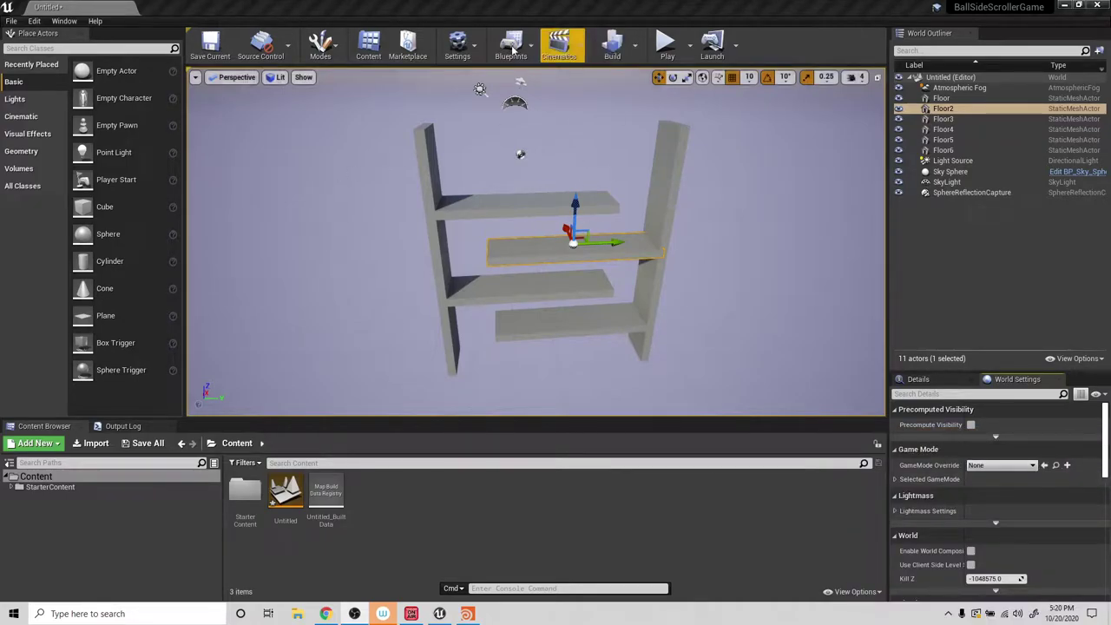
Create a Blueprint class with Pawn as parent in the Content folder and name it MyBallBP.
right_click(375, 498)
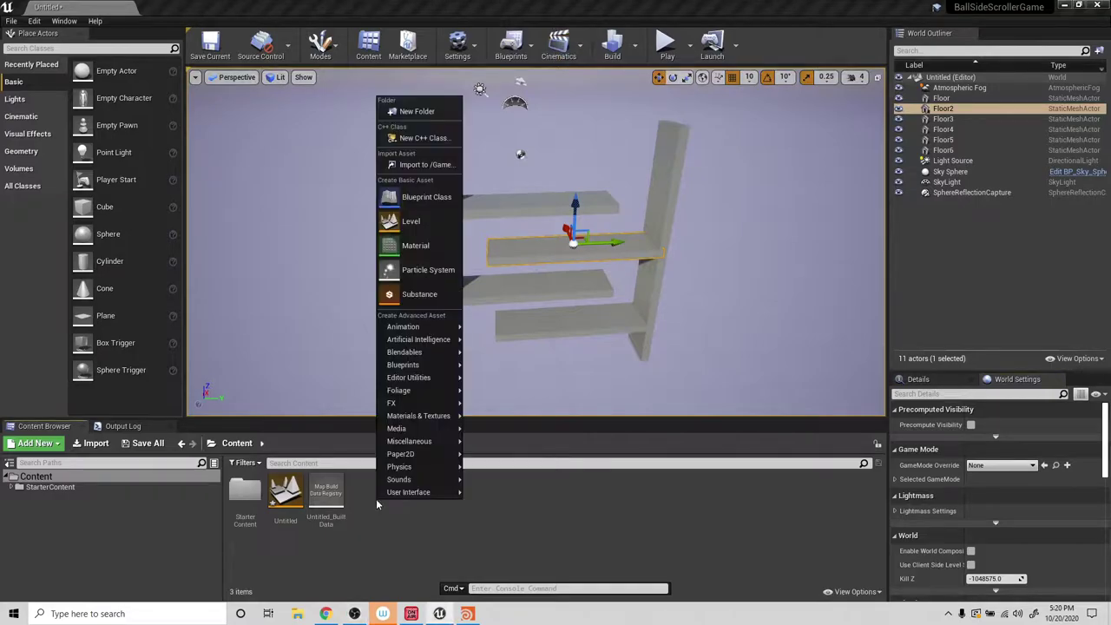
left_click(415, 197)
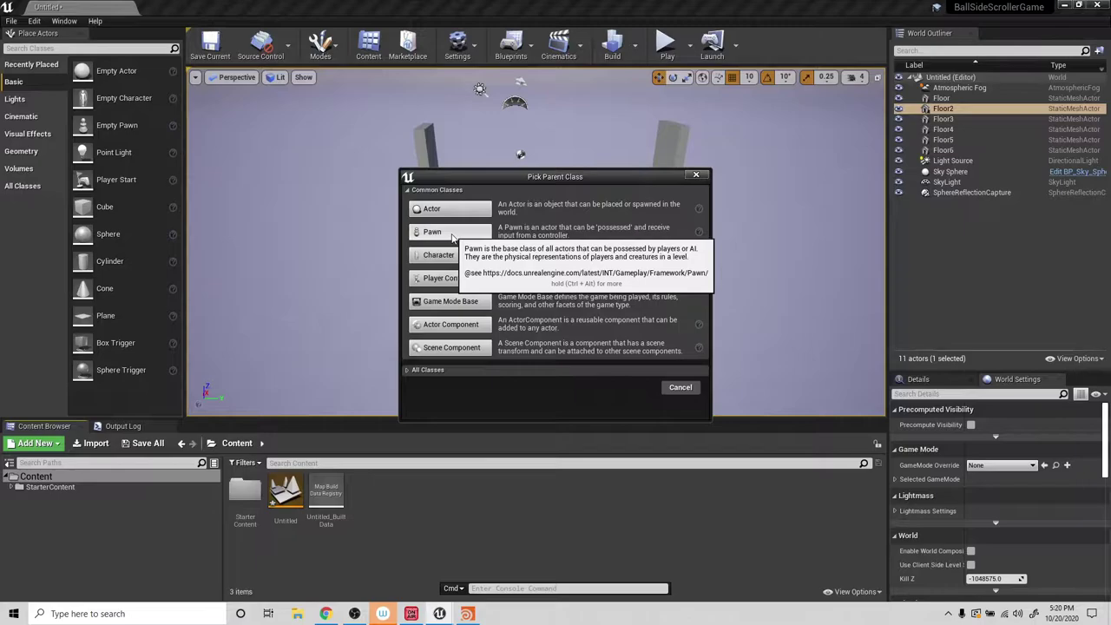
left_click(450, 232)
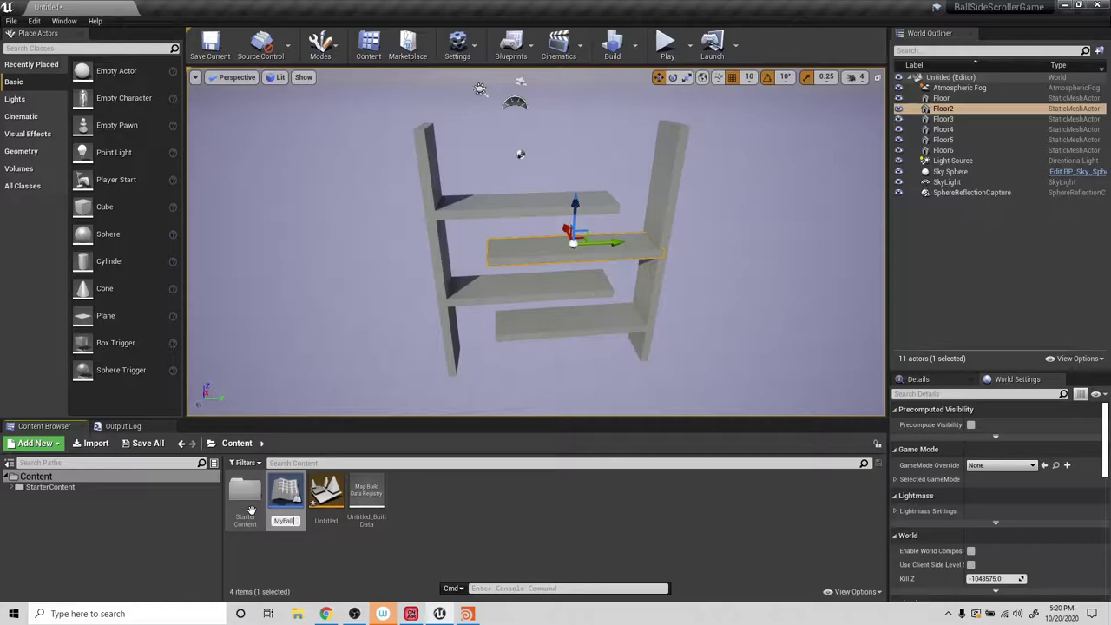
key("Return")
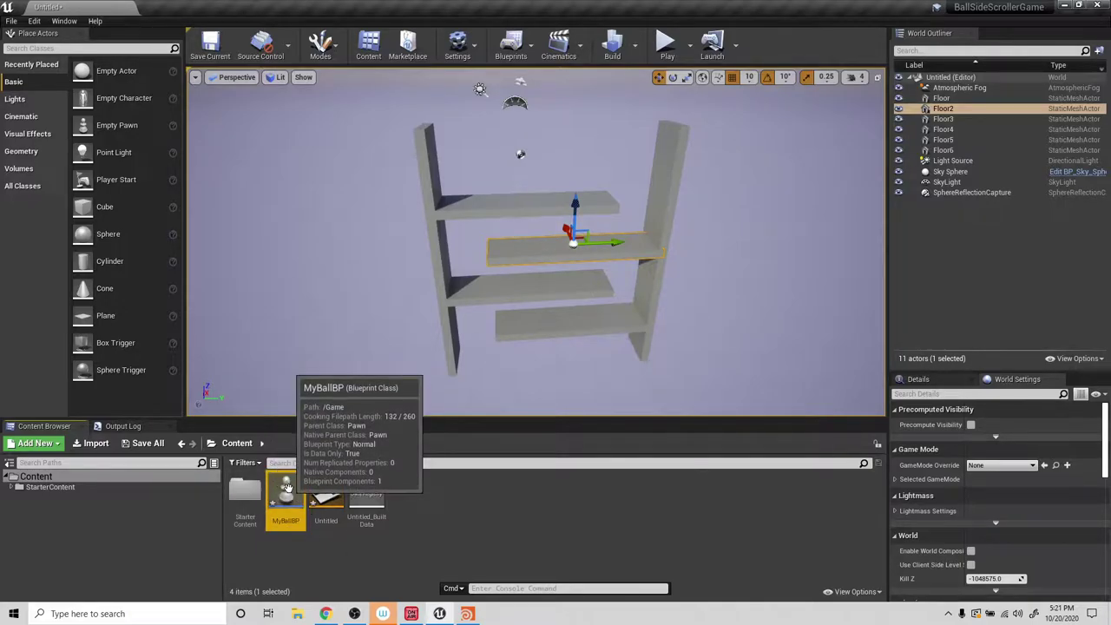
Open MyBallBP in a maximized editor window and add a Sphere component to it.
double_click(288, 488)
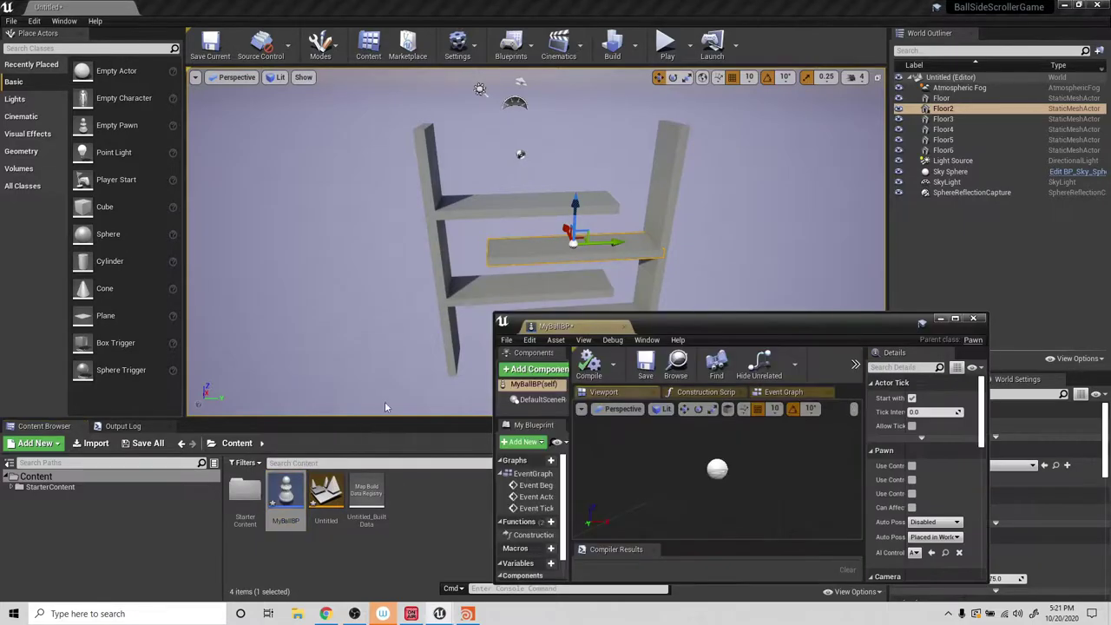
left_click_drag(741, 326, 748, 125)
double_click(748, 126)
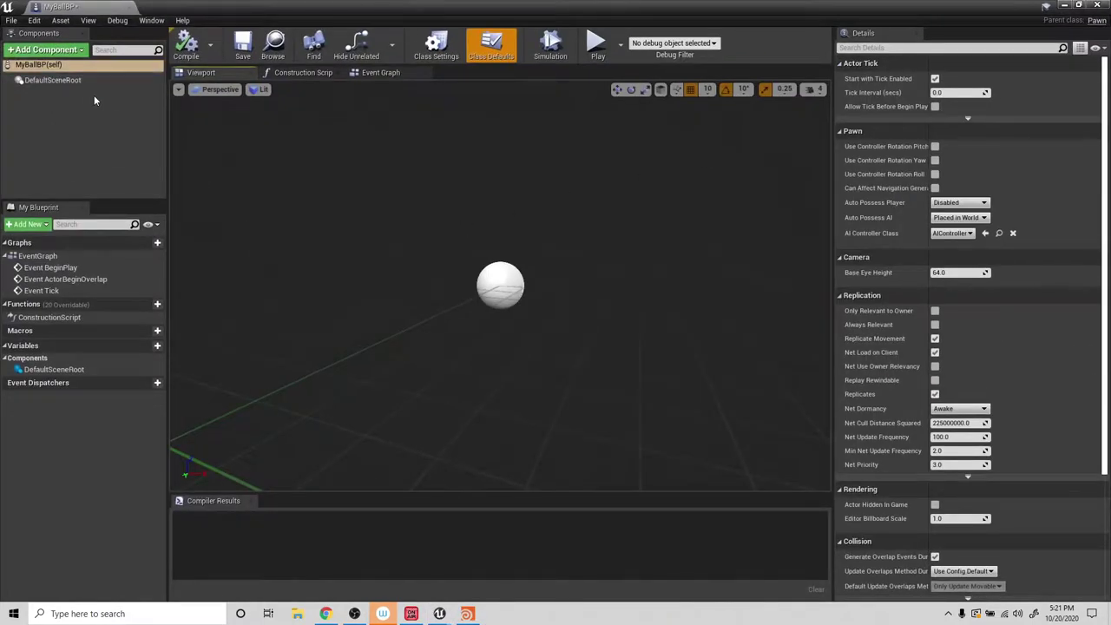
left_click(50, 51)
type("sphere")
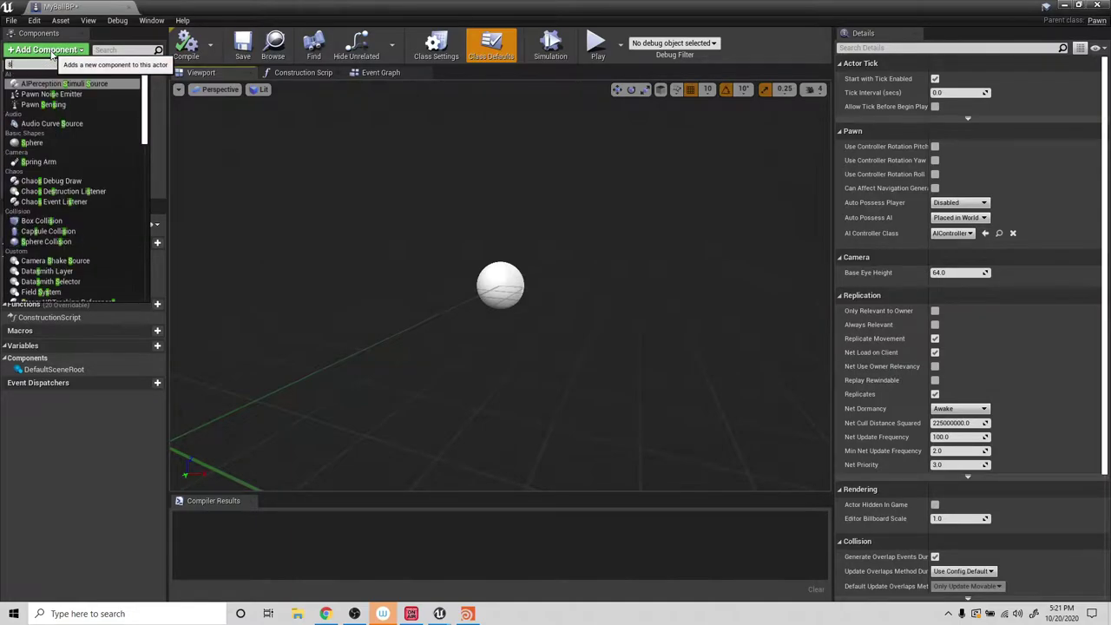
key("Return")
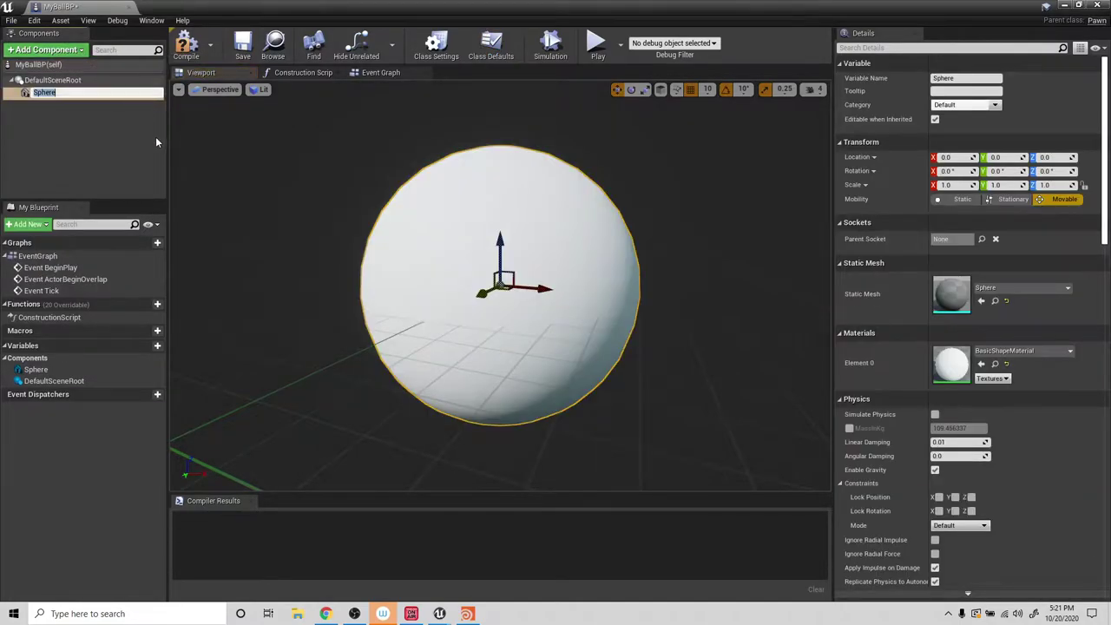
Assign the M_Metal_Burnished_Steel material to the sphere and compile the blueprint.
left_click(1007, 352)
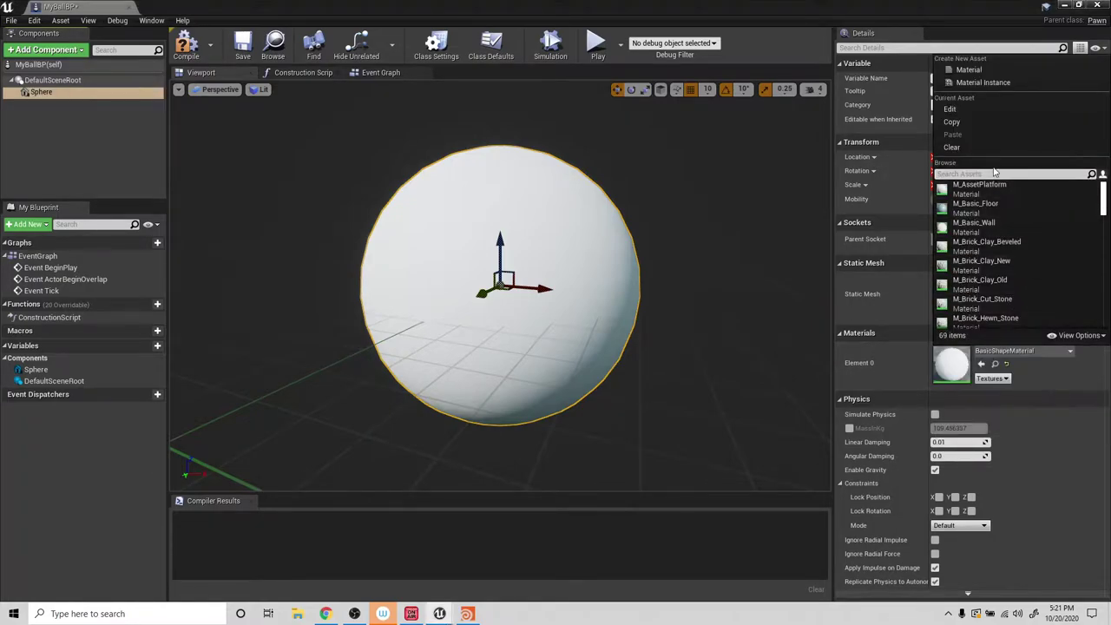
type("ba")
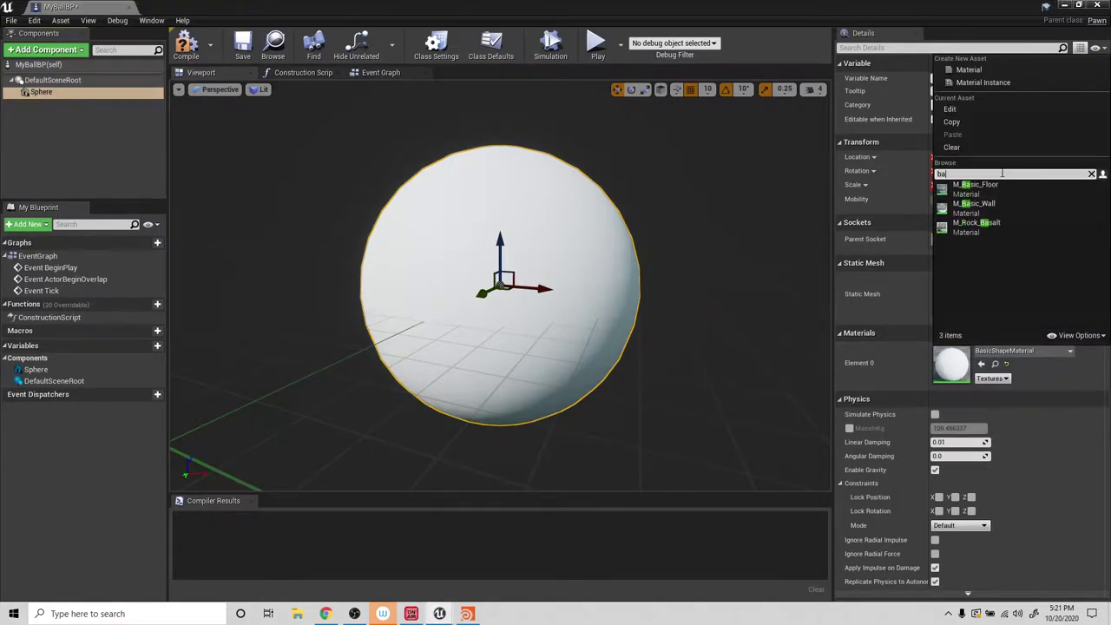
type("urn")
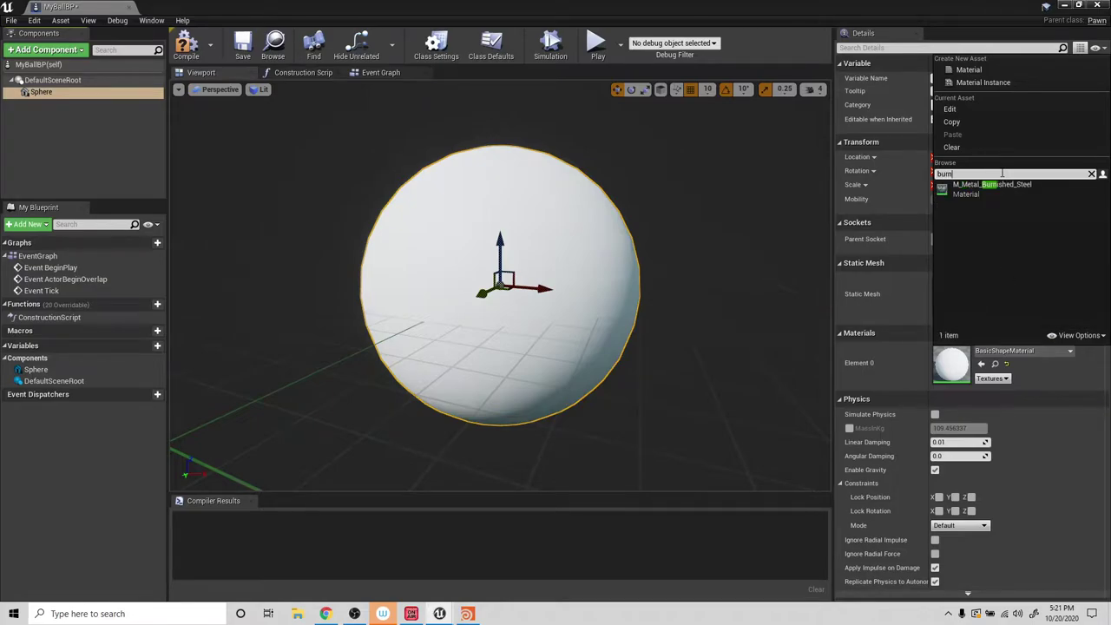
left_click(1021, 189)
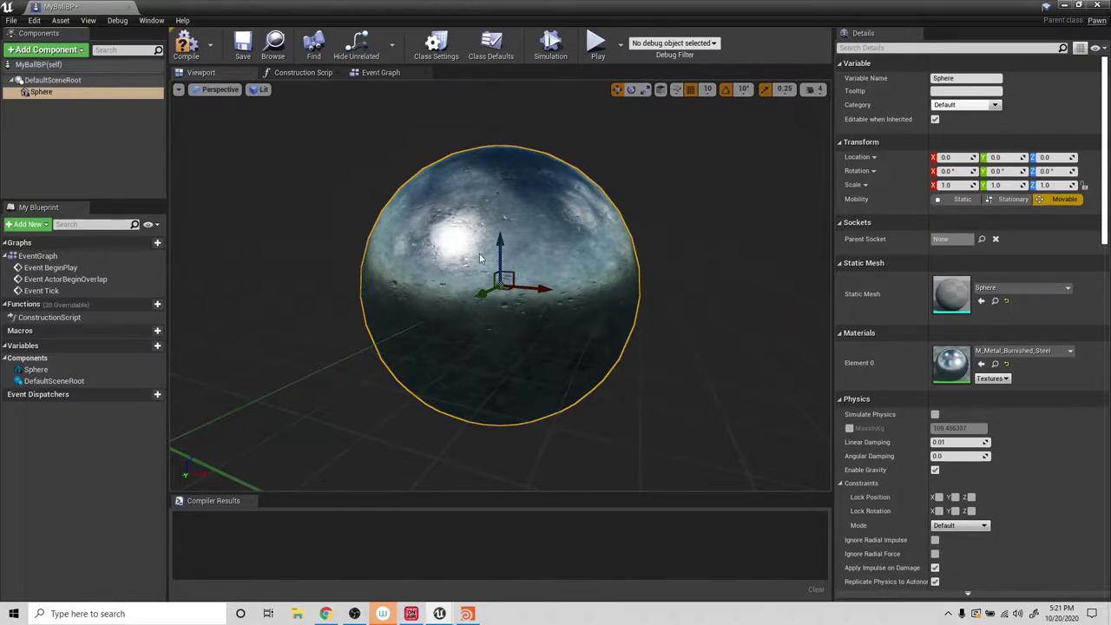
left_click(185, 44)
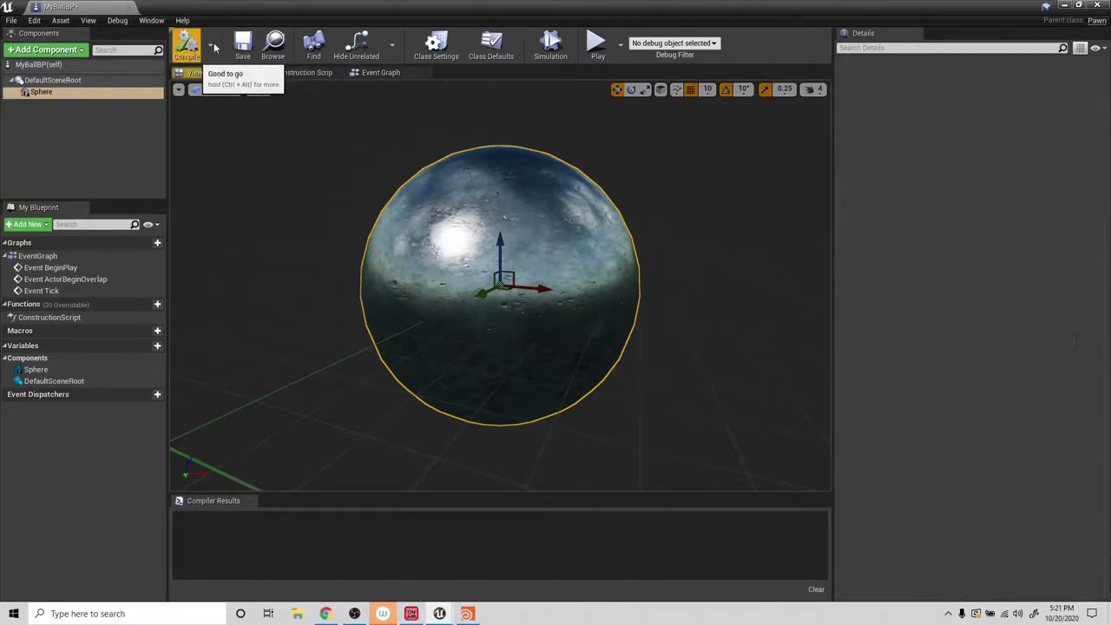
Return to the level and place MyBallBP on the uppermost platform, beside the left wall.
left_click(1064, 5)
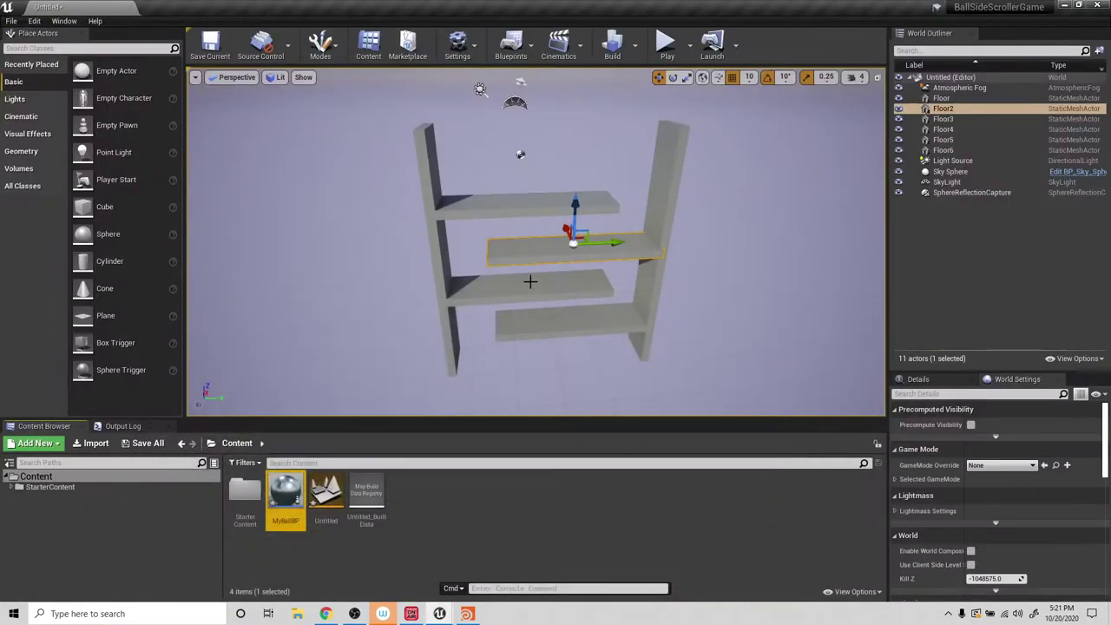
left_click_drag(285, 495, 454, 200)
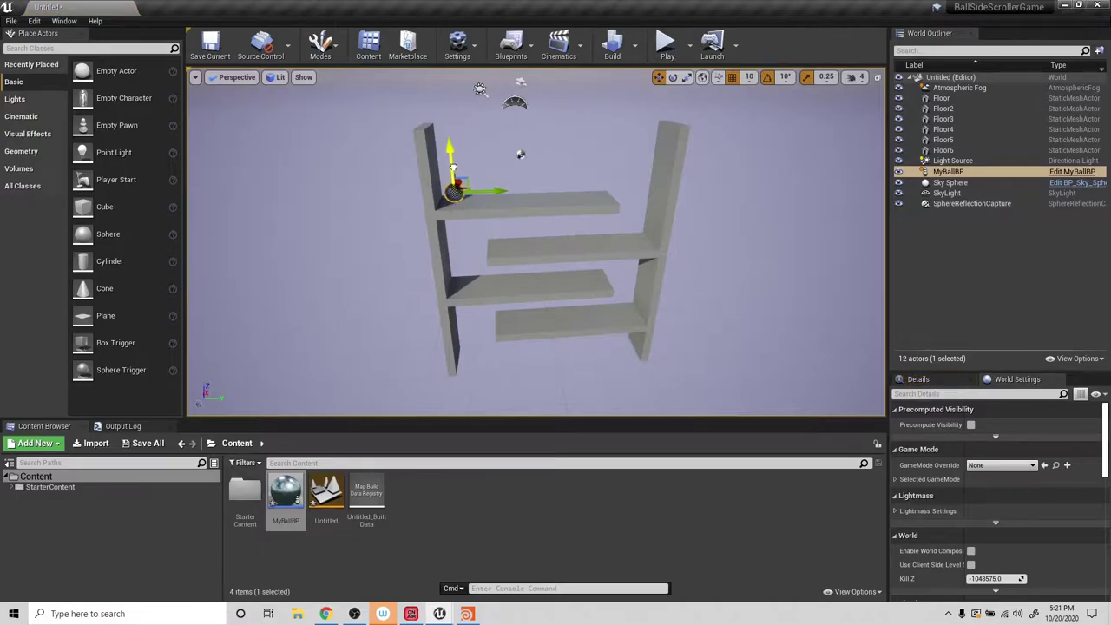
right_click_drag(537, 244, 521, 195)
scroll(545, 267, "up", 4)
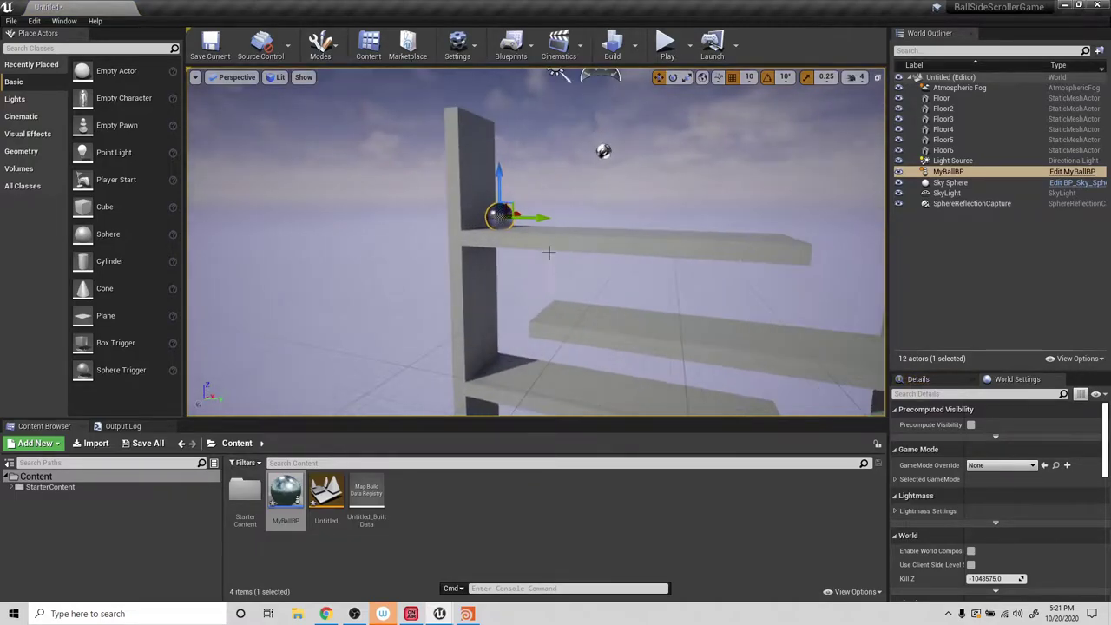
Play the level, fly up to the ball to examine it, and stop the play session.
left_click(666, 43)
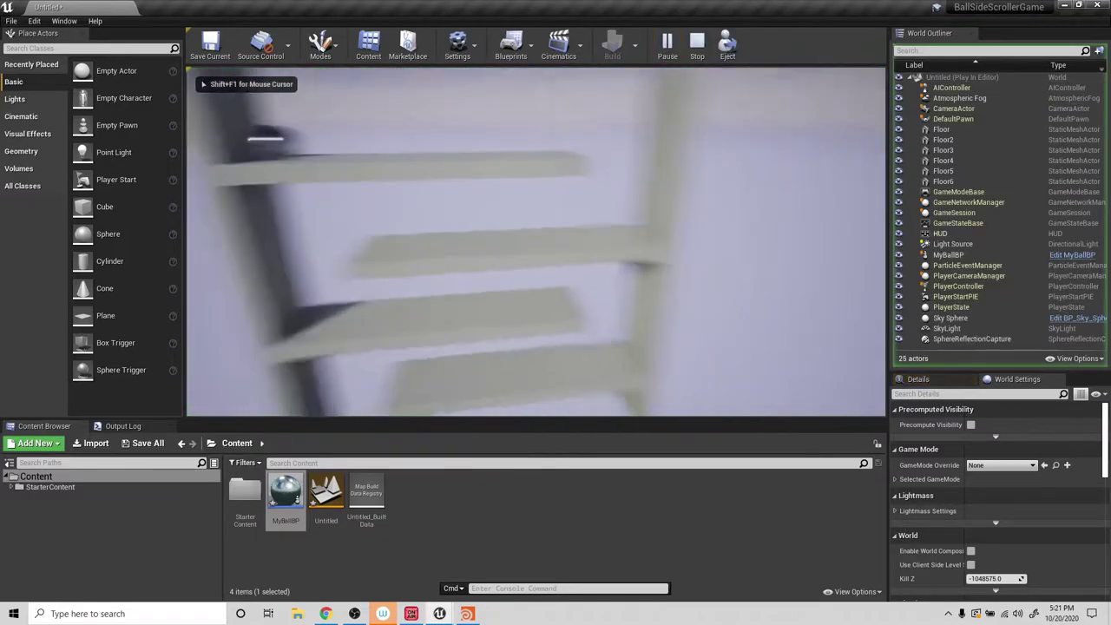
key("w")
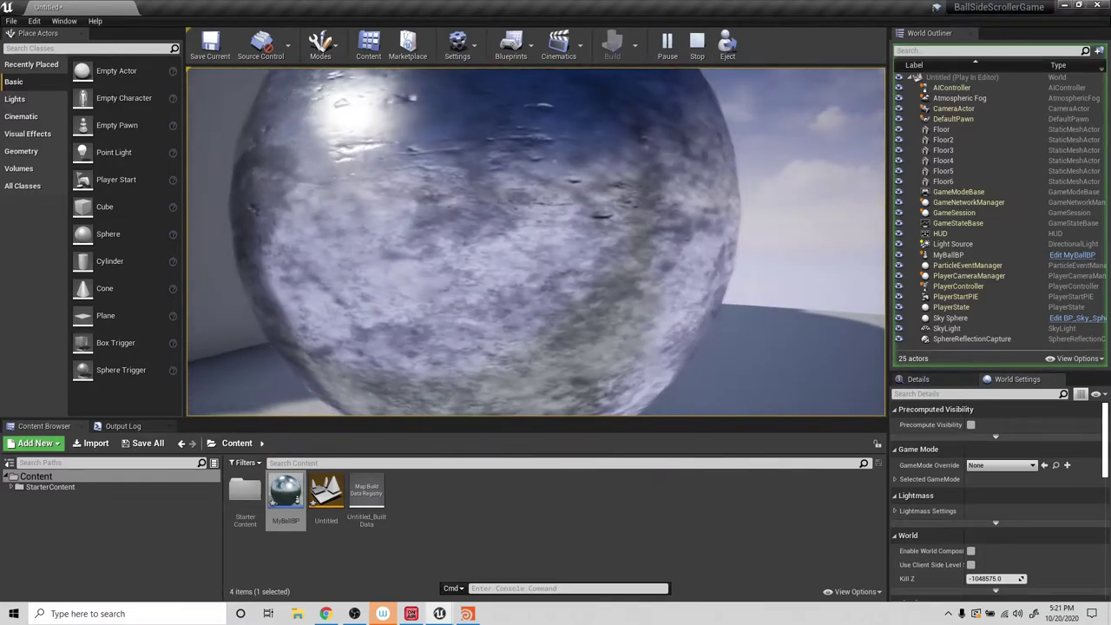
key("Escape")
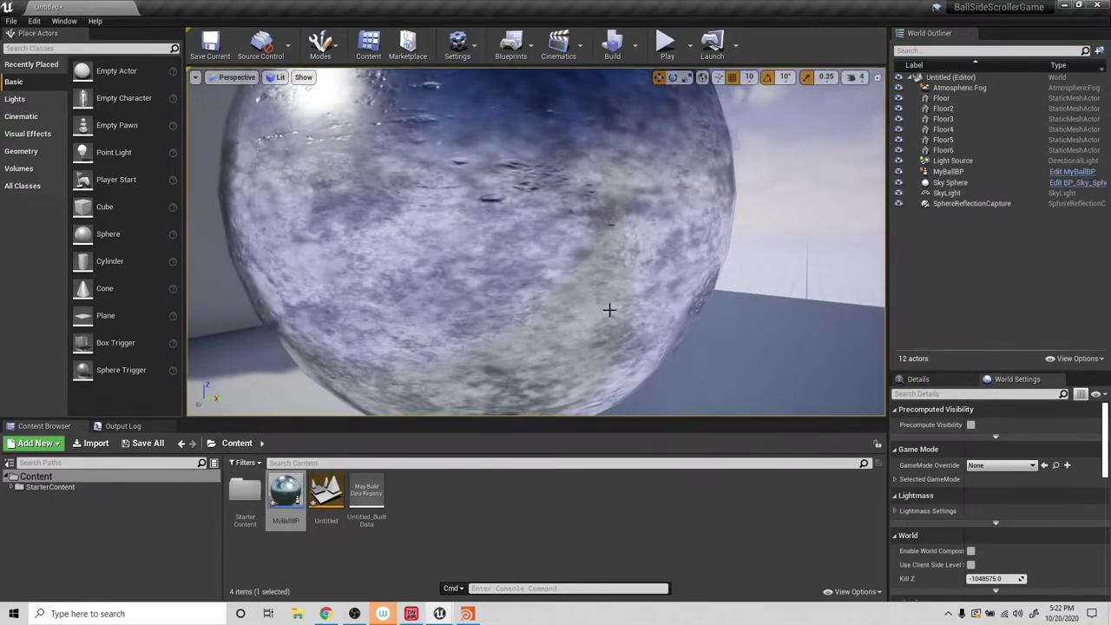
scroll(640, 223, "down", 6)
right_click_drag(596, 264, 722, 325)
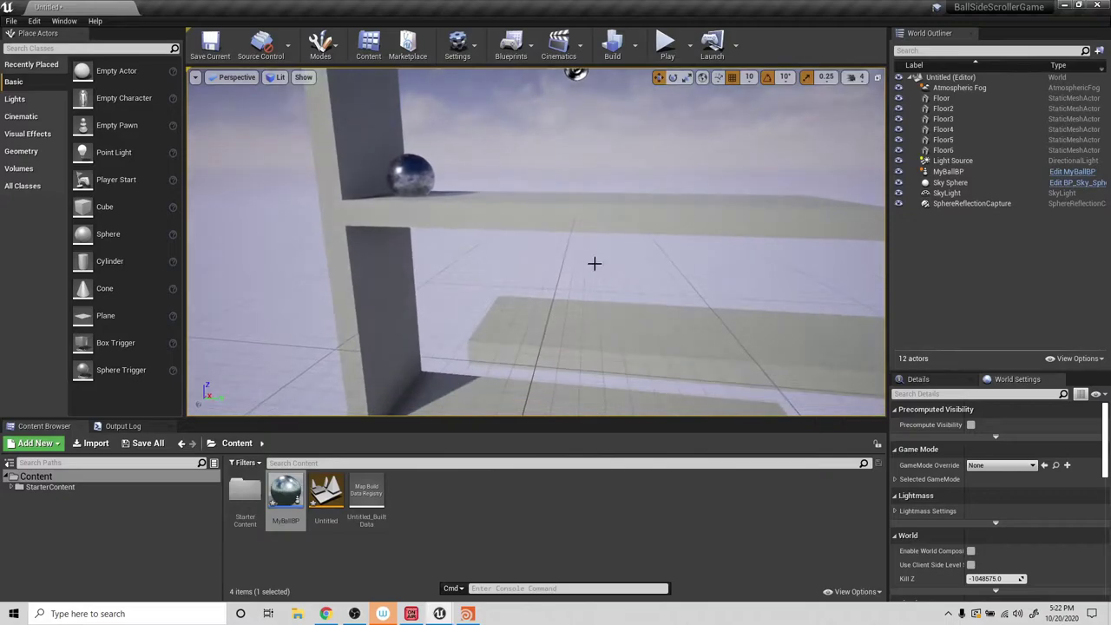
Reopen the MyBallBP blueprint and add a Spring Arm component under DefaultSceneRoot.
left_click(420, 176)
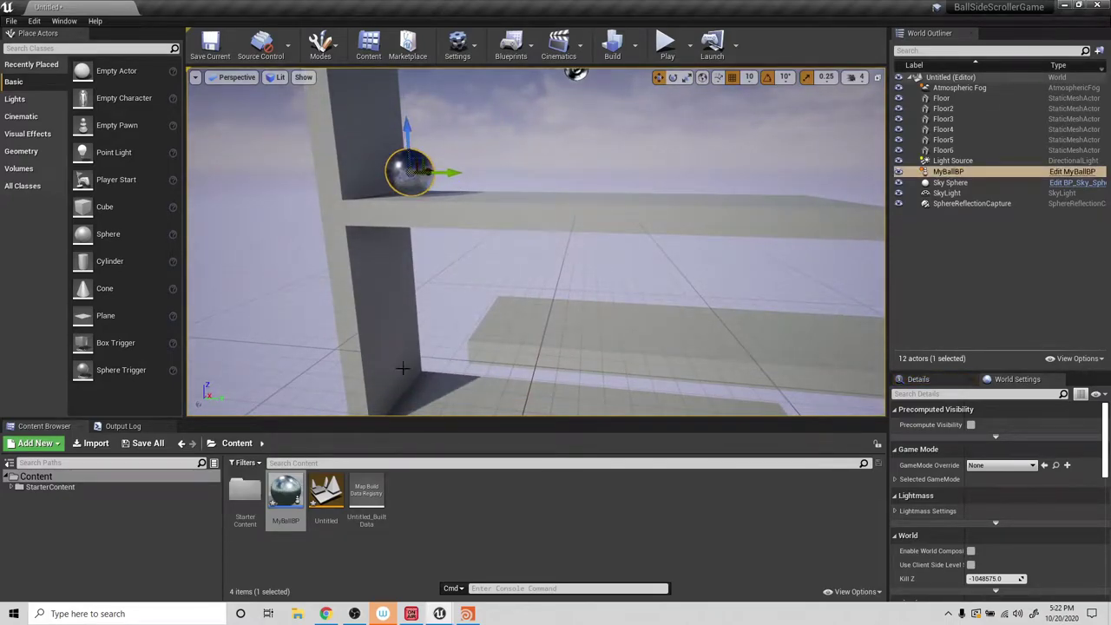
double_click(283, 494)
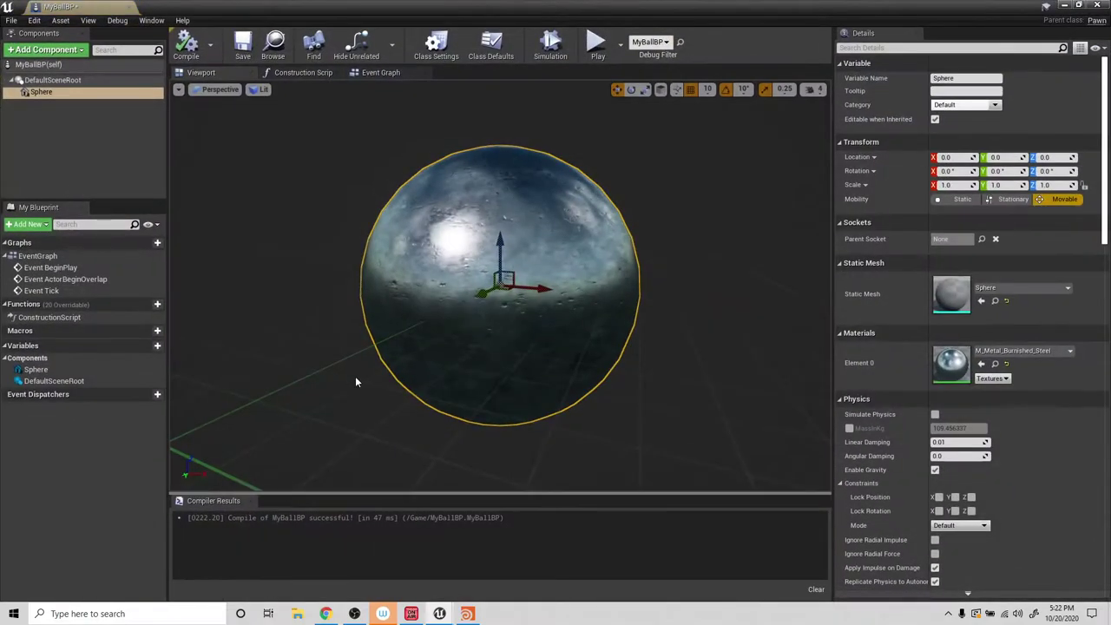
left_click(66, 93)
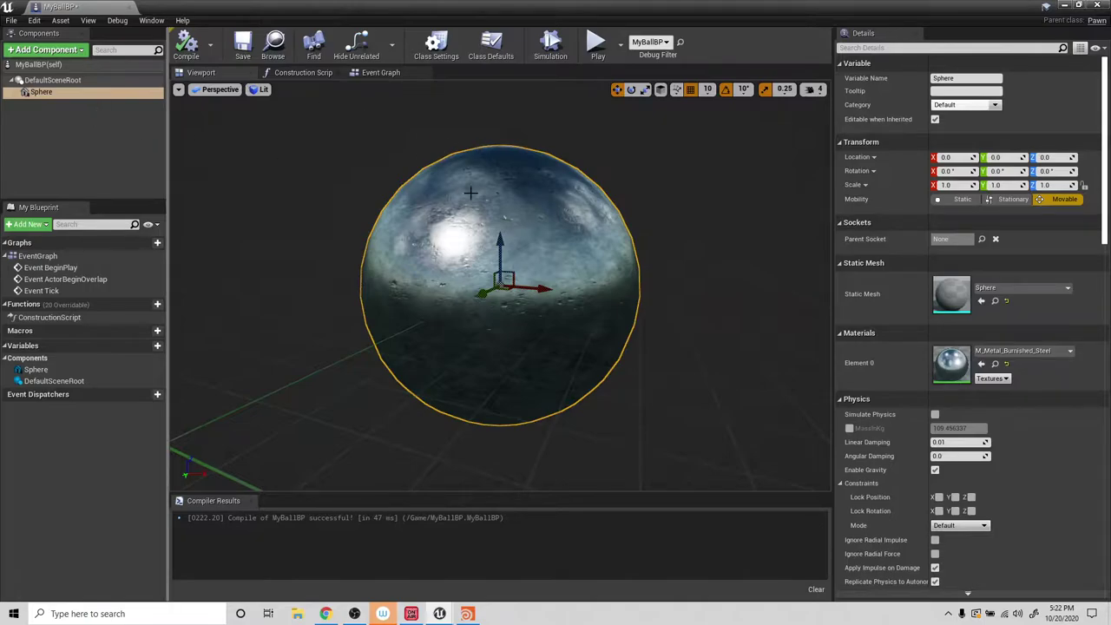
right_click(45, 92)
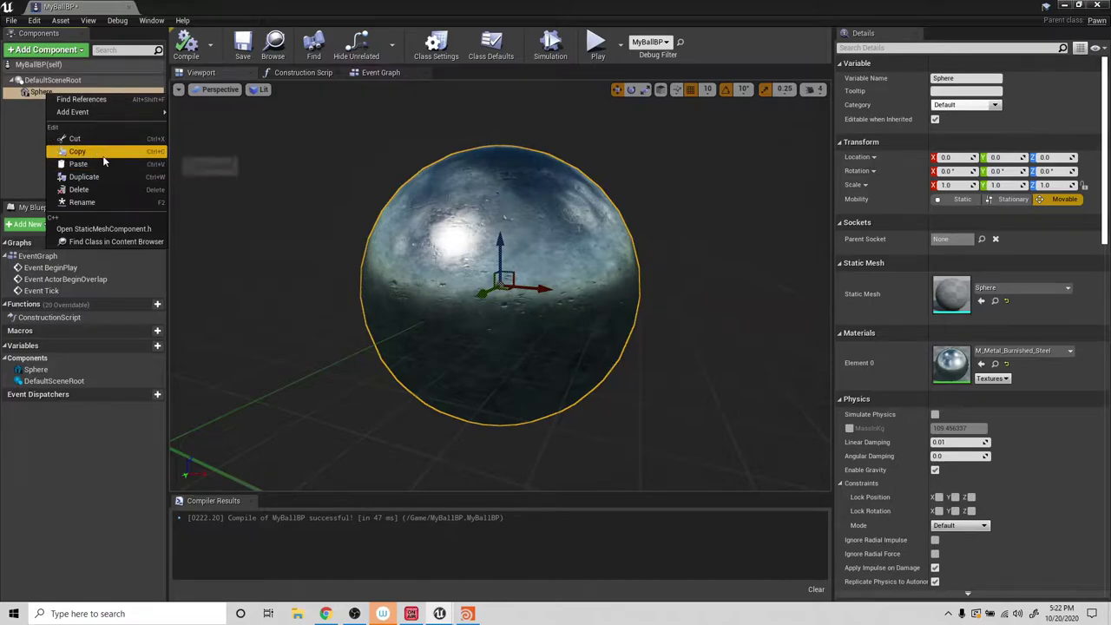
left_click(34, 130)
left_click(45, 50)
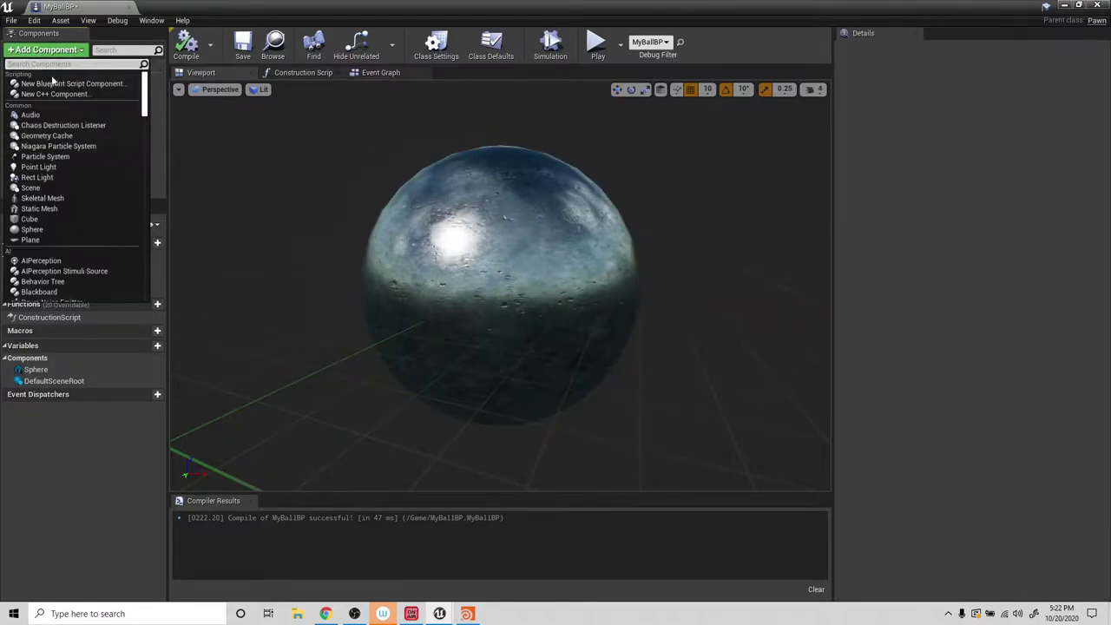
type("spr")
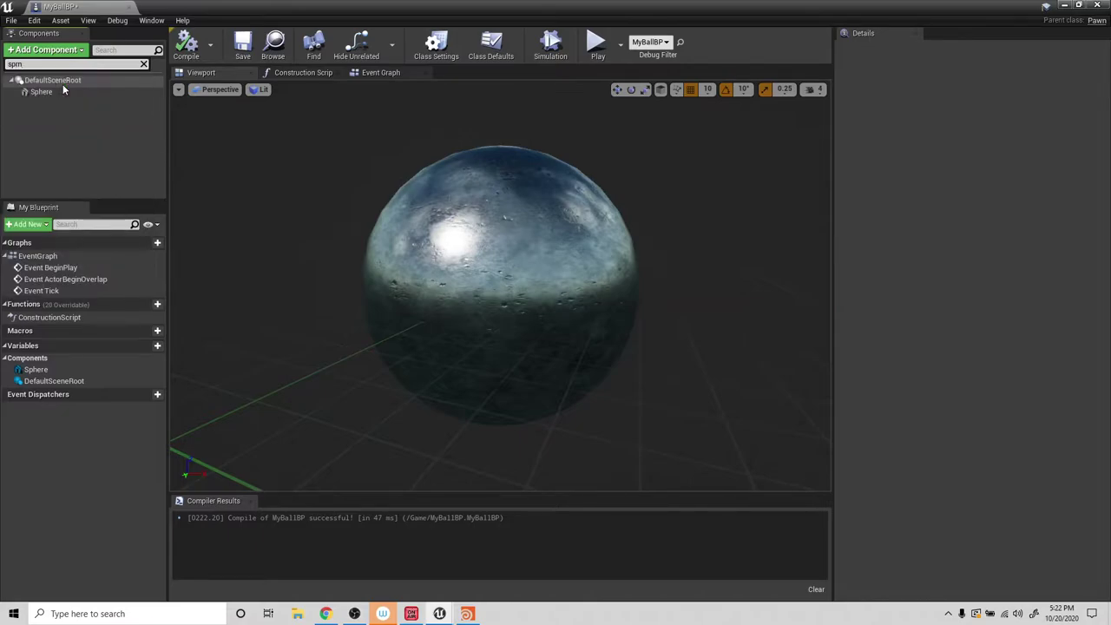
left_click(39, 84)
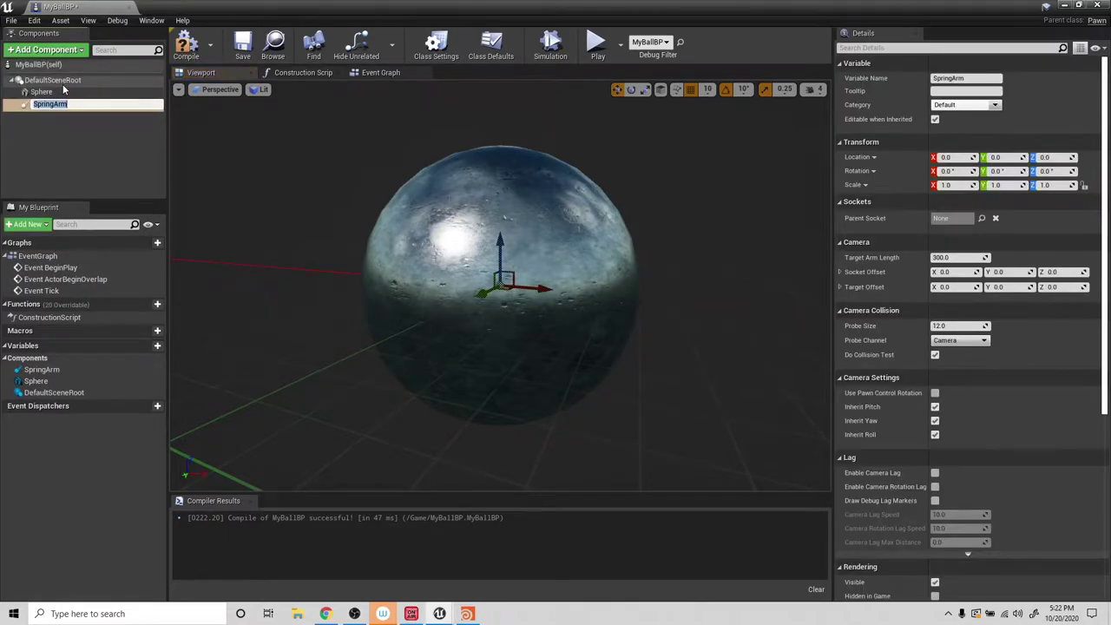
Add a Camera component as a child of the spring arm.
left_click(57, 51)
type("c")
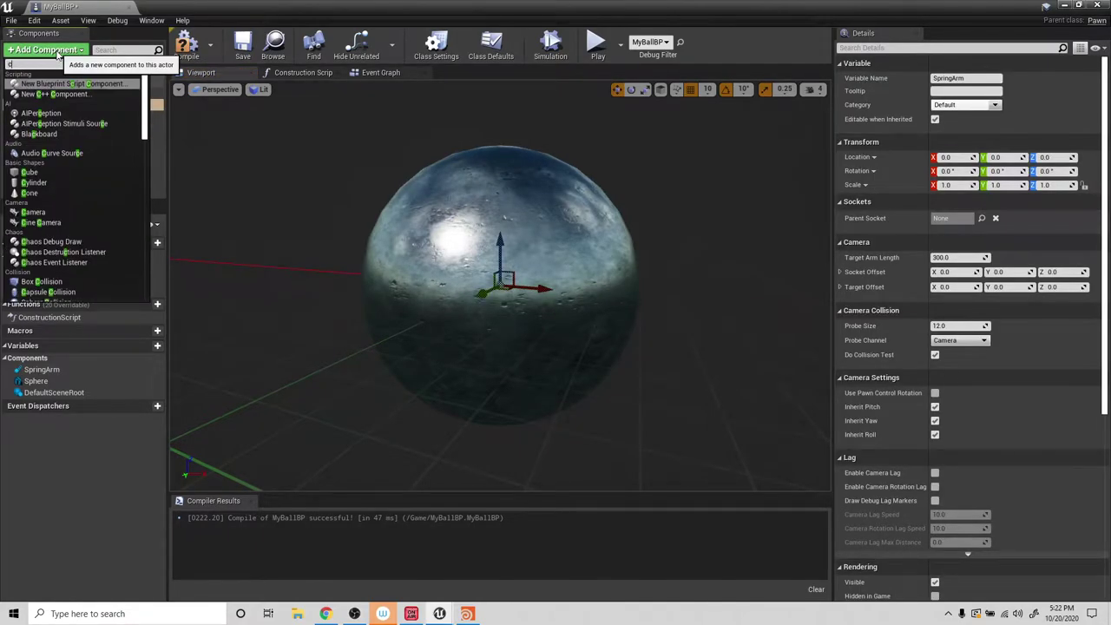
type("amera")
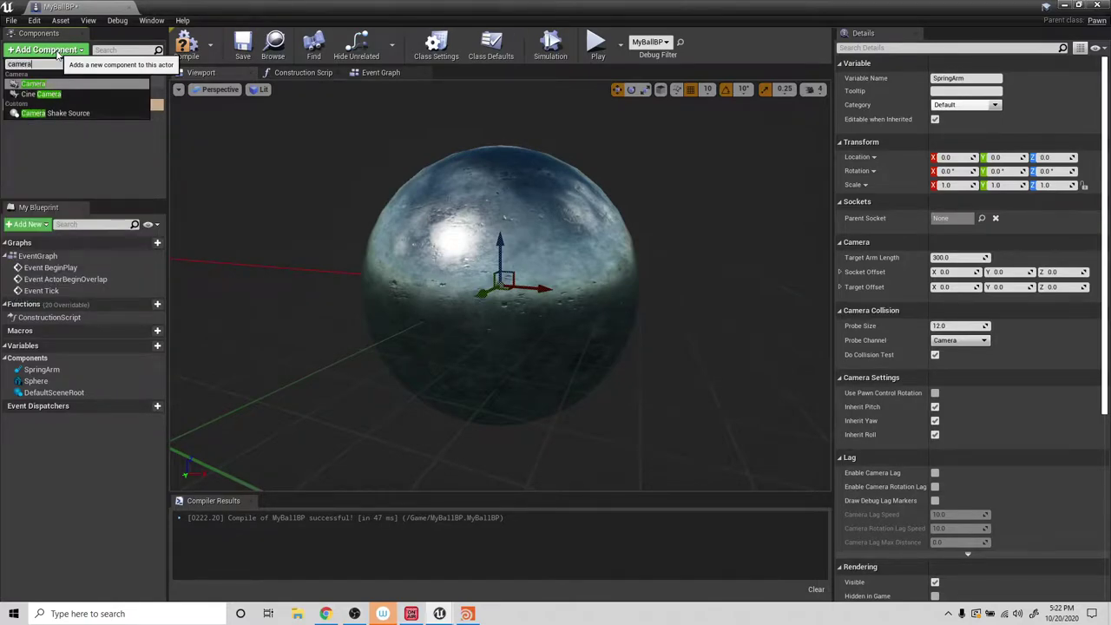
key("Return")
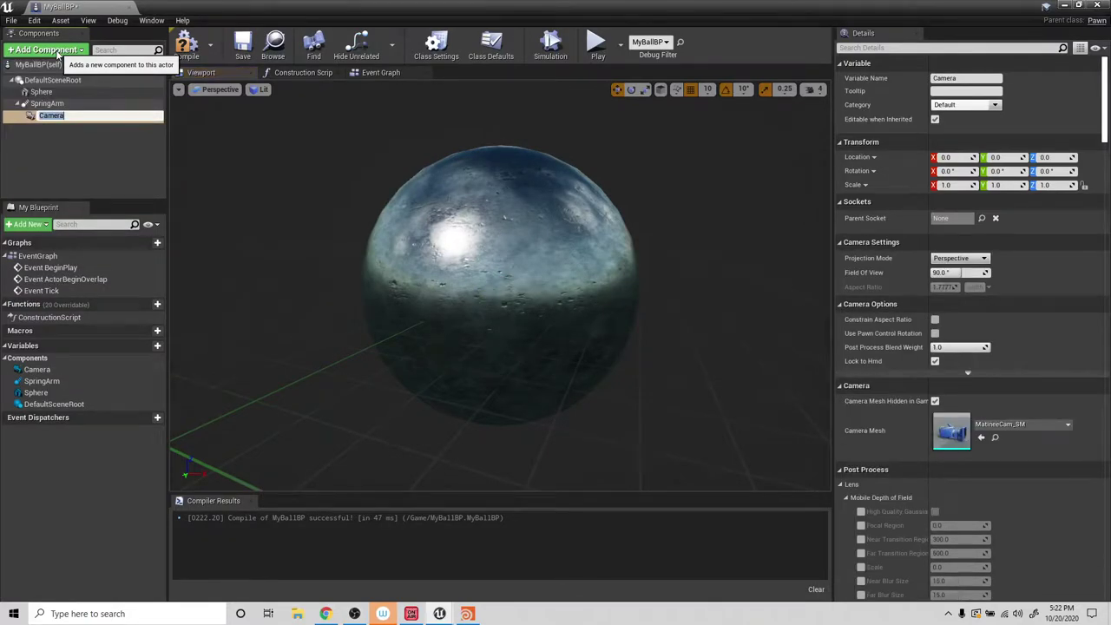
Set the spring arm's Target Arm Length to about 852 and its Socket Offset Z to about 229.
left_click(47, 103)
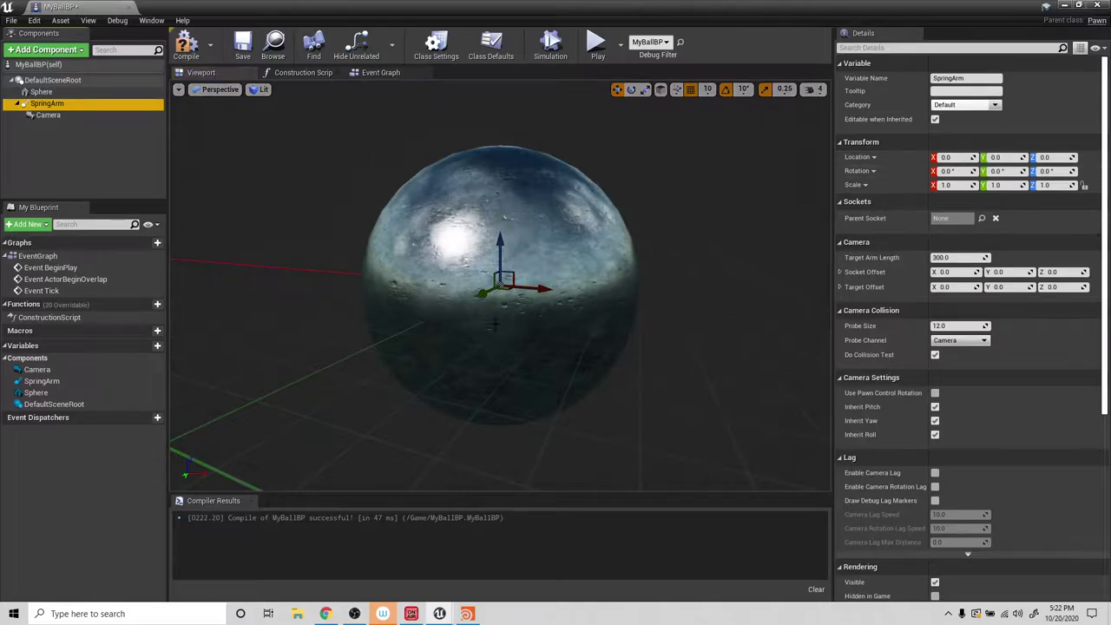
scroll(474, 324, "down", 5)
scroll(473, 323, "up", 2)
left_click_drag(472, 328, 447, 328)
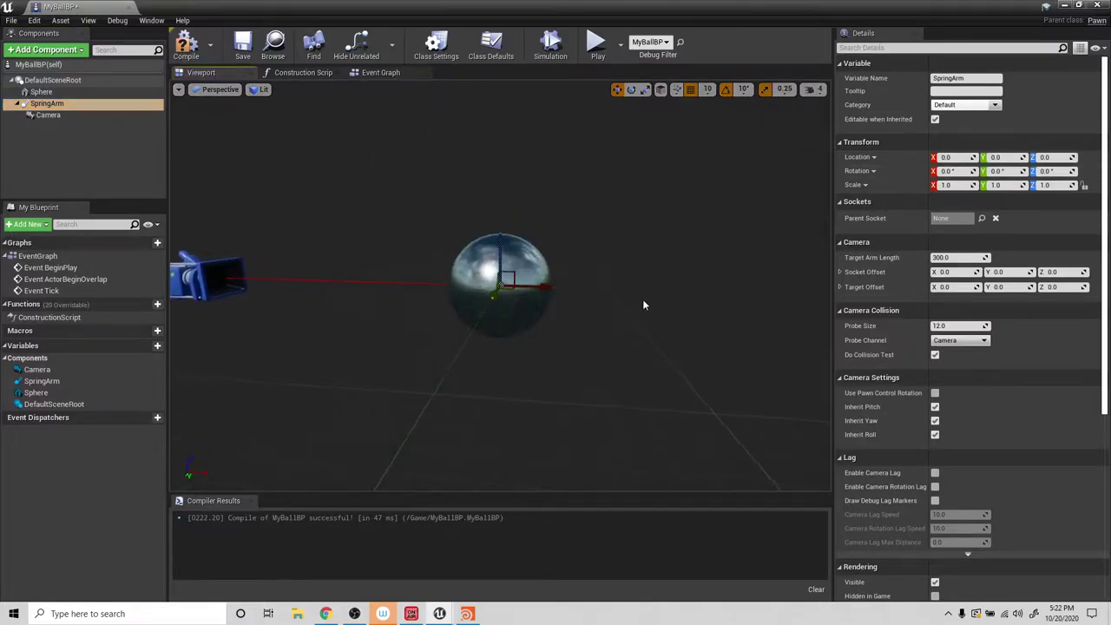
scroll(643, 304, "down", 4)
middle_click_drag(643, 305, 675, 308)
mouse_move(957, 259)
left_mouse_down()
mouse_move(989, 259)
mouse_move(950, 257)
left_mouse_up()
middle_click_drag(414, 325, 566, 299)
scroll(481, 297, "down", 1)
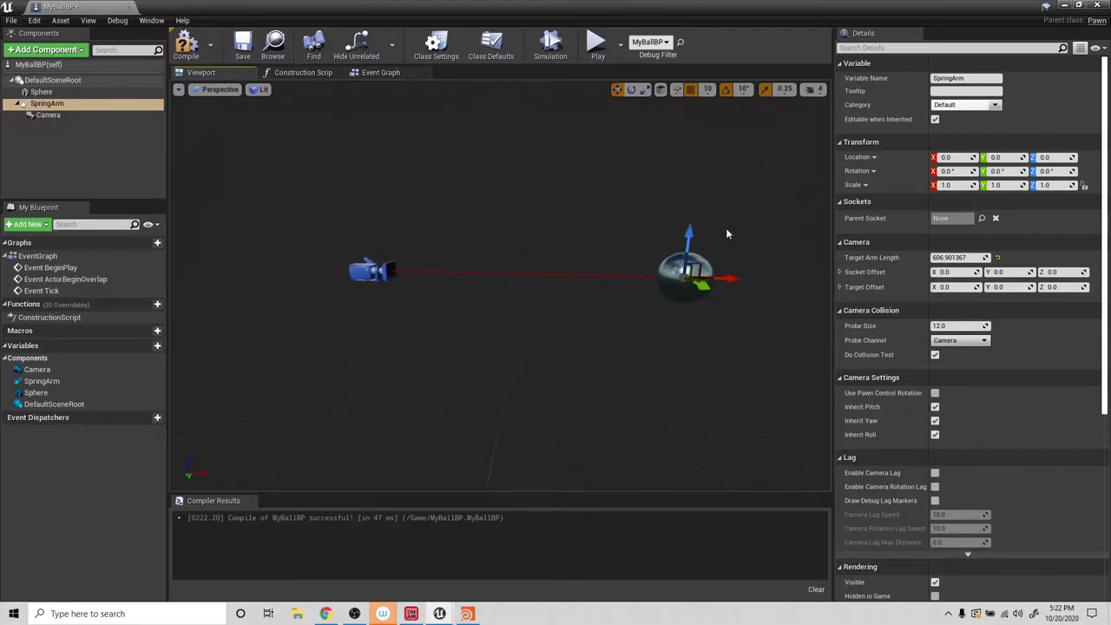
left_click_drag(940, 257, 979, 257)
left_click_drag(1053, 272, 1065, 272)
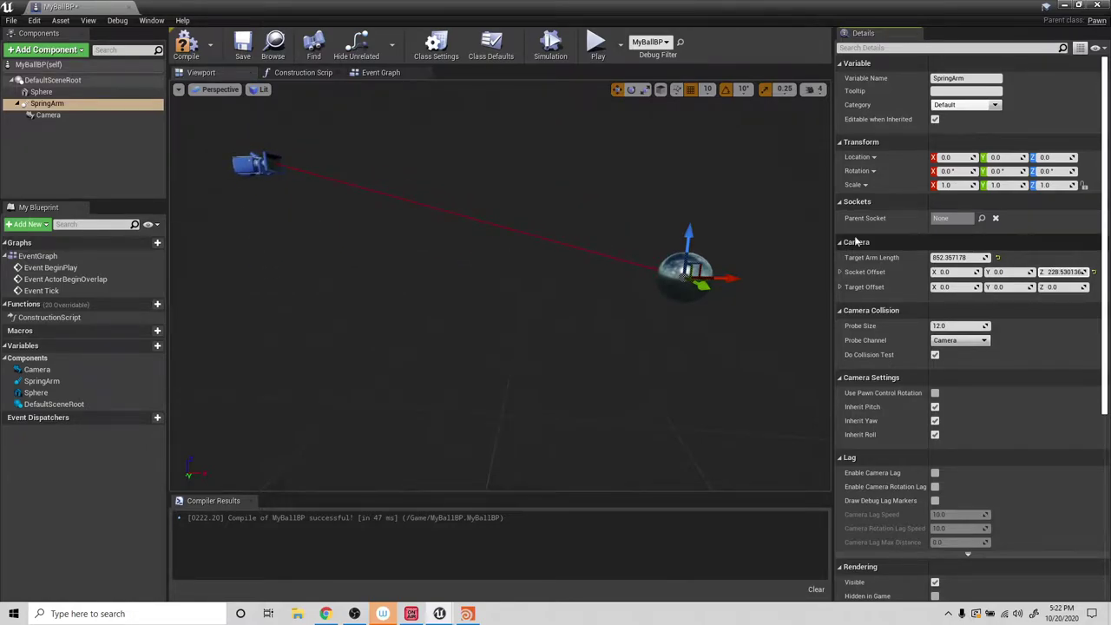
Rotate the camera component to a Y rotation of about -20° and compile the blueprint.
left_click(256, 161)
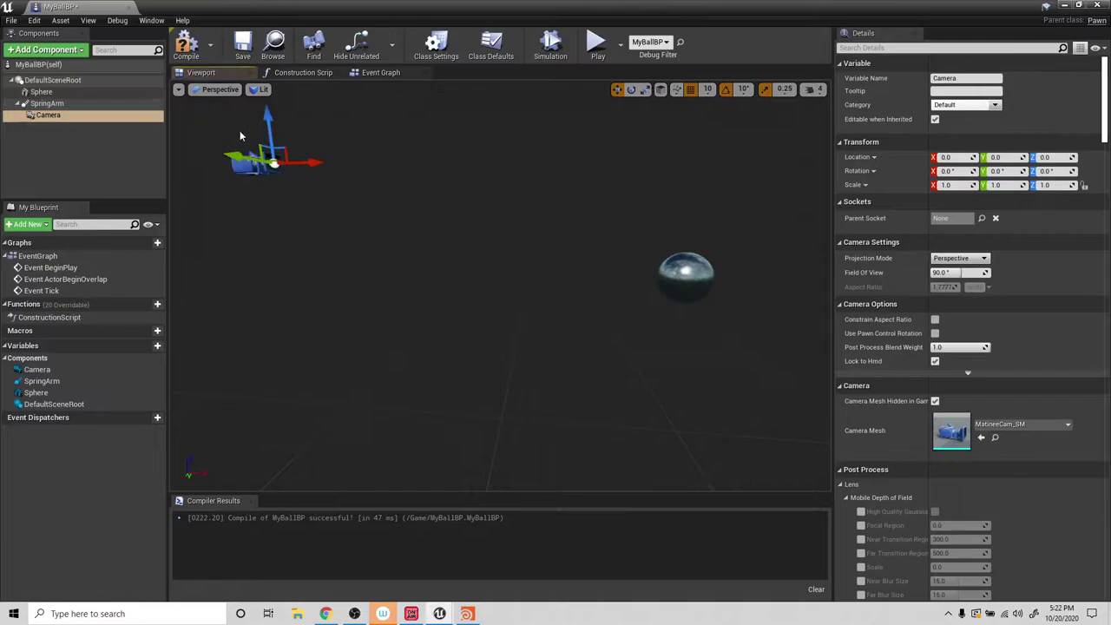
key("e")
left_click_drag(299, 152, 337, 163)
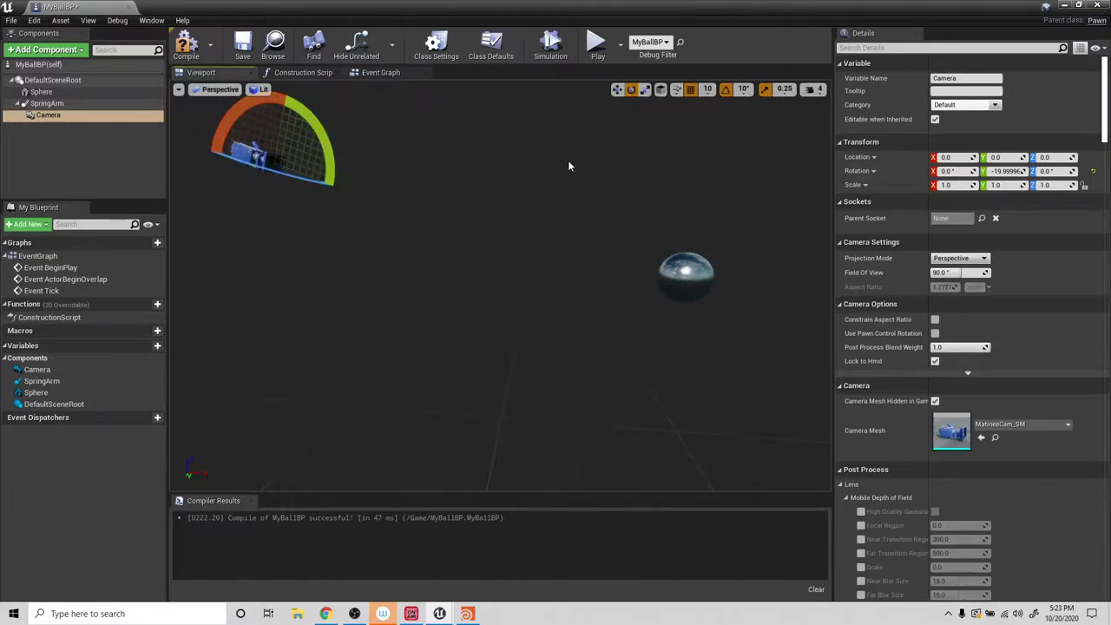
left_click(185, 43)
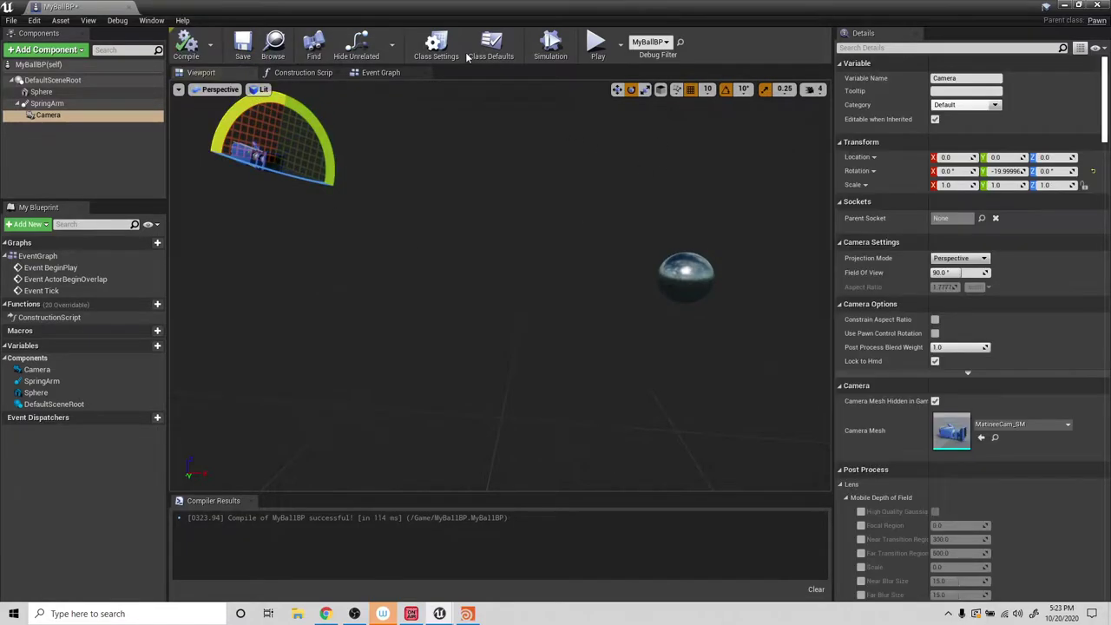
Return to the level, play and stop it, and examine the placed ball's camera view and position from farther back.
left_click(1062, 7)
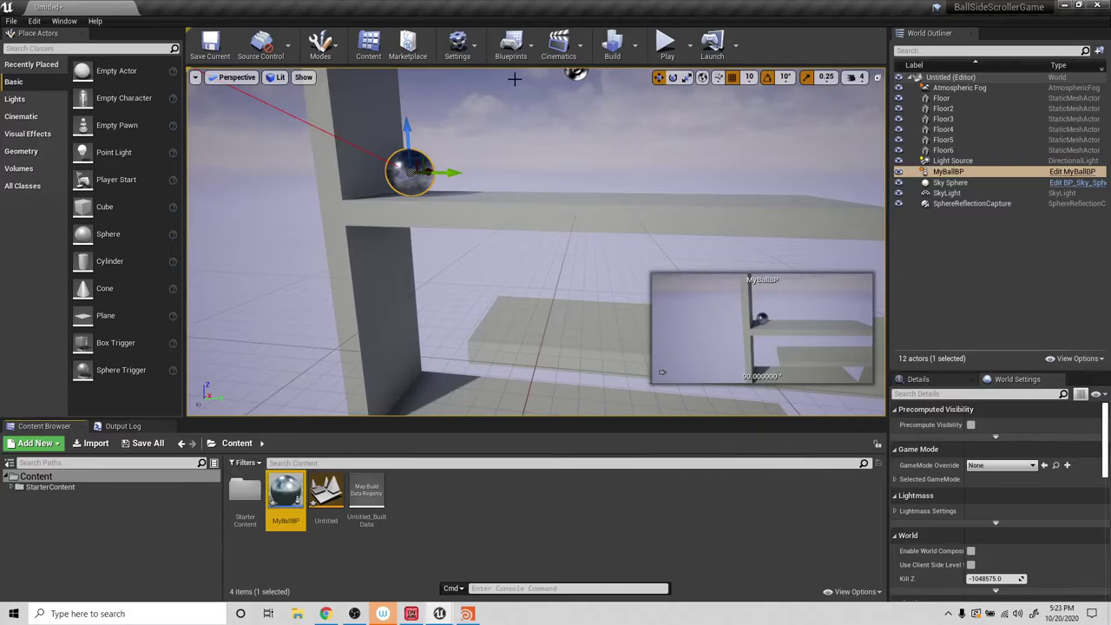
left_click(667, 42)
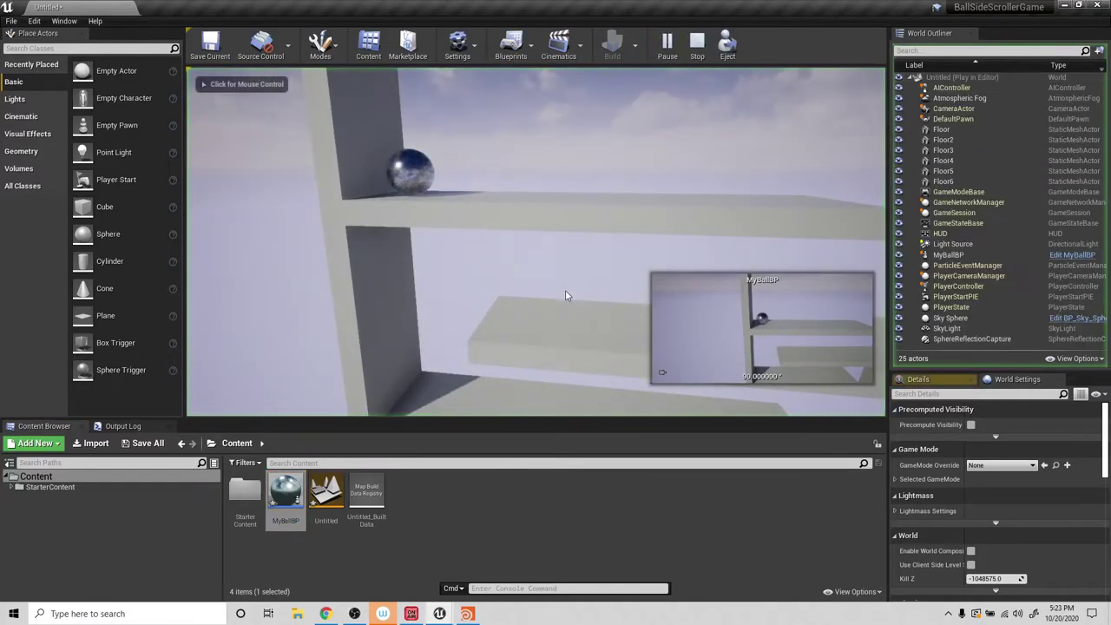
left_click(697, 41)
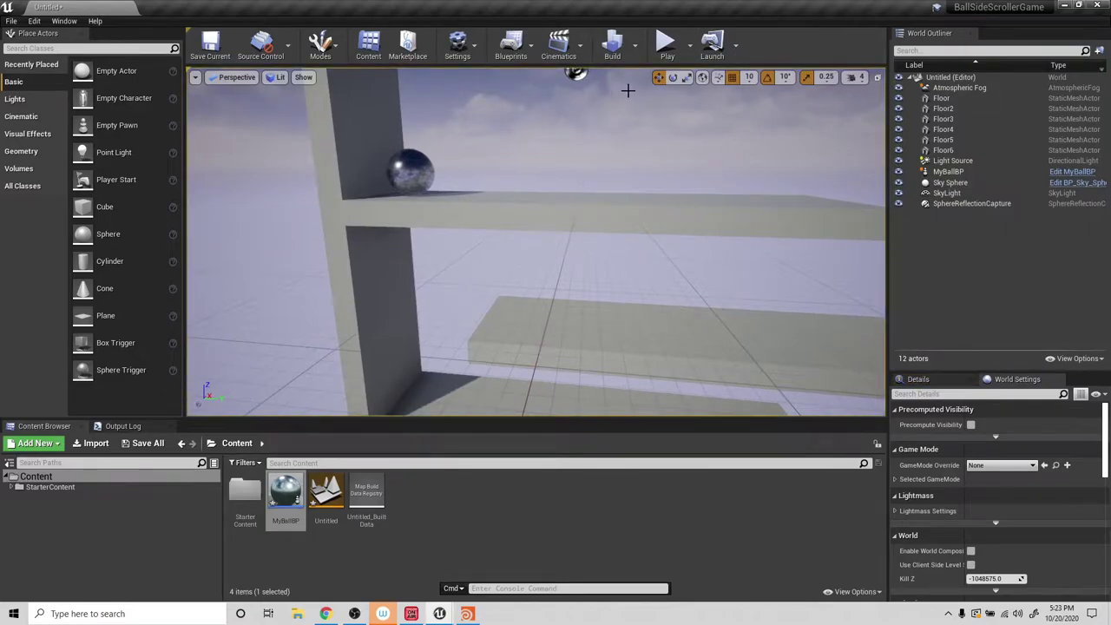
scroll(525, 171, "down", 10)
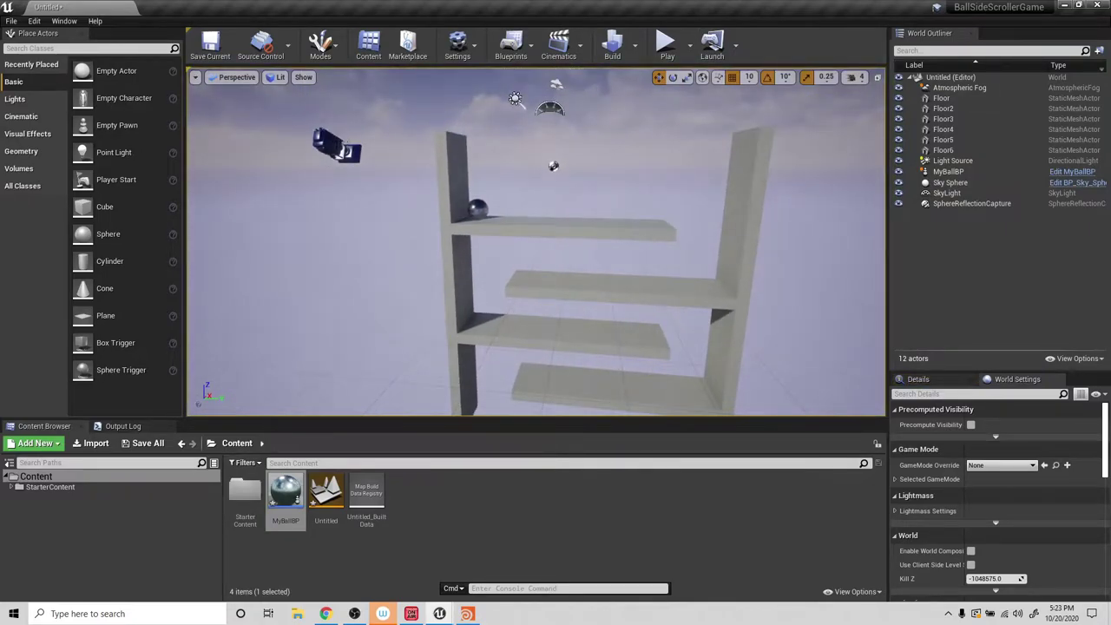
left_click(477, 208)
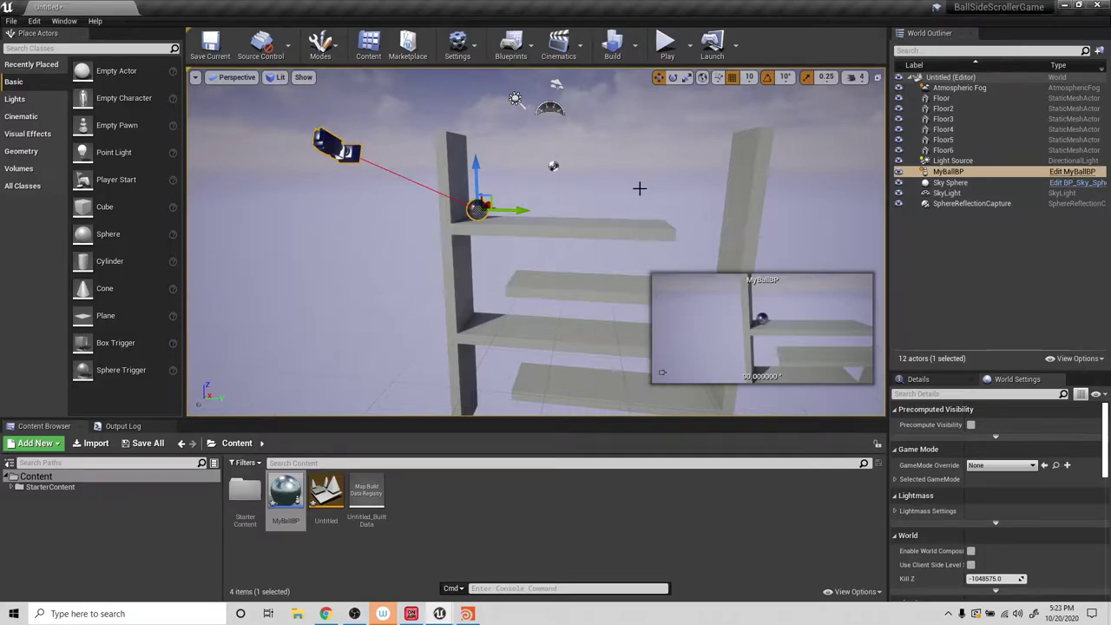
left_click(554, 165)
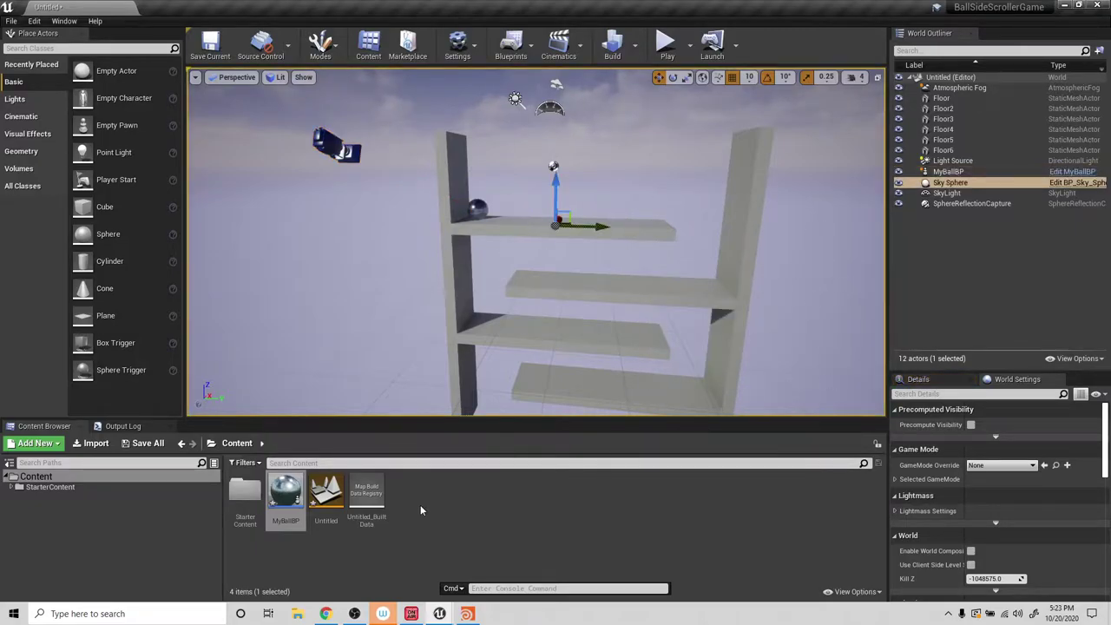
Reopen the MyBallBP blueprint, search the DefaultSceneRoot details for "auto", and clear the search.
double_click(285, 493)
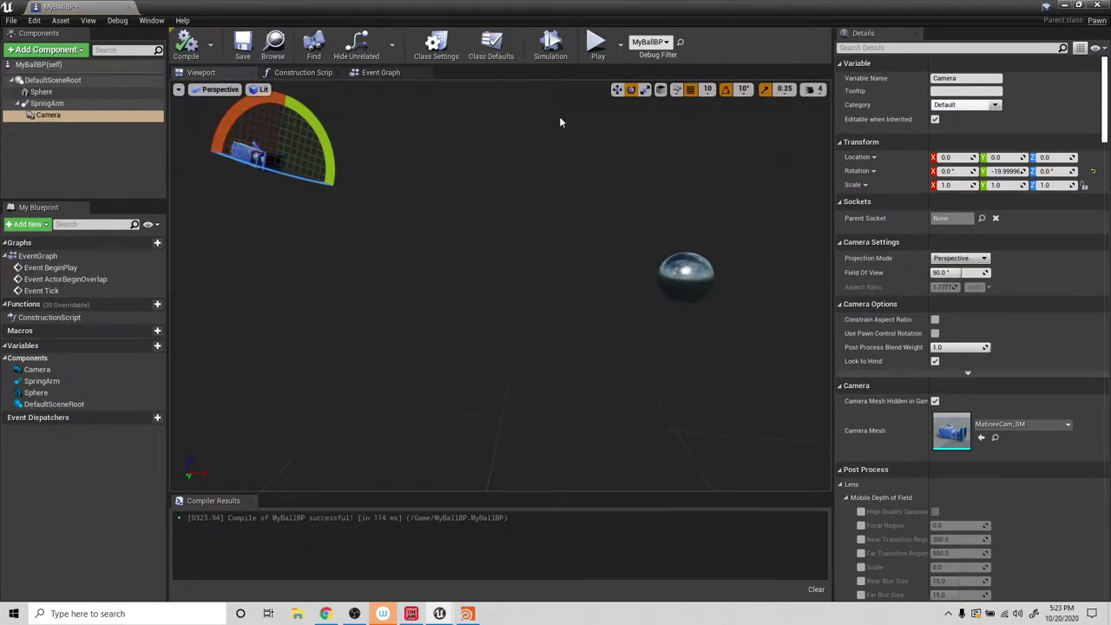
left_click(76, 80)
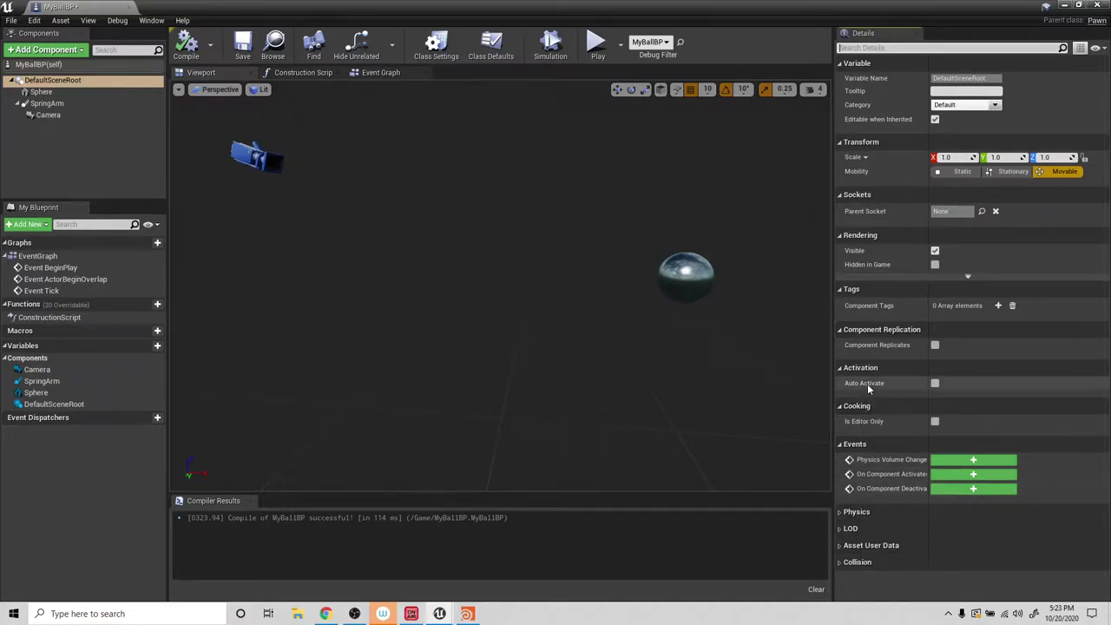
left_click(899, 49)
type("a")
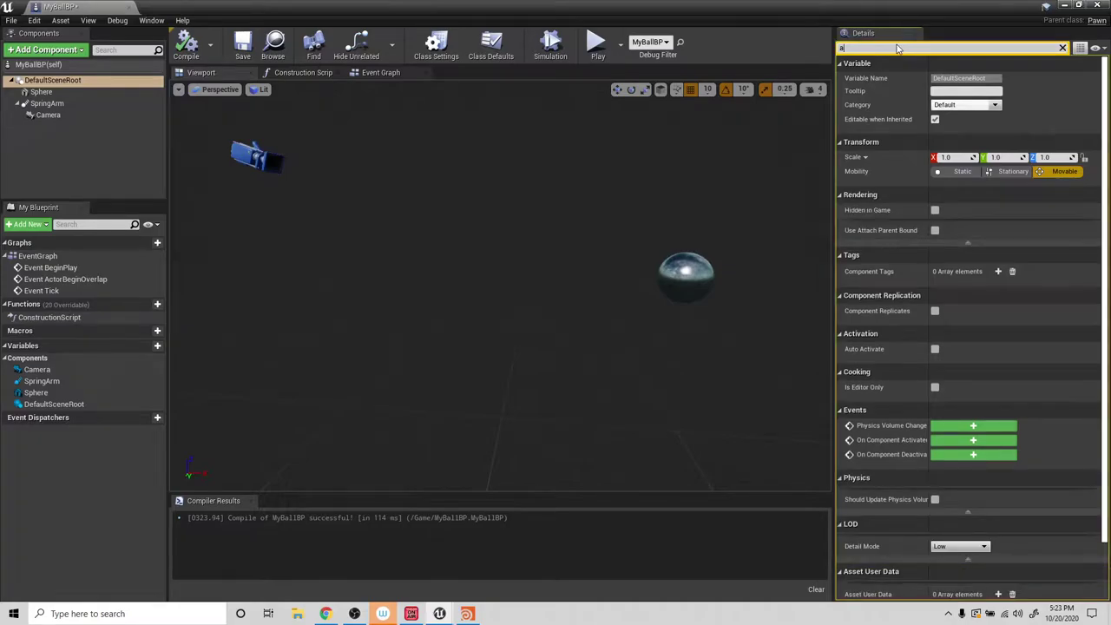
type("uto")
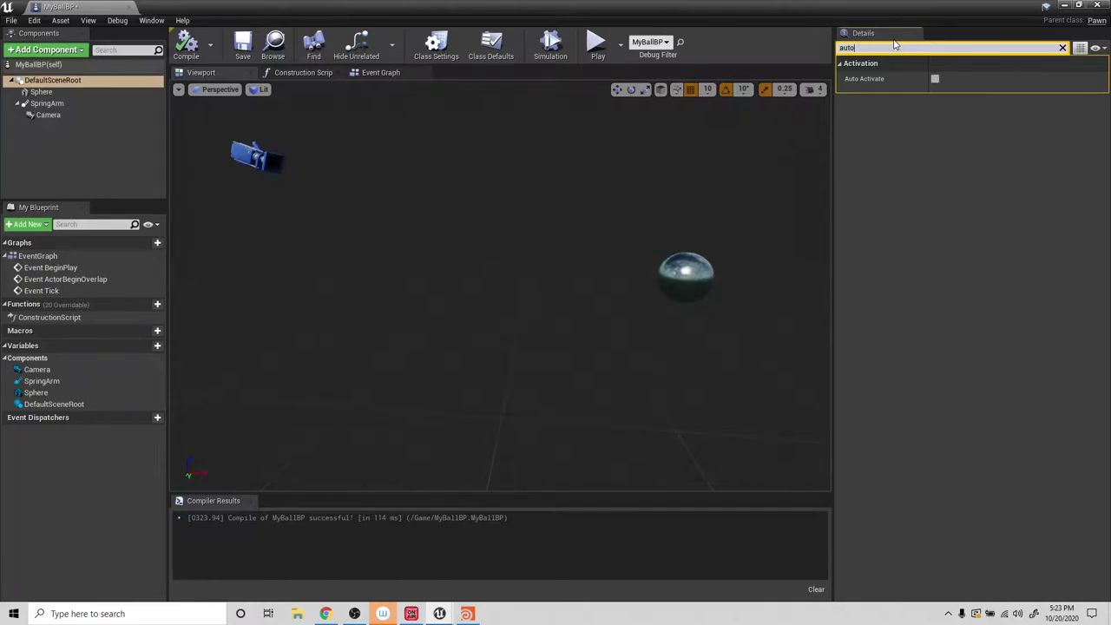
key("BackSpace")
key("BackSpace")
key("BackSpace")
key("BackSpace")
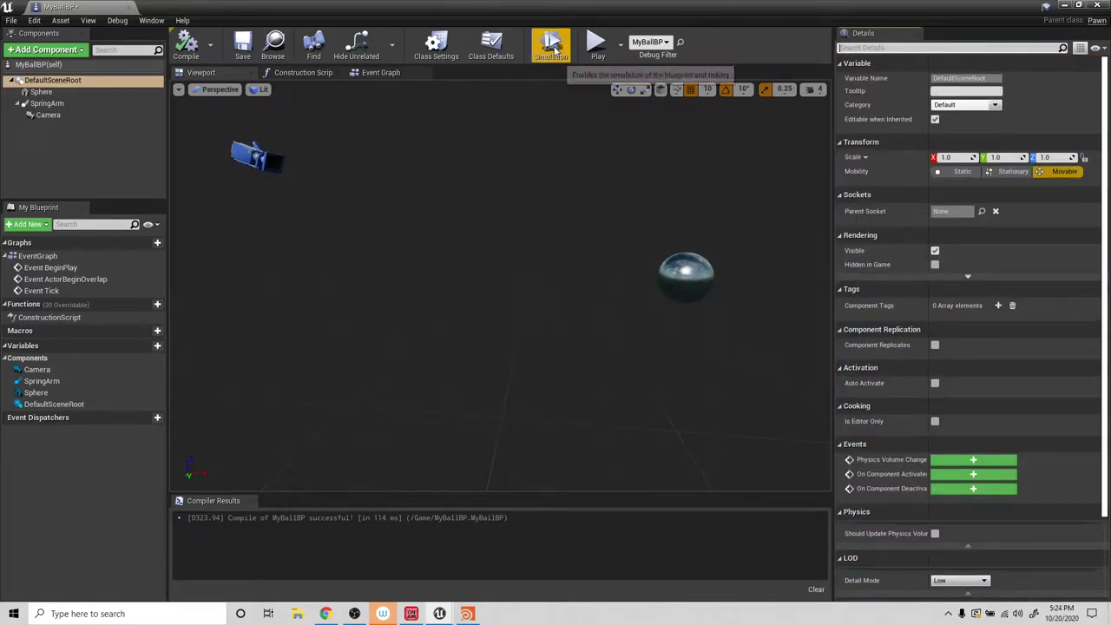
Make the Sphere component the blueprint's root in place of DefaultSceneRoot.
left_click(41, 92)
left_click_drag(45, 94, 36, 81)
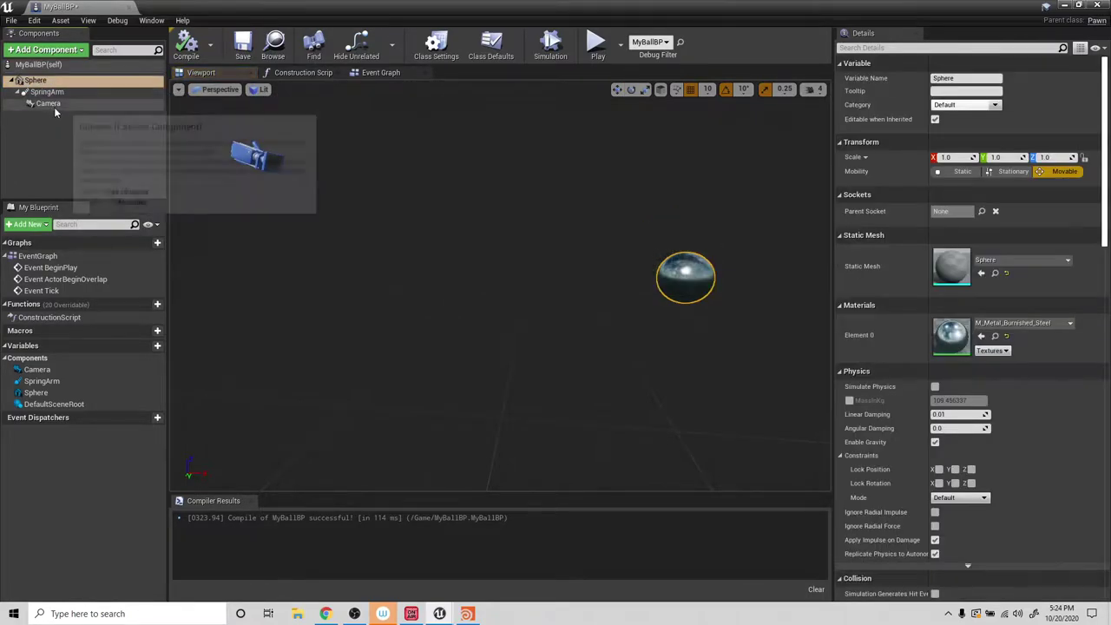
Find the "auto" settings of MyBallBP(self), set Auto Possess Player to Player 0, and compile the blueprint.
left_click(39, 64)
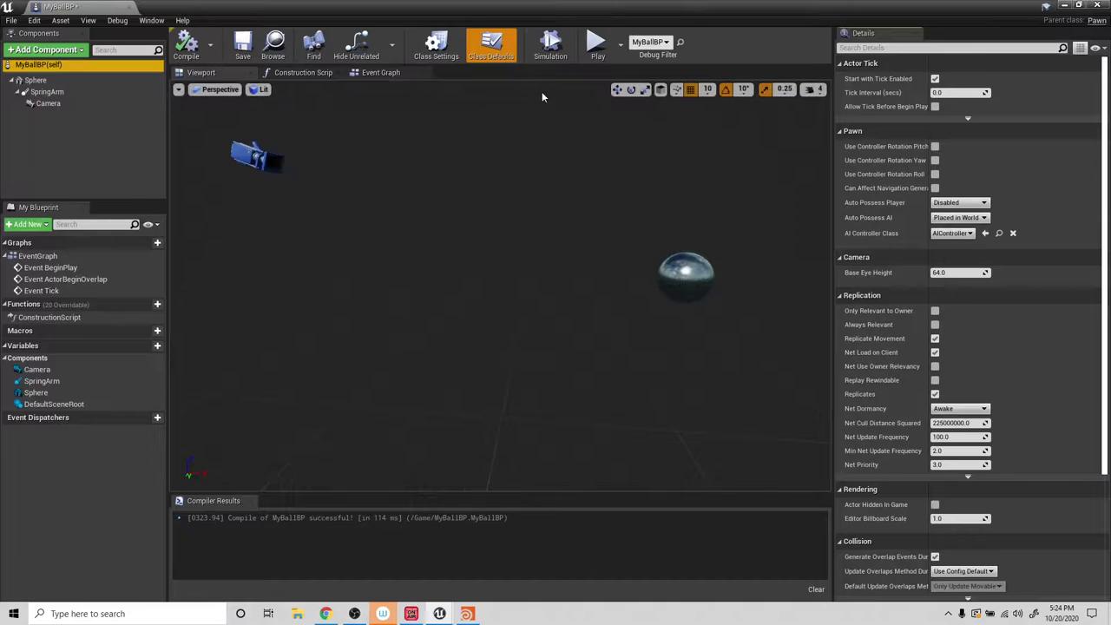
scroll(871, 189, "down", 4)
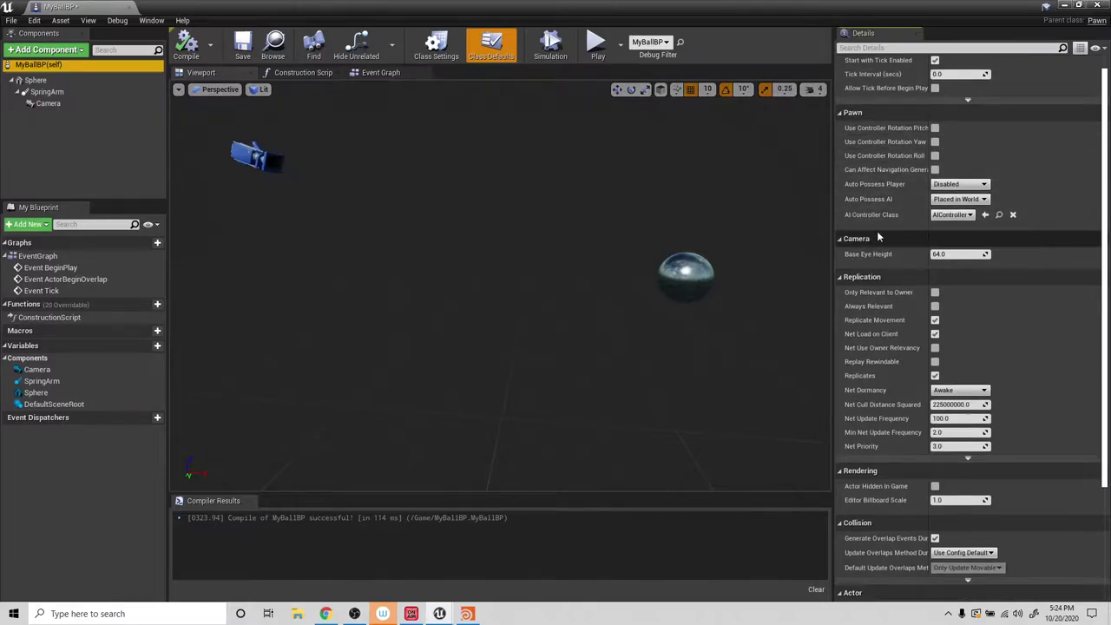
scroll(888, 260, "down", 3)
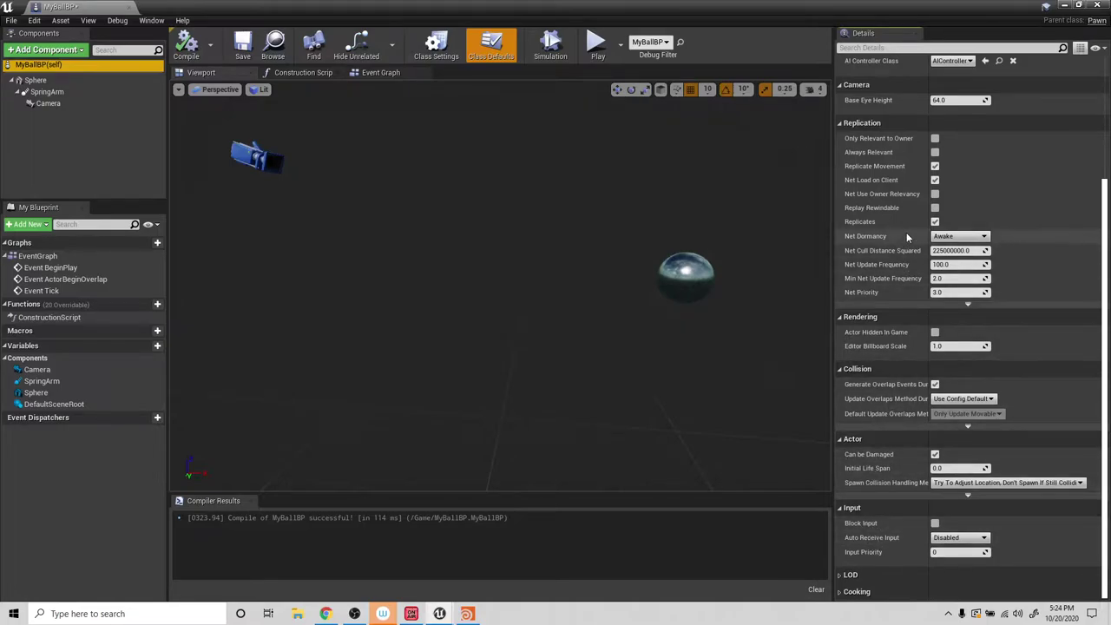
scroll(906, 232, "up", 4)
left_click(882, 48)
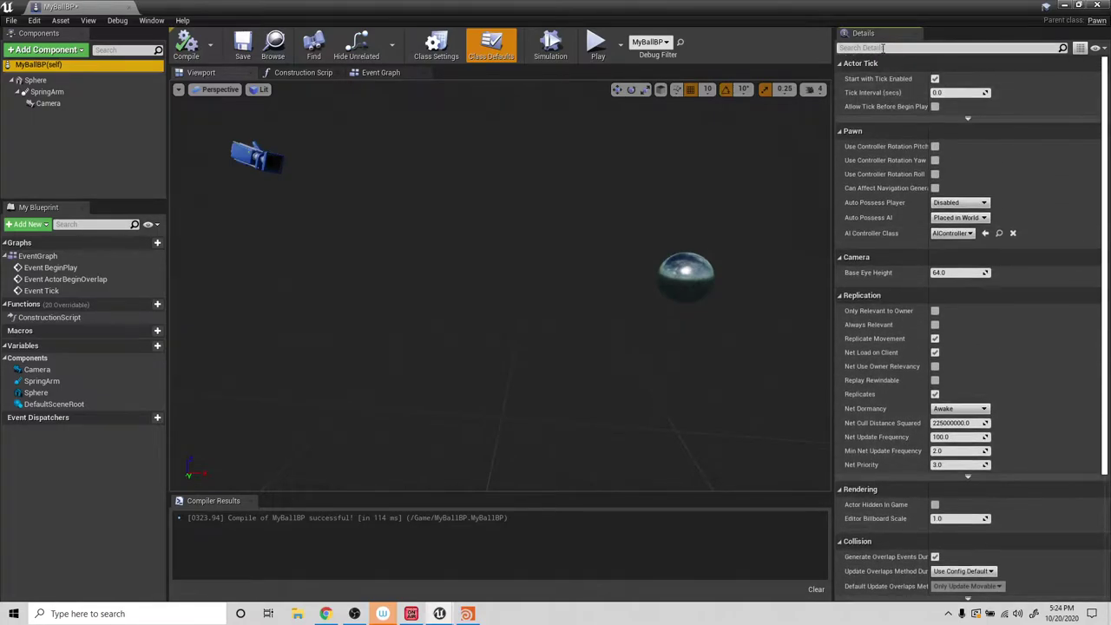
type("a")
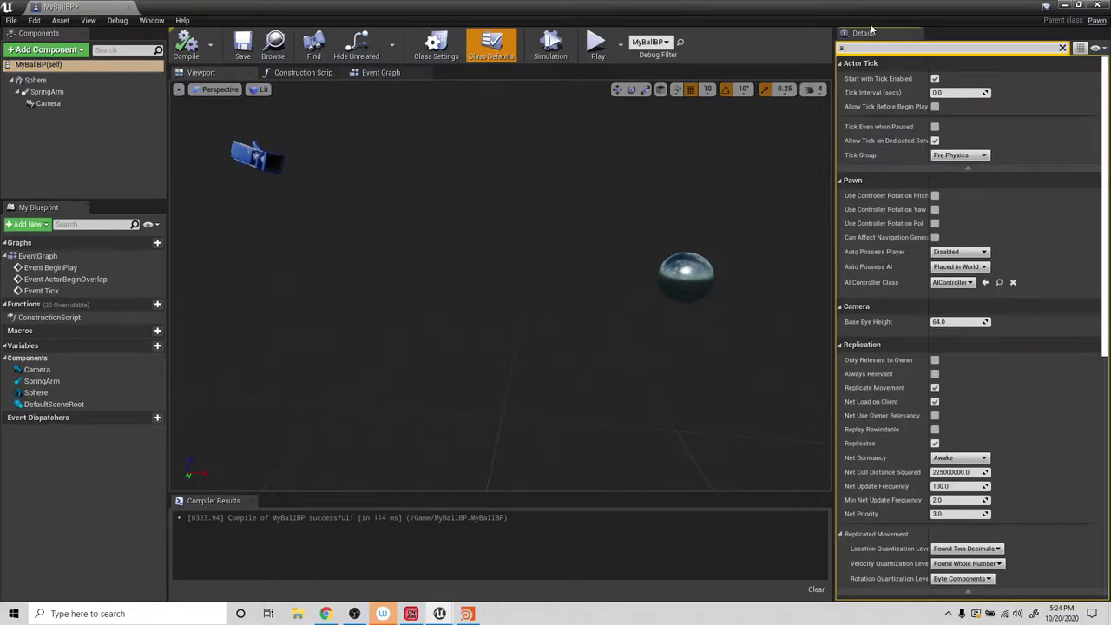
type("uto")
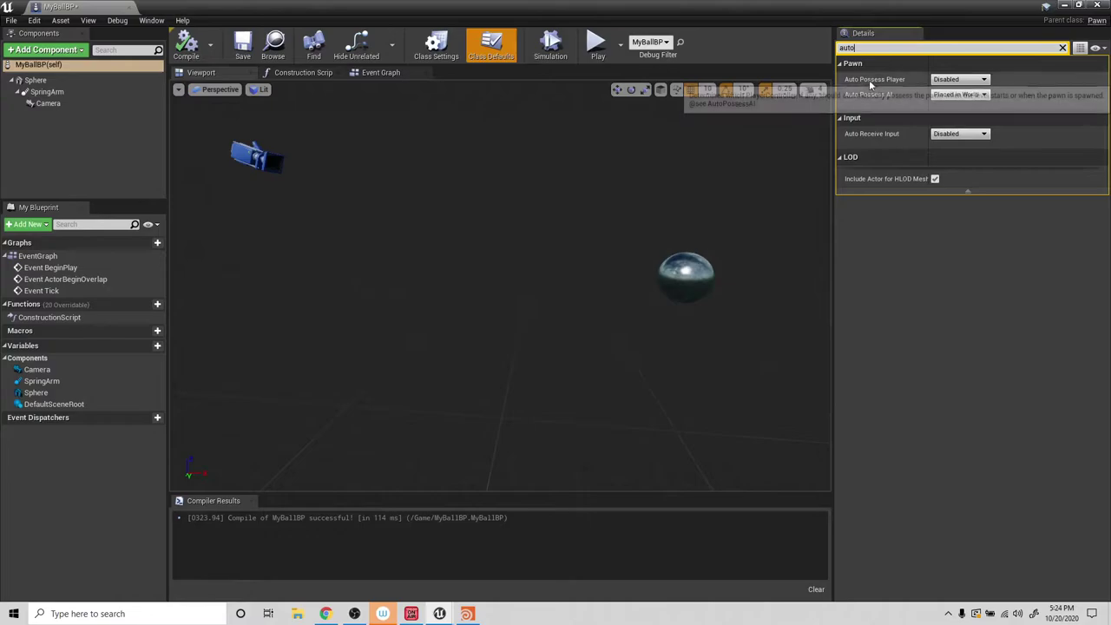
left_click(955, 80)
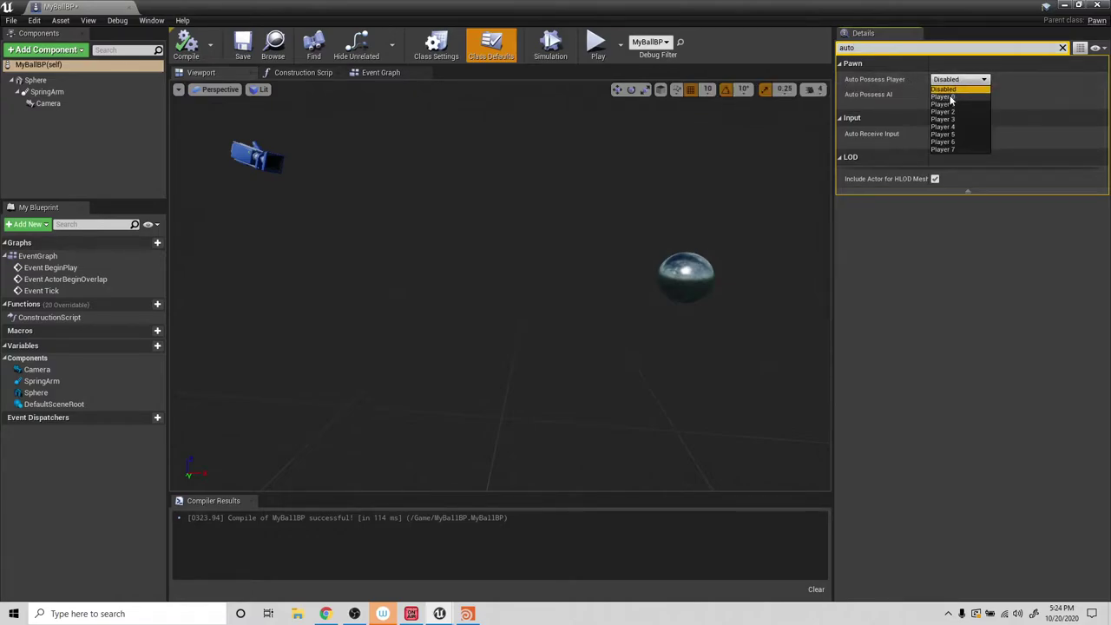
left_click(944, 96)
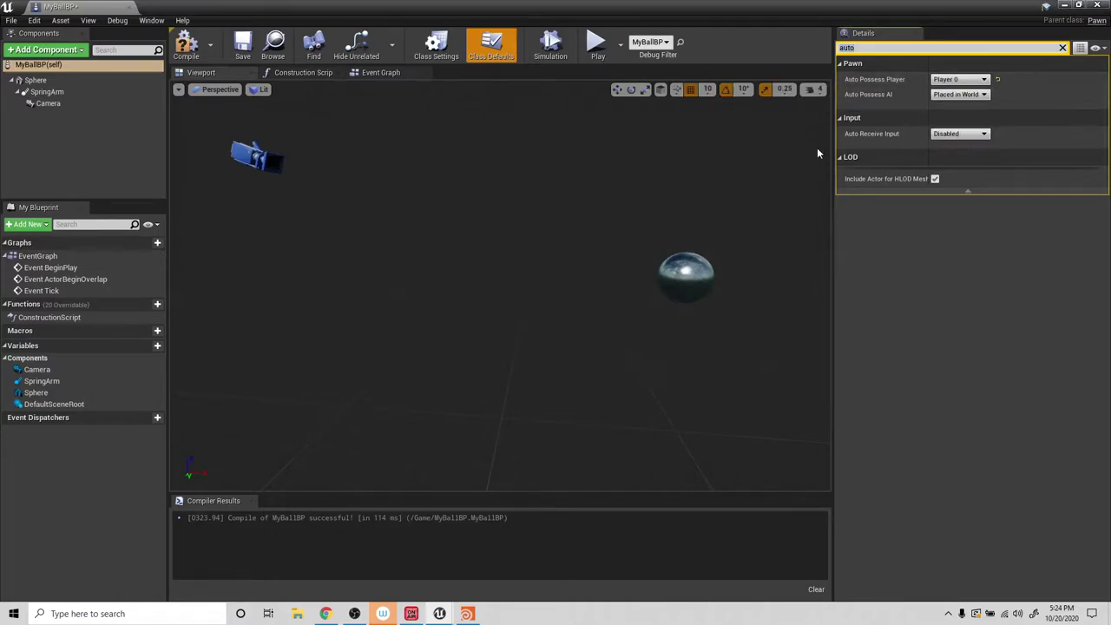
left_click(185, 50)
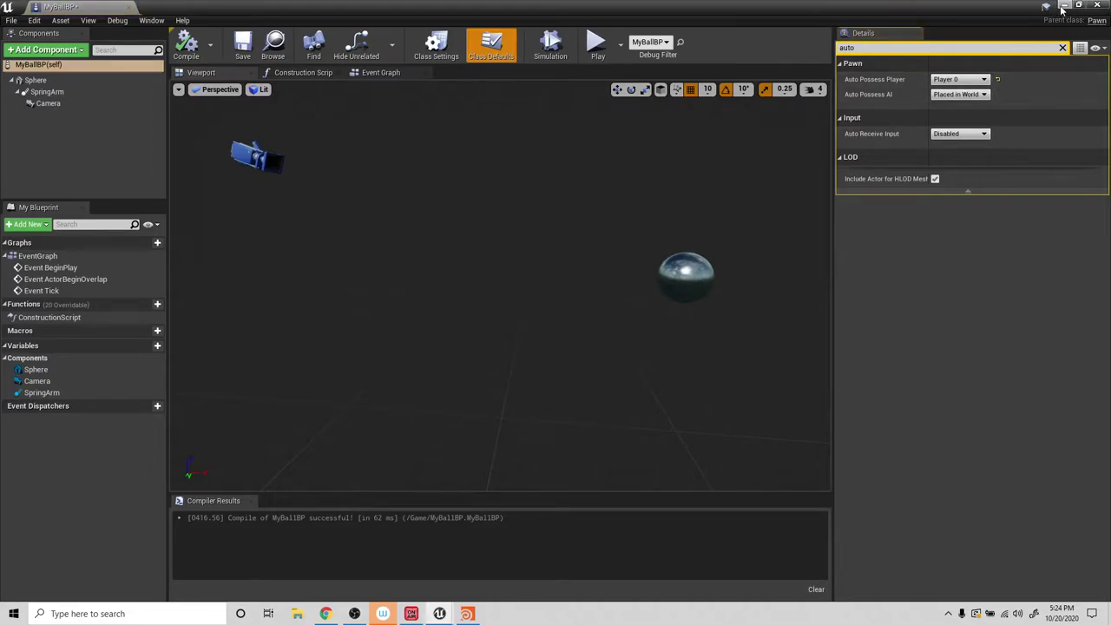
Return to the level and play it twice to check the view through the ball's camera, stopping each session.
left_click(1063, 7)
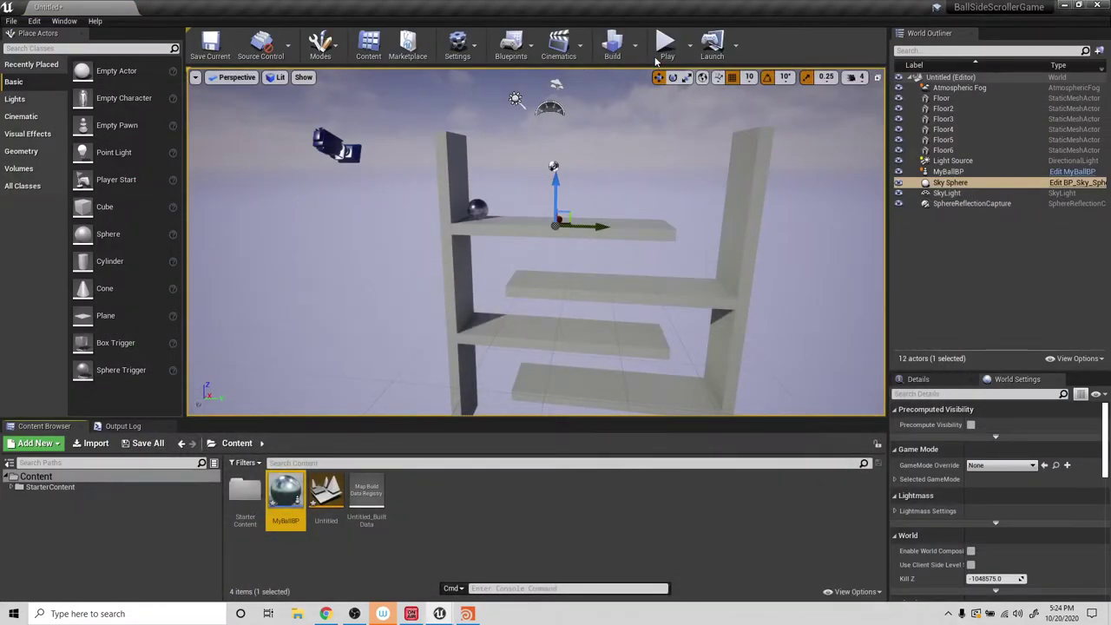
left_click(664, 45)
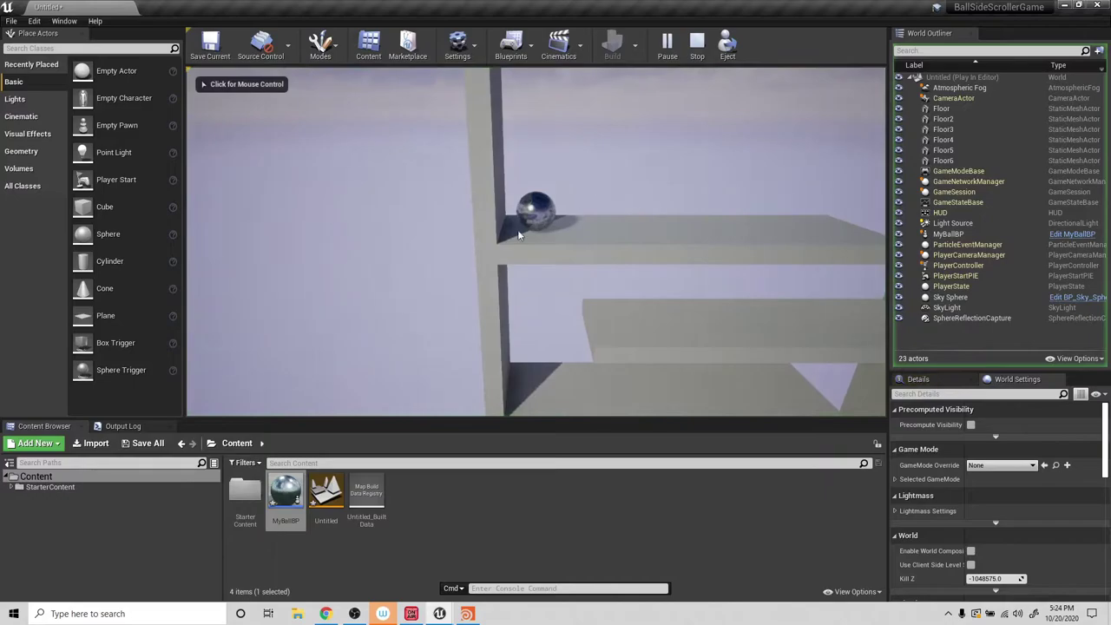
left_click(697, 45)
left_click(665, 45)
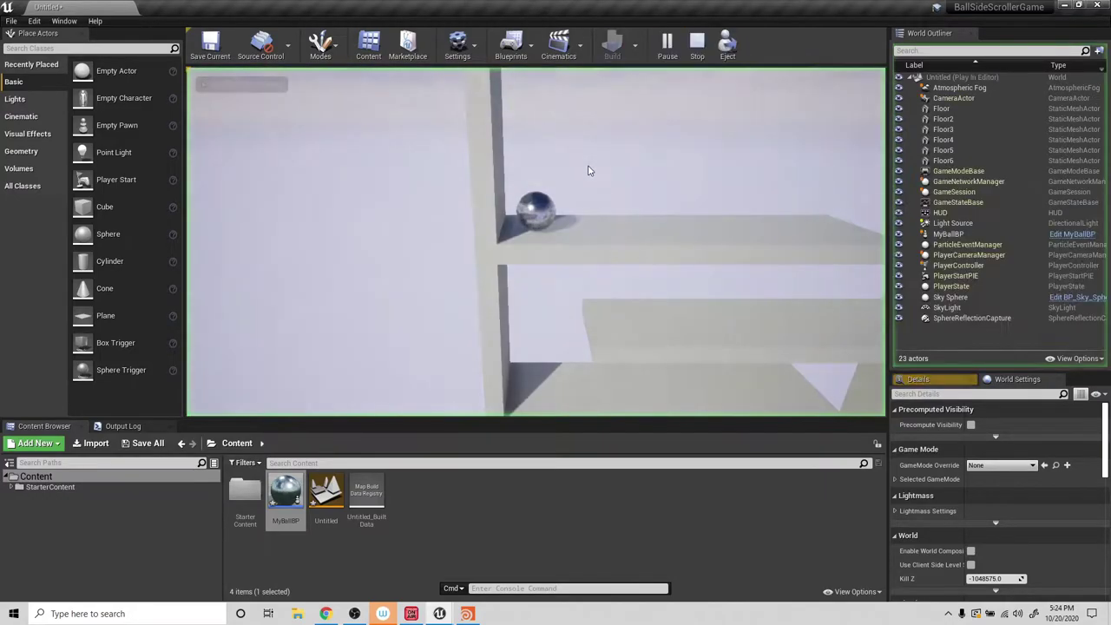
left_click(669, 241)
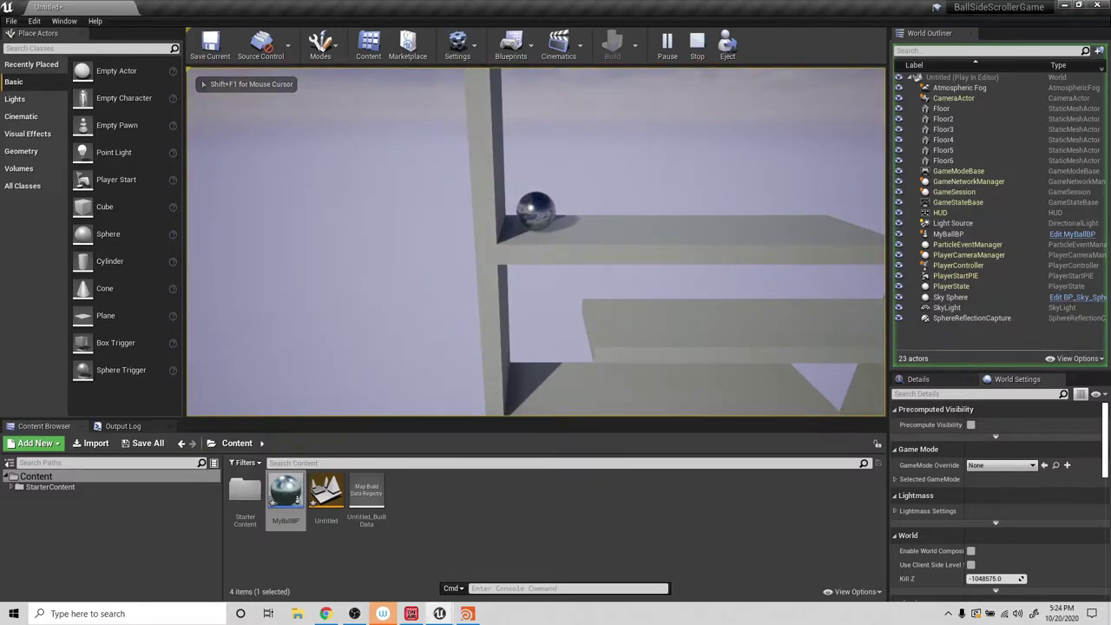
key("Escape")
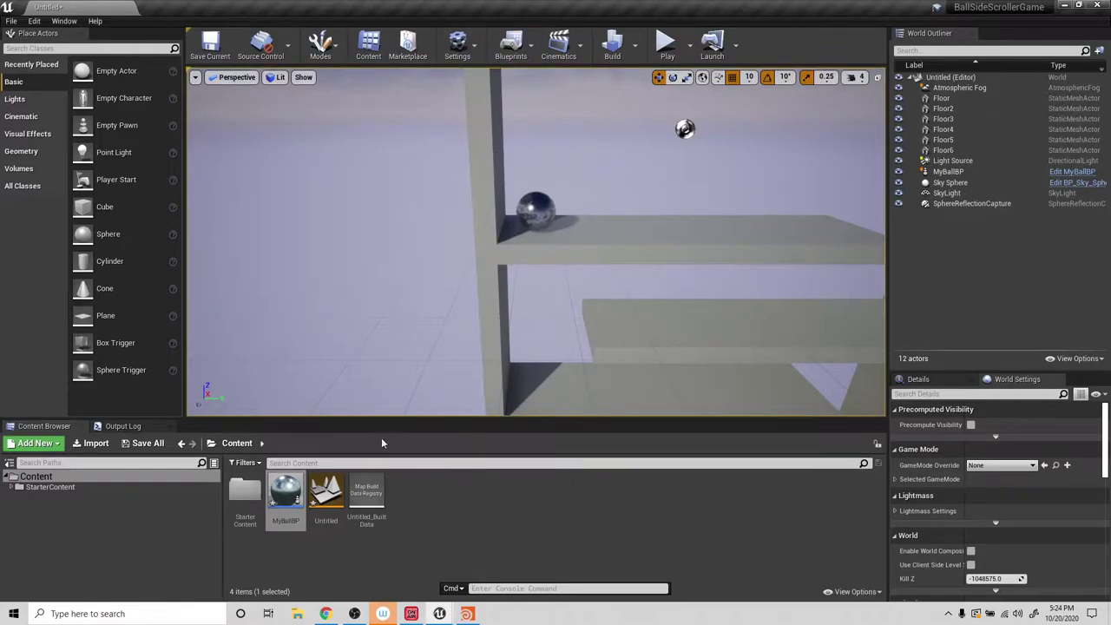
Reopen MyBallBP to look over the ball and camera, clear the details search, and return to the level.
double_click(295, 490)
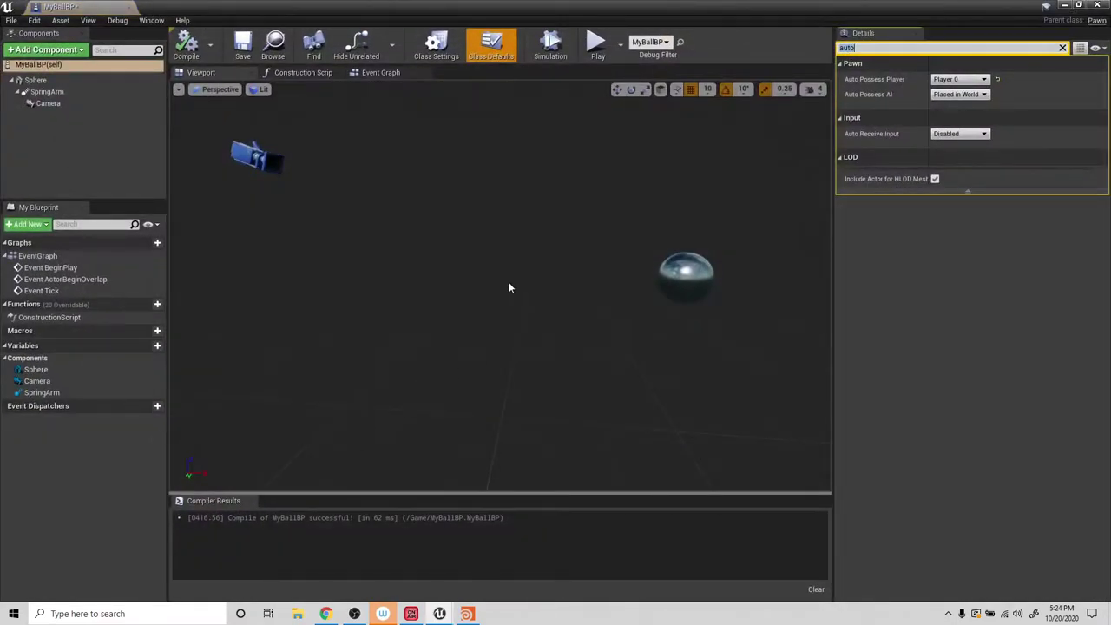
scroll(510, 289, "down", 8)
left_click_drag(487, 224, 487, 251, "alt")
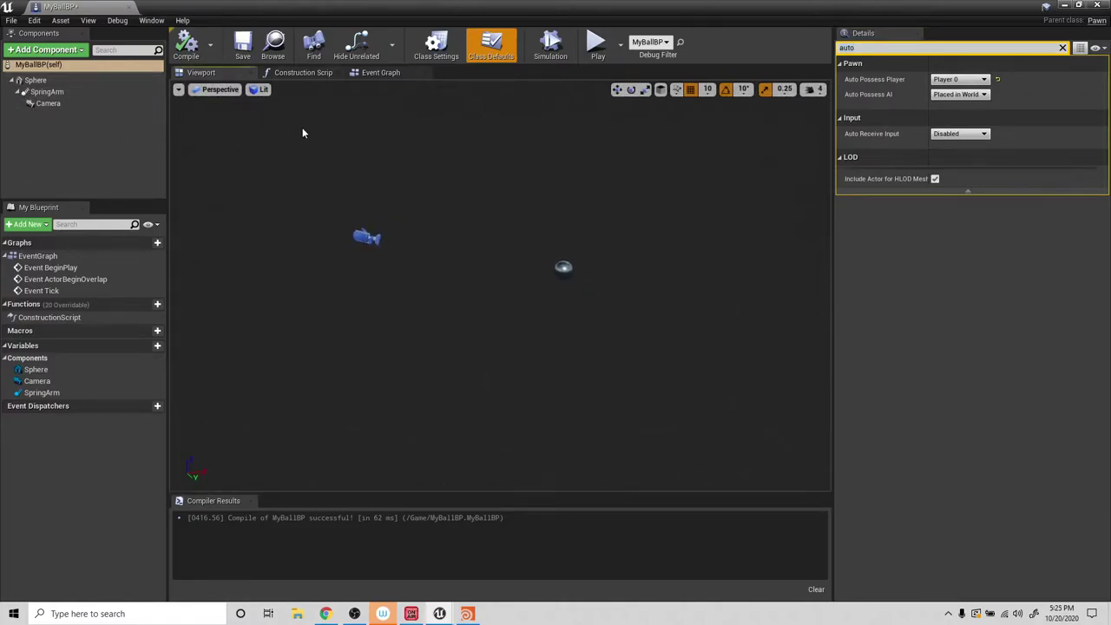
left_click(1063, 49)
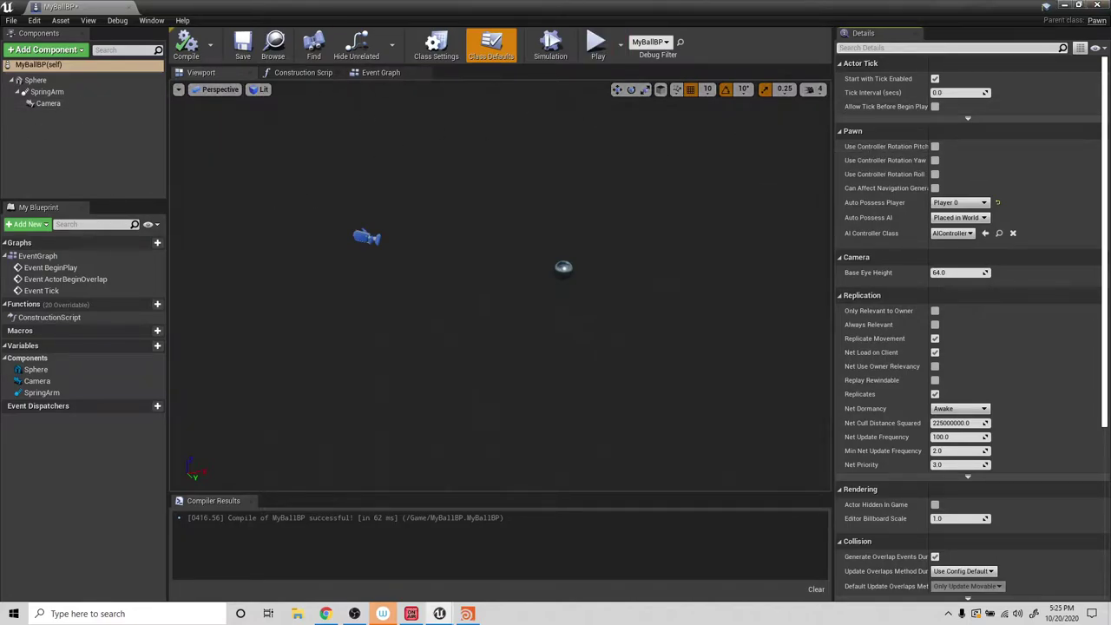
left_click(1064, 6)
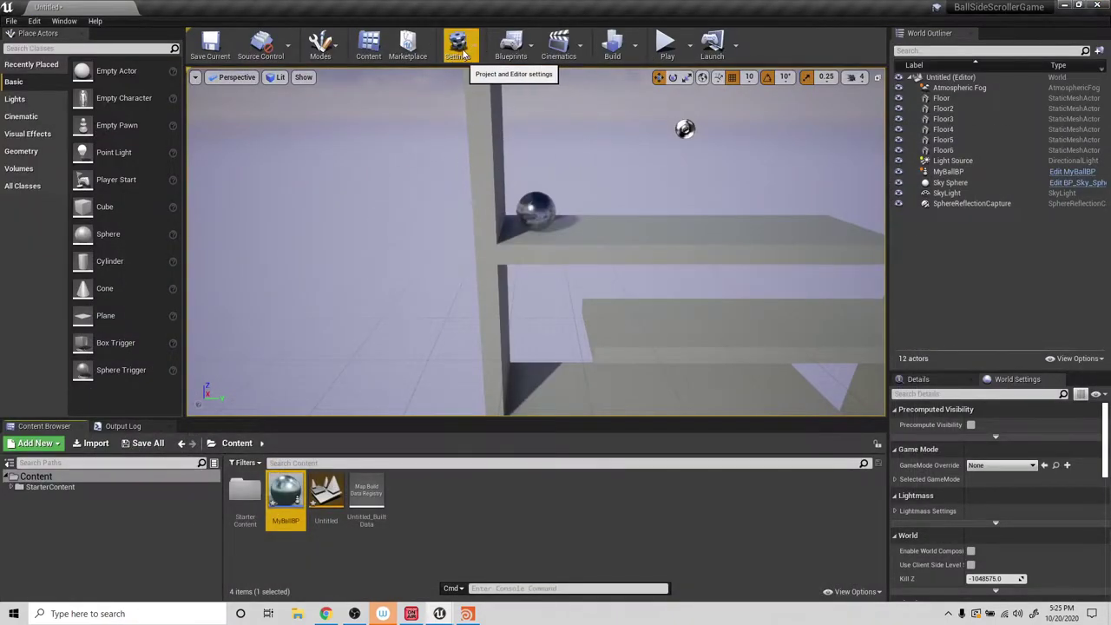
Open the Project Settings and show the Input section with the action and axis mappings.
left_click(464, 54)
left_click(478, 91)
scroll(247, 264, "down", 10)
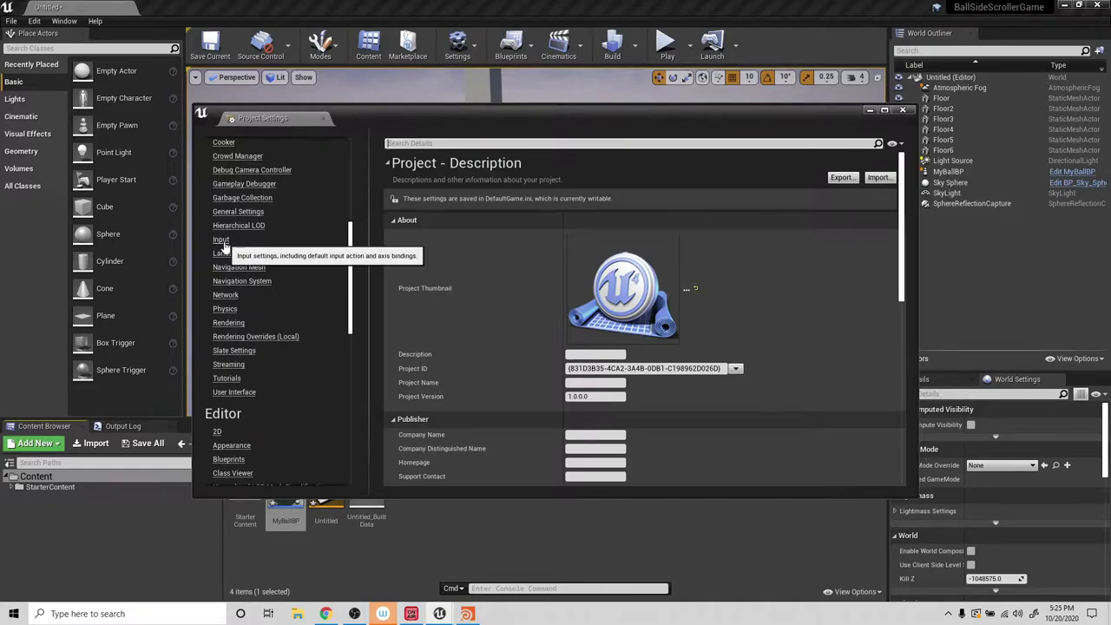
left_click(222, 242)
scroll(534, 348, "down", 1)
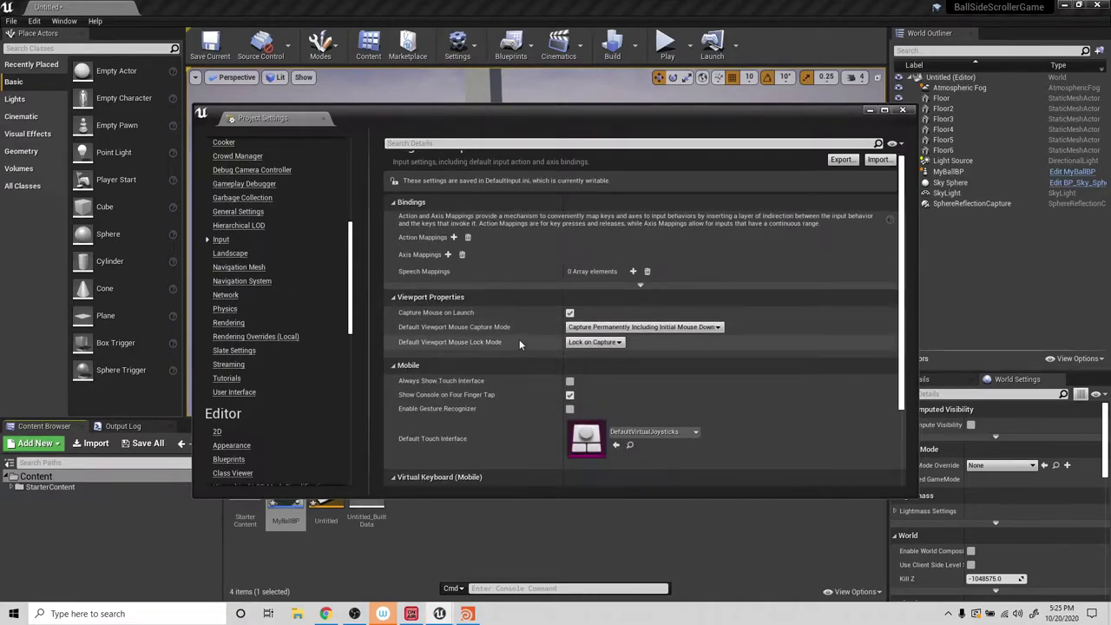
Add an axis mapping named moveSideToSide and assign the keyboard D key to it with scale 1.0.
left_click(448, 254)
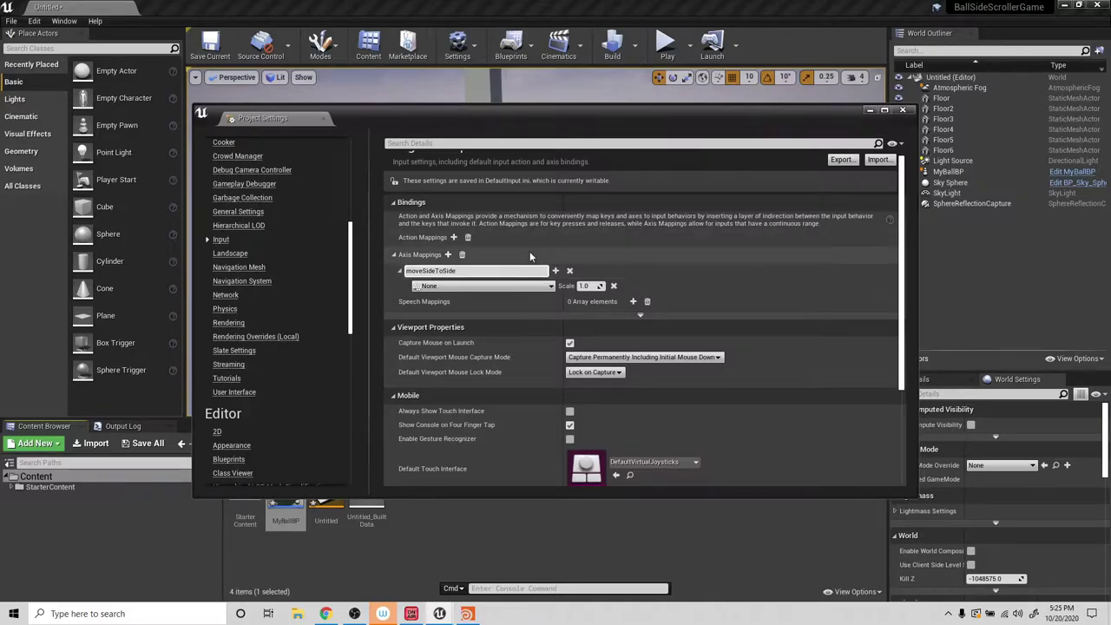
left_click(681, 275)
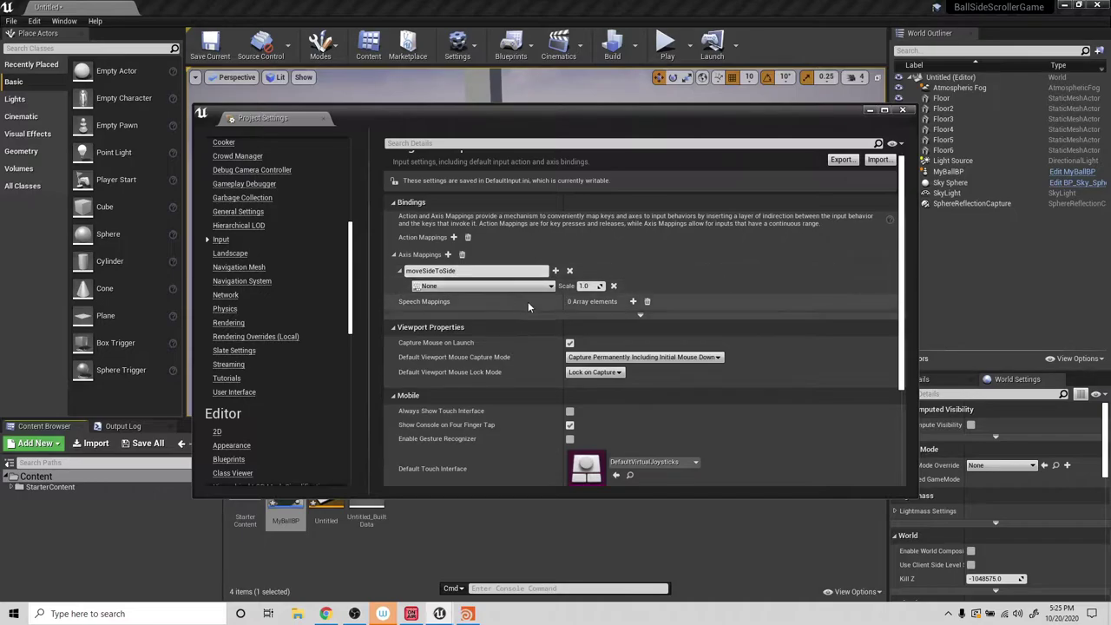
left_click(446, 287)
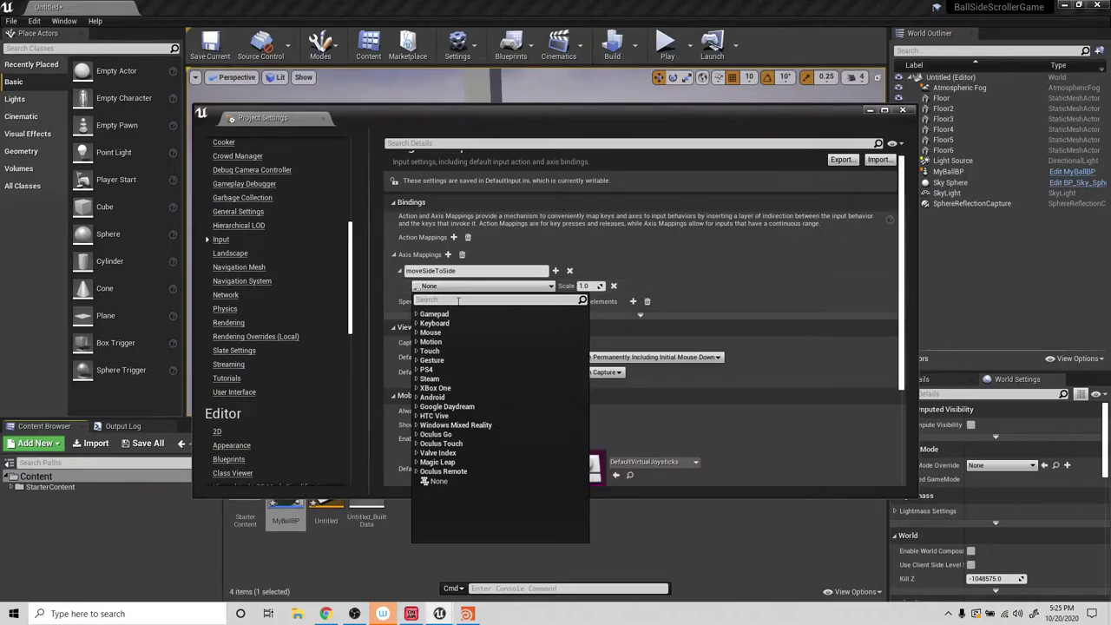
type("d")
scroll(481, 375, "down", 5)
scroll(480, 375, "down", 2)
left_click(445, 453)
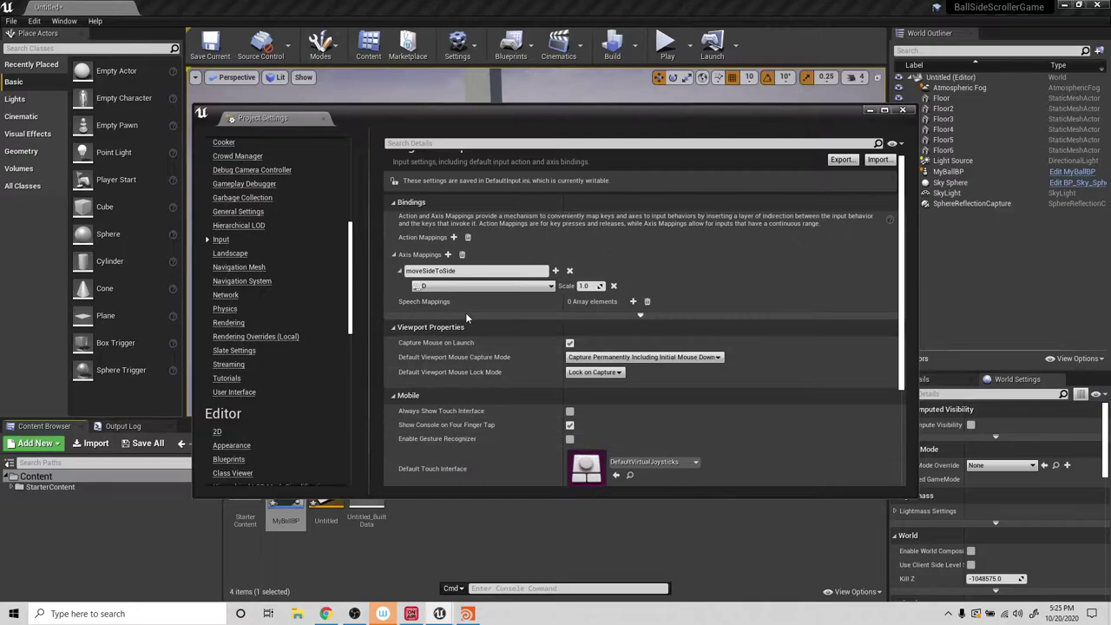
Add the keyboard A key to the moveSideToSide mapping with scale -1.0 and close the Project Settings.
left_click(556, 271)
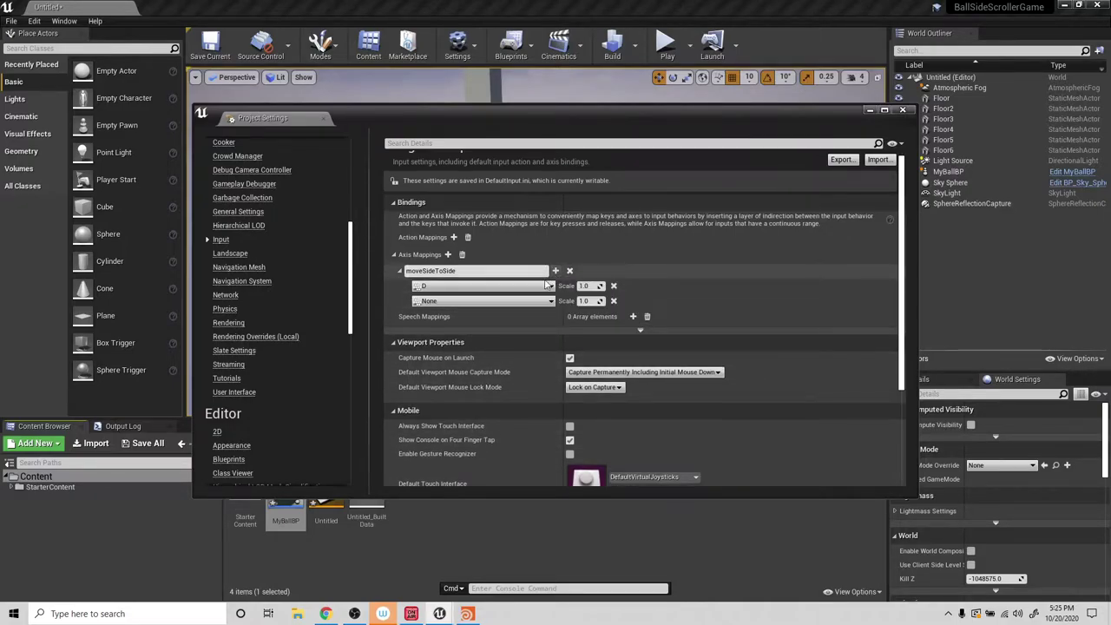
left_click(504, 305)
type("a")
scroll(476, 375, "down", 1)
scroll(475, 375, "down", 5)
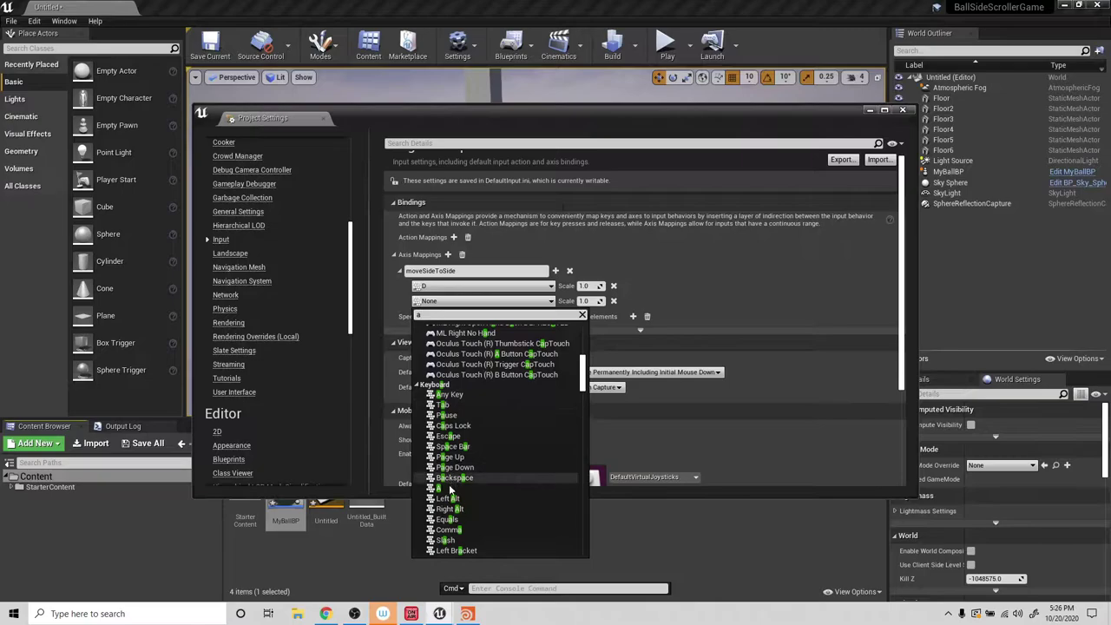
left_click(448, 489)
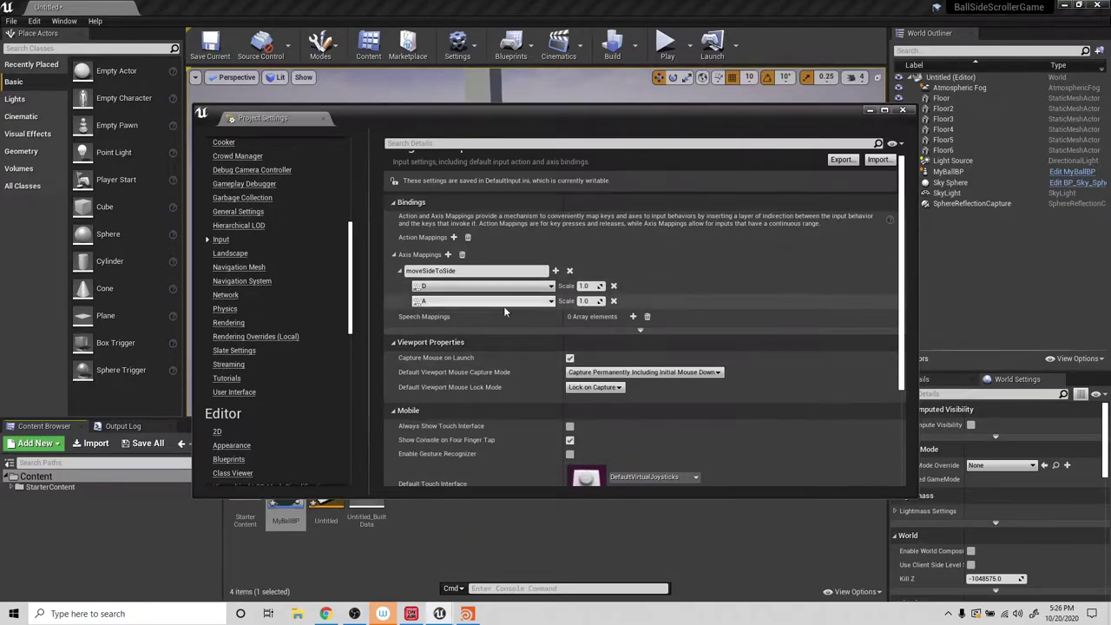
left_click(585, 301)
type("-1.0")
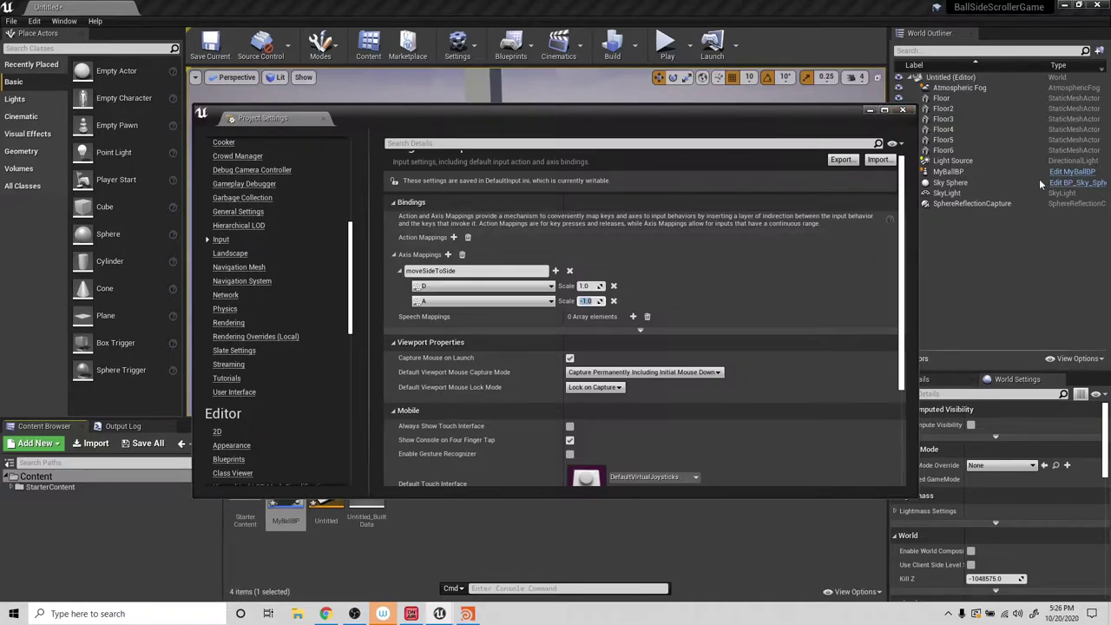
left_click(905, 112)
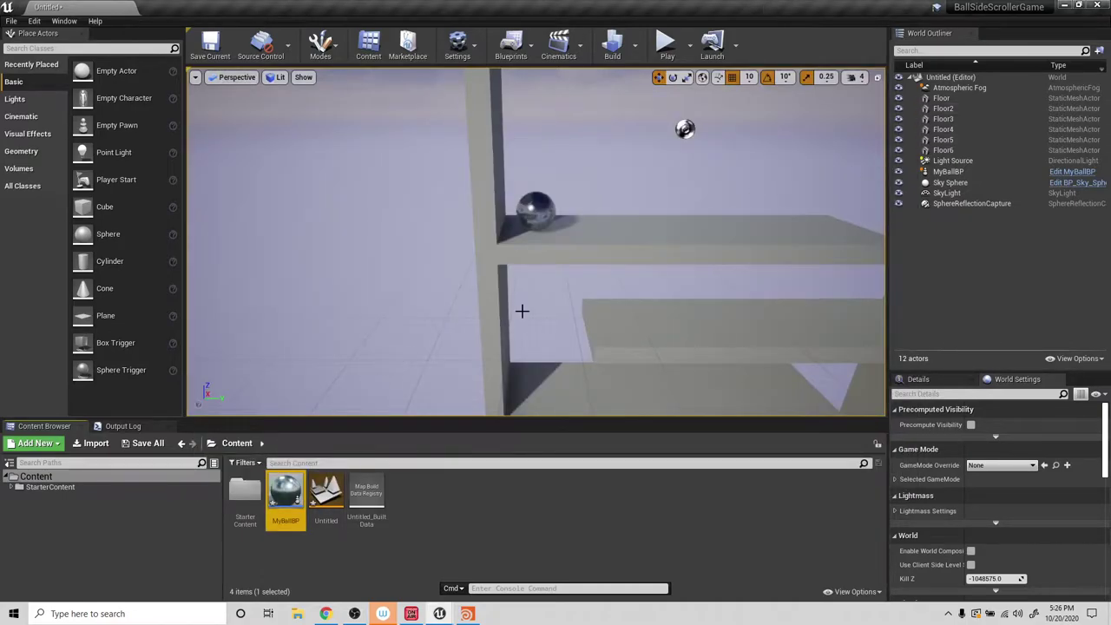
Test-play the level briefly, then delete all the default event nodes from MyBallBP's Event Graph.
left_click(665, 43)
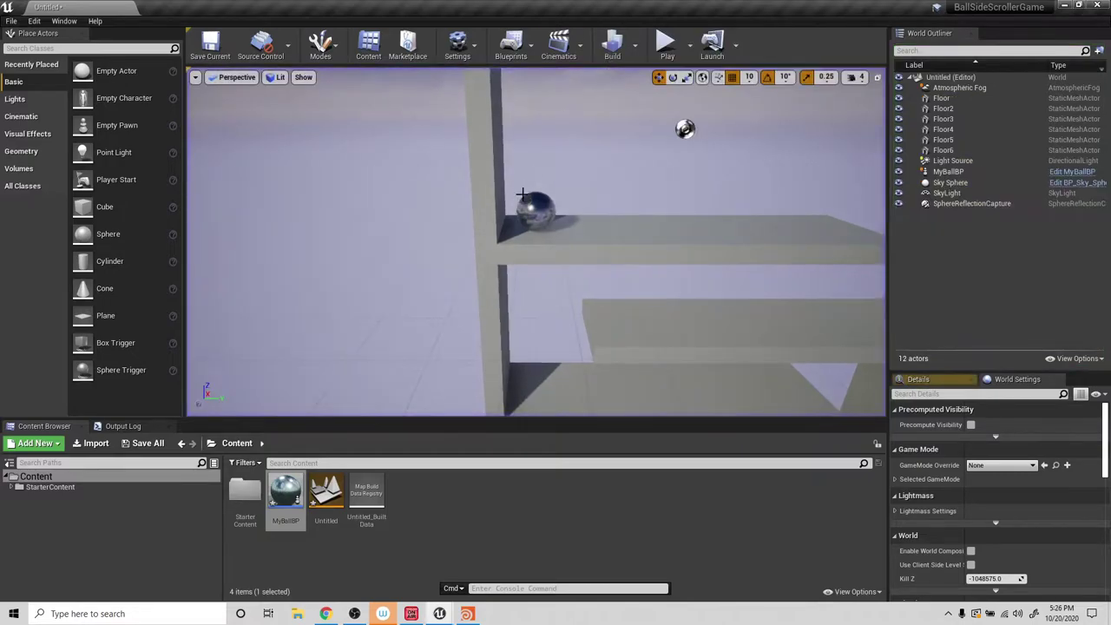
double_click(282, 502)
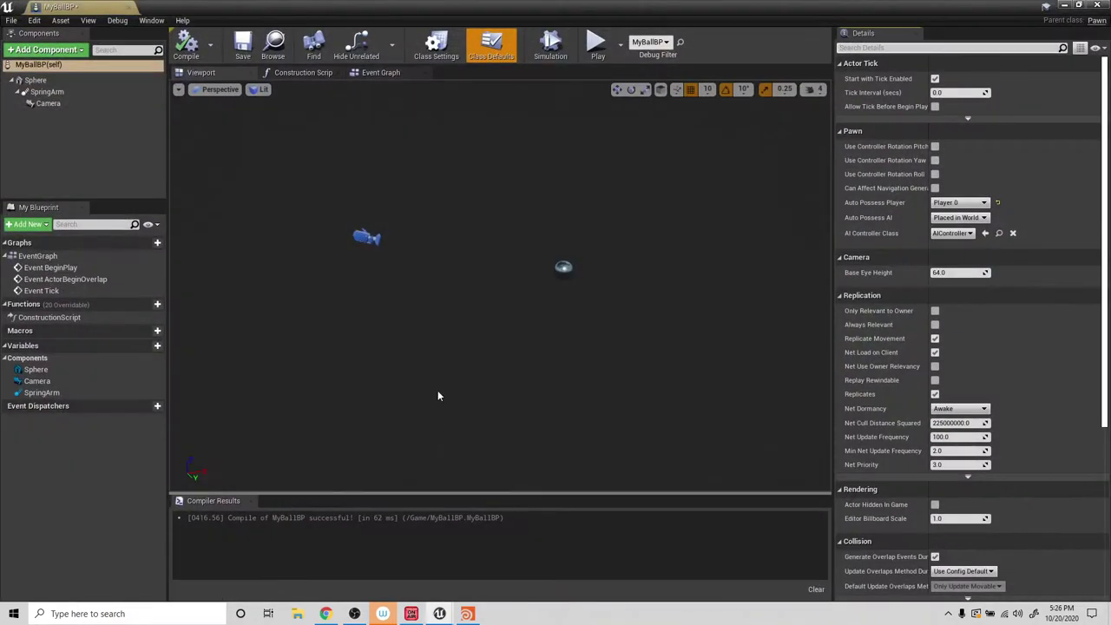
left_click(383, 73)
scroll(461, 212, "down", 3)
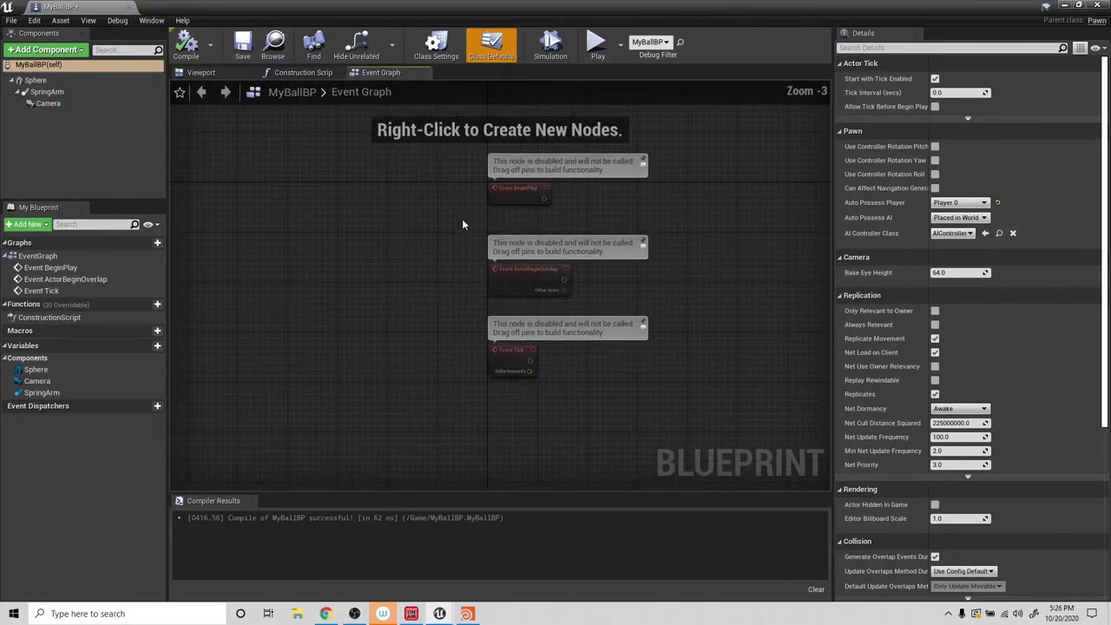
left_click_drag(392, 130, 666, 493)
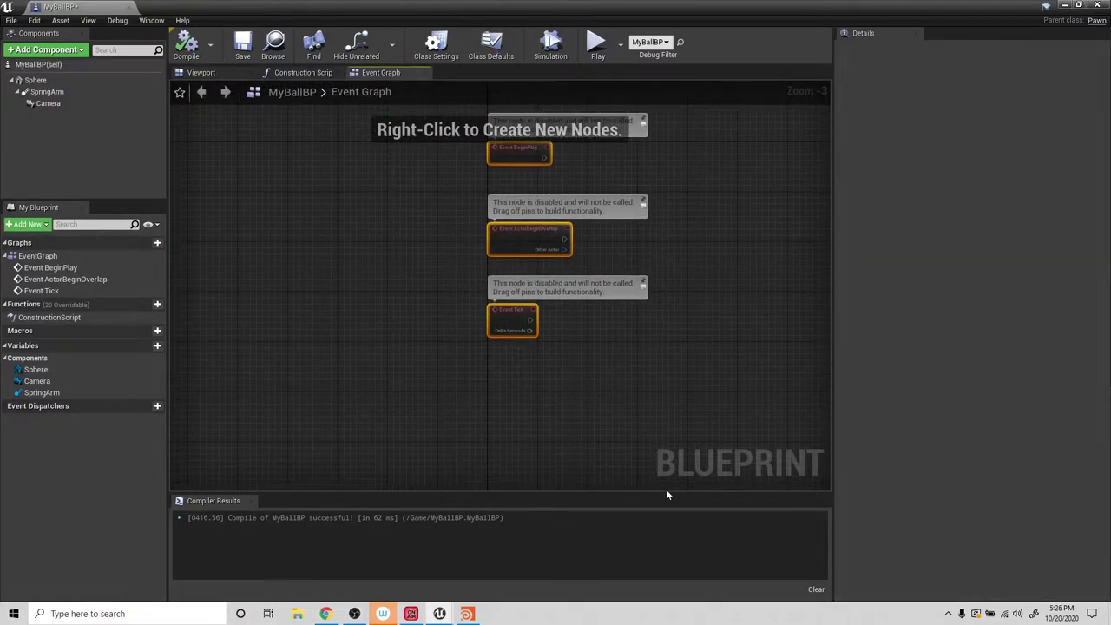
key("Delete")
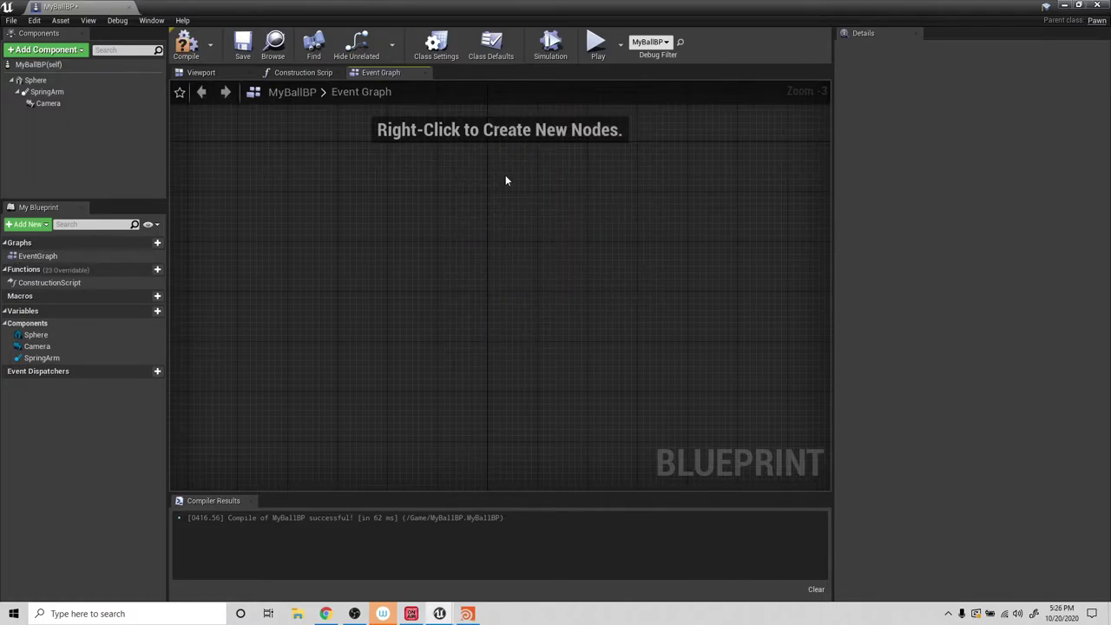
Add the moveSideToSide axis event node to the empty Event Graph.
right_click(460, 237)
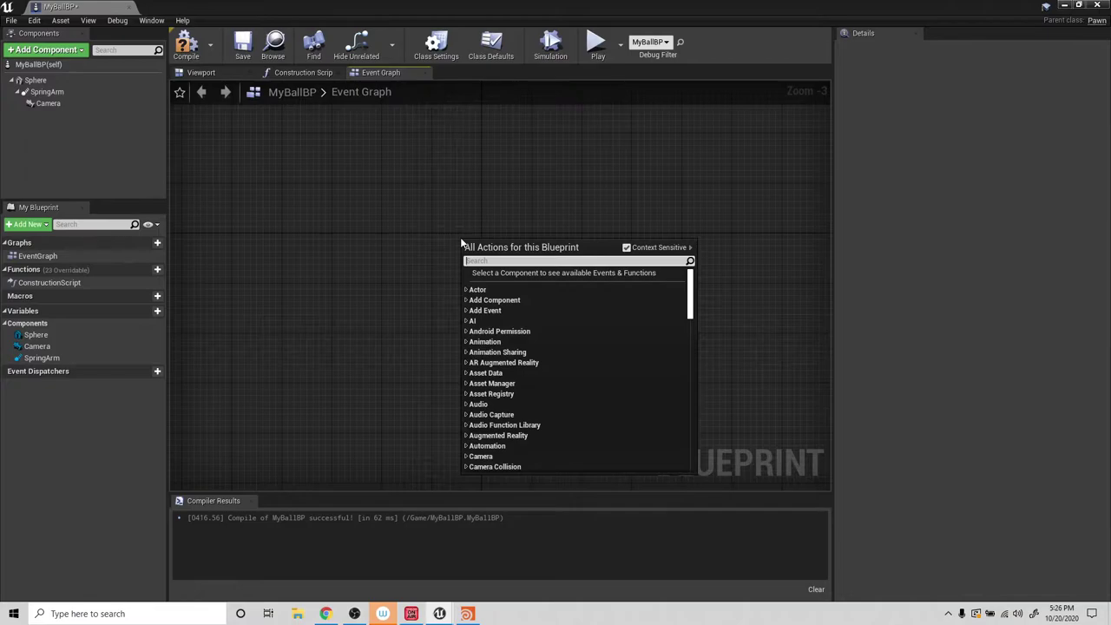
type("movex")
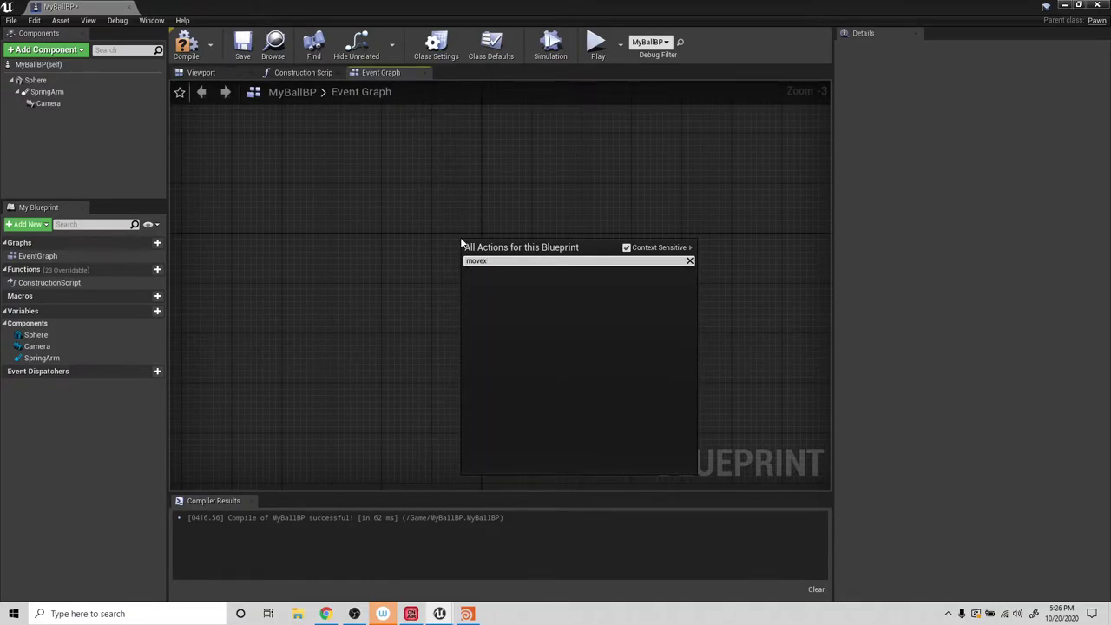
key("BackSpace")
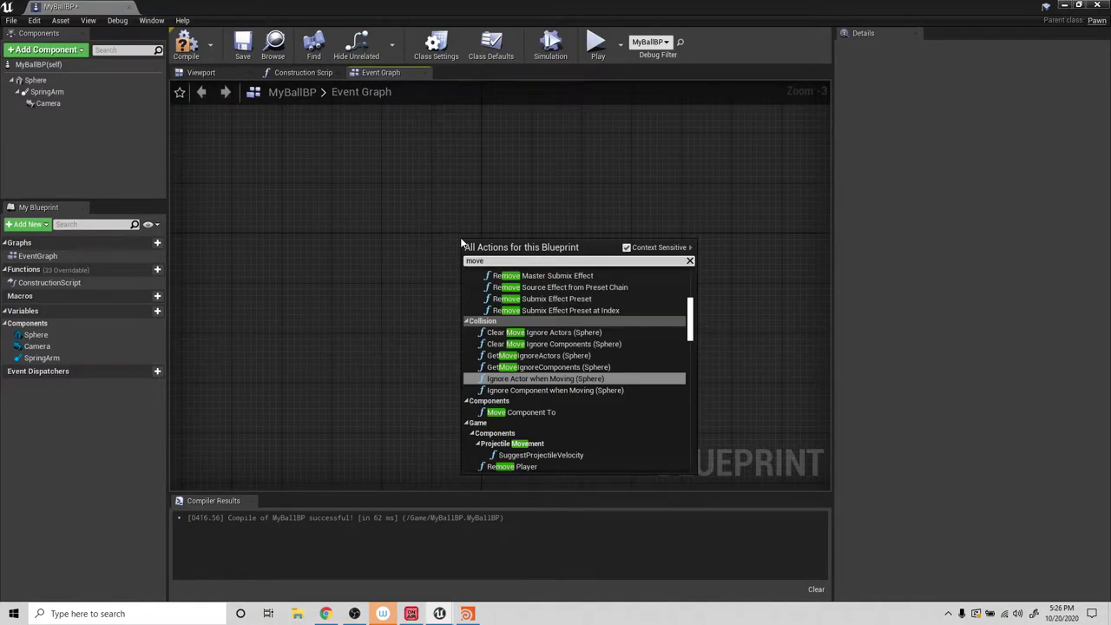
type("sid")
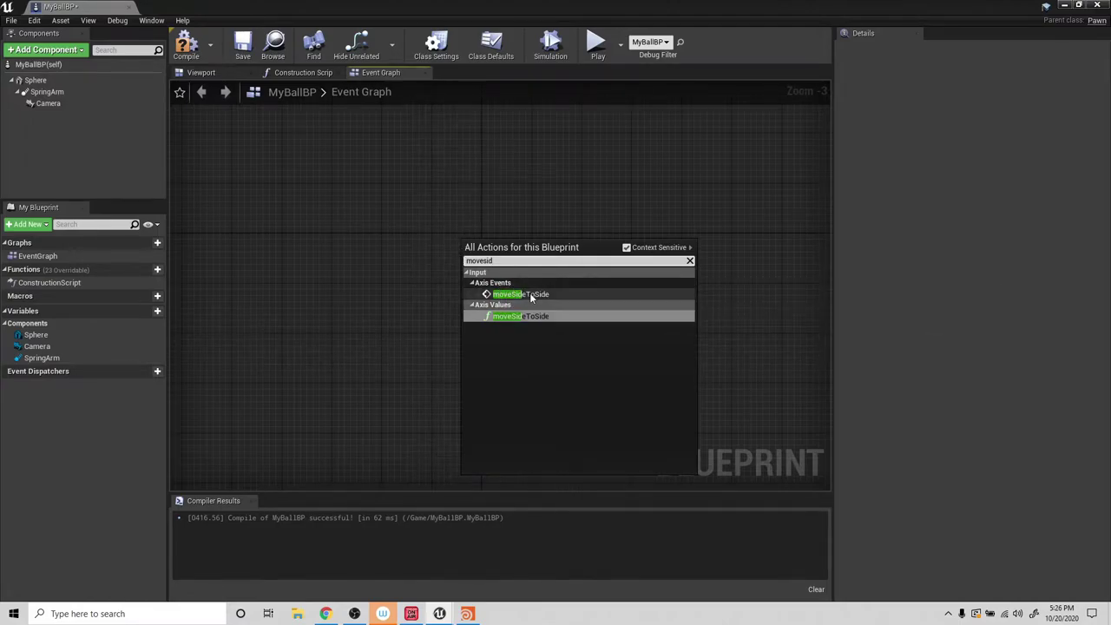
left_click(529, 294)
left_click_drag(512, 257, 487, 232)
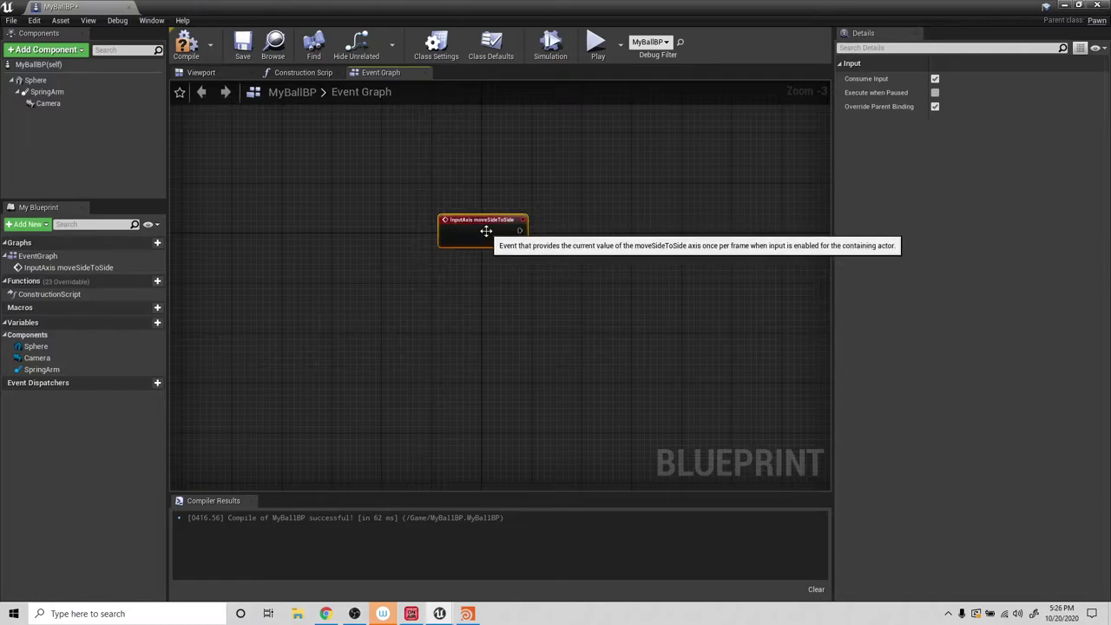
scroll(454, 220, "up", 3)
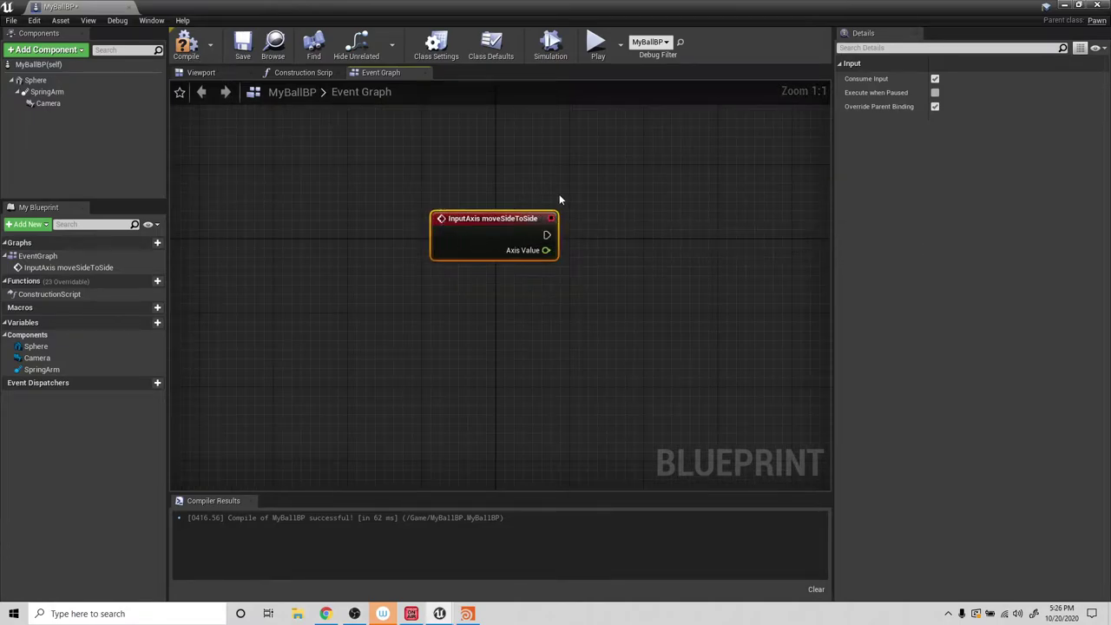
Add an Add Angular Impulse in Degrees (Sphere) node driven by the execution output of the moveSideToSide event.
left_click_drag(507, 222, 644, 213)
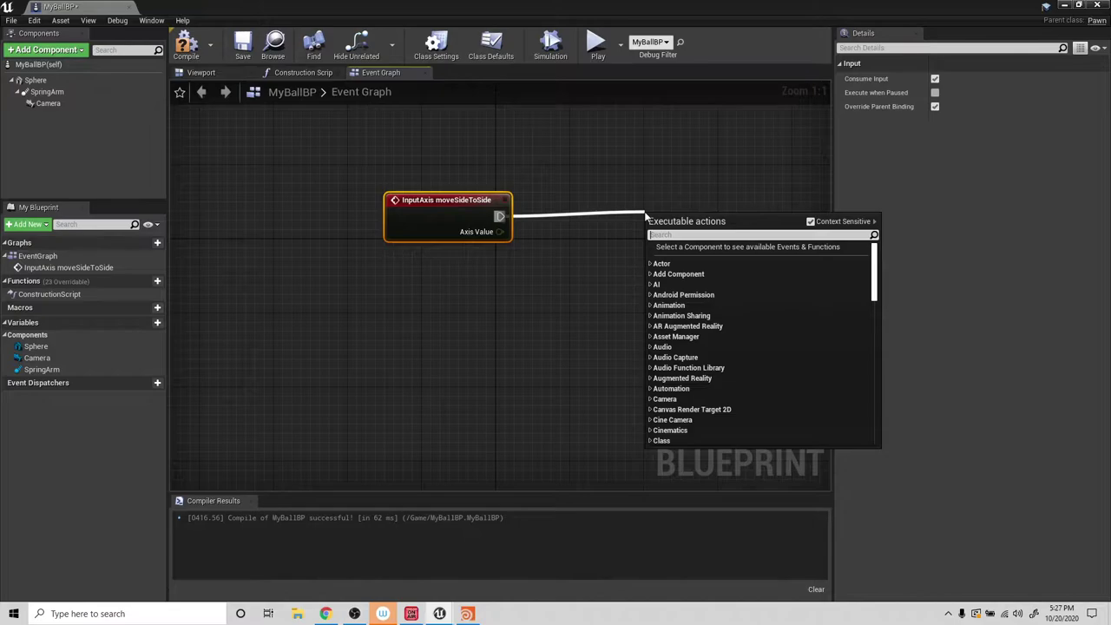
type("V")
key("BackSpace")
type("Blue")
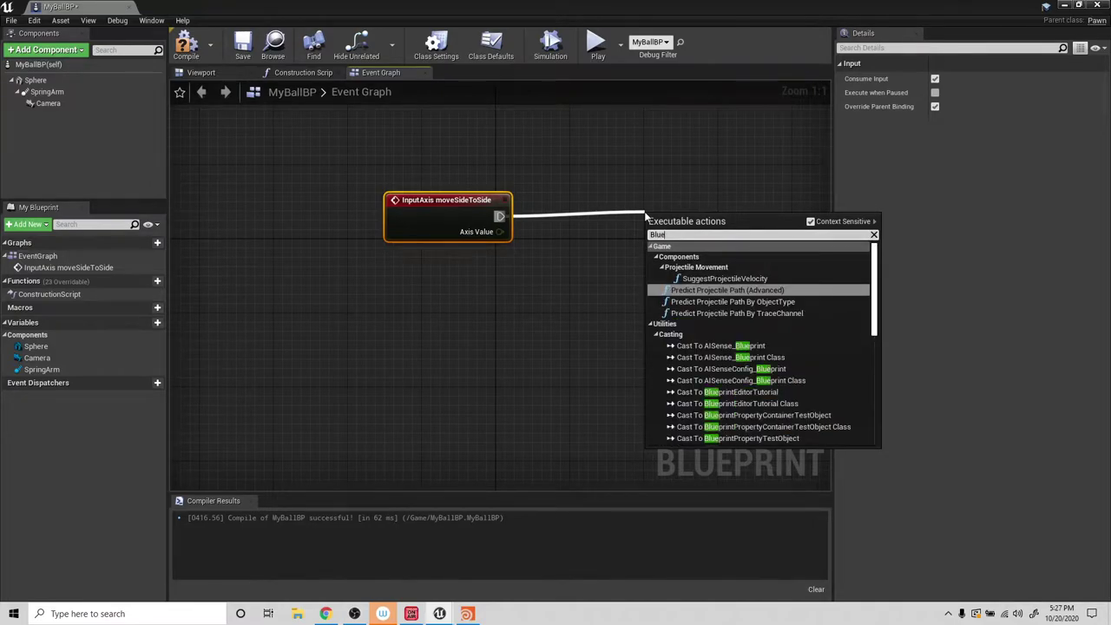
type("p")
key("BackSpace")
key("BackSpace")
key("BackSpace")
key("BackSpace")
key("BackSpace")
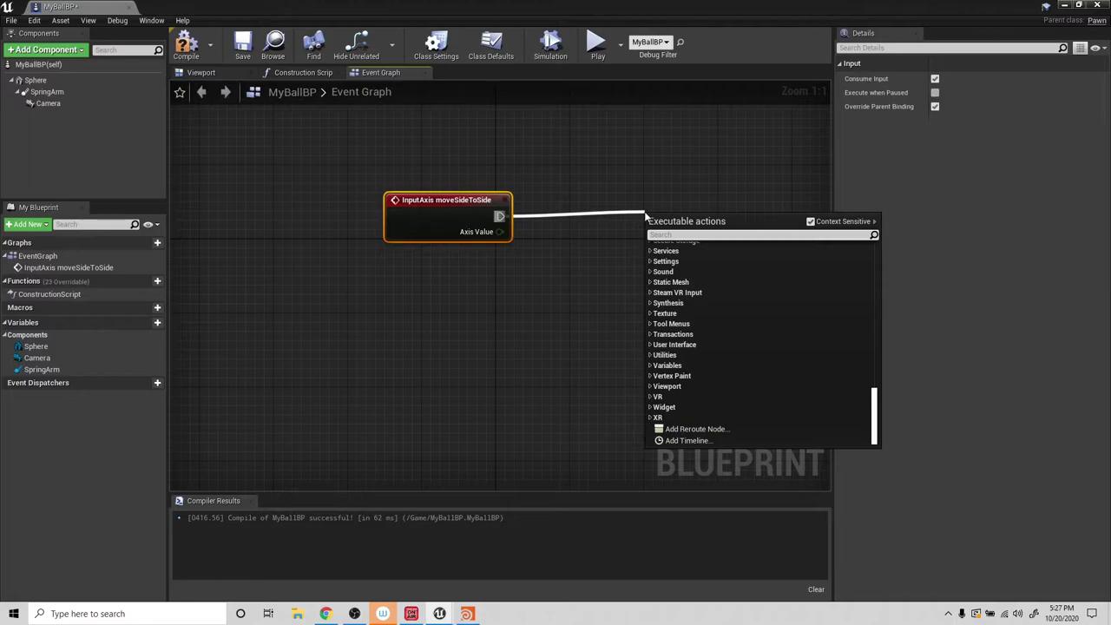
type("degres")
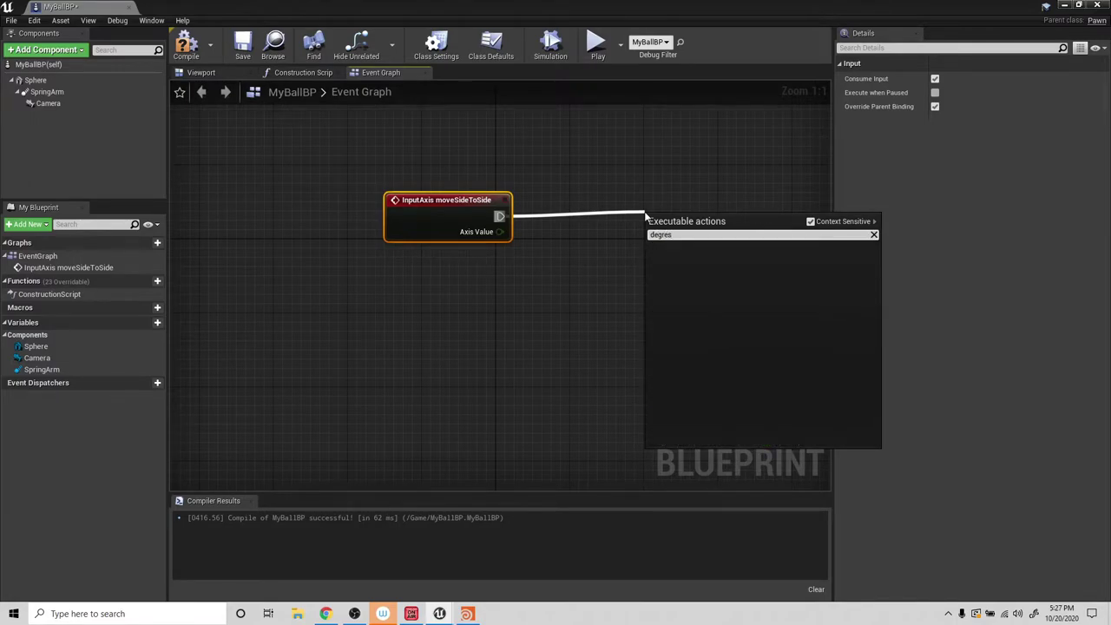
key("BackSpace")
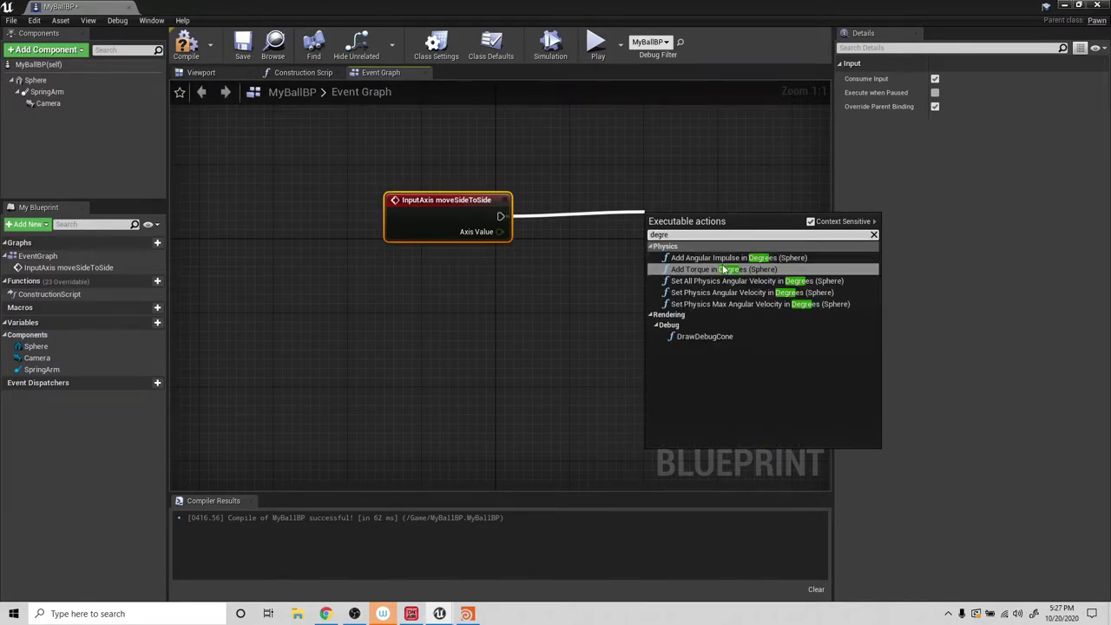
left_click(781, 260)
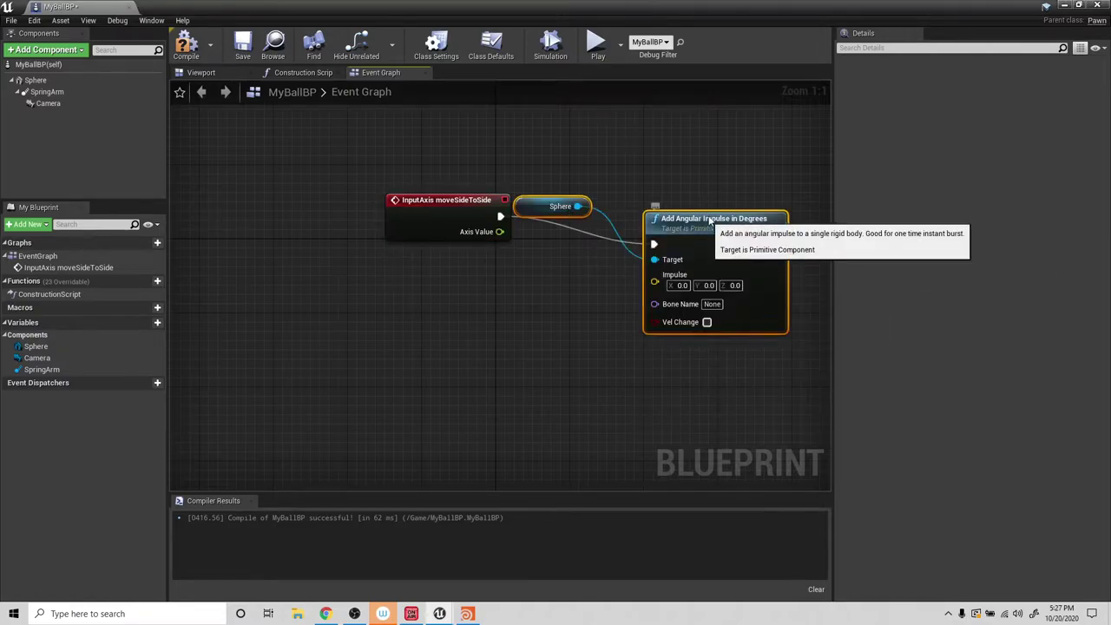
Arrange the nodes in a row, with the axis event first, the Sphere reference between, and the impulse node last.
left_click_drag(700, 213, 702, 194)
left_click(607, 161)
left_click_drag(559, 188, 587, 239)
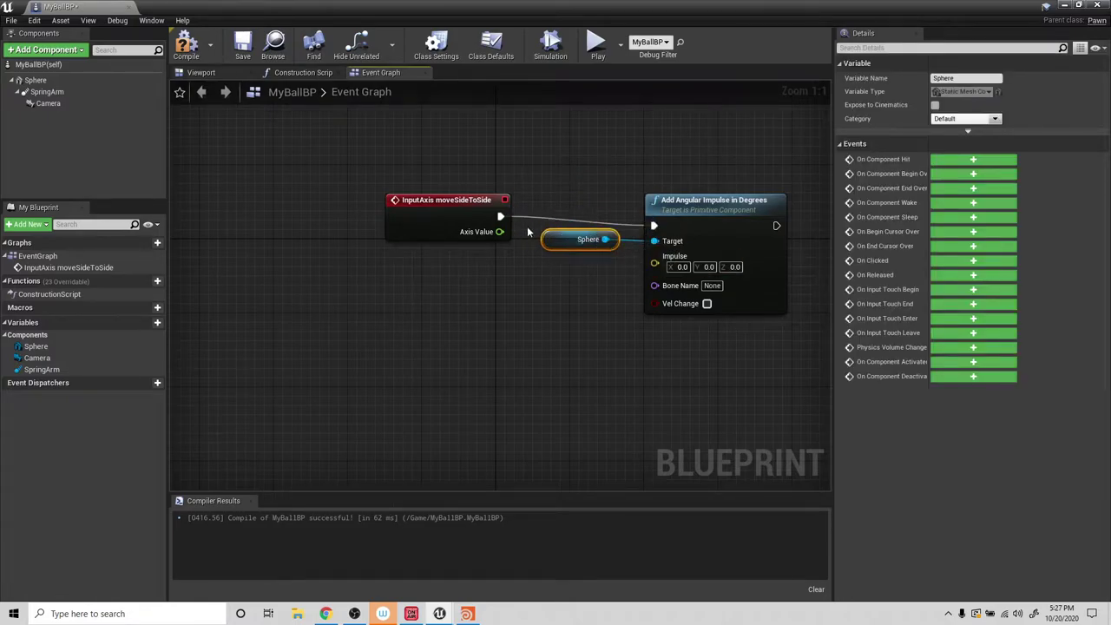
left_click_drag(463, 200, 396, 208)
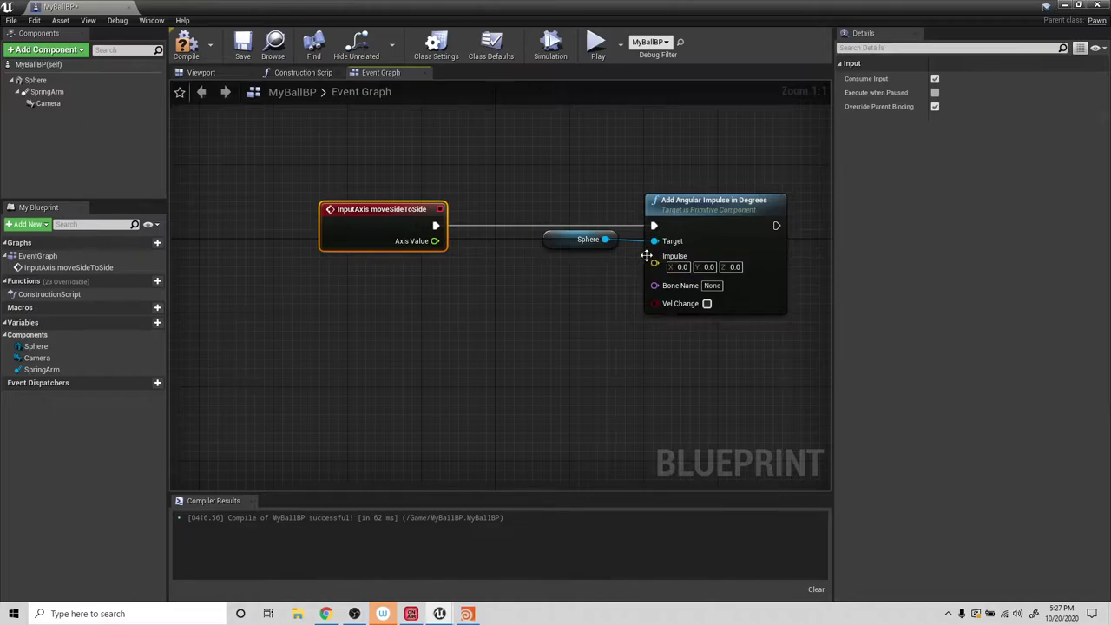
Split the impulse node's Impulse input into X, Y and Z and connect the event's Axis Value to Impulse X.
right_click(697, 262)
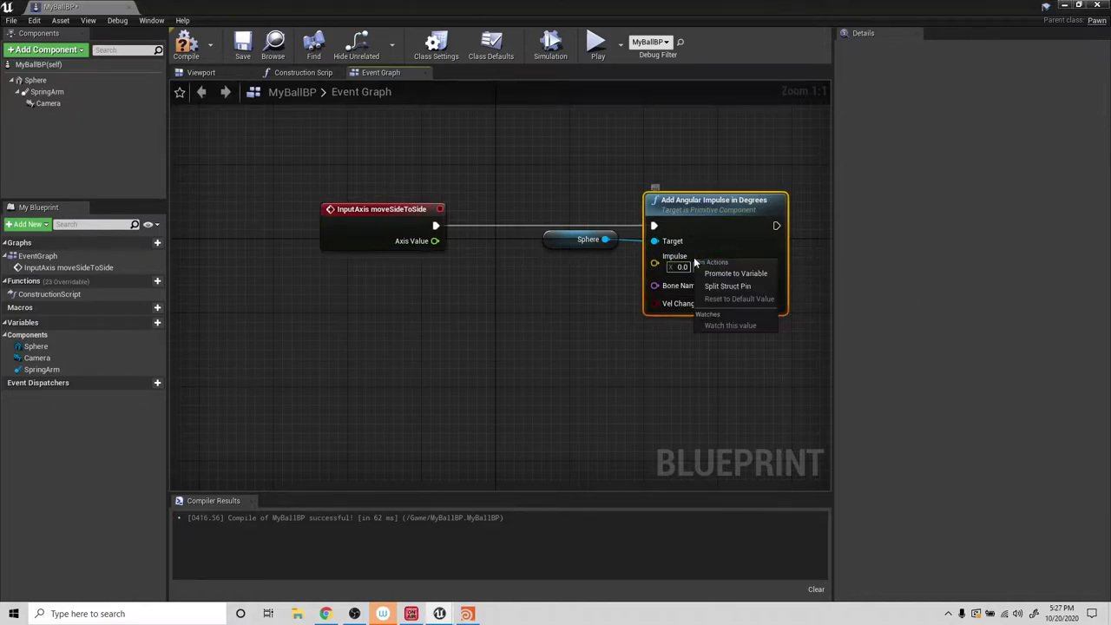
left_click(733, 286)
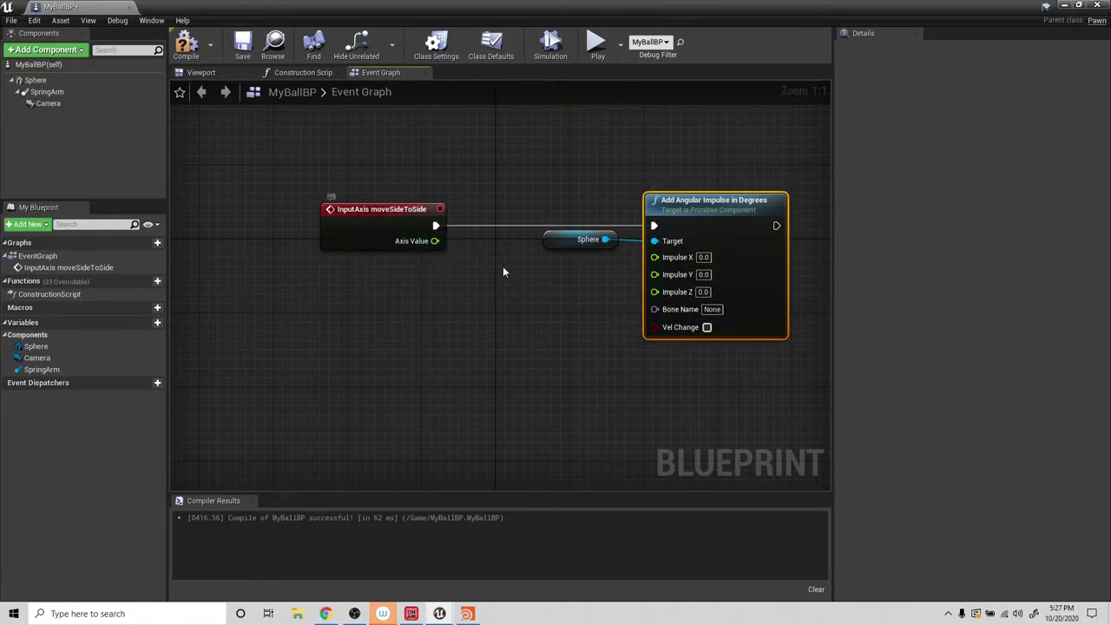
left_click_drag(434, 240, 654, 257)
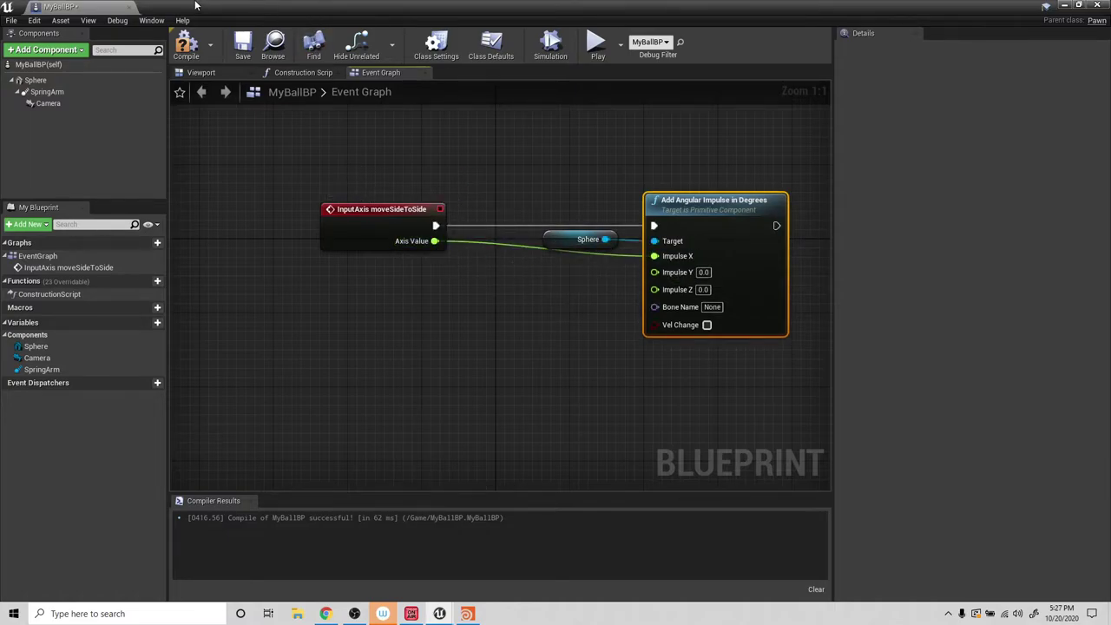
Enable Vel Change on the Add Angular Impulse in Degrees node and compile the blueprint.
left_click(186, 47)
left_click(706, 324)
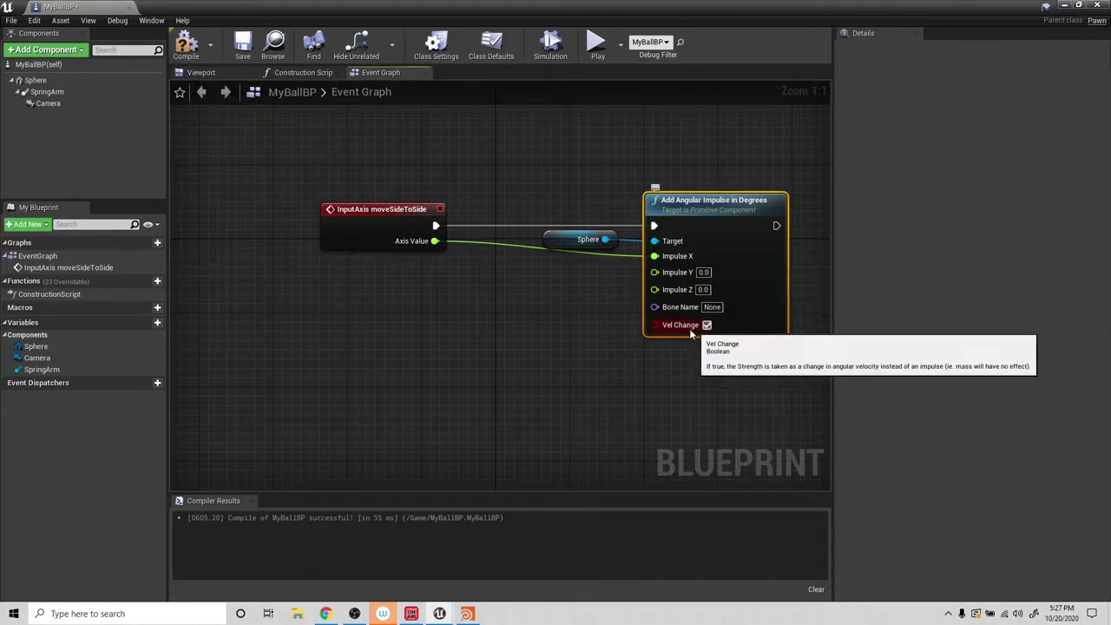
left_click(187, 50)
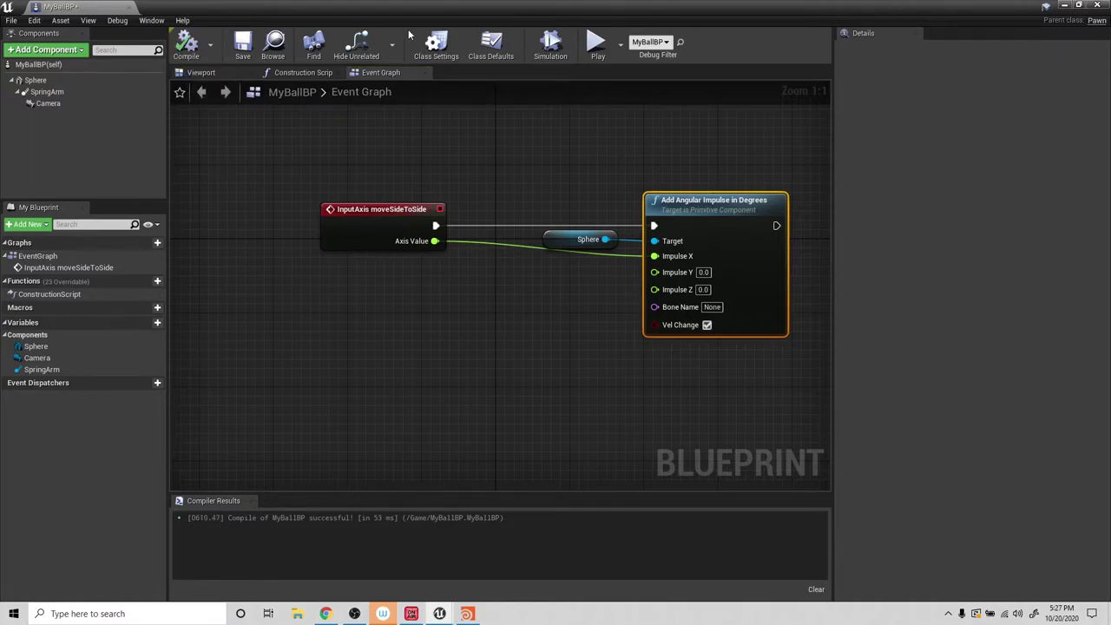
Return to the level editor, play-test the level with the ball pawn, stop the session and dismiss the message log.
left_click(1064, 6)
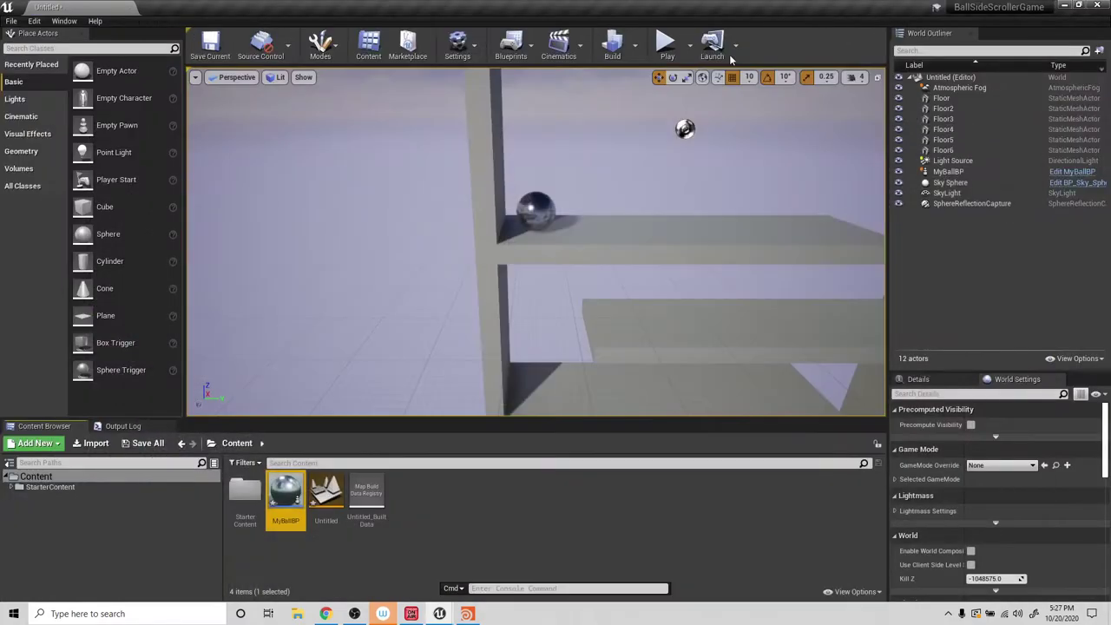
left_click(665, 48)
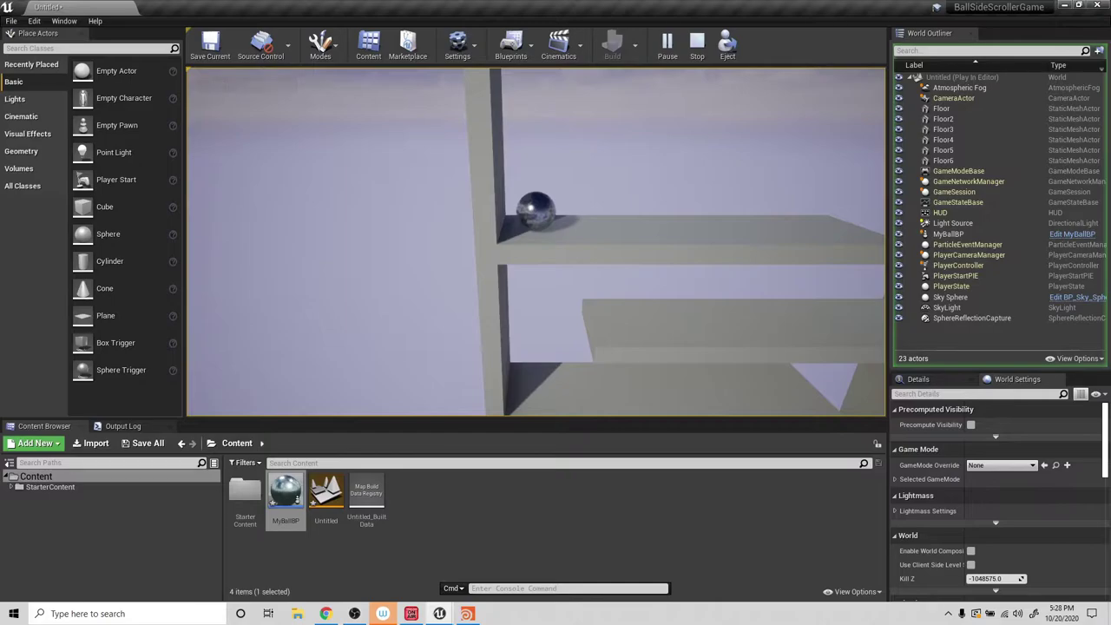
key("Escape")
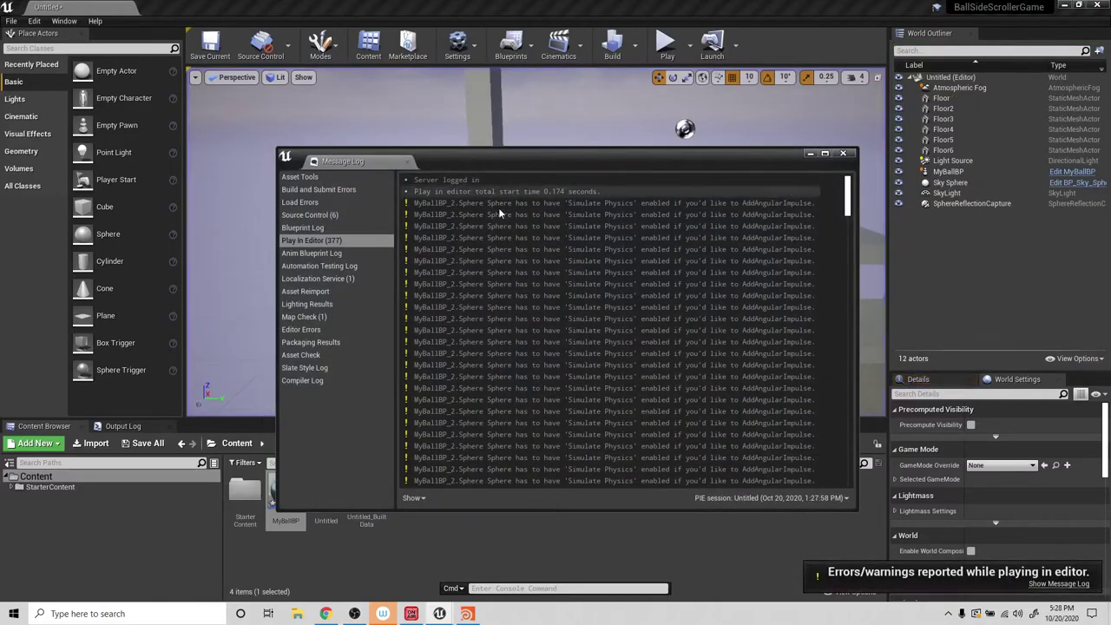
left_click(843, 154)
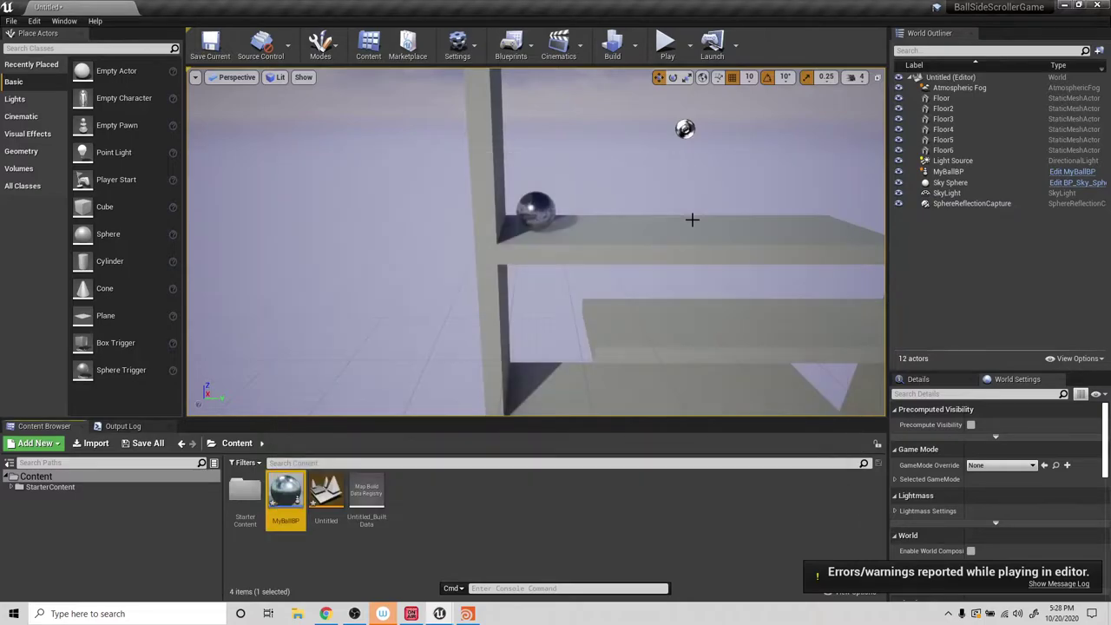
Enable Simulate Physics on the Sphere component of MyBallBP and compile the blueprint.
double_click(285, 496)
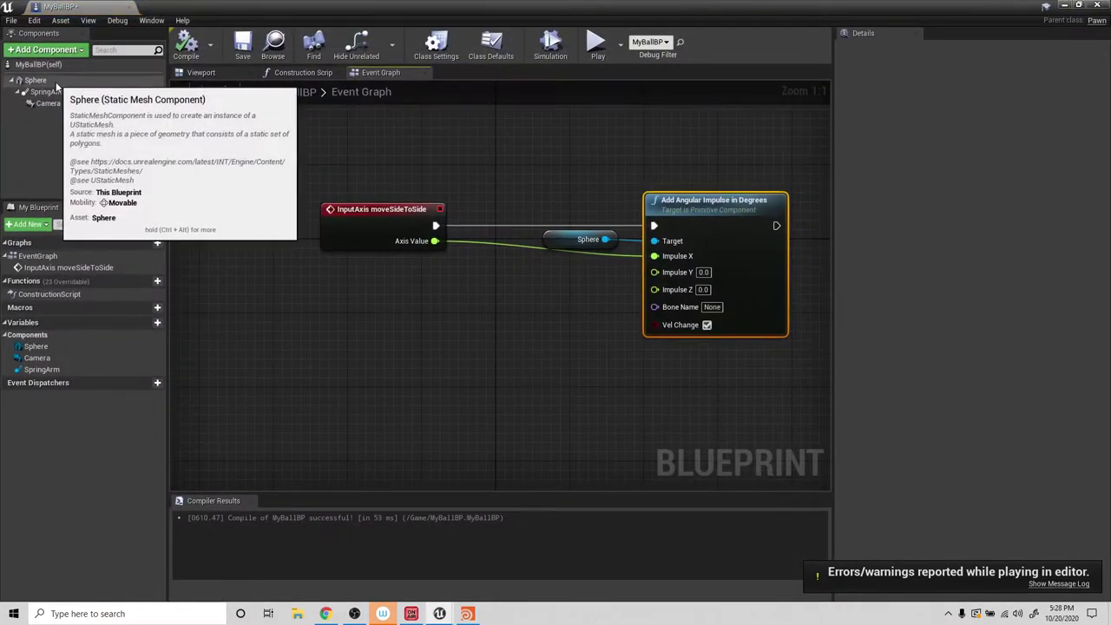
left_click(36, 80)
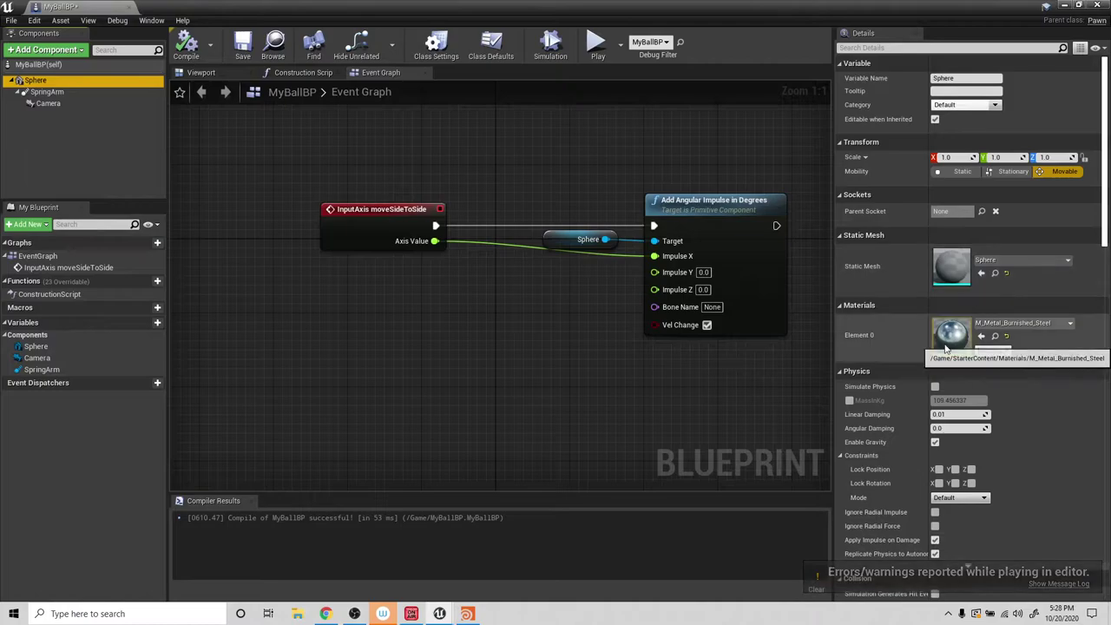
left_click(934, 387)
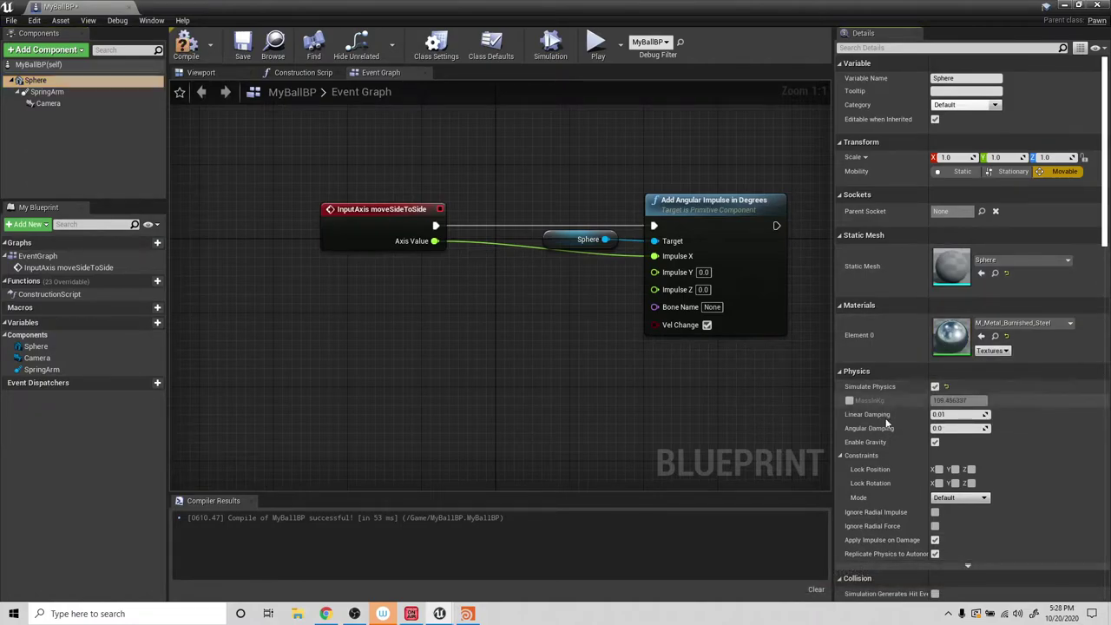
left_click(187, 44)
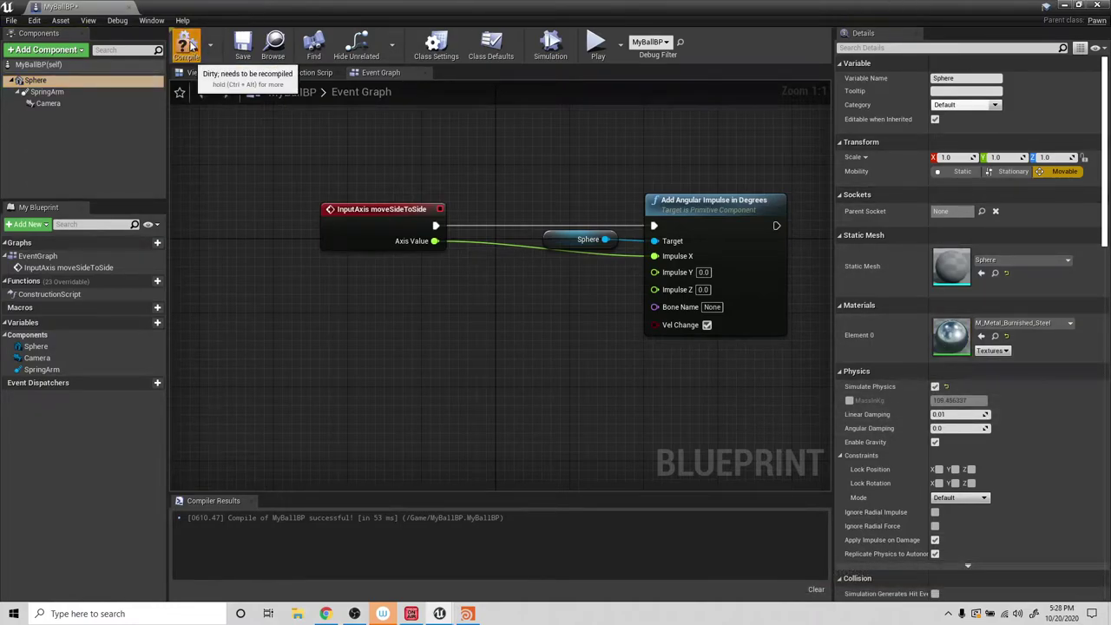
Play-test the level with the physics-driven ball, stop, and inspect the ball pawn's attached camera in the level.
left_click(1065, 6)
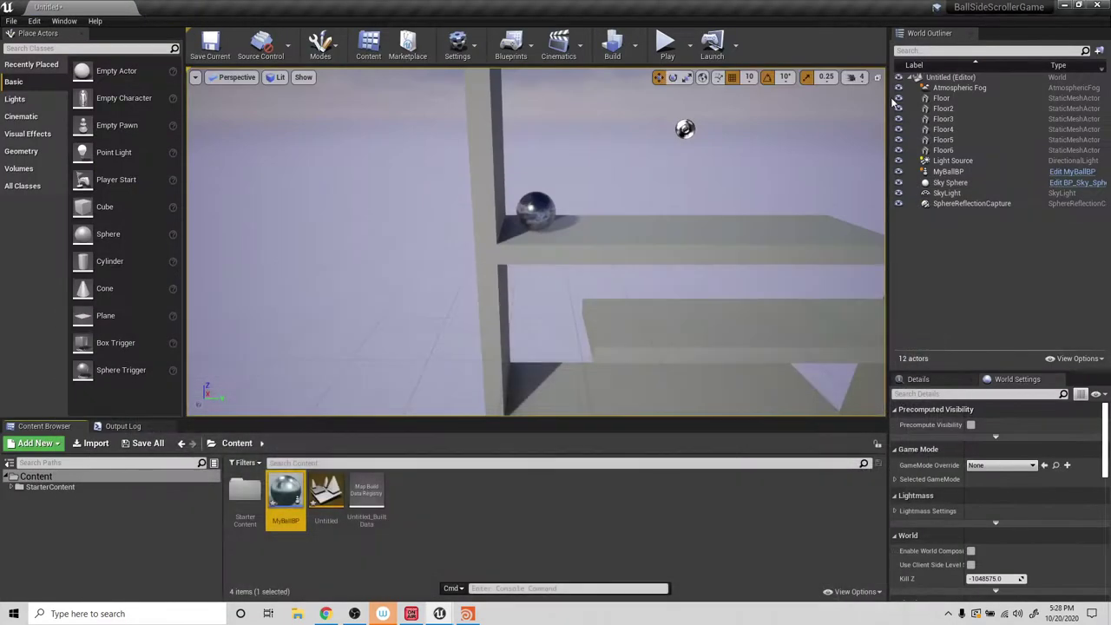
left_click(665, 42)
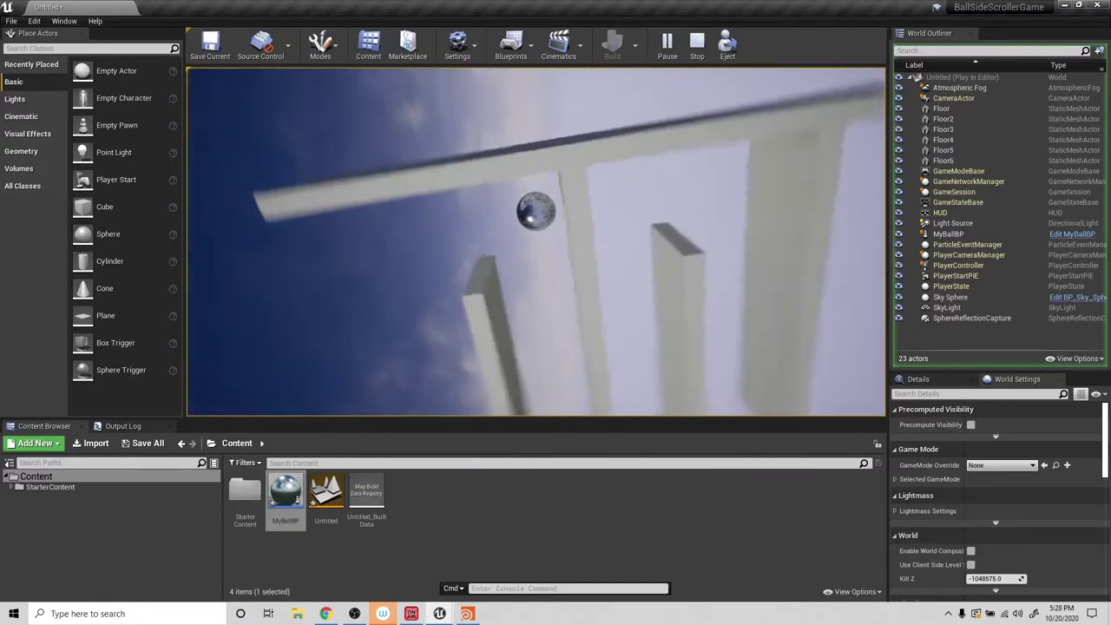
key("Escape")
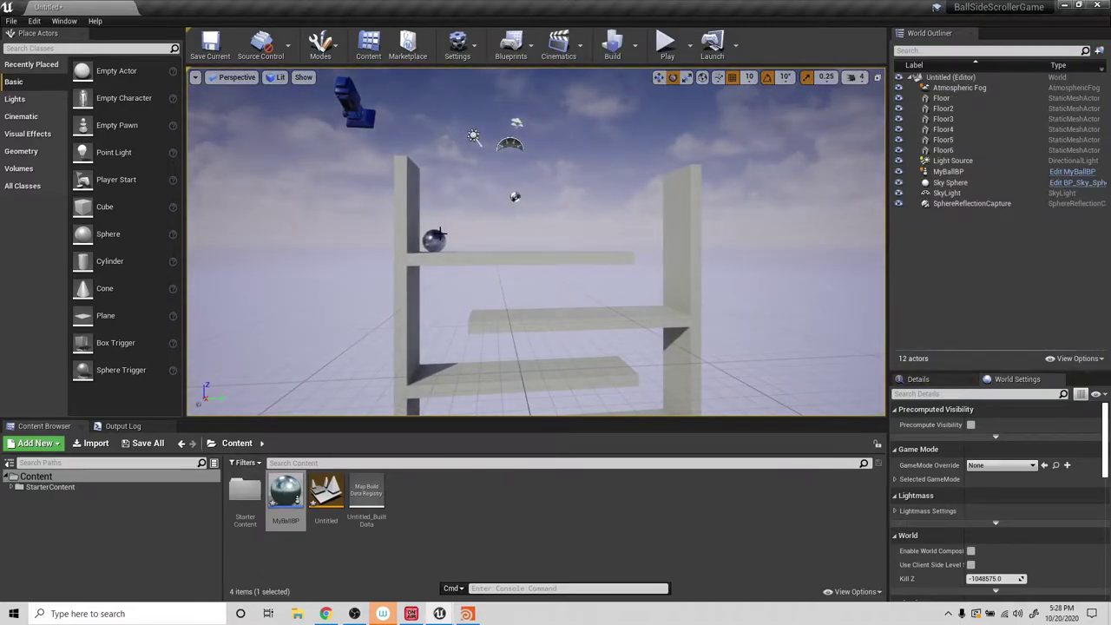
left_click(440, 233)
key("f")
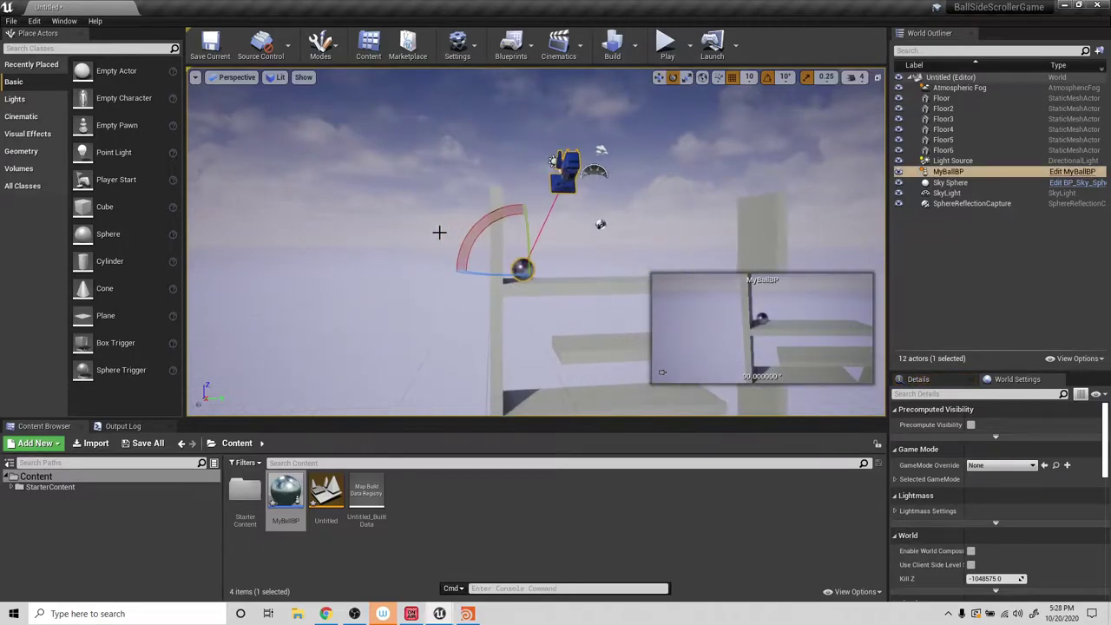
key("r")
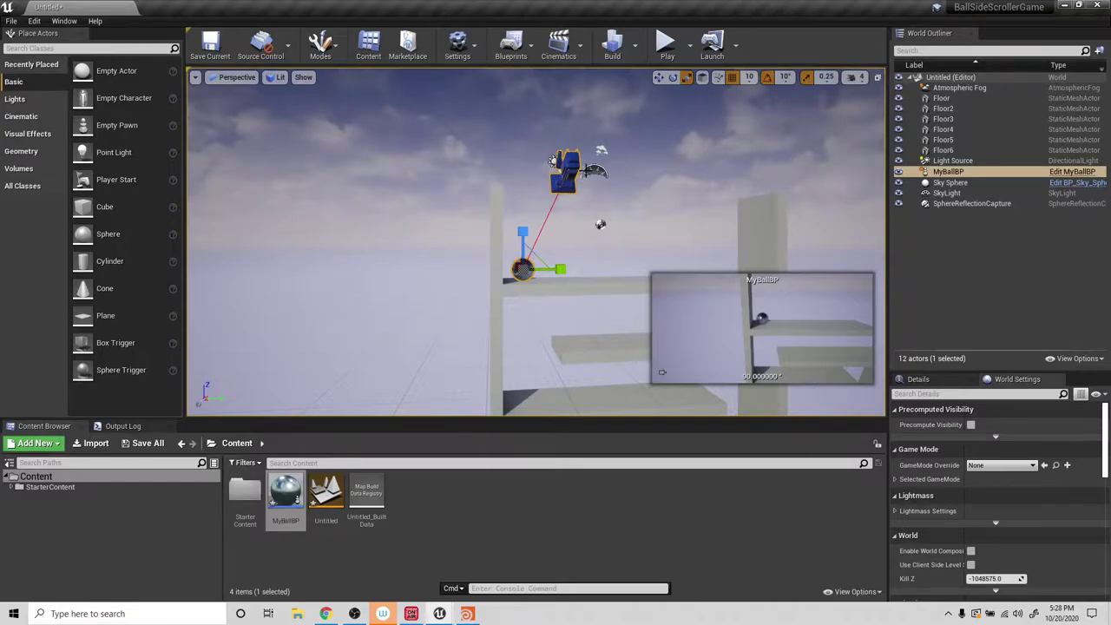
left_click_drag(592, 254, 485, 265, "alt")
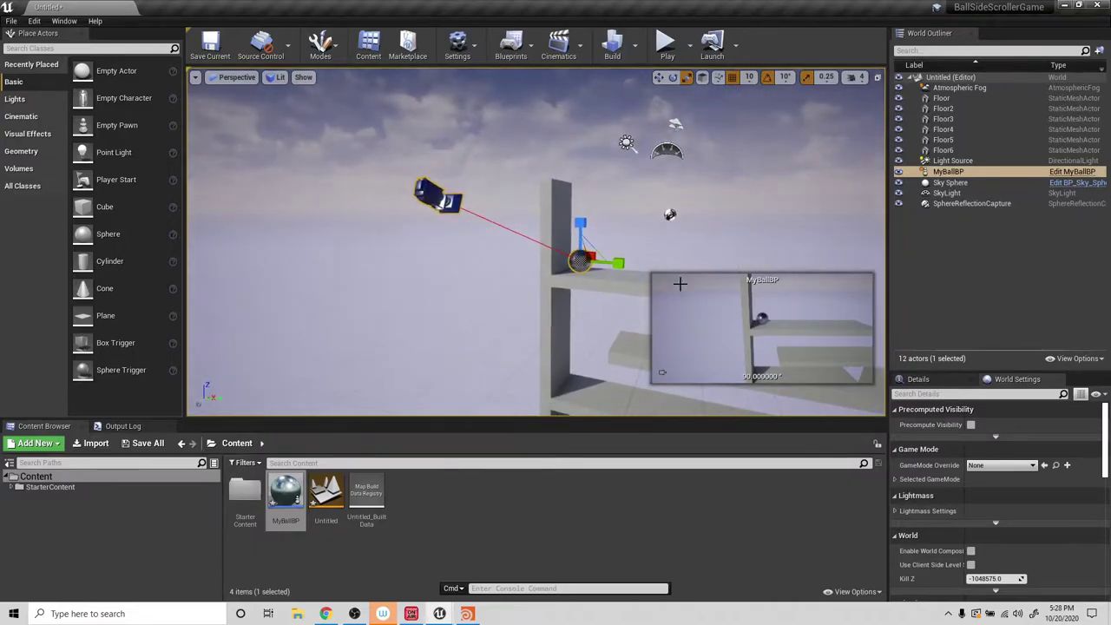
Enable Use Pawn Control Rotation on the SpringArm component of MyBallBP and compile the blueprint.
double_click(286, 492)
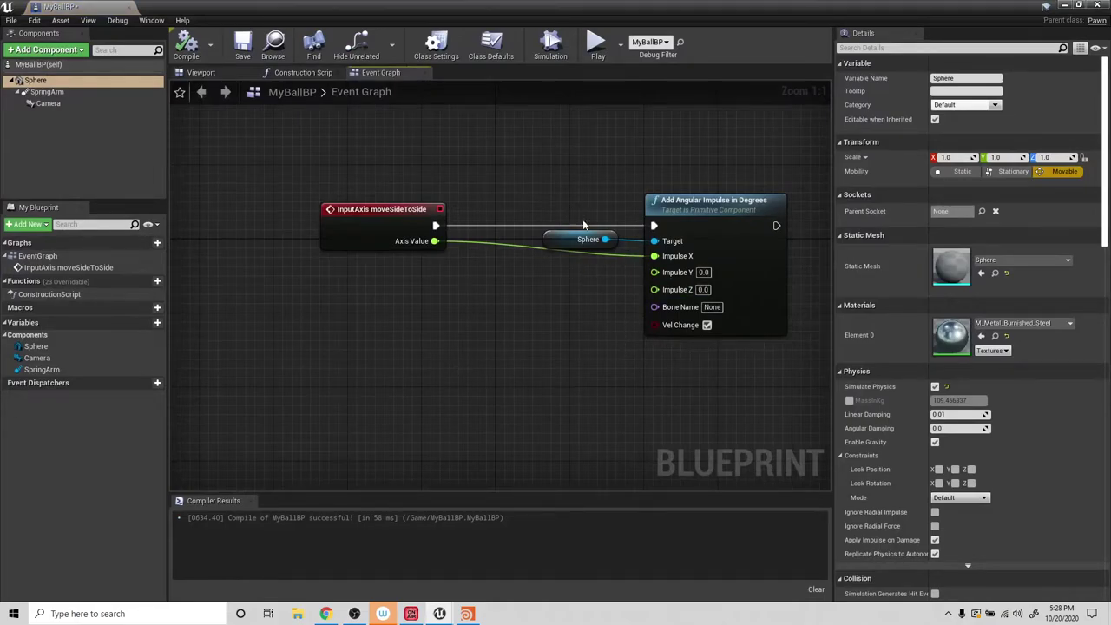
left_click(47, 91)
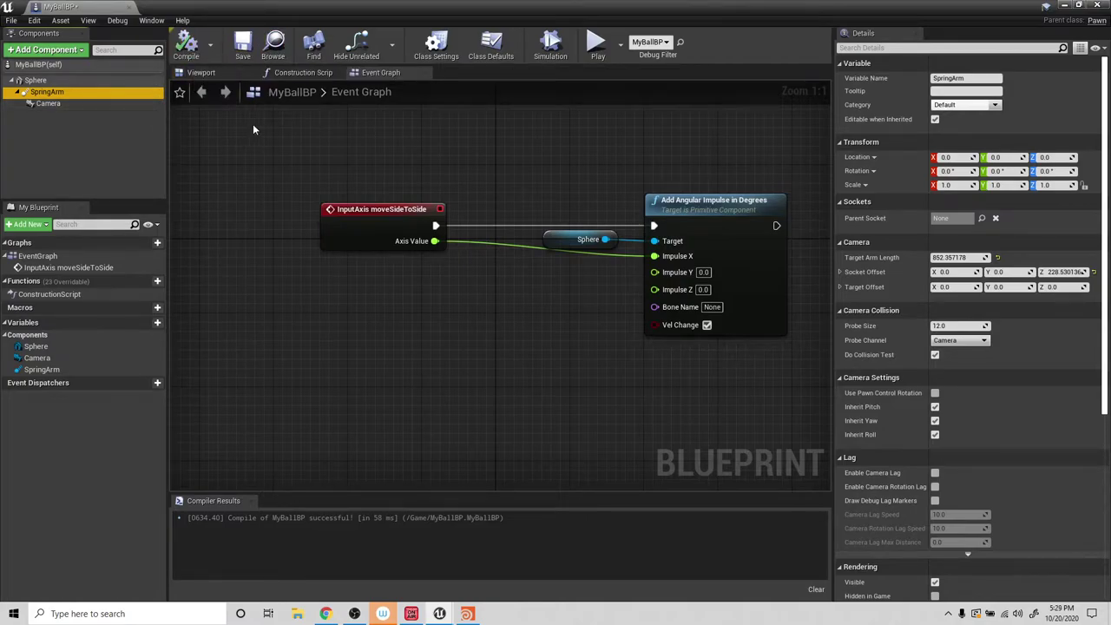
scroll(911, 260, "down", 6)
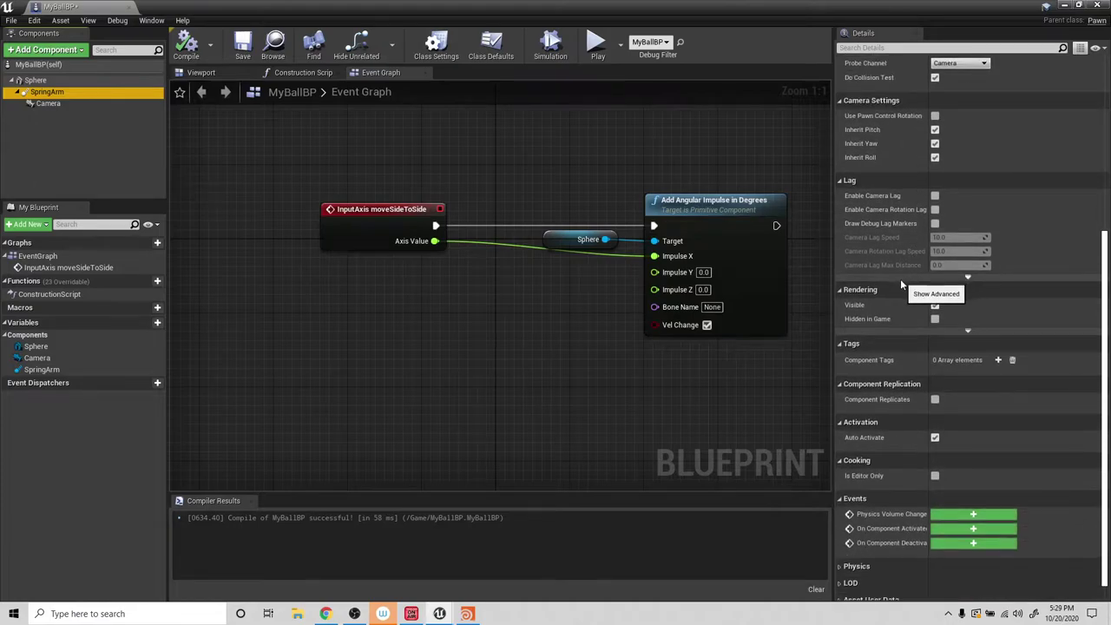
scroll(900, 278, "down", 1)
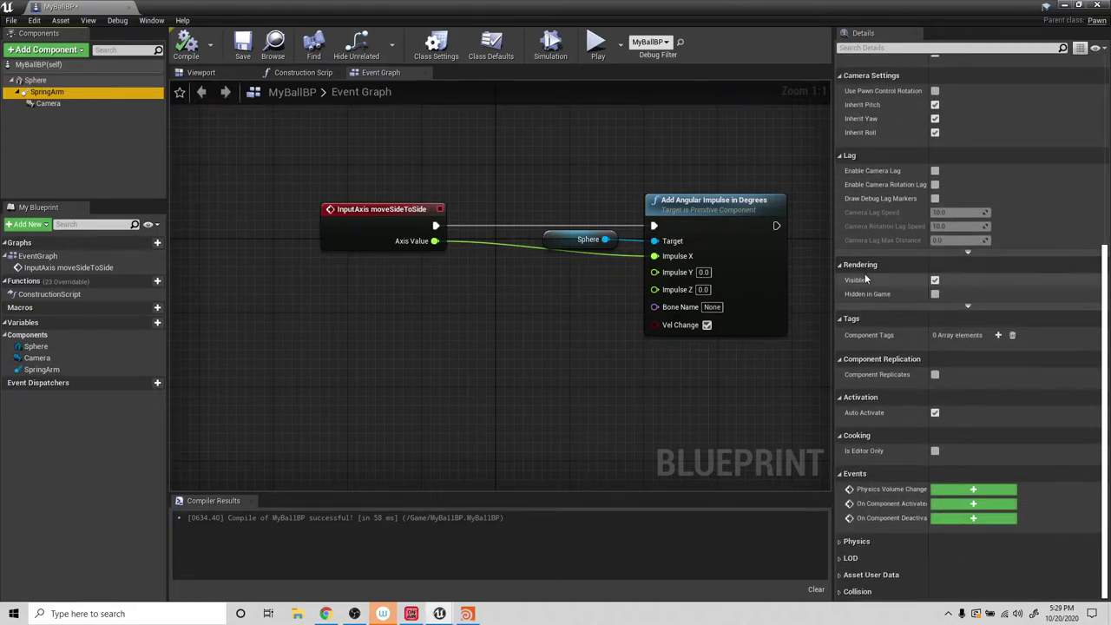
scroll(890, 102, "up", 3)
left_click(889, 48)
type("f")
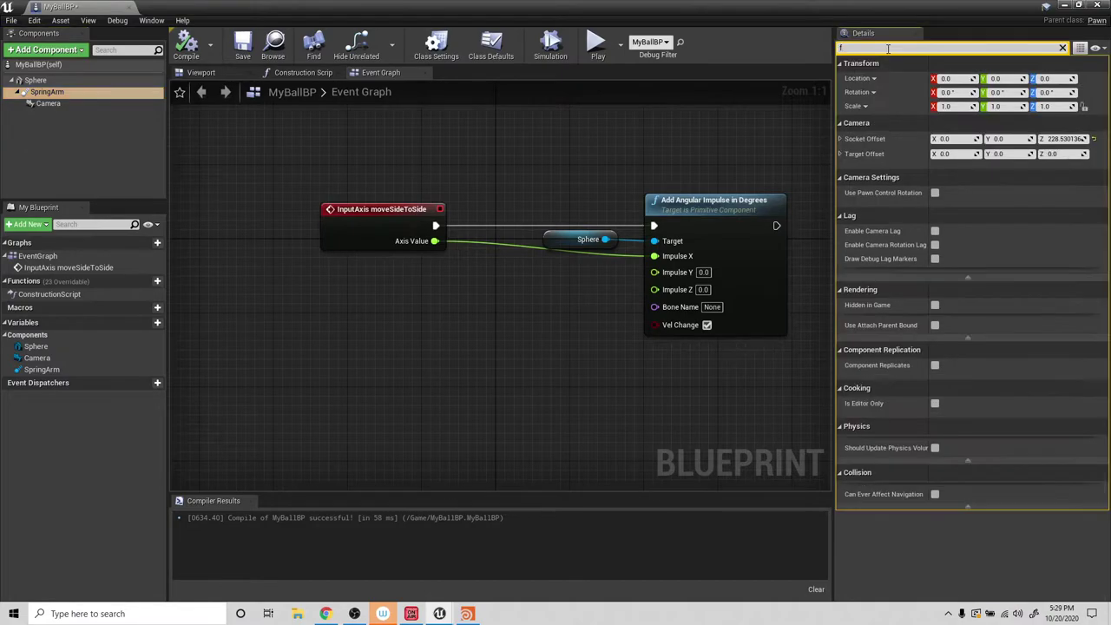
key("BackSpace")
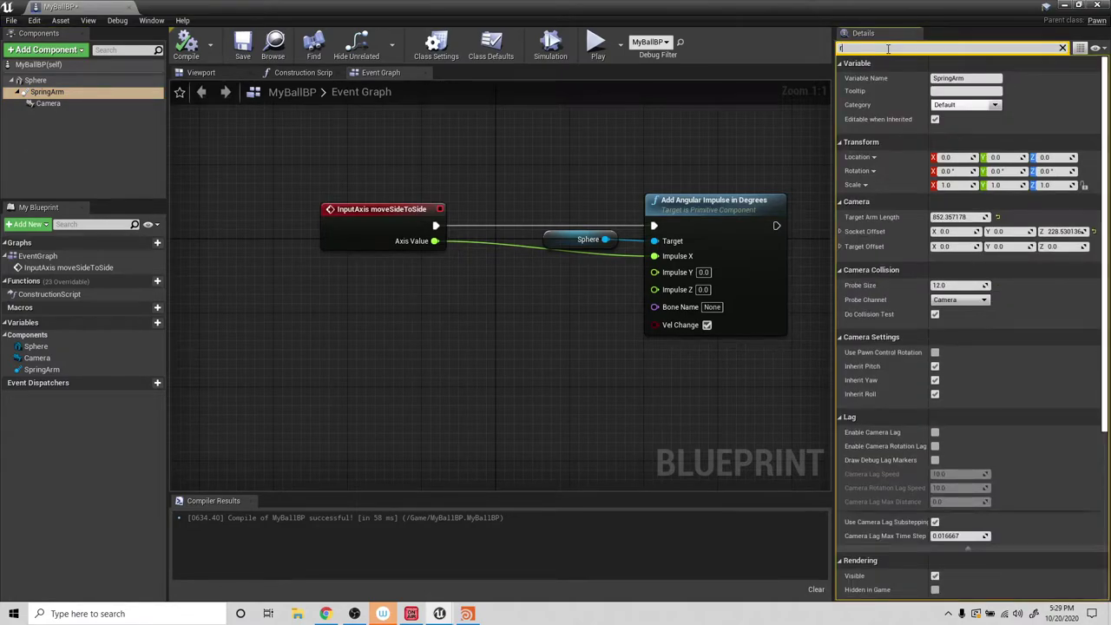
type("rot")
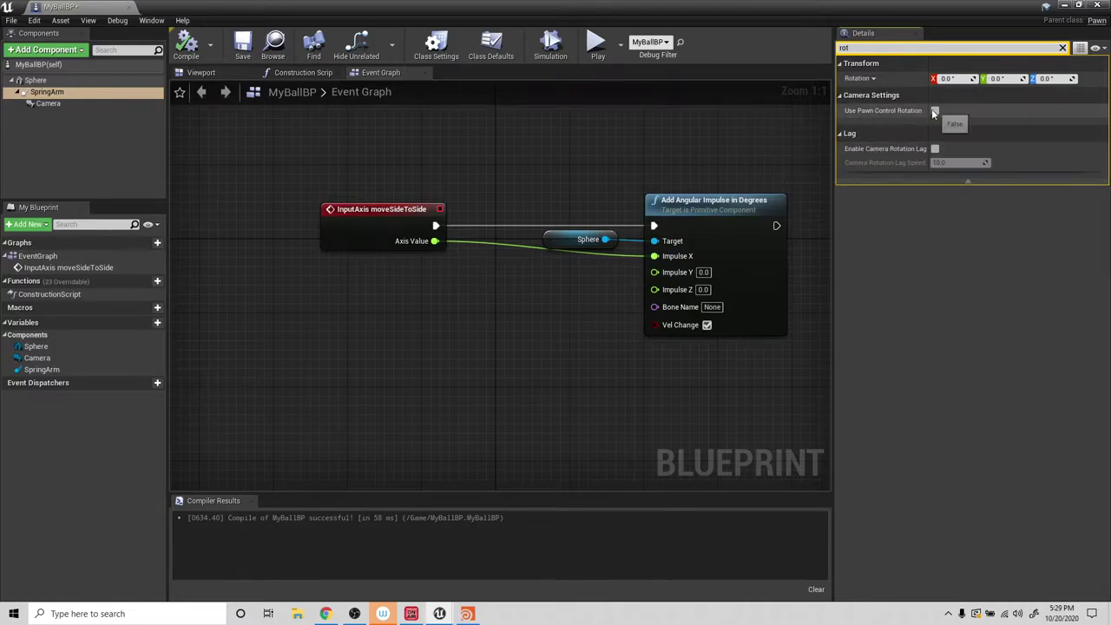
left_click(934, 111)
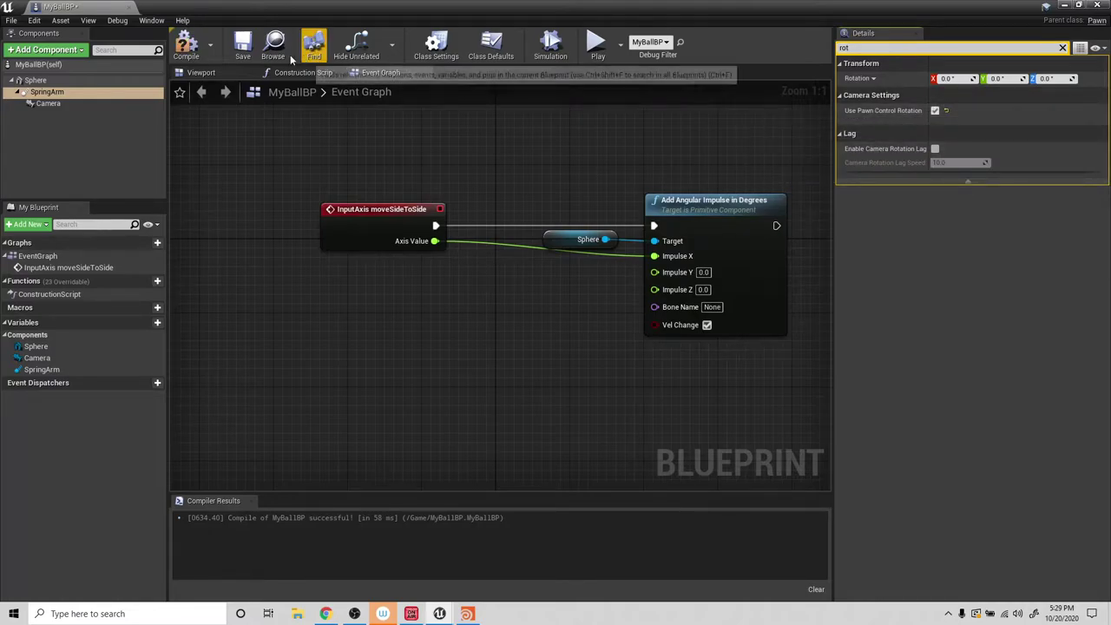
left_click(191, 45)
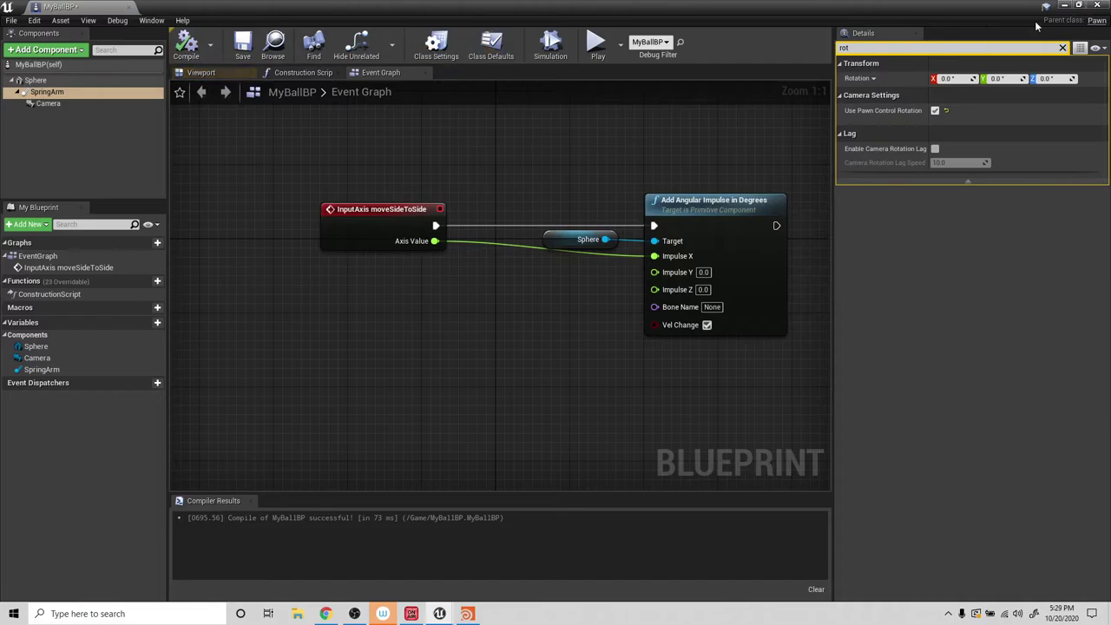
Play-test the level, rolling the ball with the A and D keys to check its direction and the camera, and stop.
left_click(1065, 6)
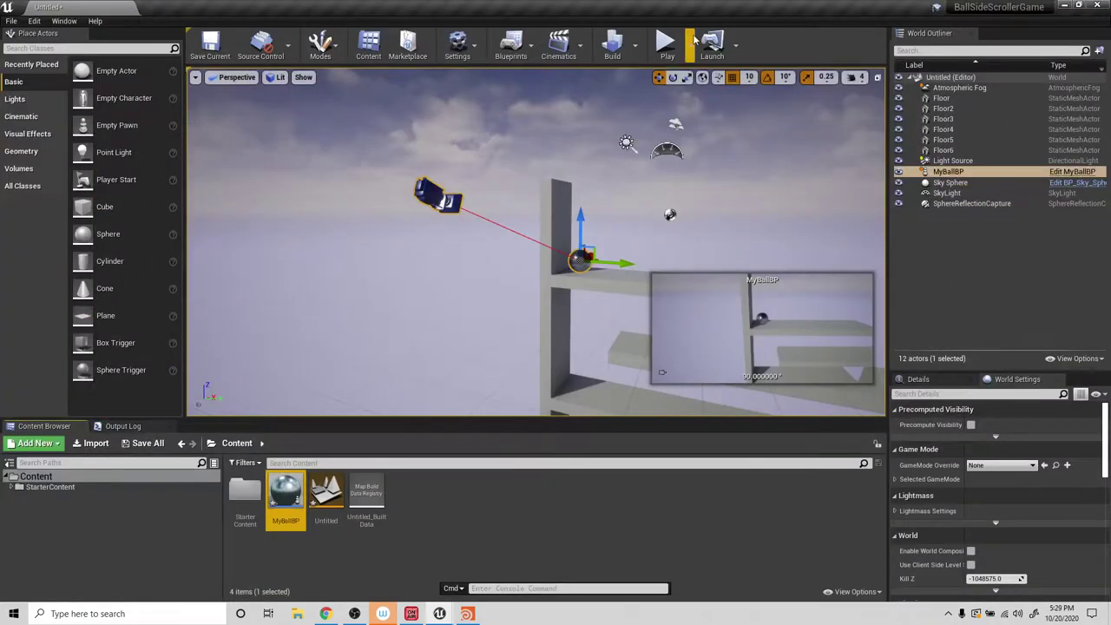
left_click(665, 45)
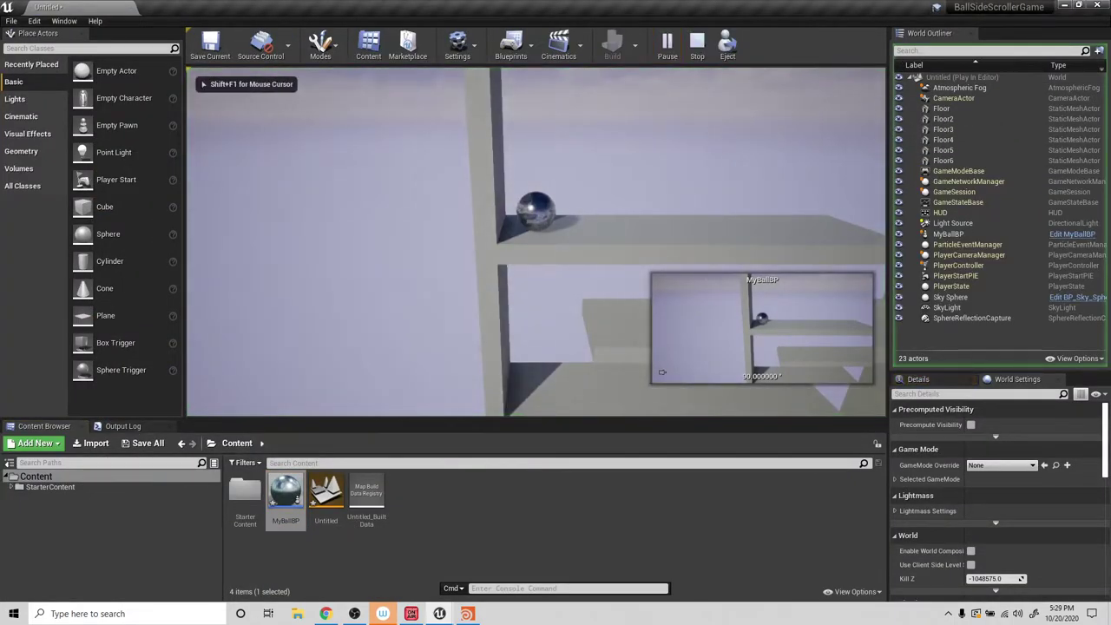
key("a")
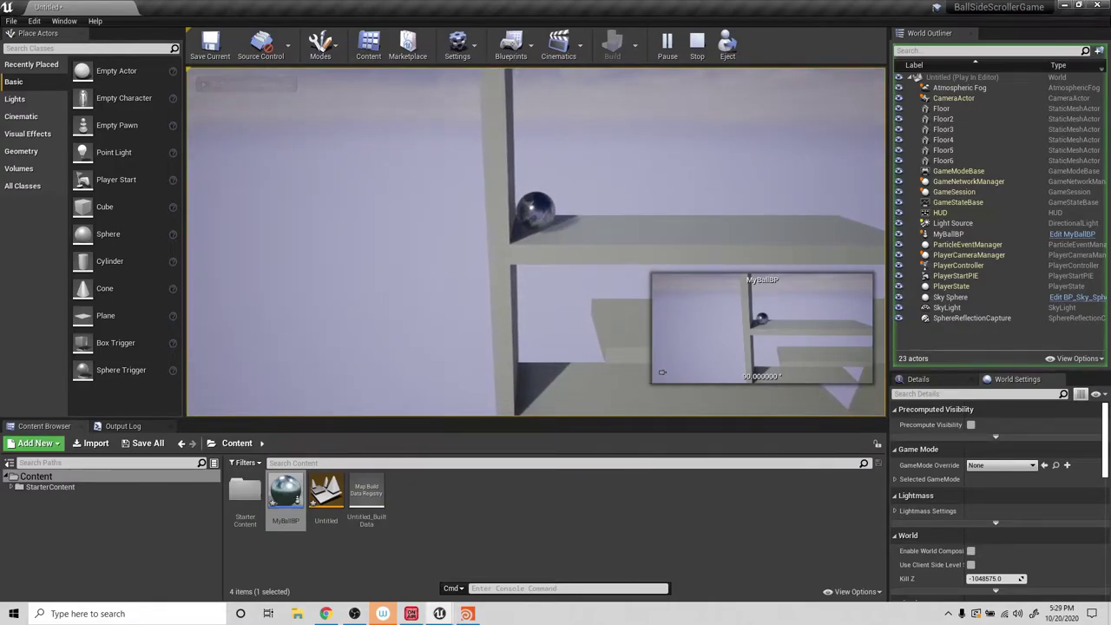
key("d")
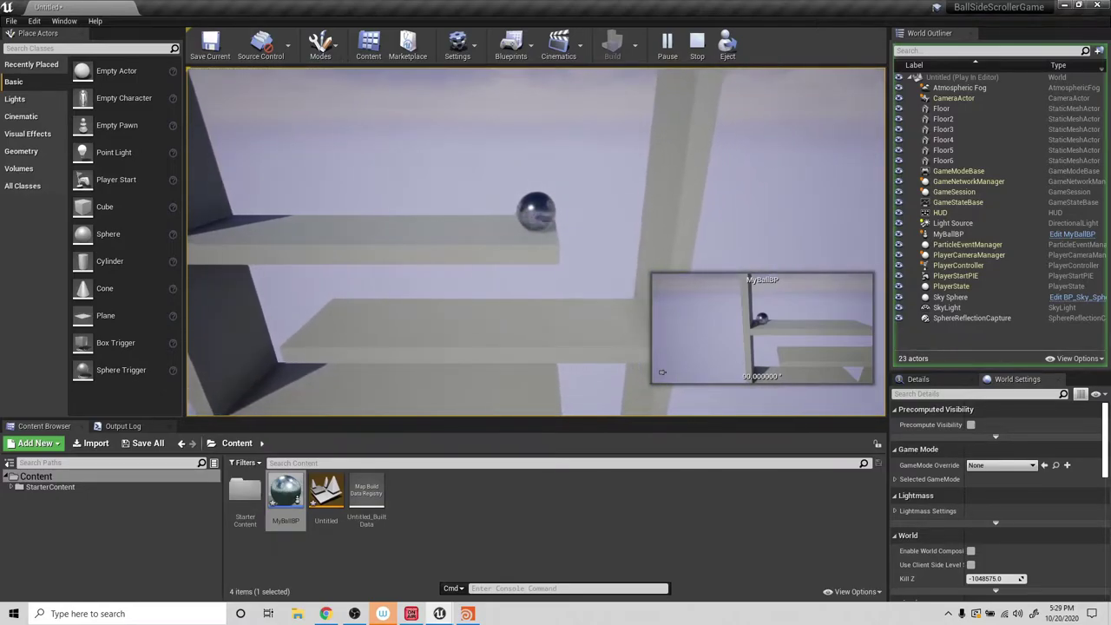
key("Escape")
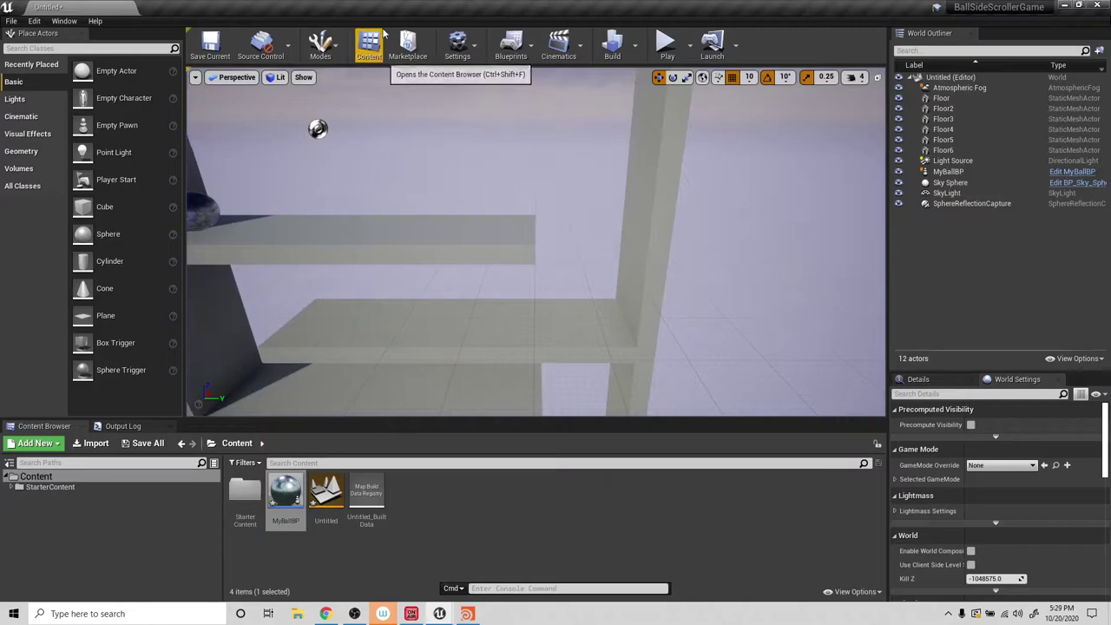
In the project's Input settings, set the moveSideToSide axis scales to -1.0 for D and 1 for A.
left_click(472, 42)
left_click(467, 42)
left_click(467, 42)
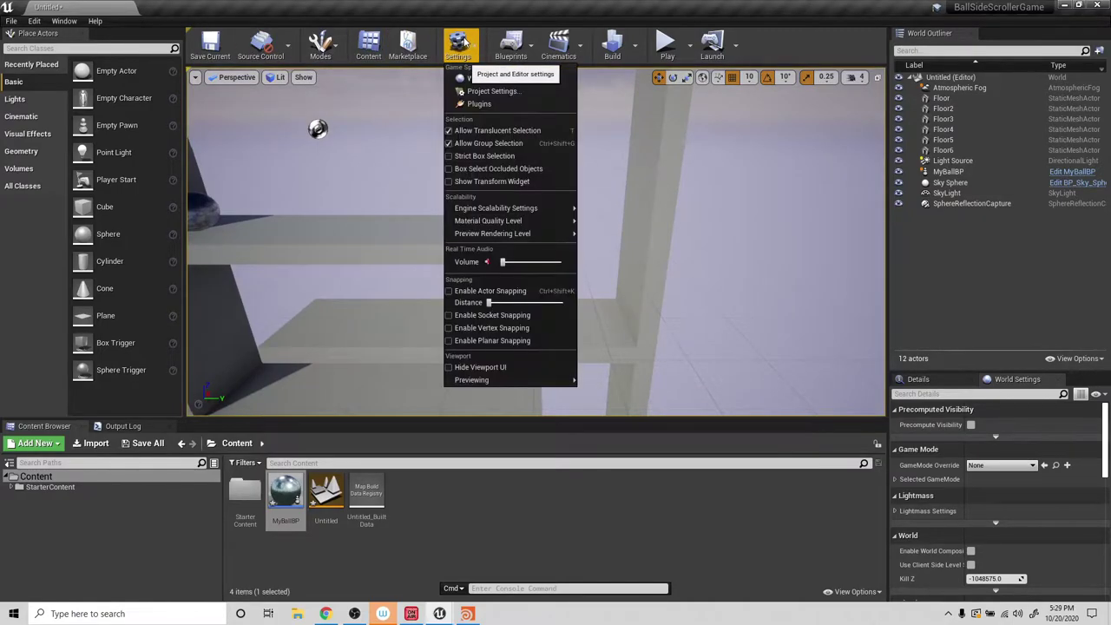
left_click(491, 91)
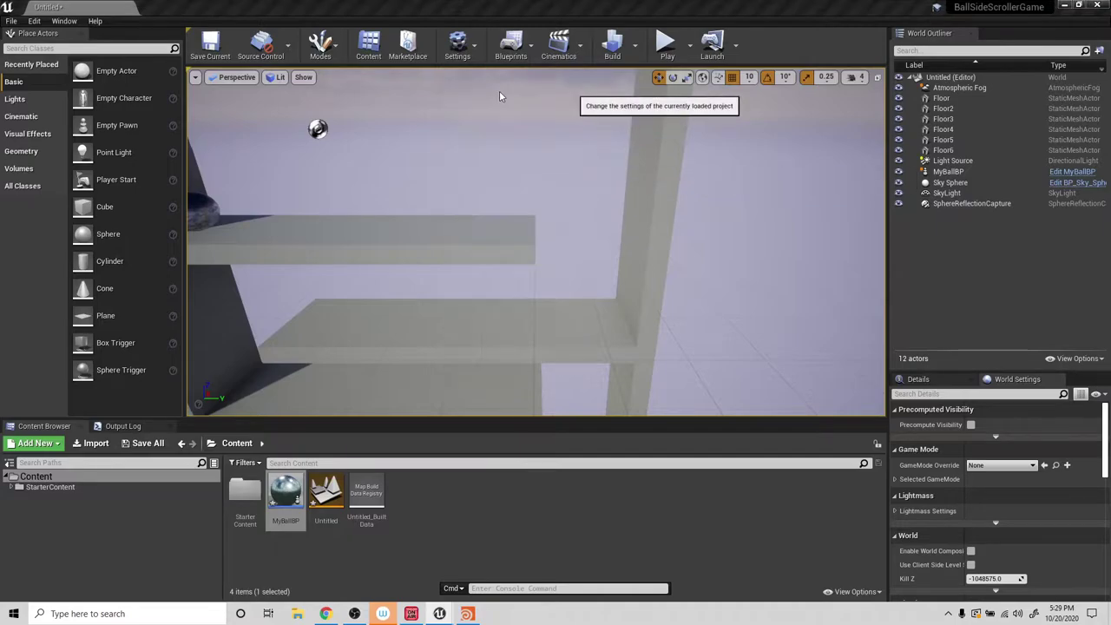
scroll(226, 401, "down", 5)
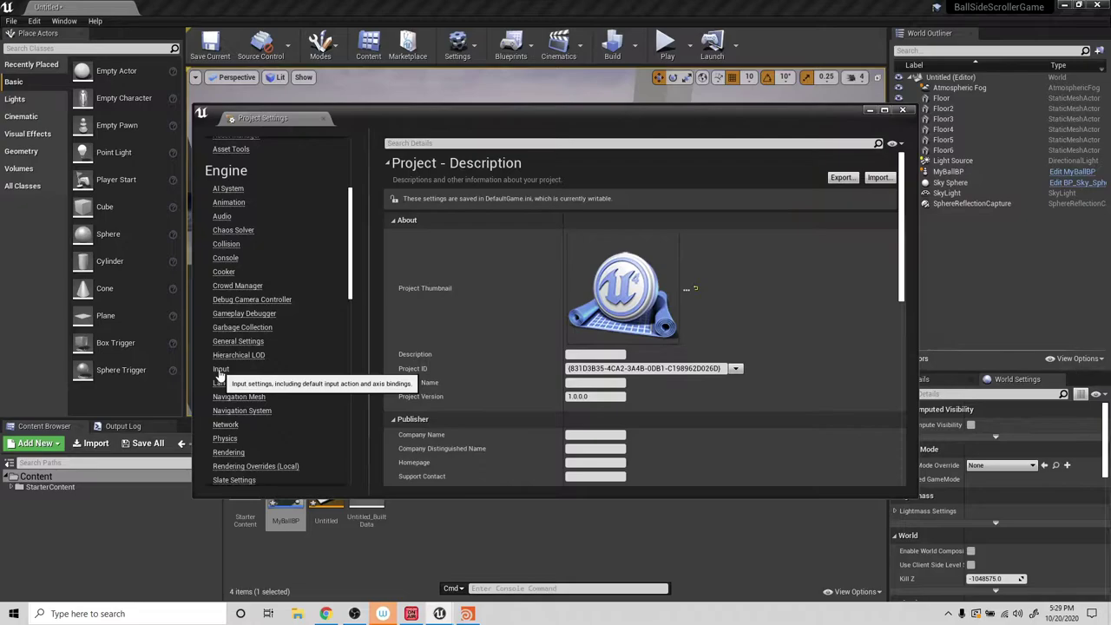
left_click(221, 369)
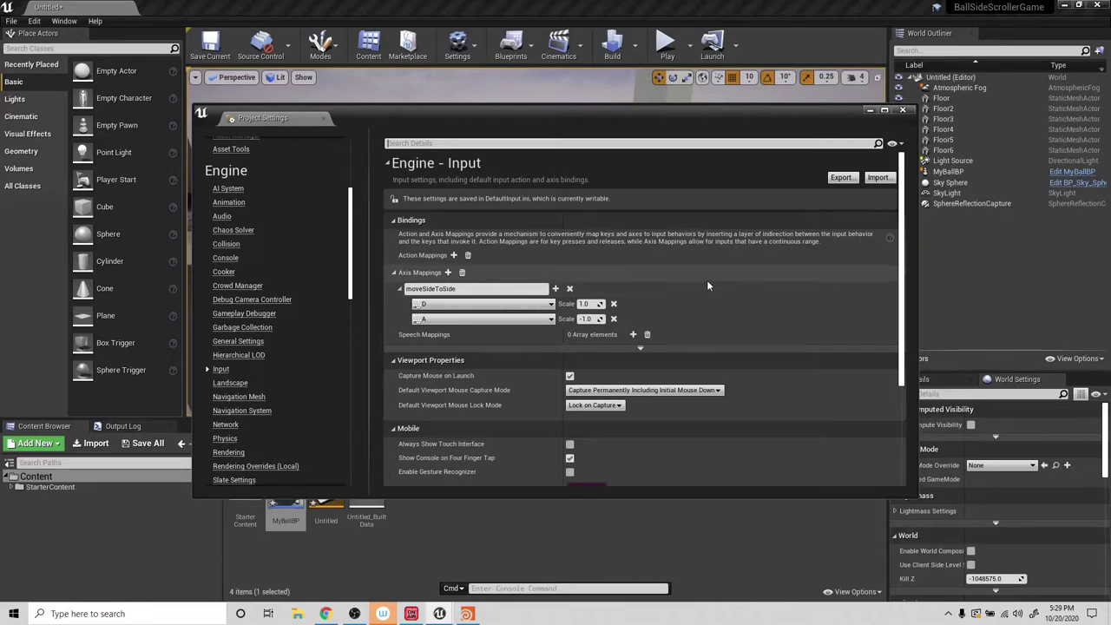
left_click(595, 304)
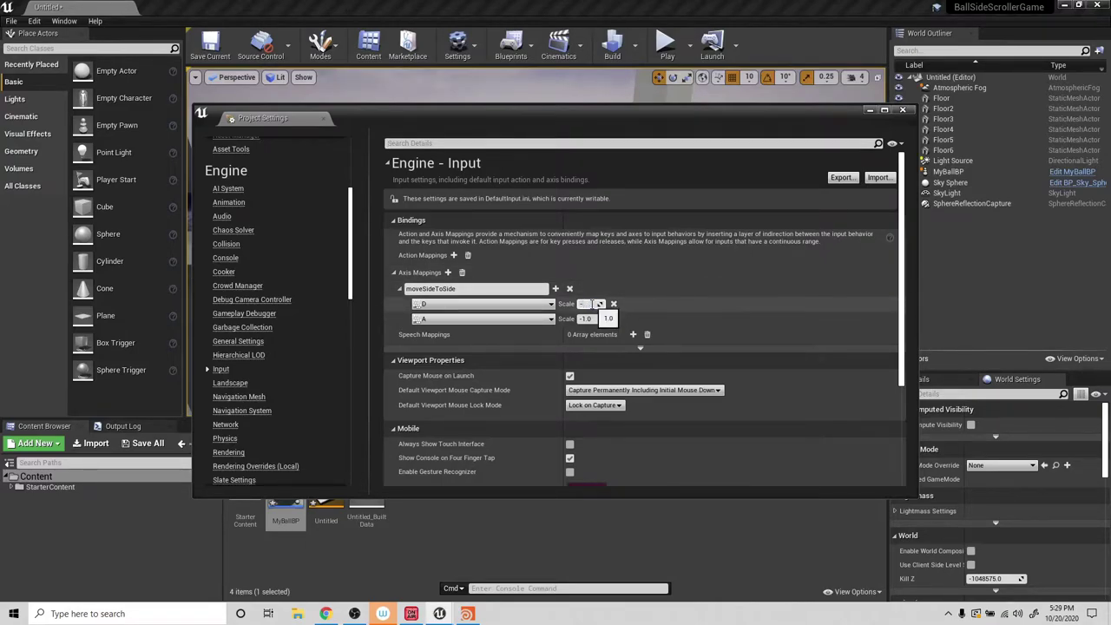
type("-1.0")
key("Return")
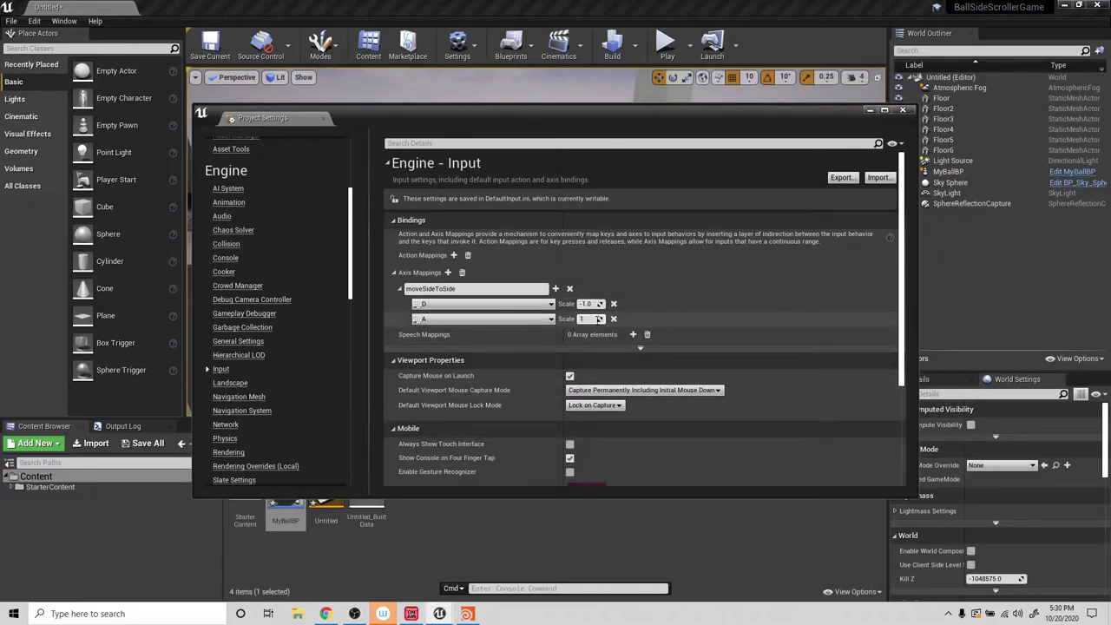
left_click(902, 113)
Play-test the level, rolling the ball with the D key to check its direction, and stop.
left_click(665, 43)
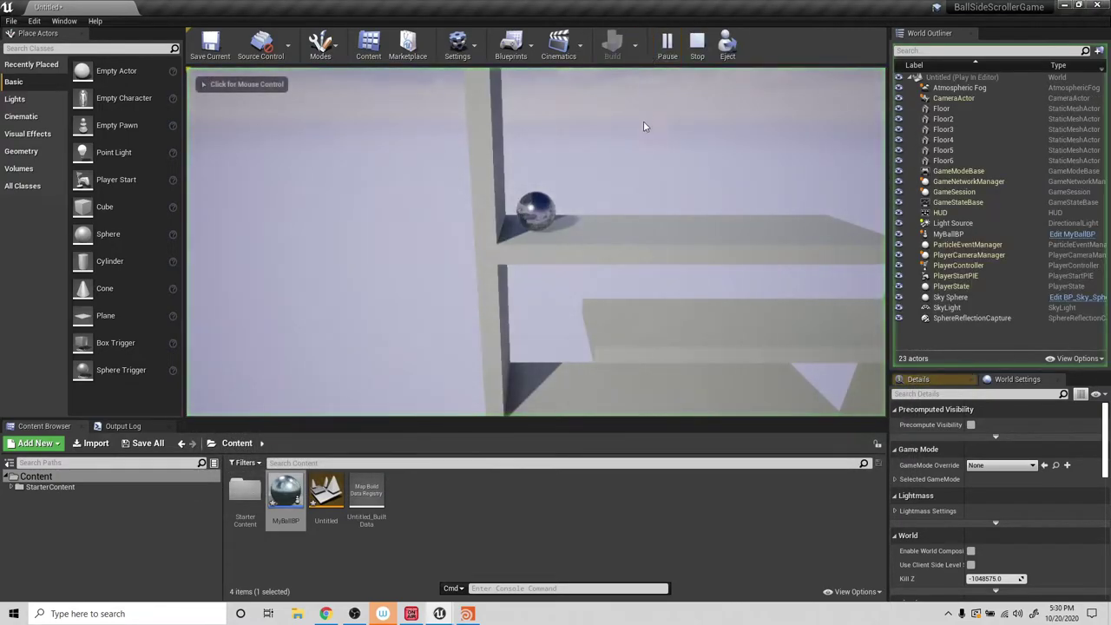
left_click(683, 162)
key("d")
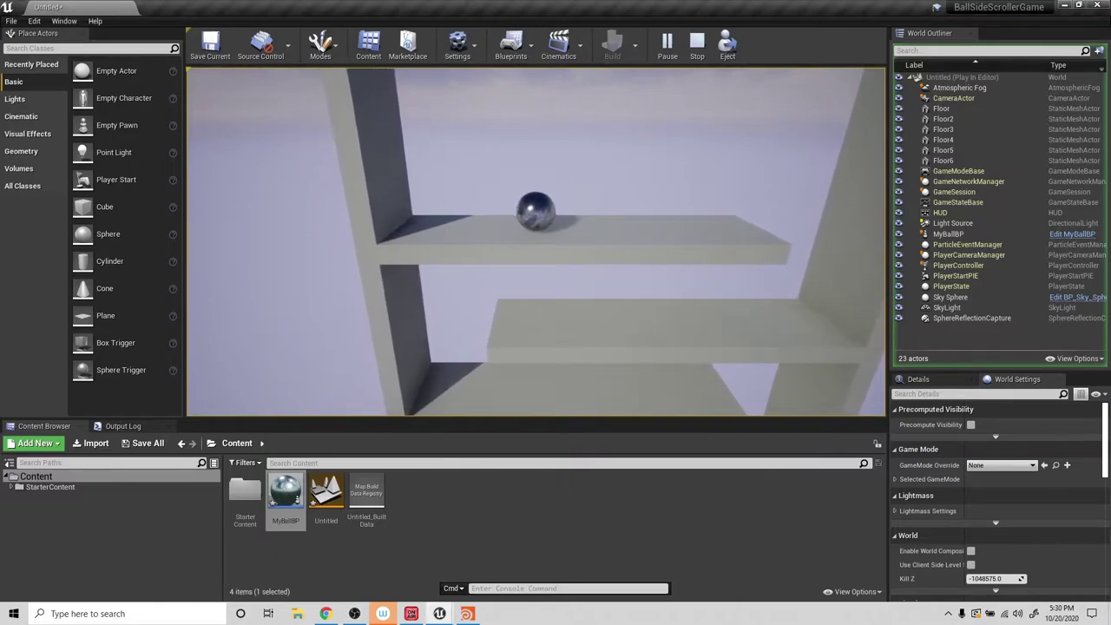
key("Escape")
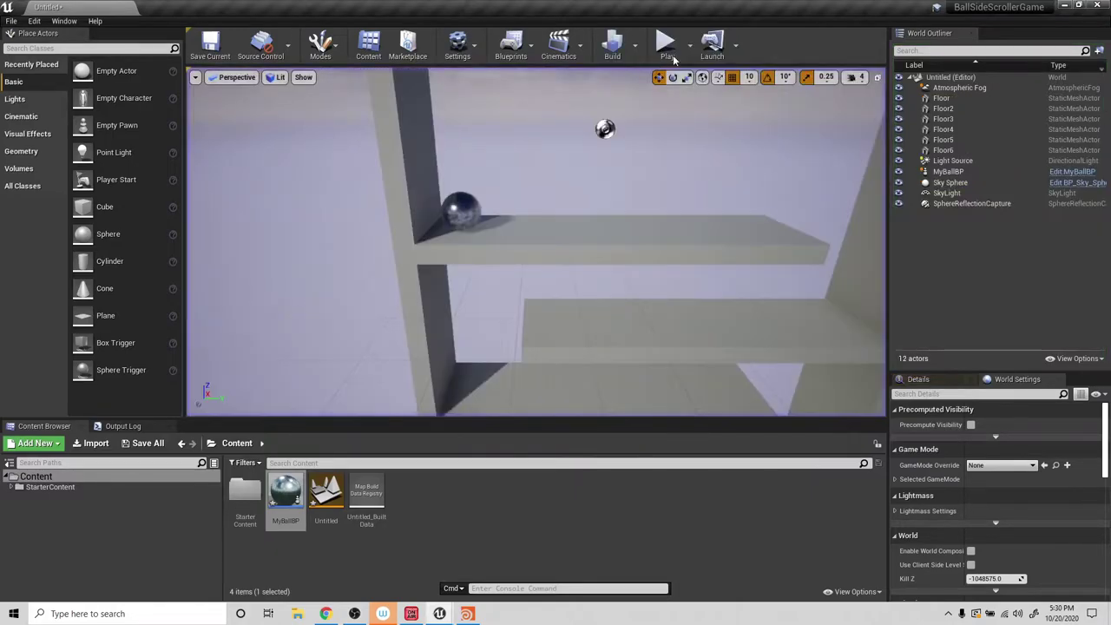
Add a Float variable named movementSpeed to the MyBallBP blueprint.
double_click(285, 493)
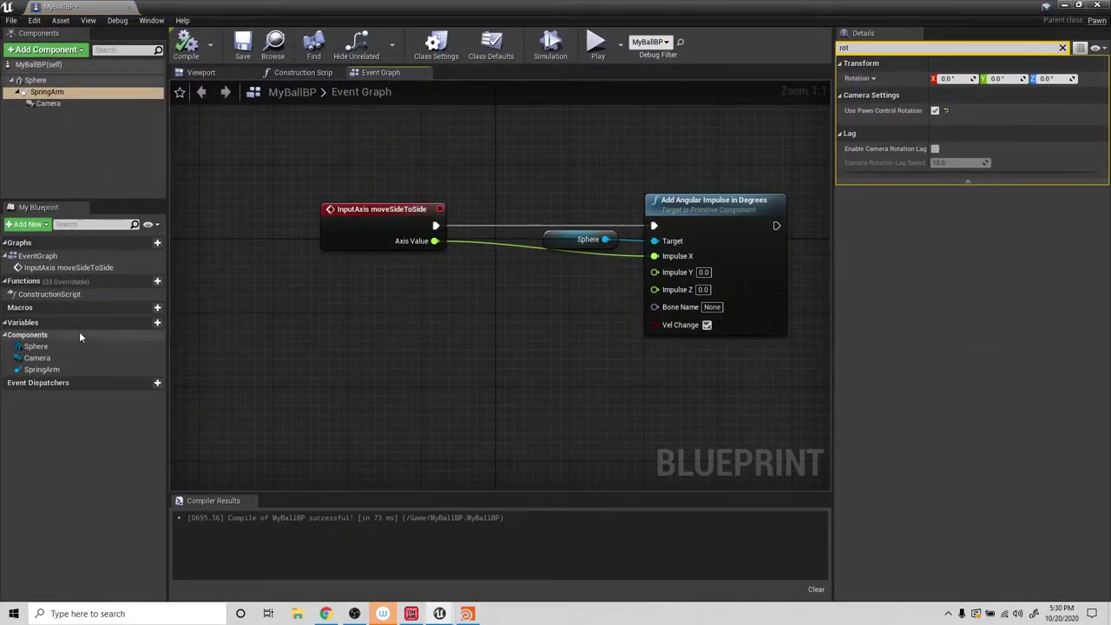
left_click(157, 322)
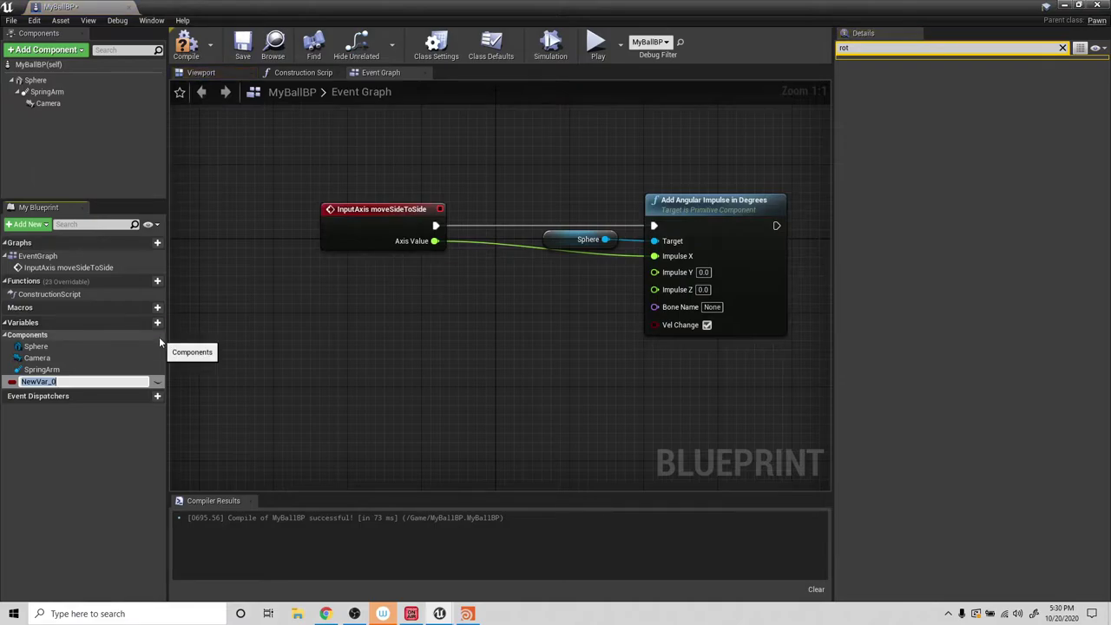
type("movementSpeed")
key("Return")
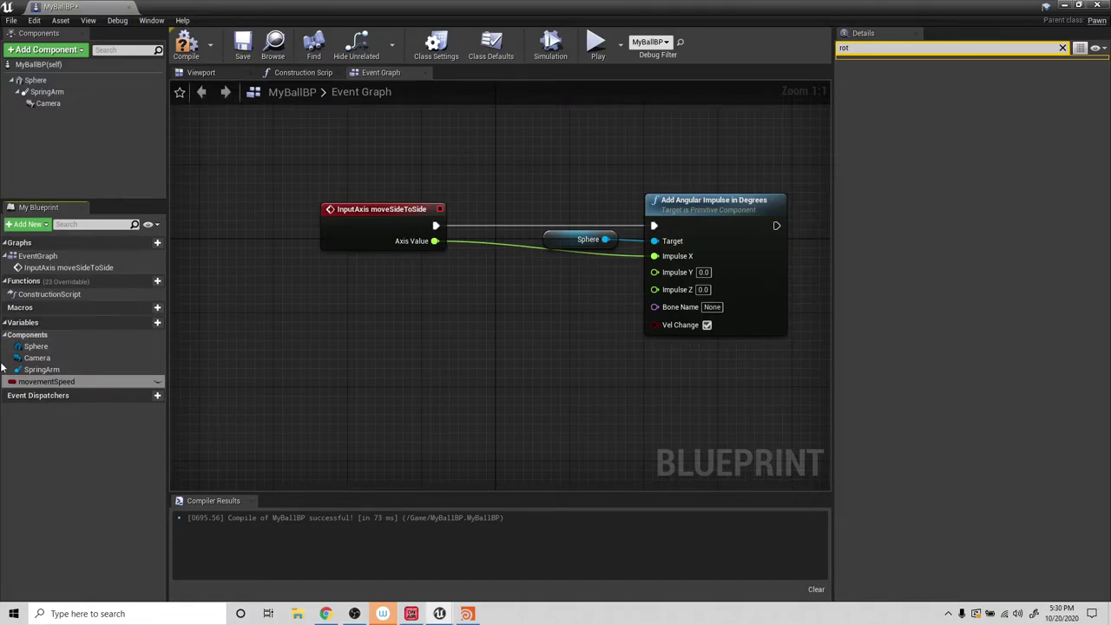
left_click(13, 383)
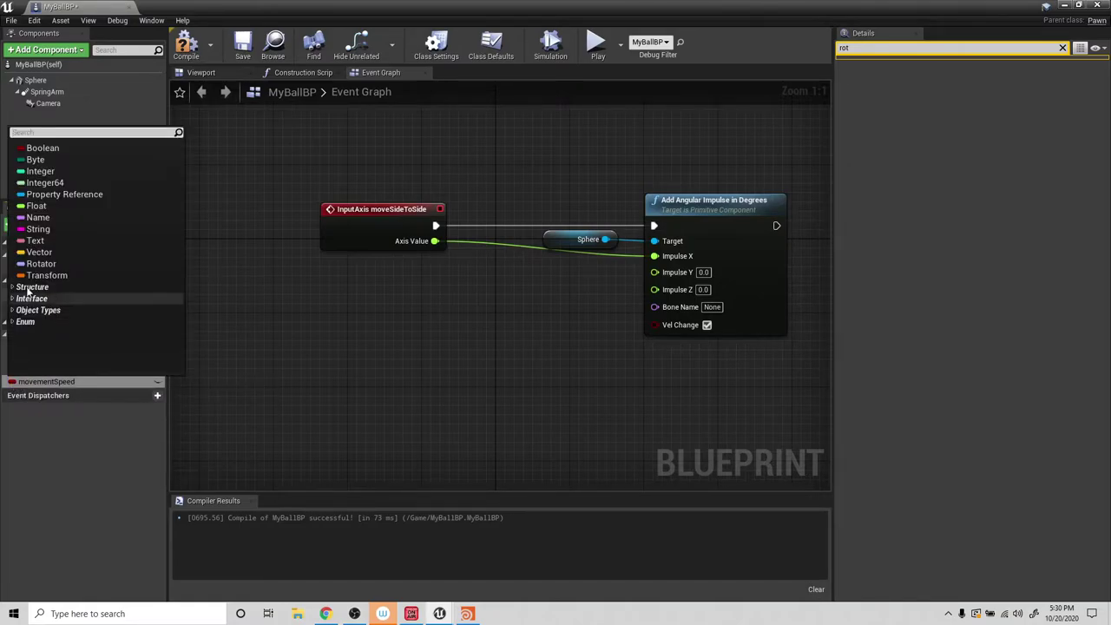
left_click(51, 213)
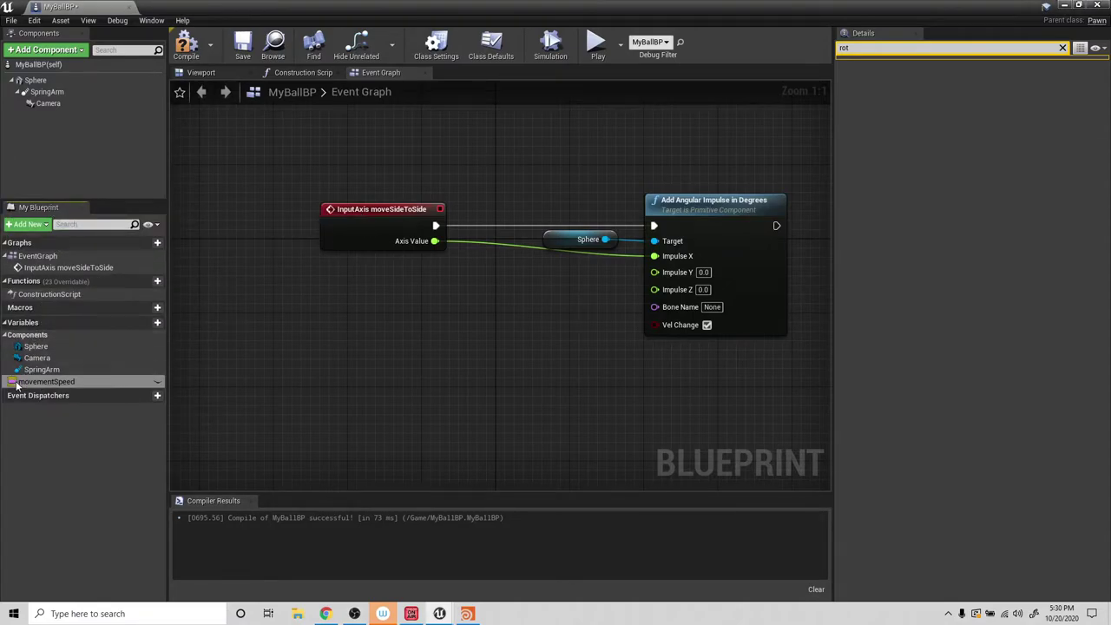
left_click(13, 383)
left_click(37, 205)
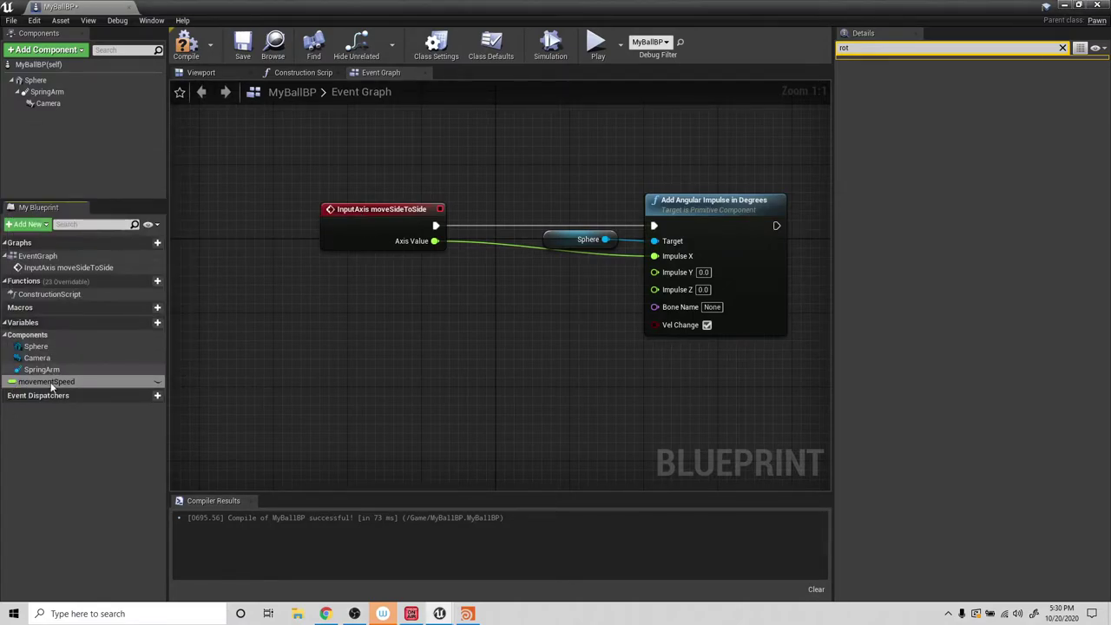
Place a Get node for movementSpeed in the Event Graph below the InputAxis moveSideToSide event.
left_click_drag(51, 384, 379, 388)
left_click_drag(521, 298, 521, 297)
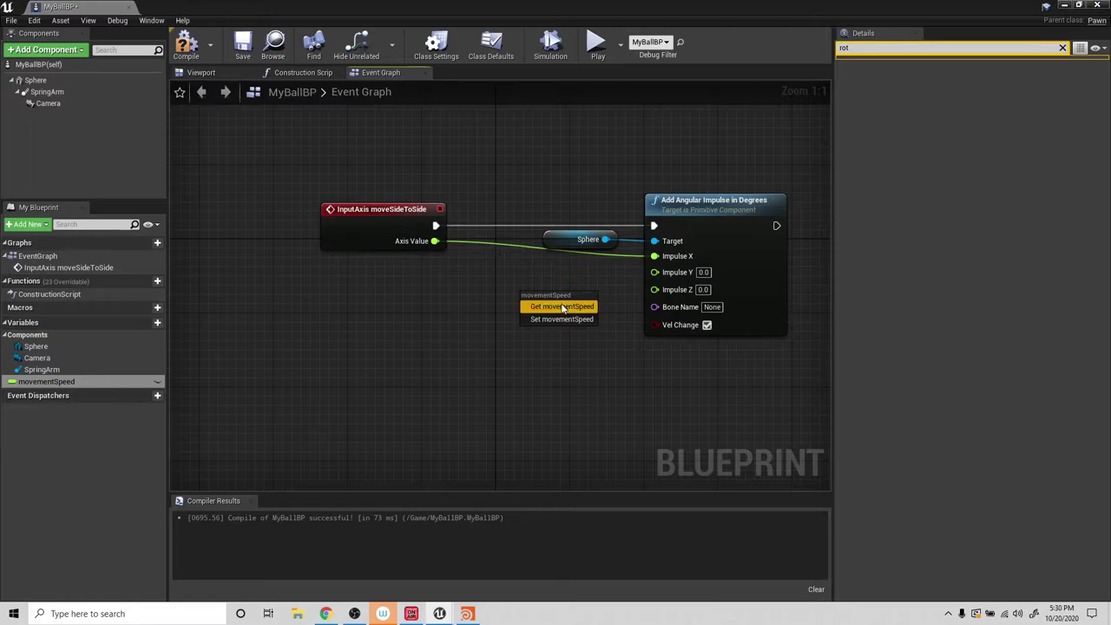
left_click(563, 307)
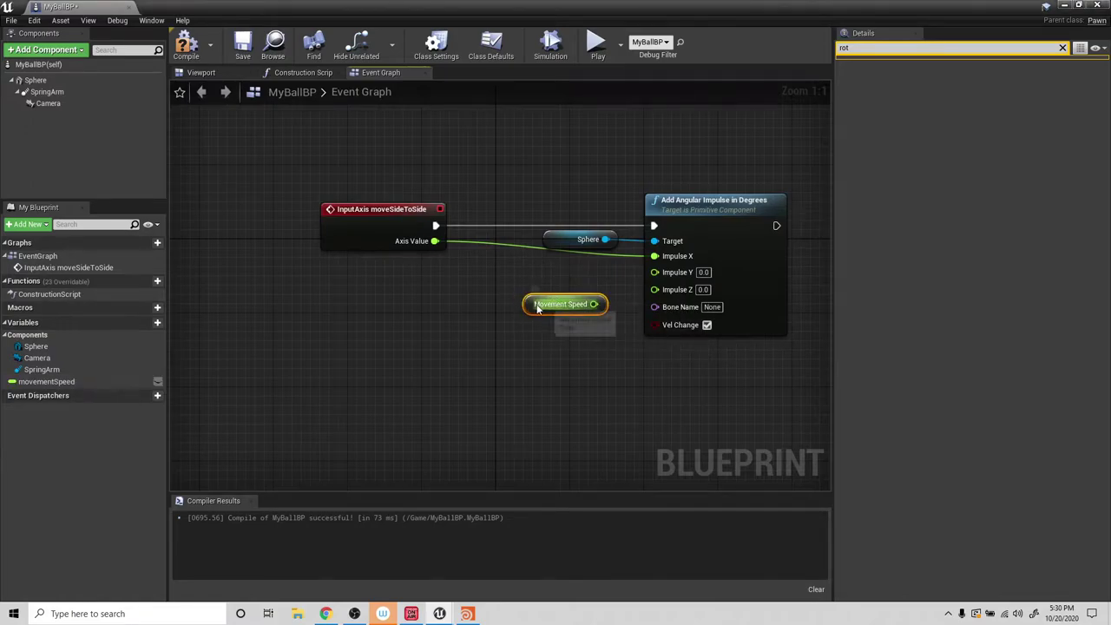
left_click_drag(538, 308, 370, 303)
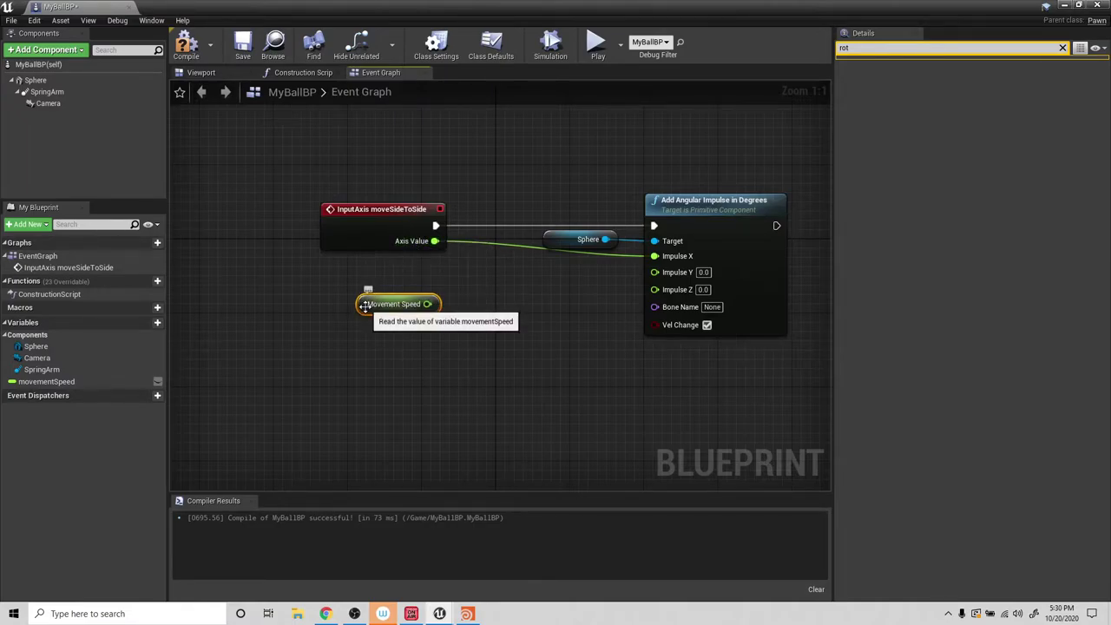
Compile MyBallBP, clear the details search filter, and set movementSpeed's default value to 100.
left_click(199, 45)
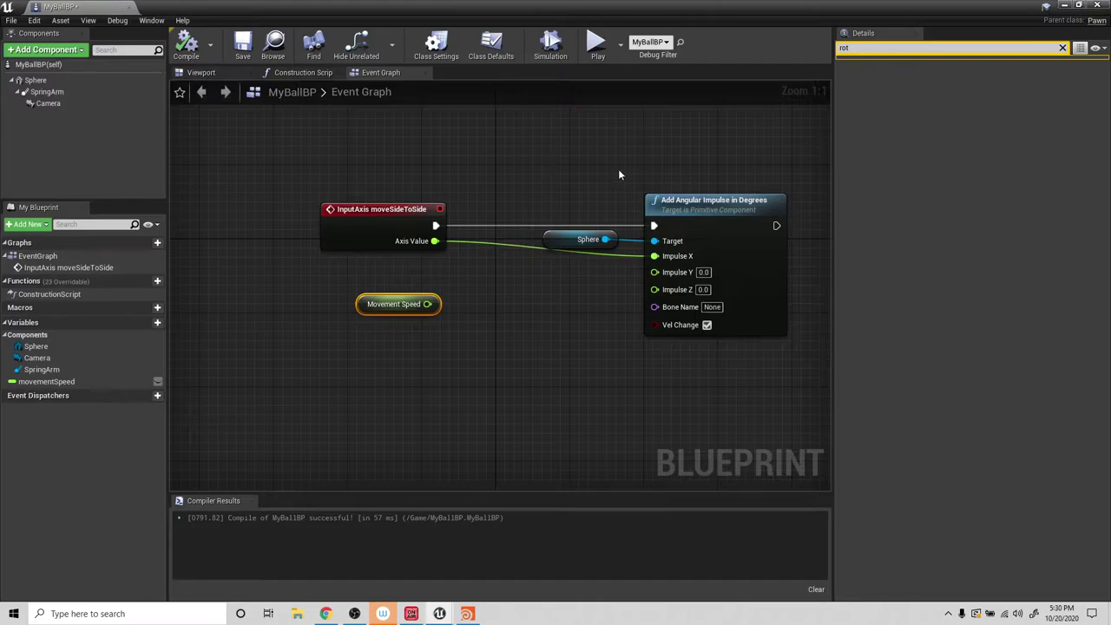
left_click(1060, 48)
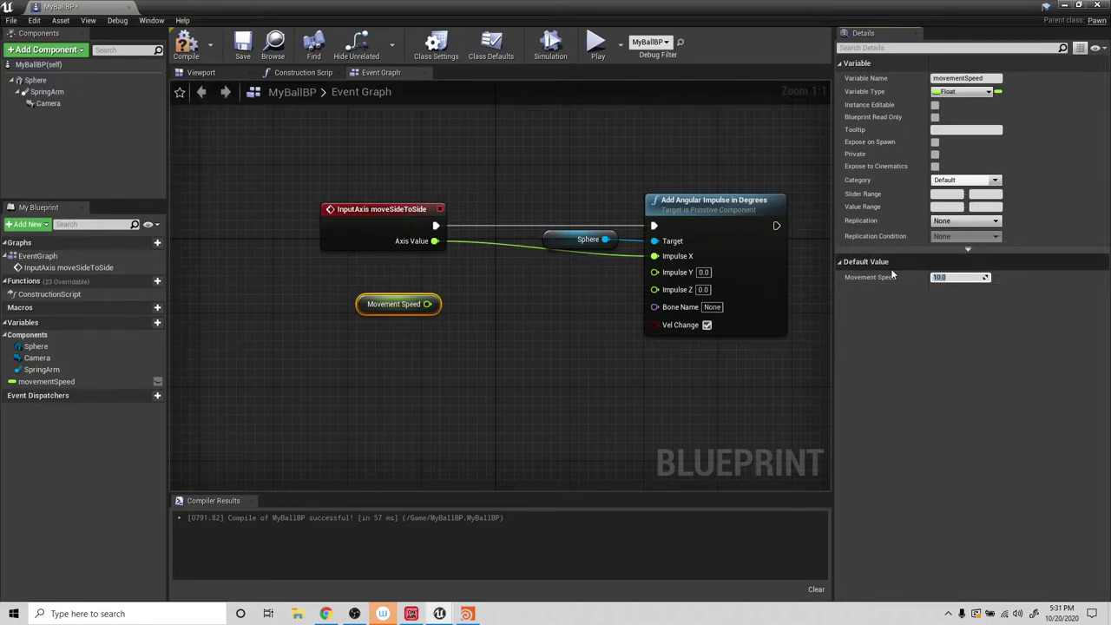
type("100")
key("Return")
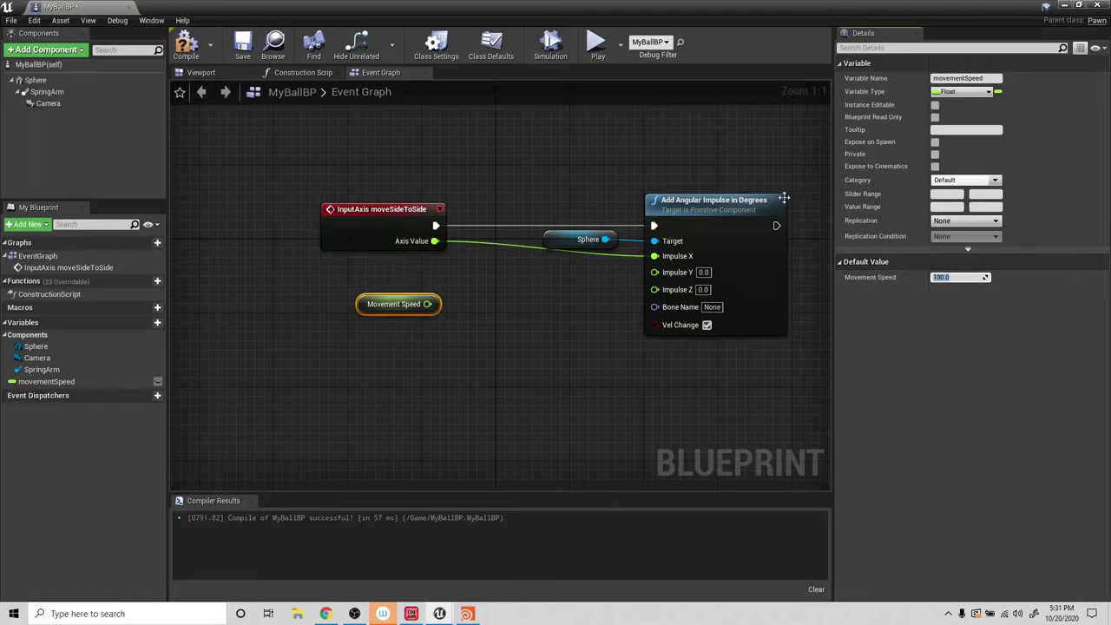
Add a float * float multiplication node between Movement Speed and the Add Angular Impulse in Degrees node.
right_click(536, 294)
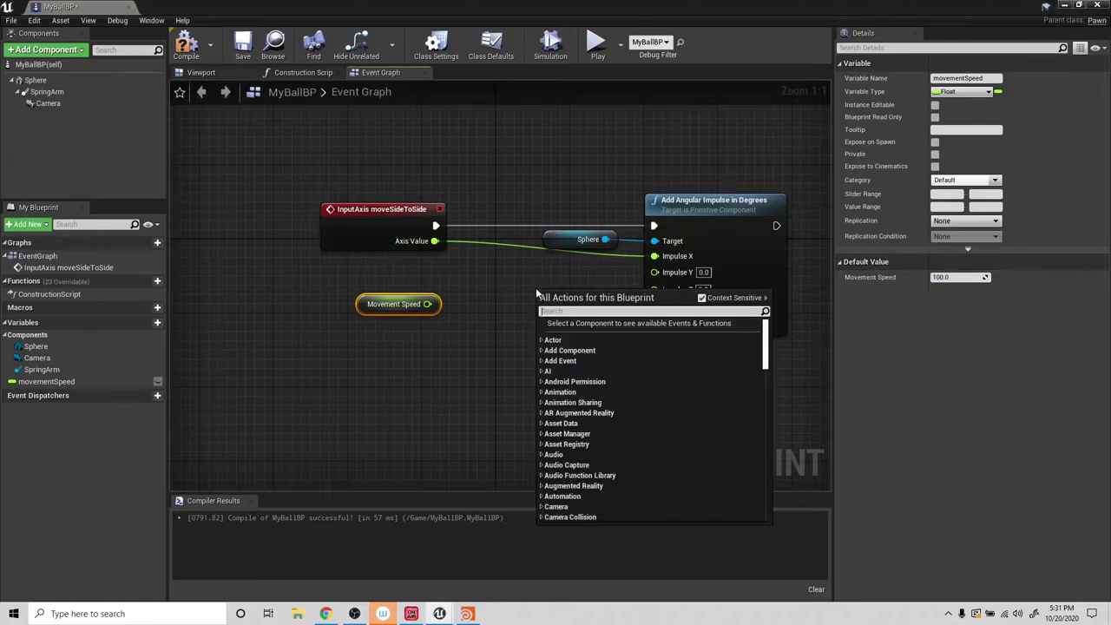
type("float")
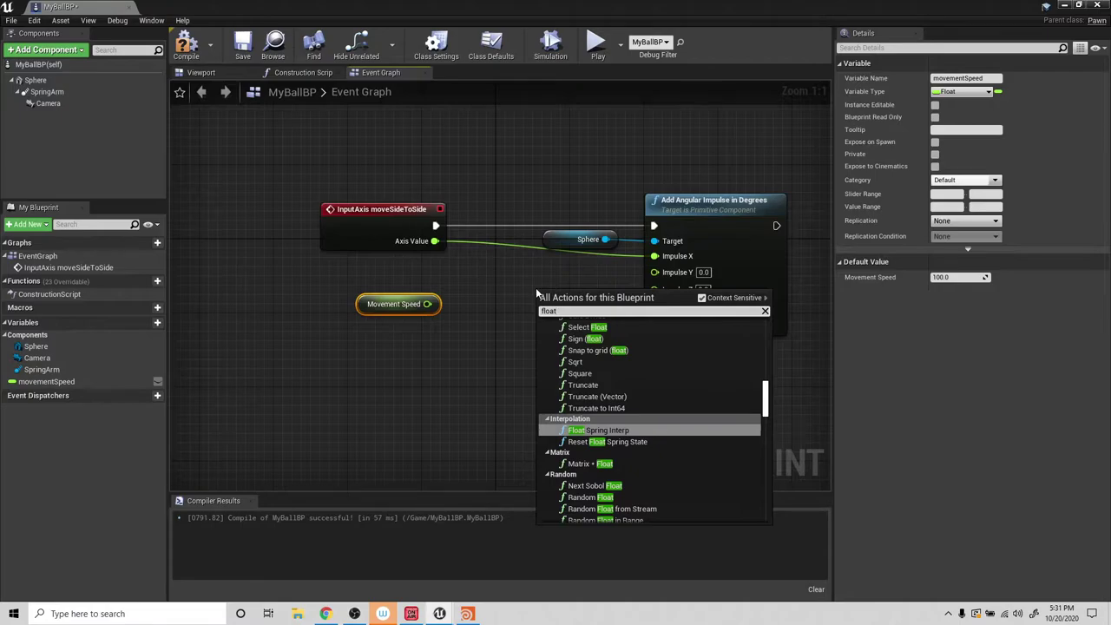
type(" +")
key("BackSpace")
key("BackSpace")
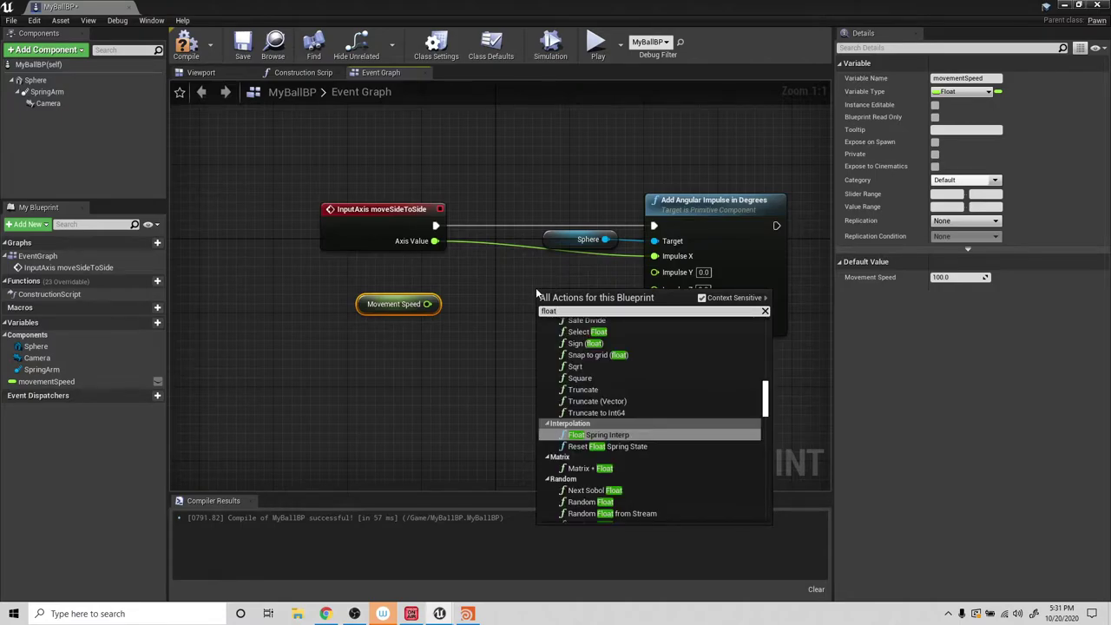
type("+")
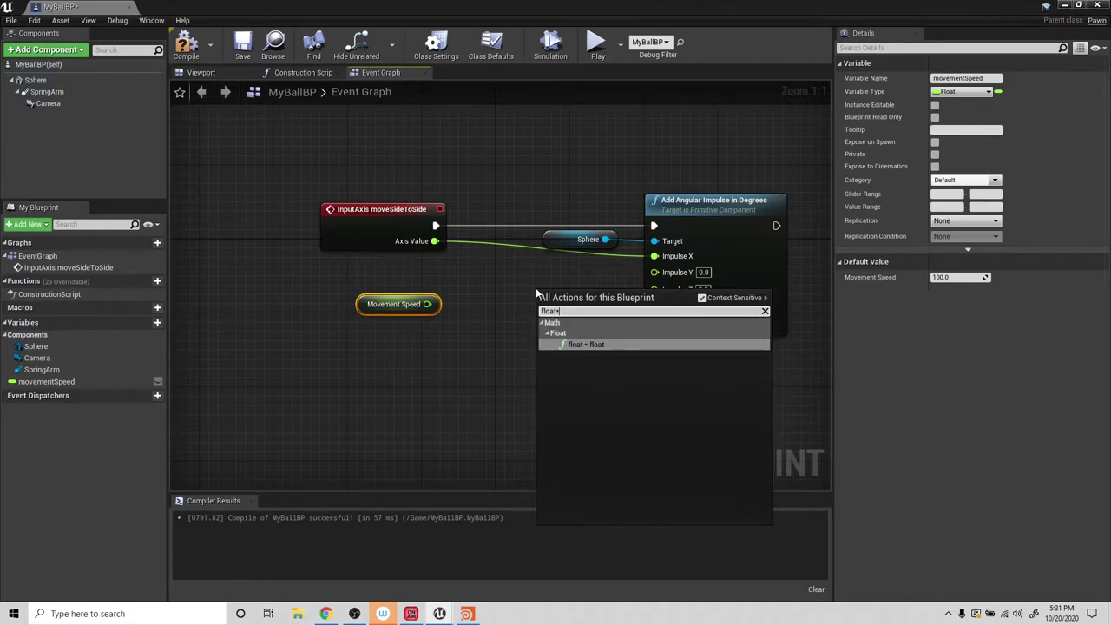
left_click(644, 345)
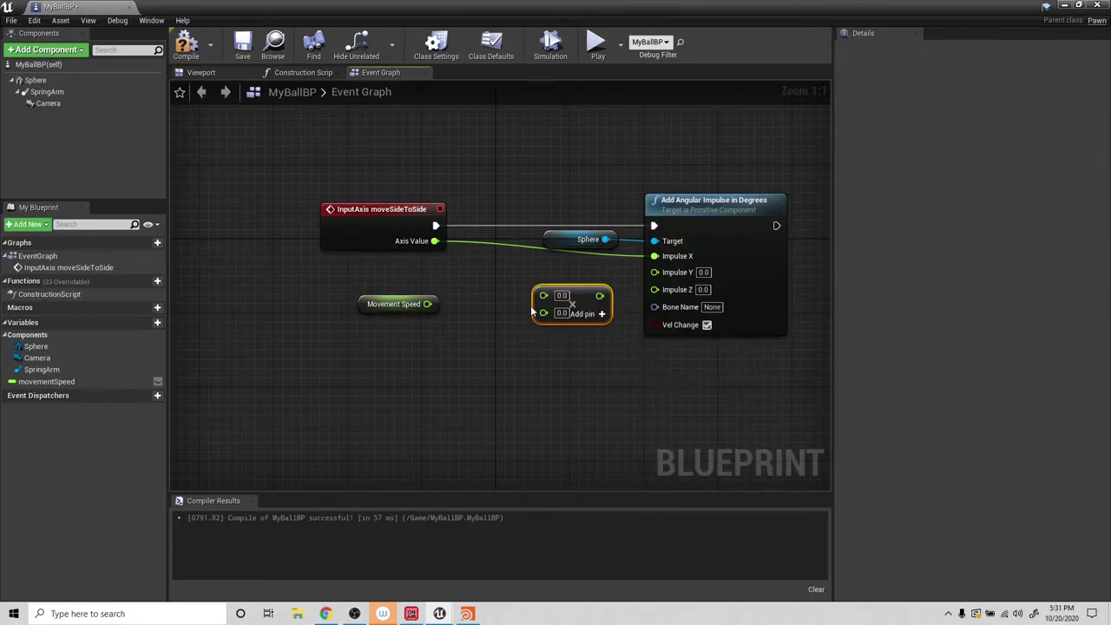
Wire Axis Value and Movement Speed through the multiplication node into Impulse X, tidy its position, and compile.
left_click_drag(427, 245, 455, 257)
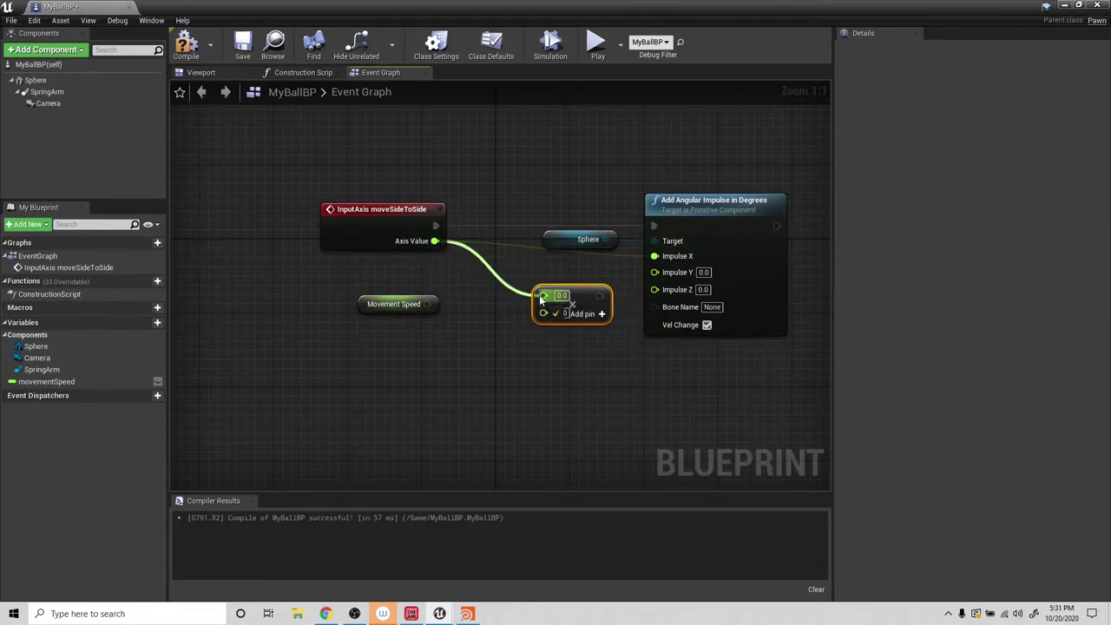
left_click_drag(540, 299, 542, 295)
left_click_drag(427, 304, 656, 257)
left_click_drag(578, 299, 540, 280)
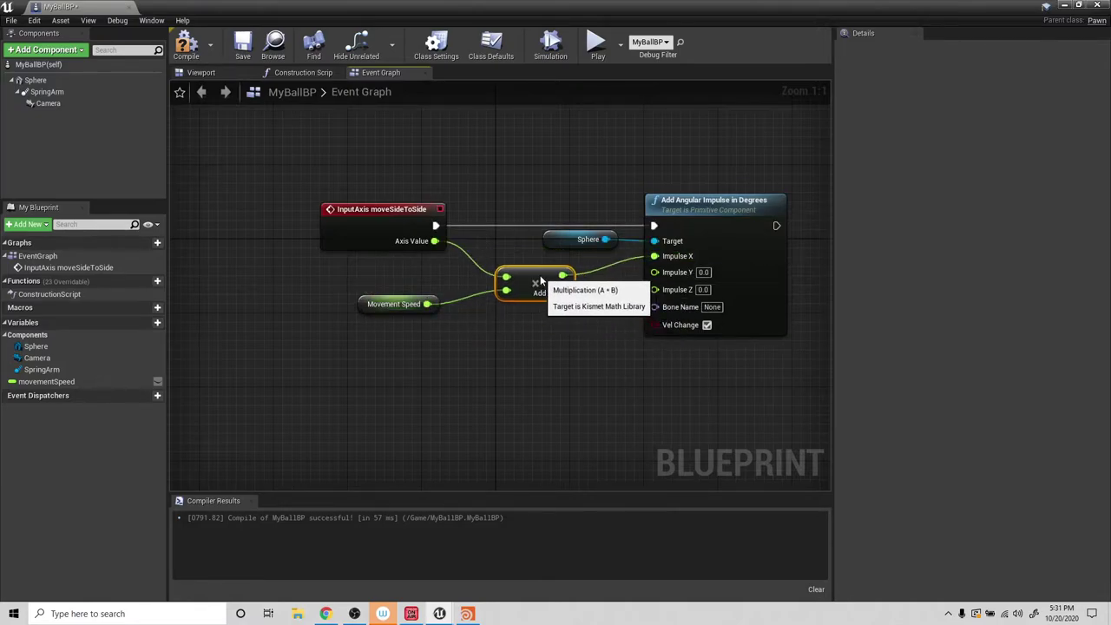
left_click(186, 42)
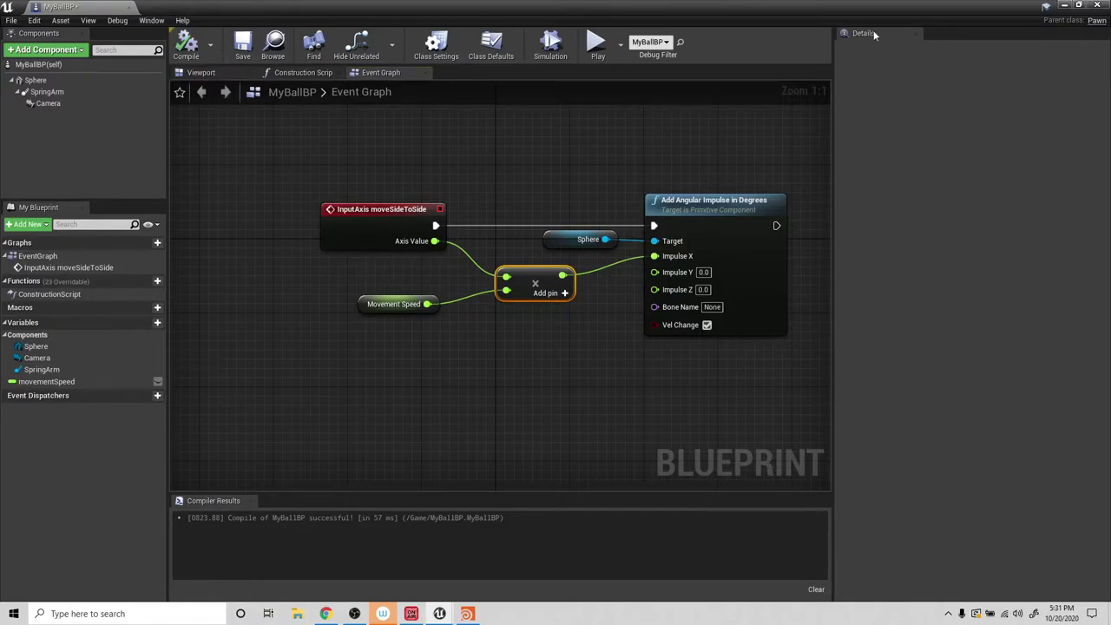
Return to the level editor, play-test the ball's speed with the D key, and stop.
left_click(1066, 6)
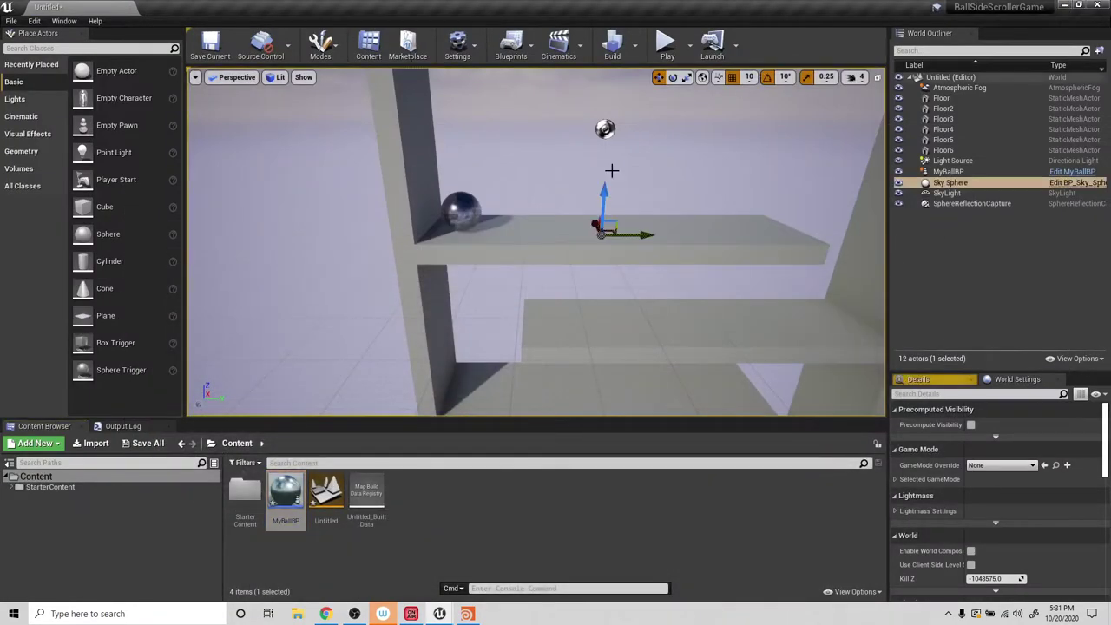
left_click(666, 46)
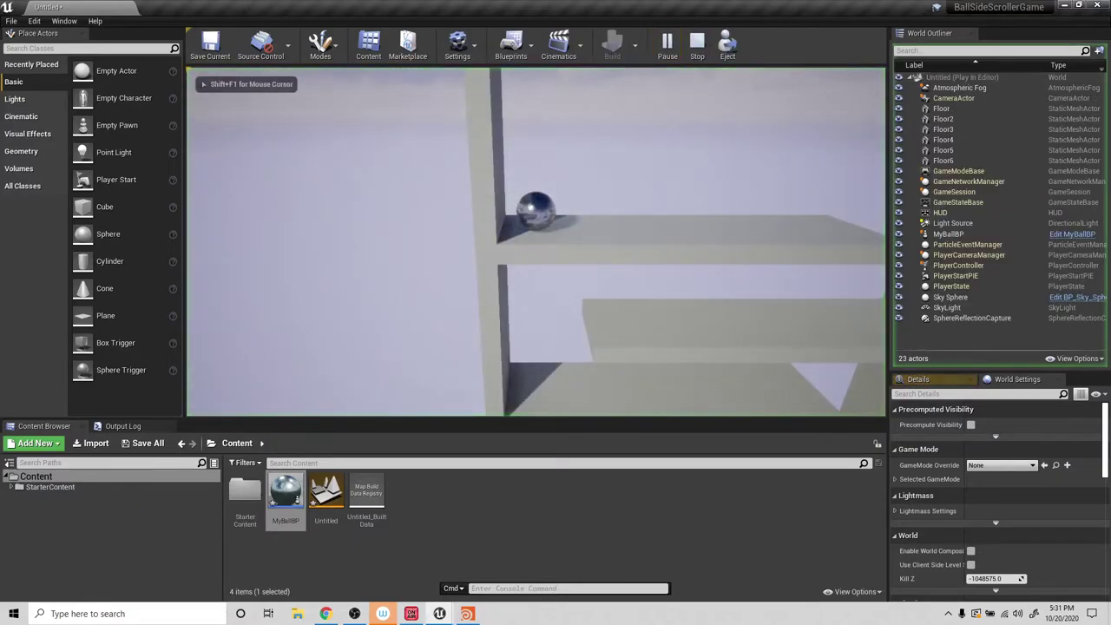
key("d")
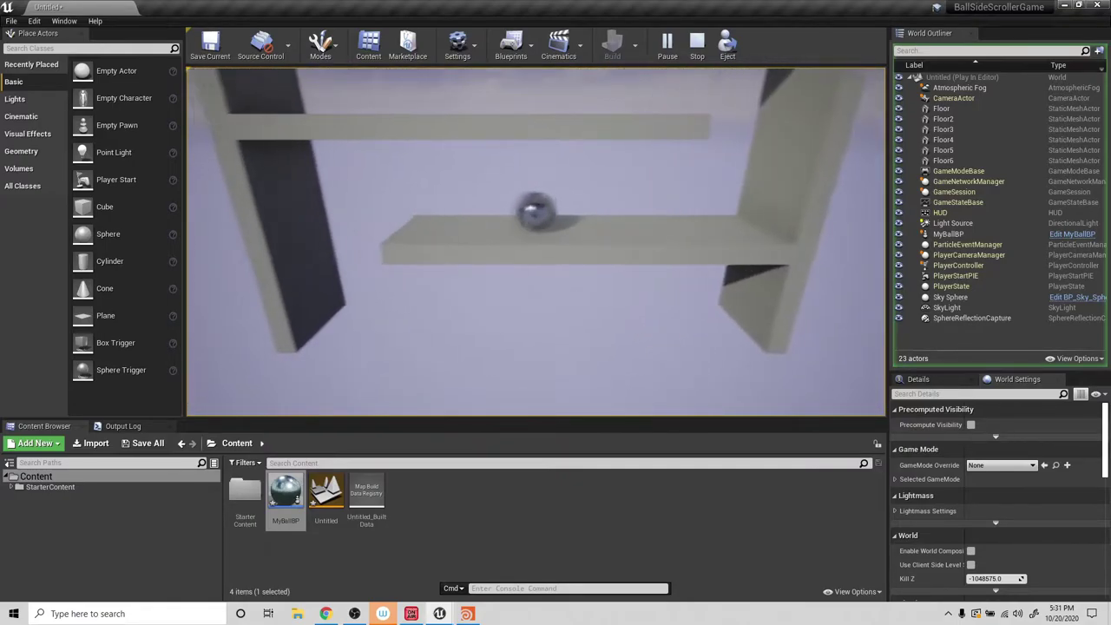
key("Escape")
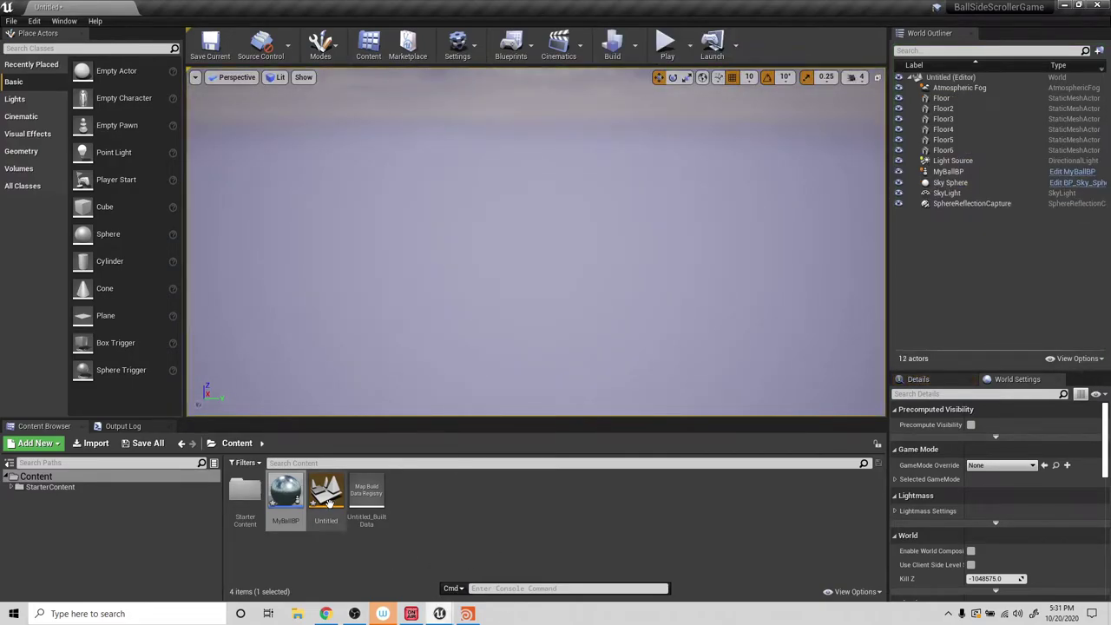
Set movementSpeed's default value to 15 in MyBallBP, compile, and return to the level editor.
double_click(285, 493)
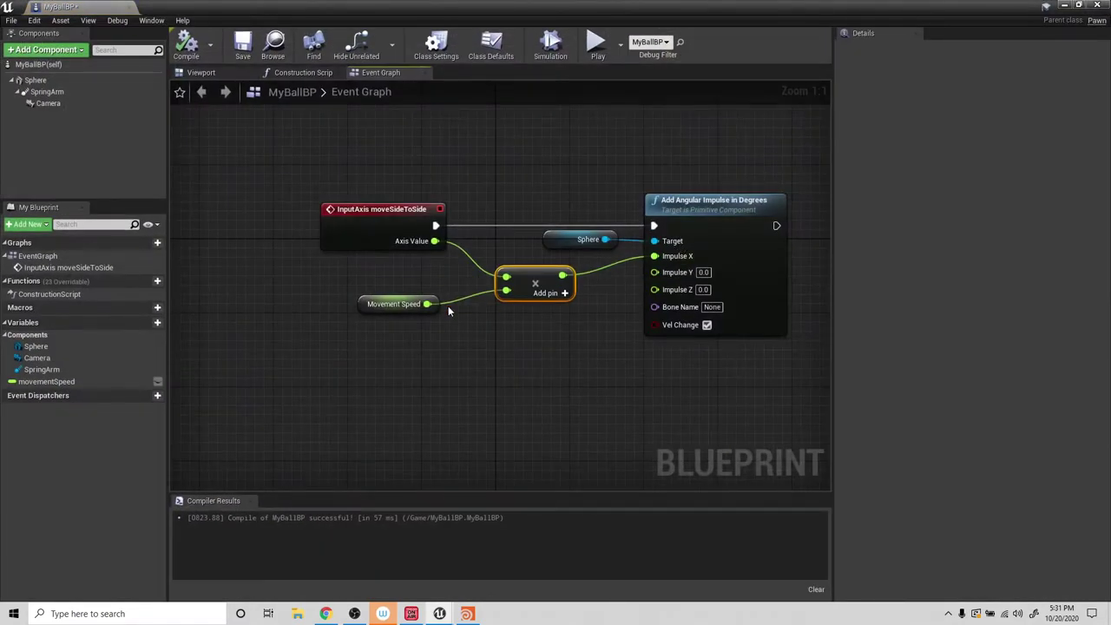
left_click(364, 303)
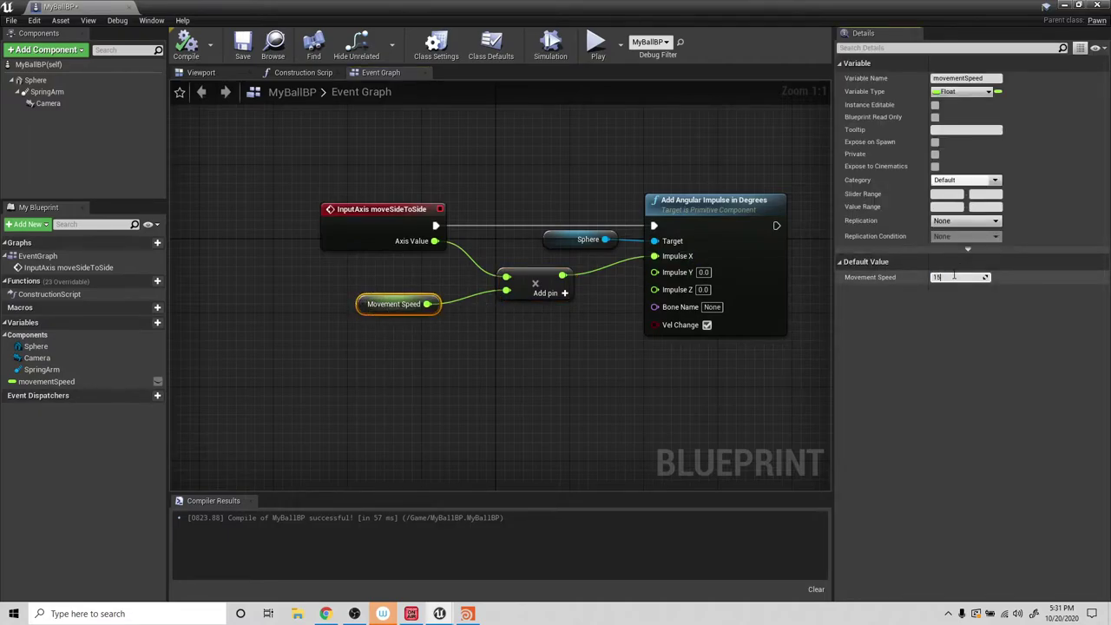
left_click(187, 44)
left_click(1065, 6)
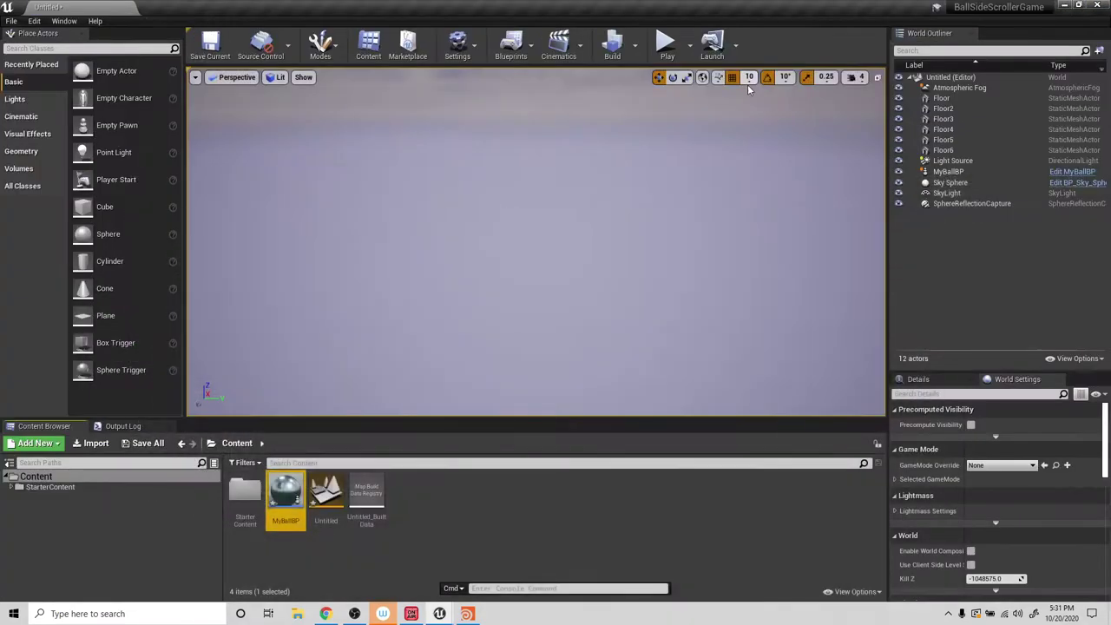
Play-test the level, rolling the ball across the platforms with D and A at the new speed, and stop.
left_click(678, 42)
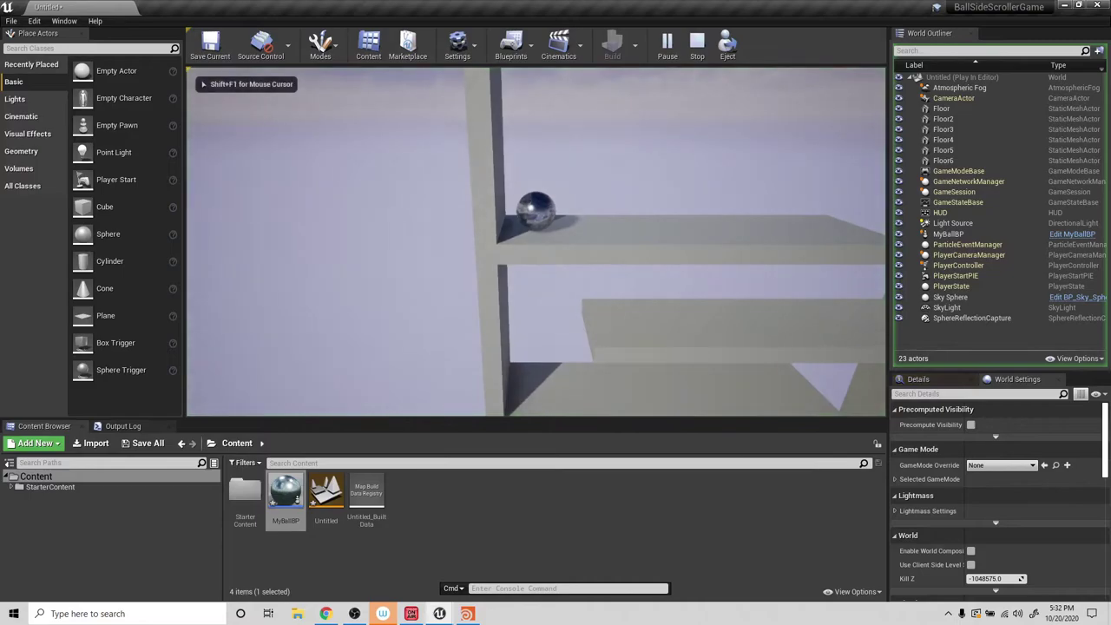
key("d")
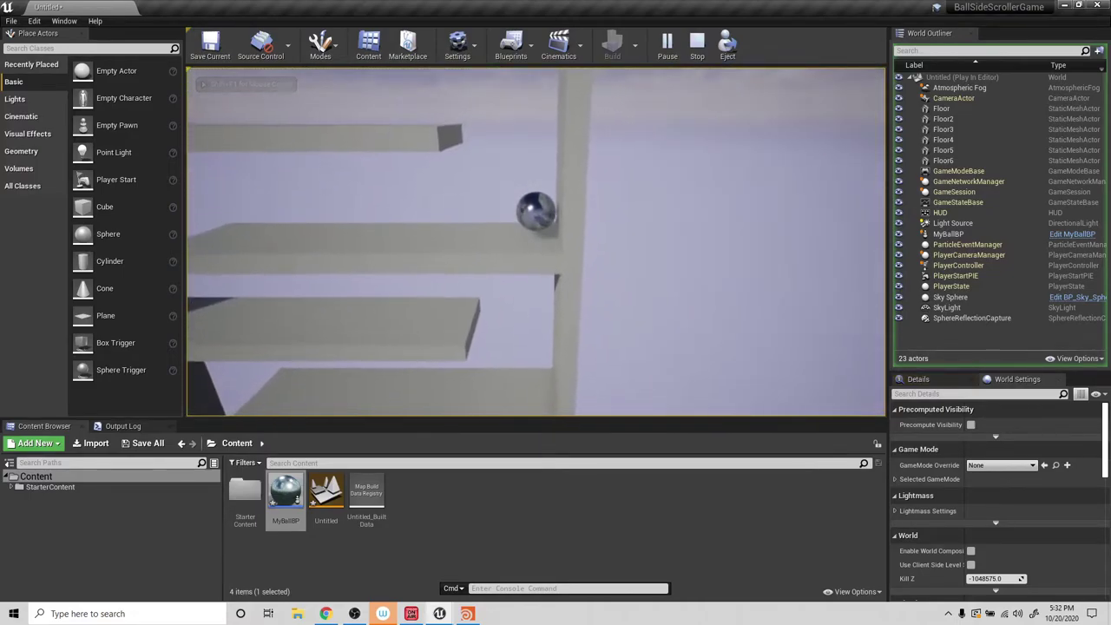
key("a")
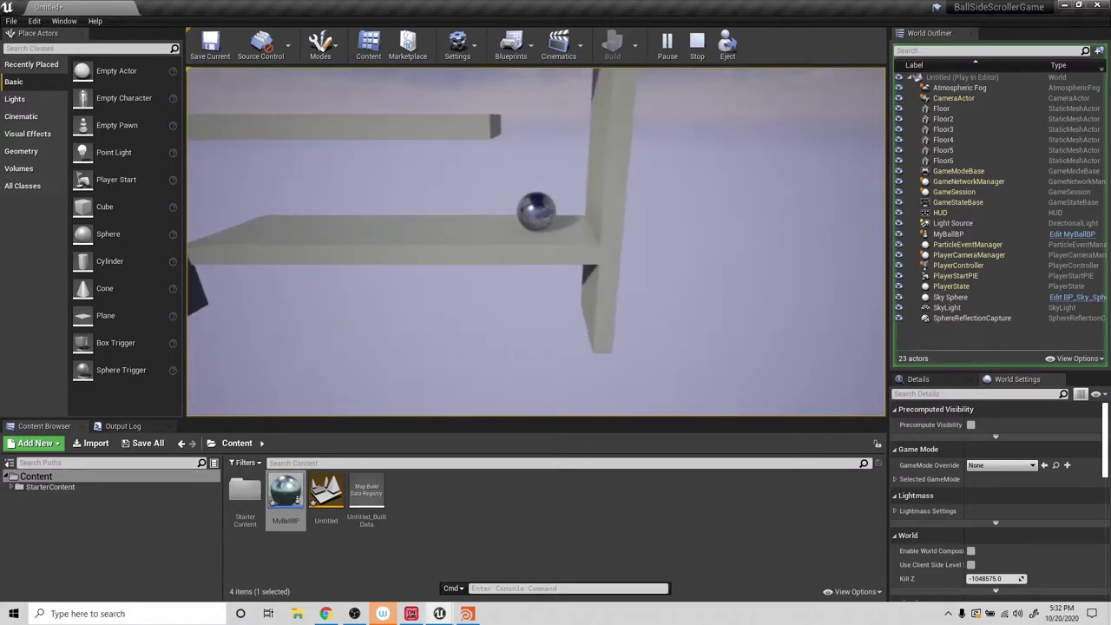
key("Escape")
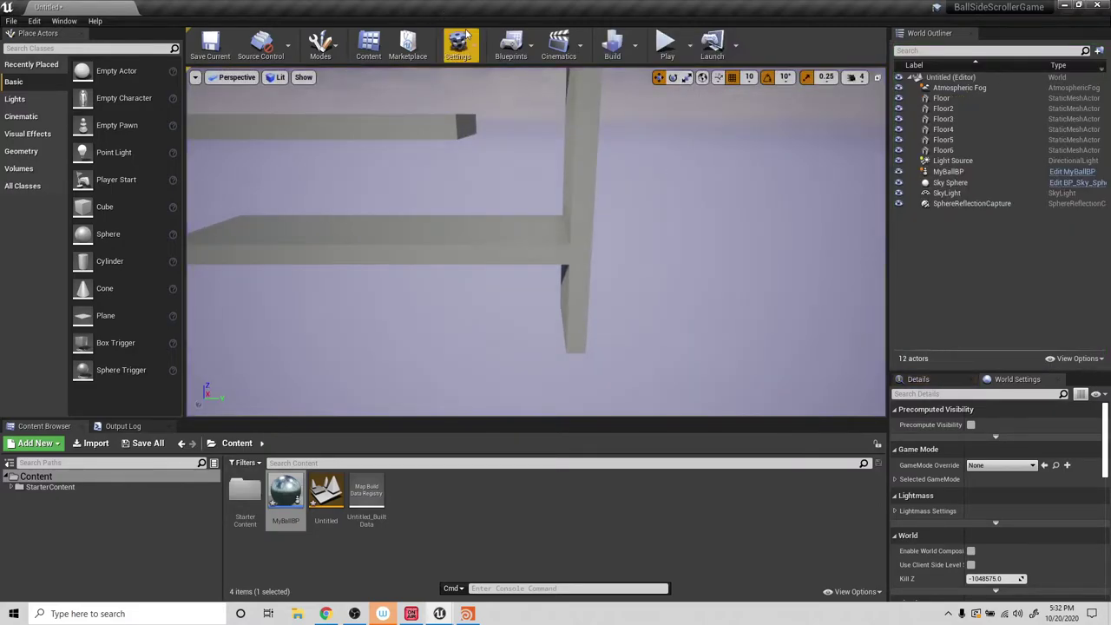
Add a new axis mapping bound to the Space Bar in the project's Input settings and close the settings.
left_click(466, 35)
left_click(488, 92)
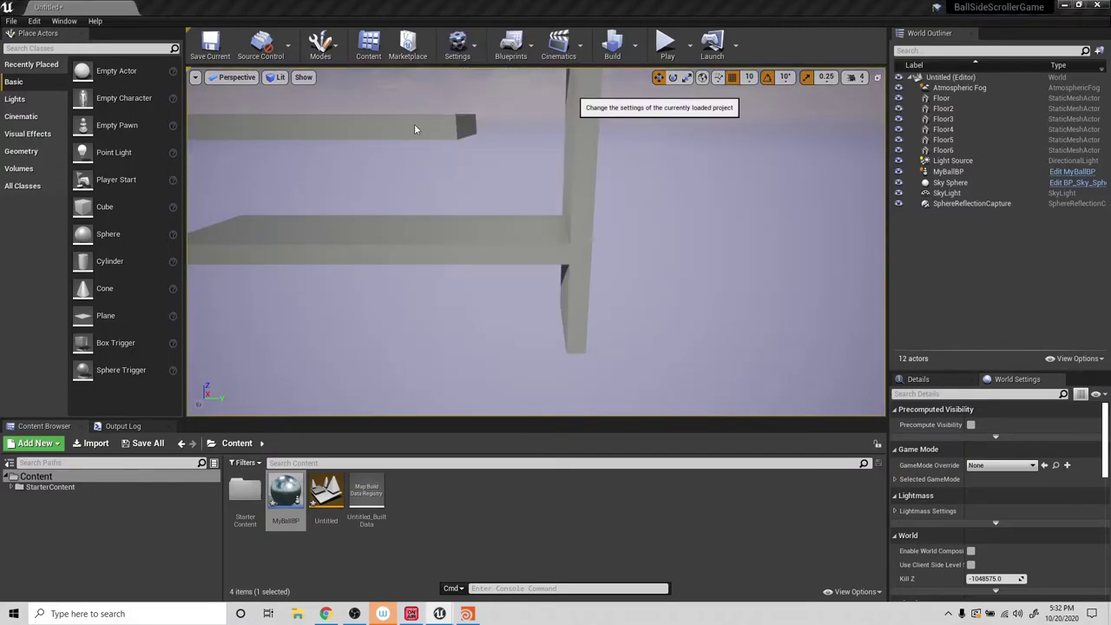
scroll(262, 286, "down", 5)
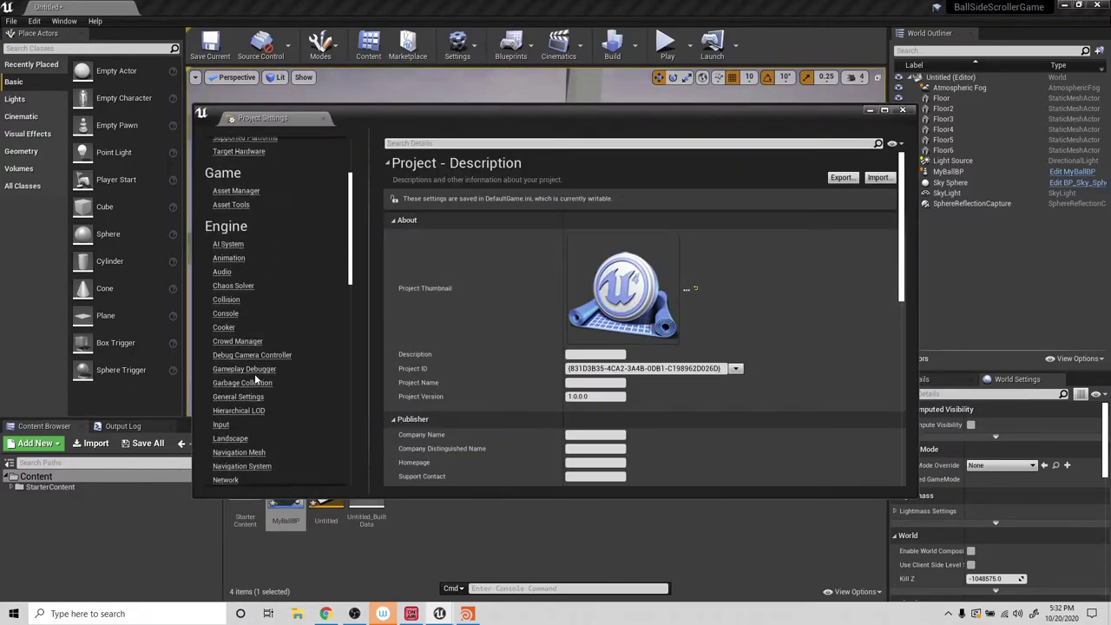
left_click(220, 407)
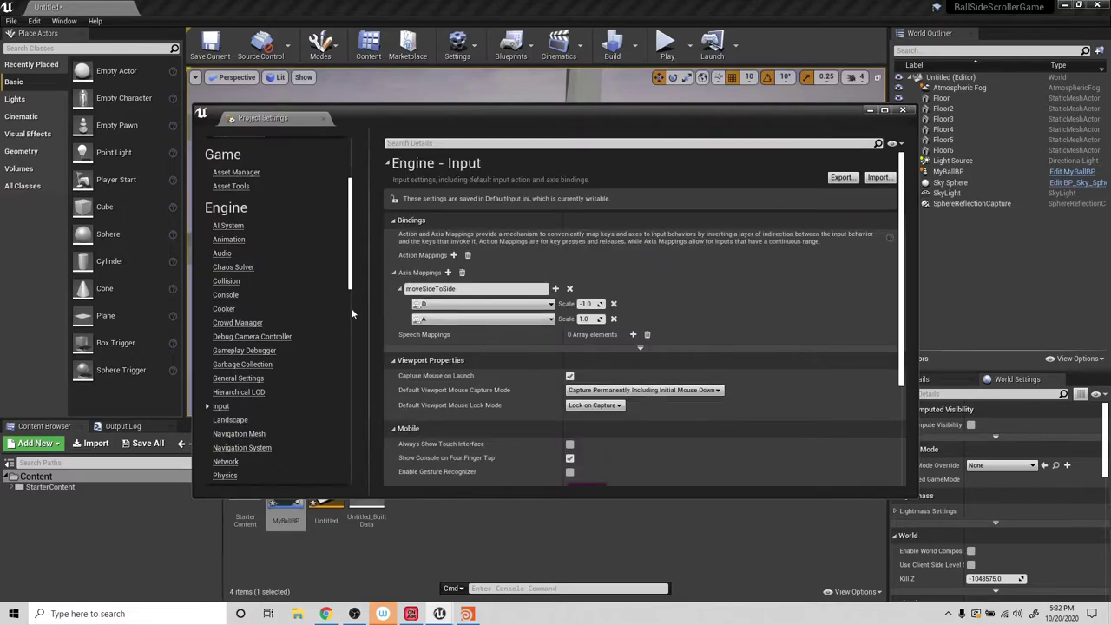
left_click(447, 273)
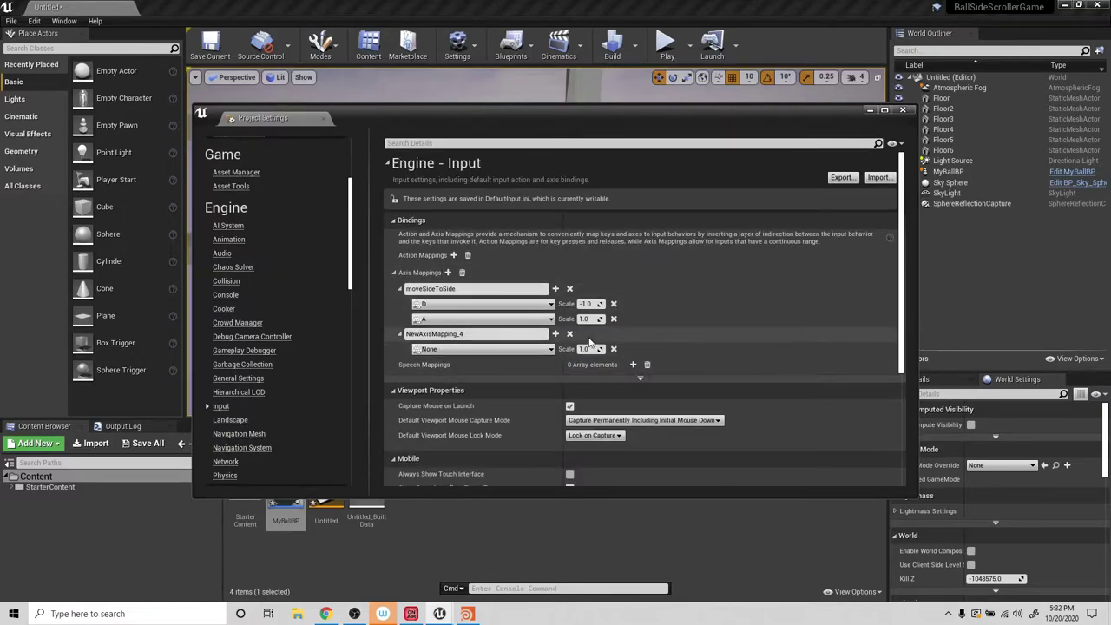
left_click(495, 349)
type("space")
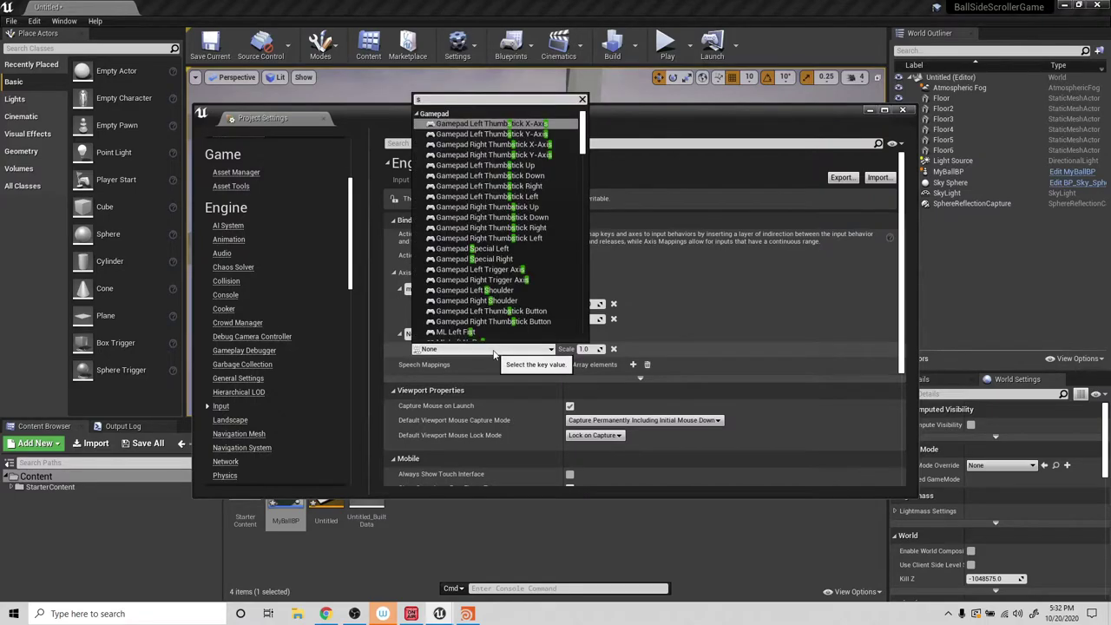
key("Return")
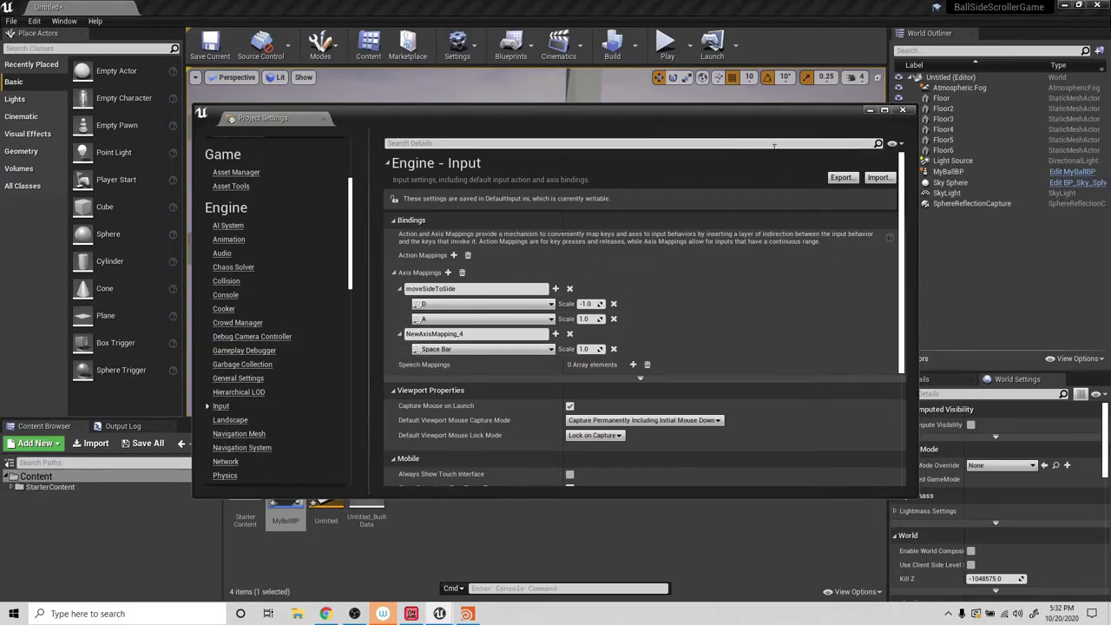
left_click(903, 110)
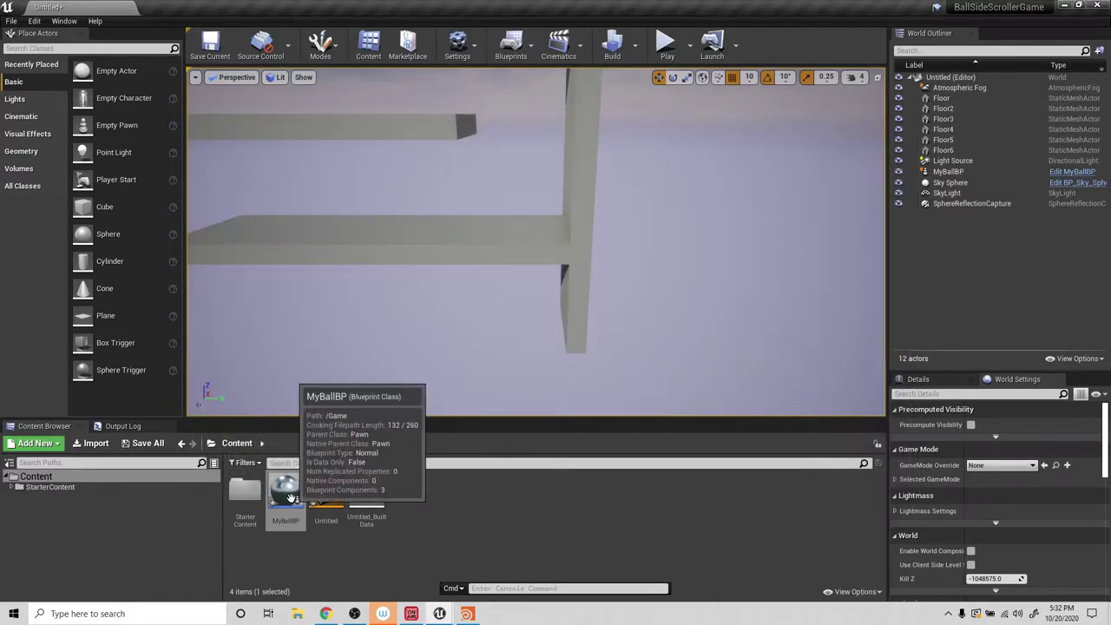
double_click(286, 507)
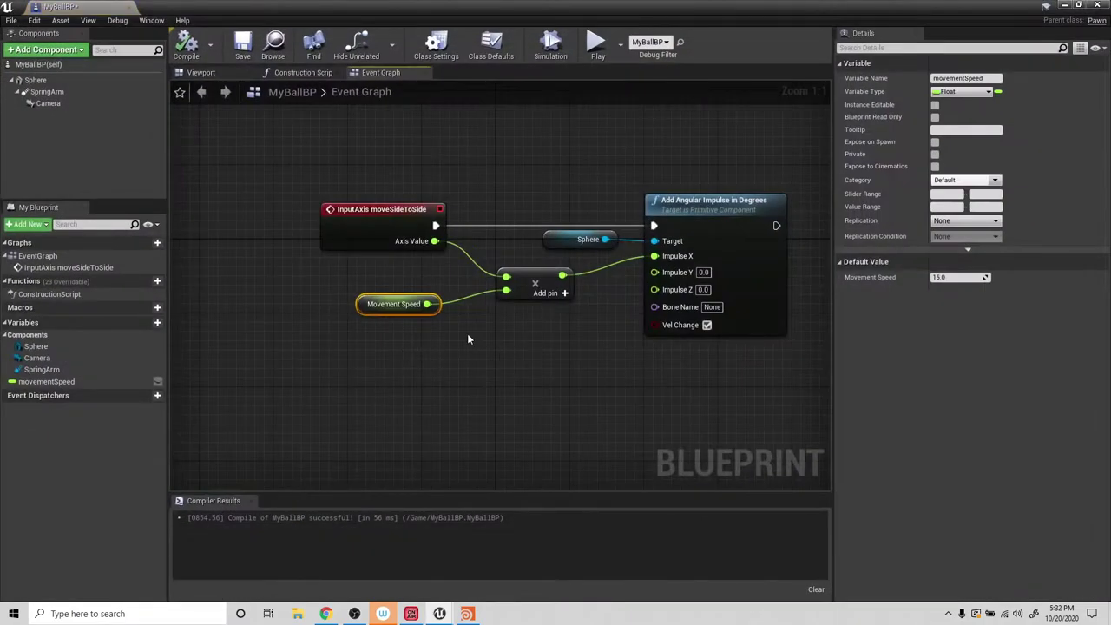
right_click_drag(434, 352, 409, 314)
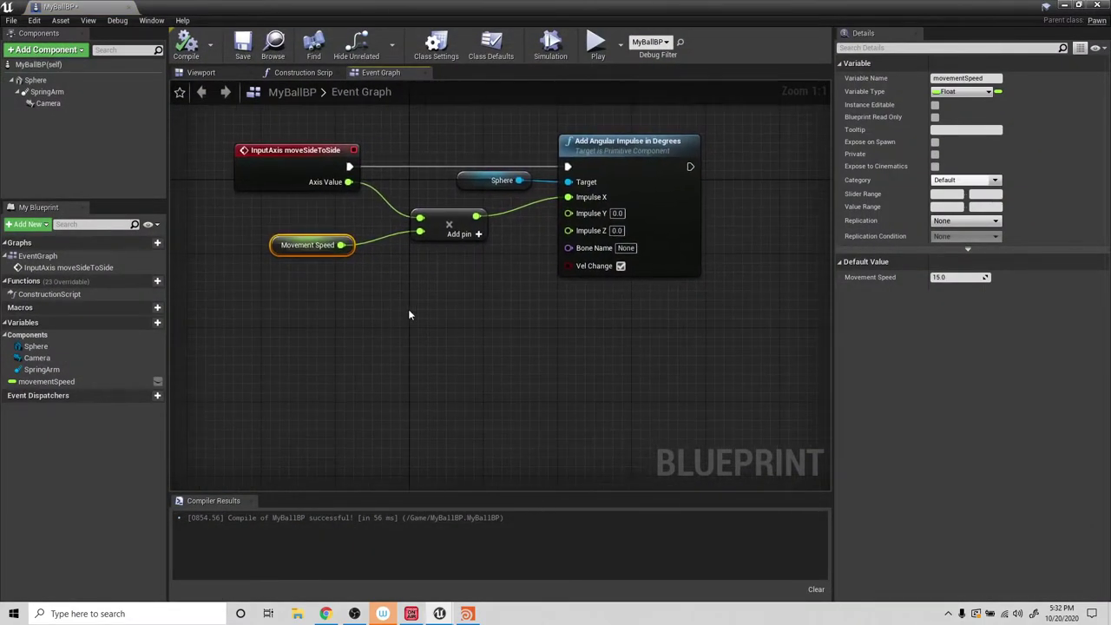
right_click(409, 314)
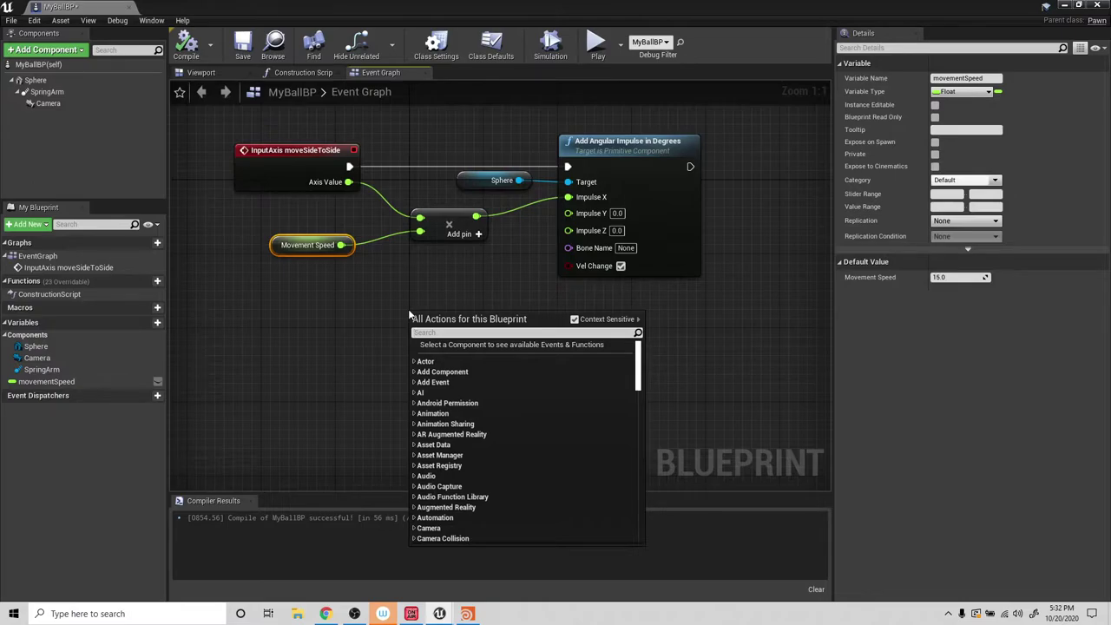
left_click(327, 365)
left_click(327, 364)
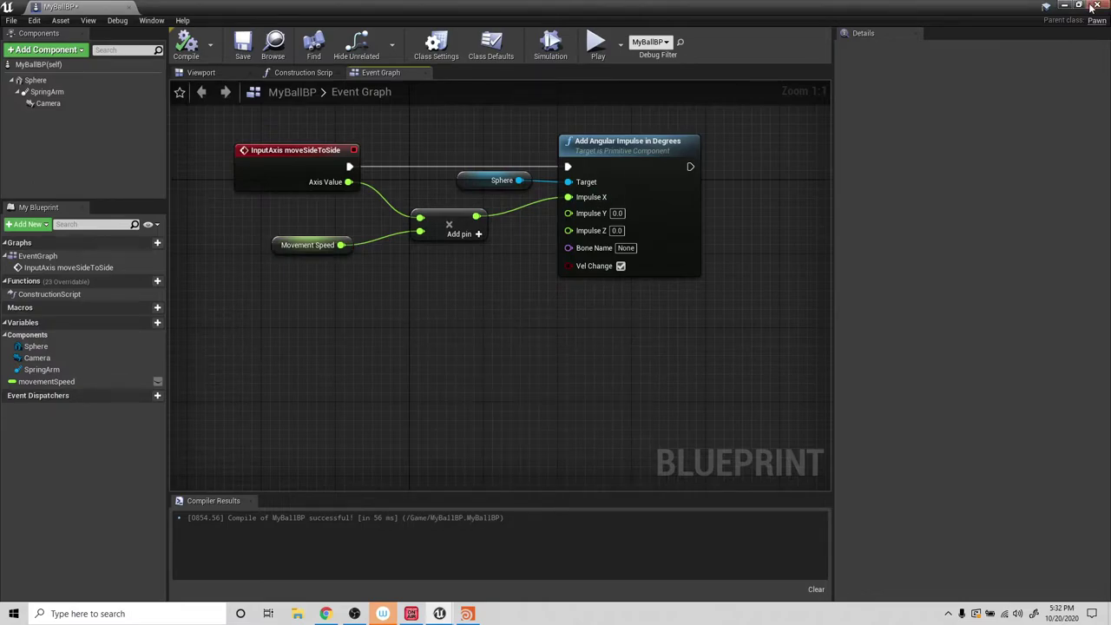
left_click(1094, 6)
Rename the Space Bar axis mapping to jump in the project's Input settings and reopen the MyBallBP blueprint.
left_click(509, 44)
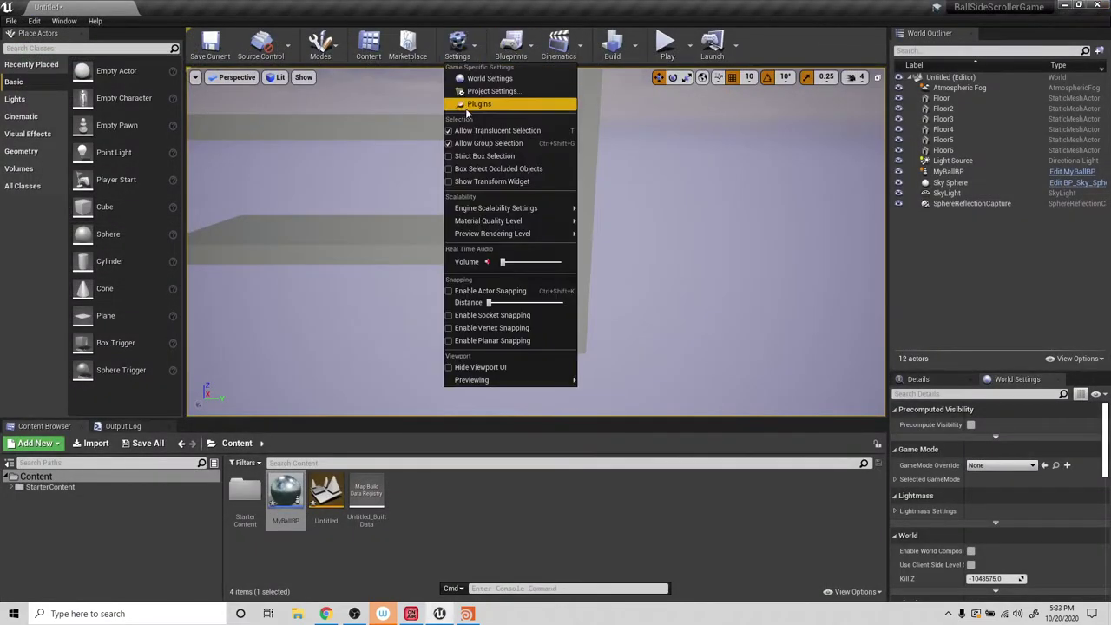
left_click(425, 153)
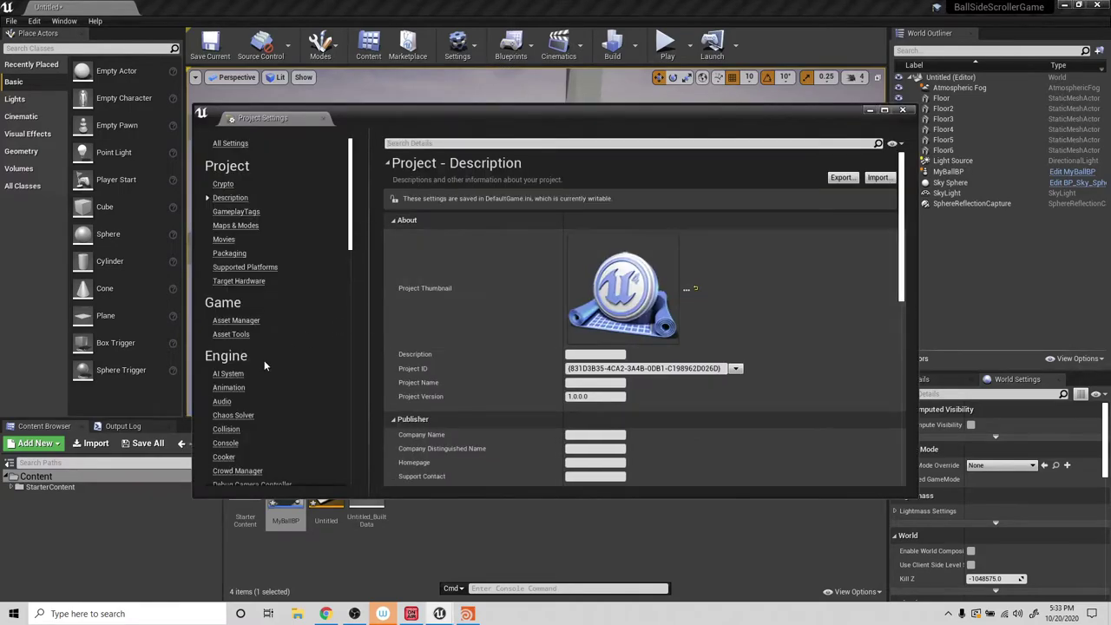
scroll(269, 391, "down", 3)
left_click(220, 425)
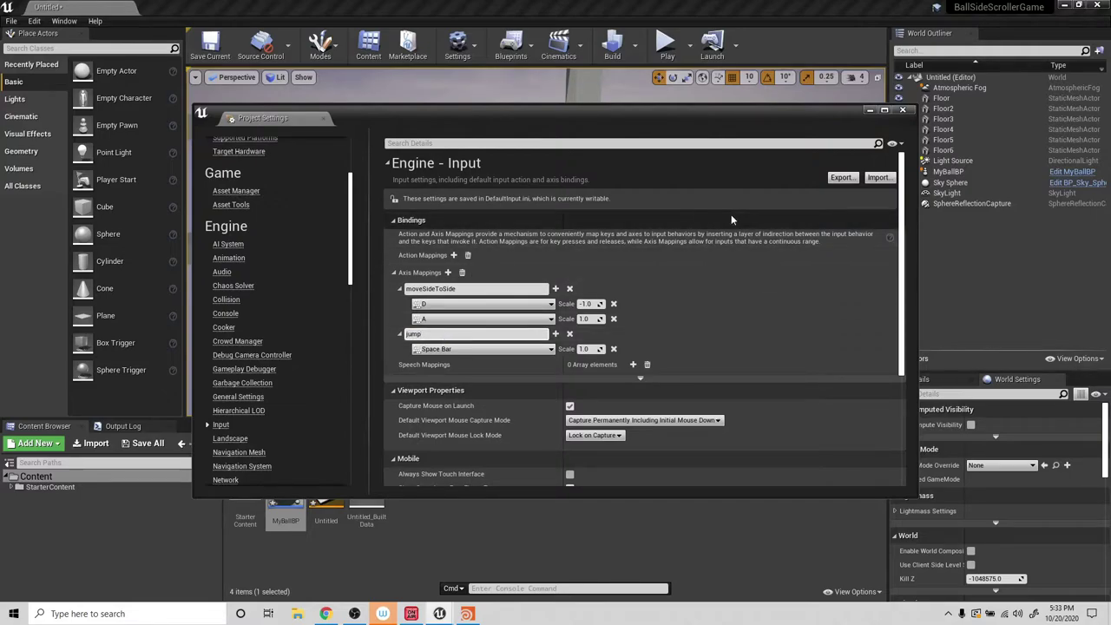
left_click(902, 112)
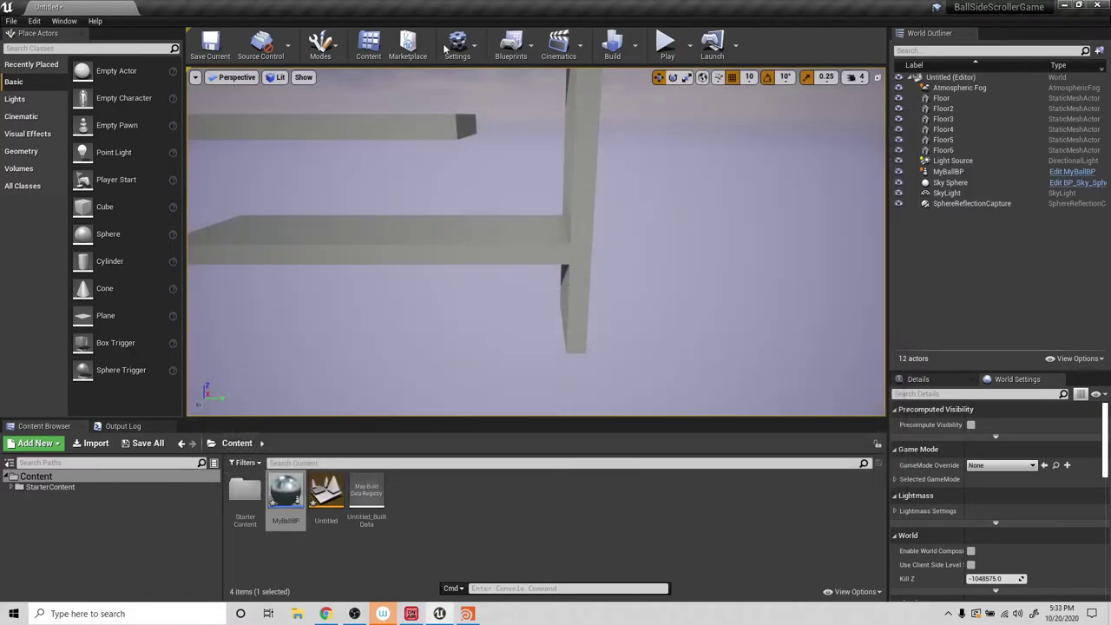
double_click(276, 513)
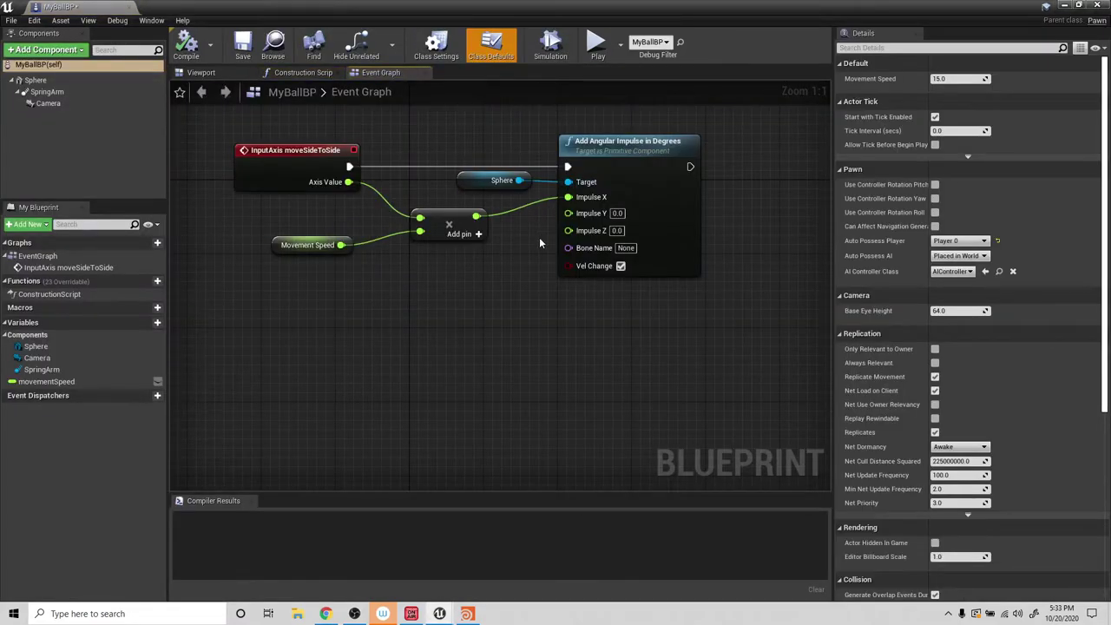
right_click(400, 328)
type("jum")
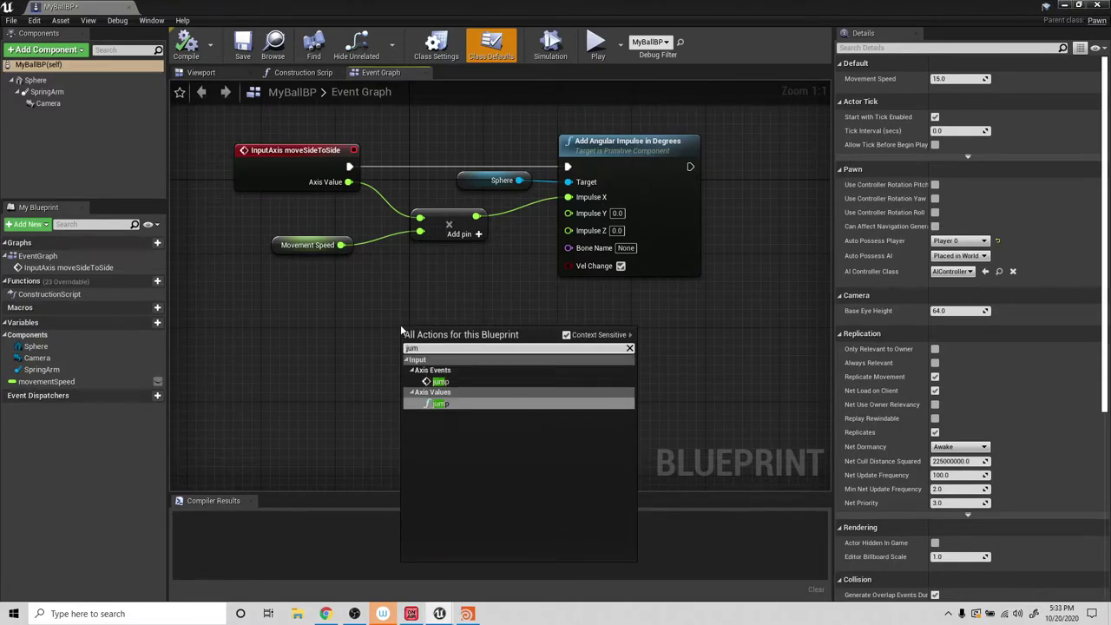
key("Return")
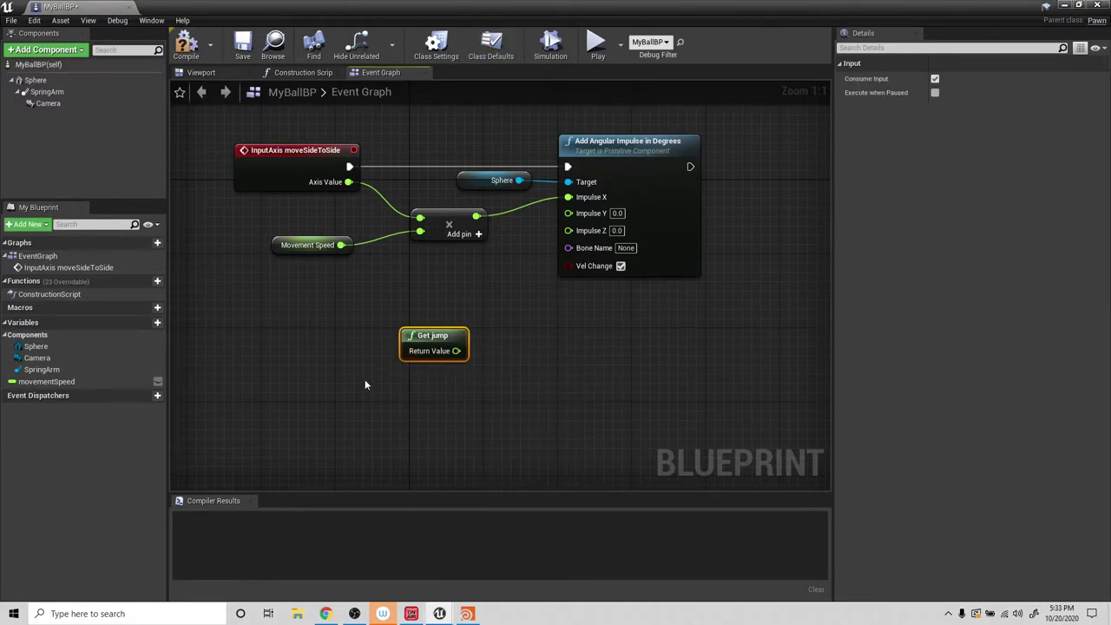
key("Delete")
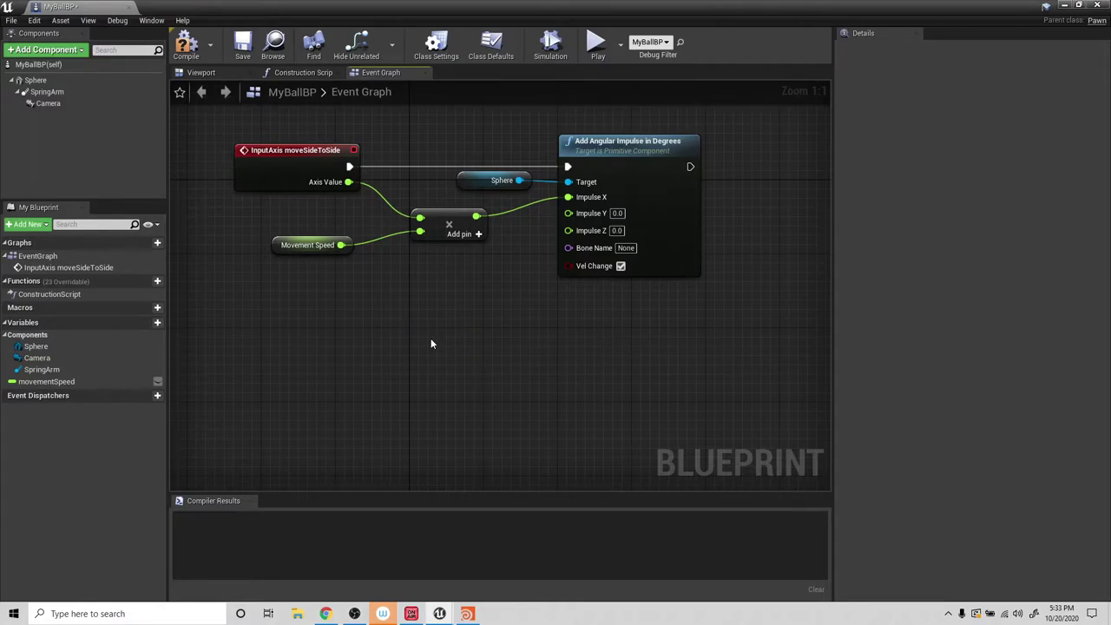
Add the jump axis event to the Event Graph below the side-to-side movement nodes.
right_click(314, 309)
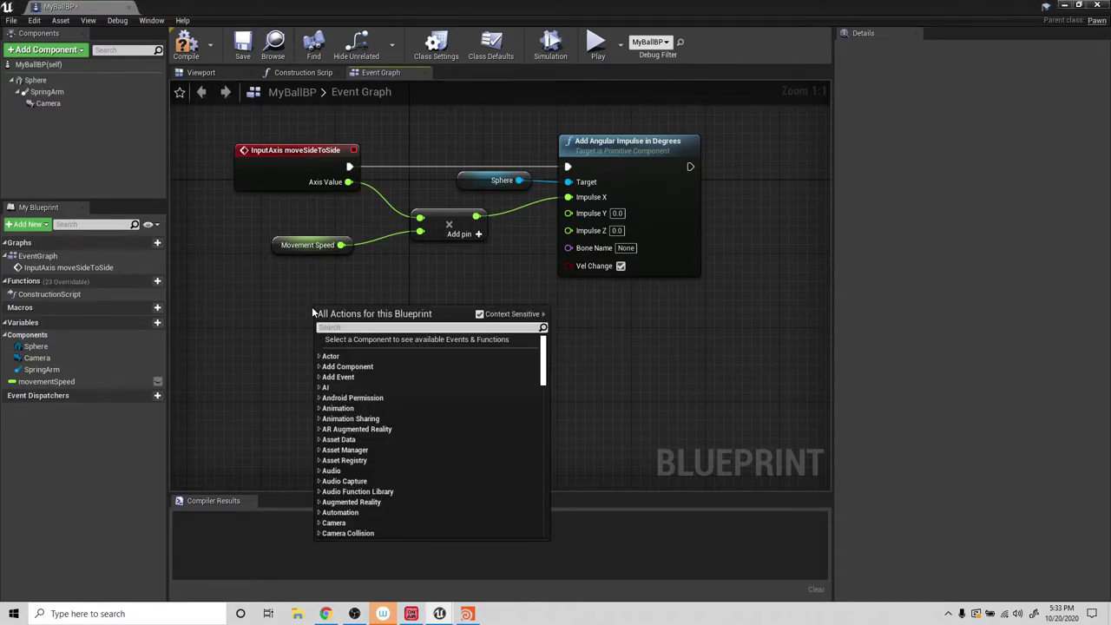
type("jump")
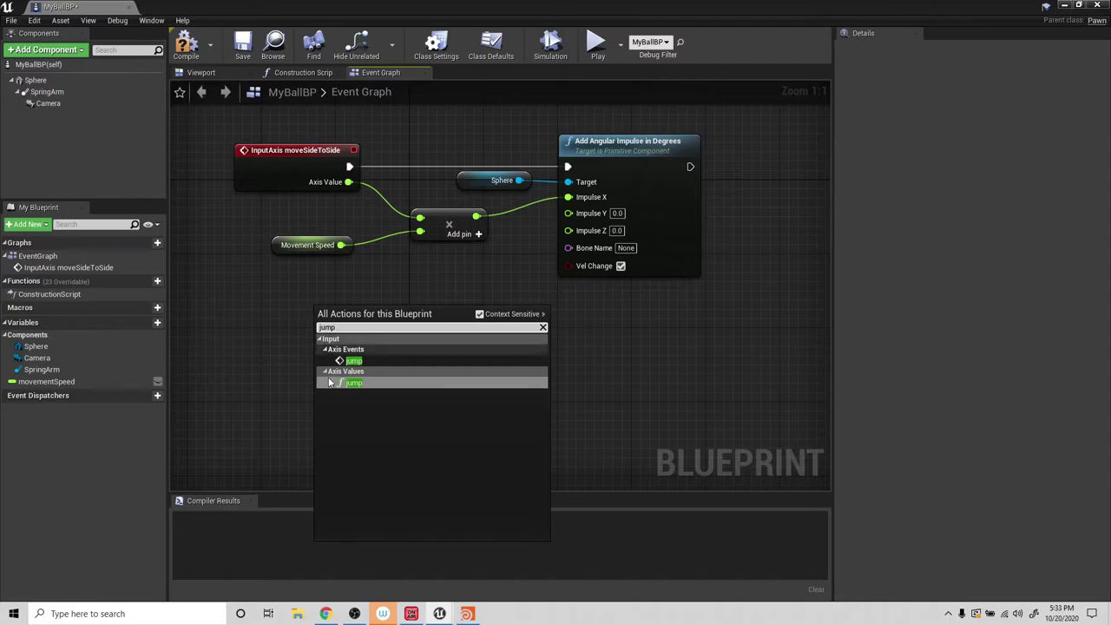
left_click(351, 360)
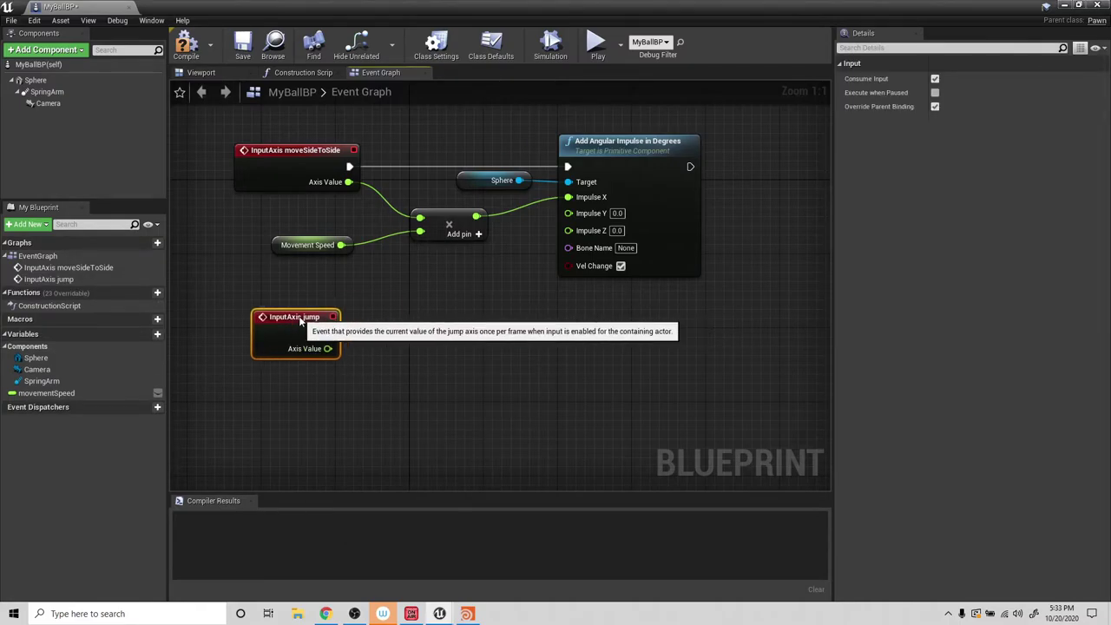
Attach an Add Impulse (Sphere) node to the jump event's execution output and tidy the new Sphere node's position.
left_click_drag(328, 333, 514, 328)
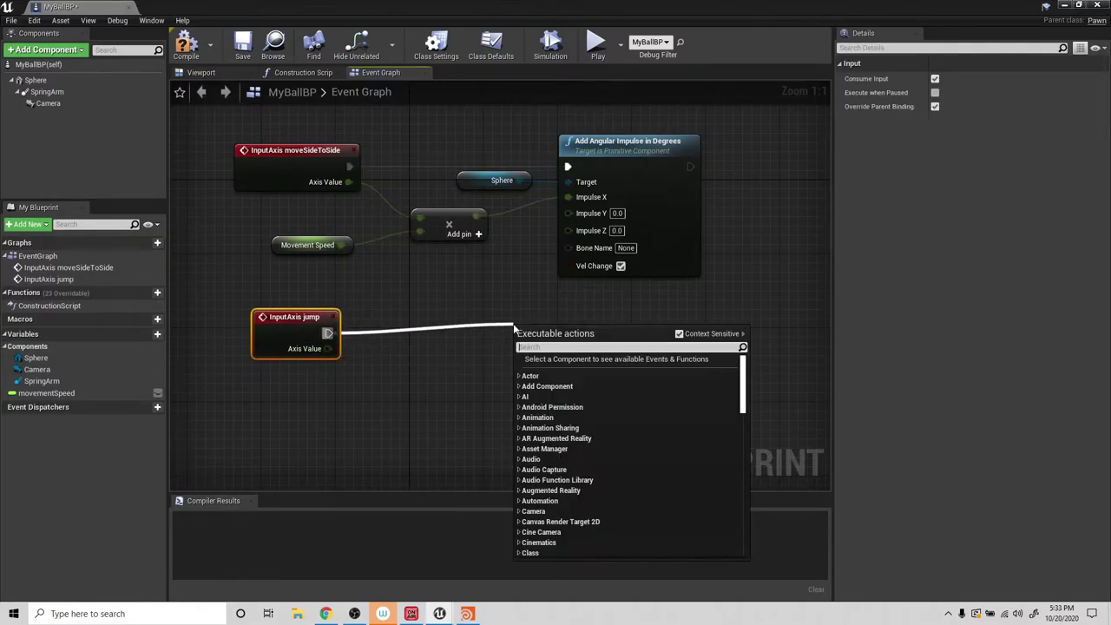
type("in")
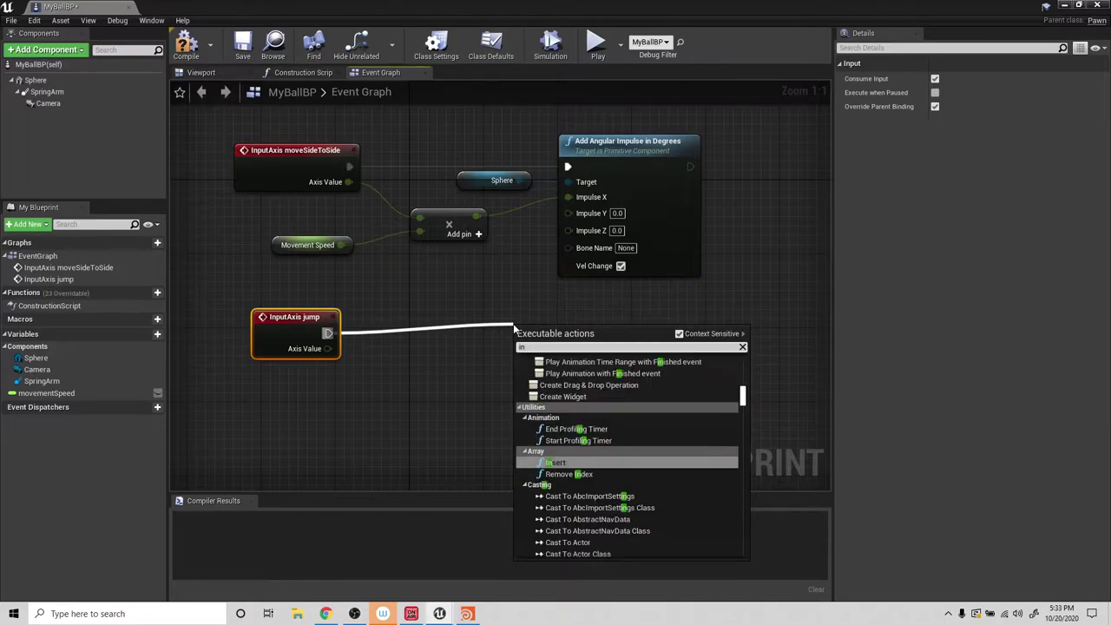
key("BackSpace")
type("mpuls")
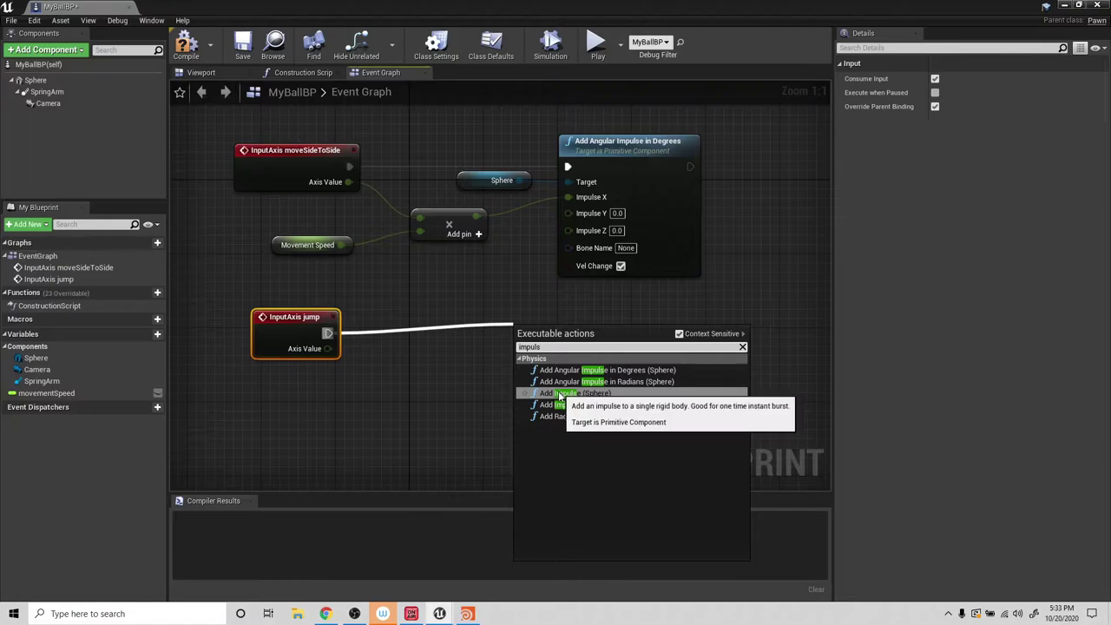
left_click(560, 393)
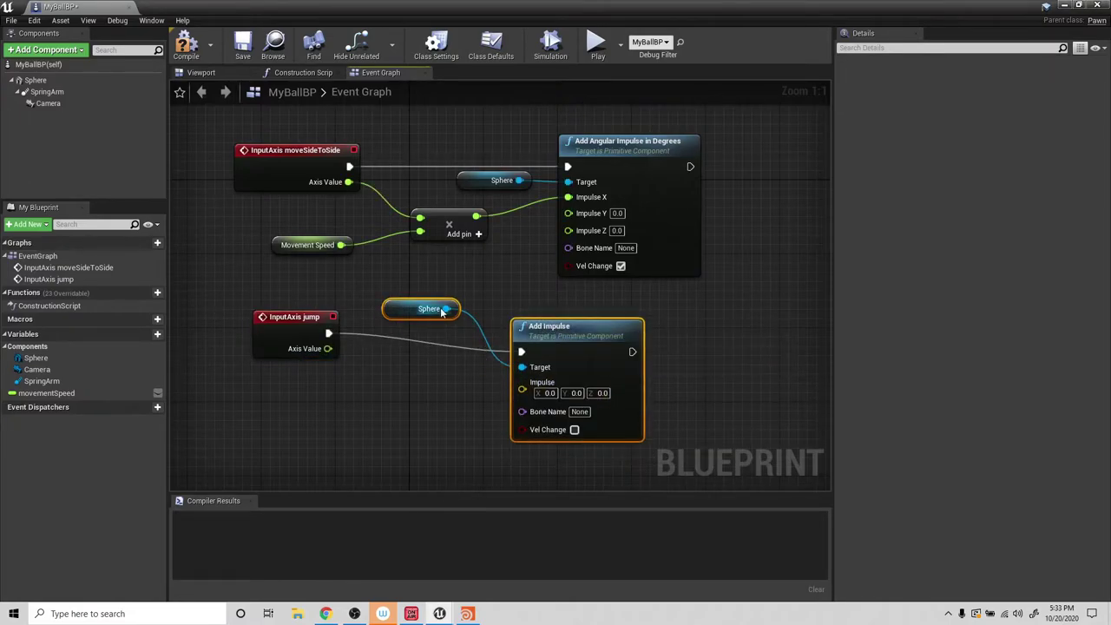
left_click_drag(407, 311, 405, 357)
left_click(404, 310)
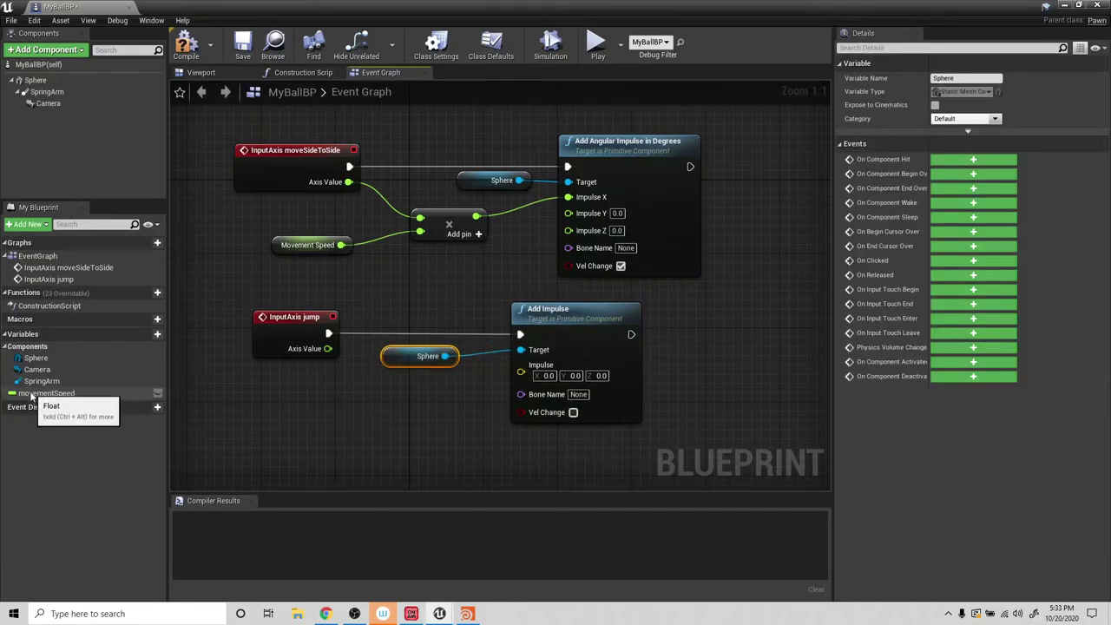
Create a variable named jumpHeight with the Integer type.
left_click(145, 335)
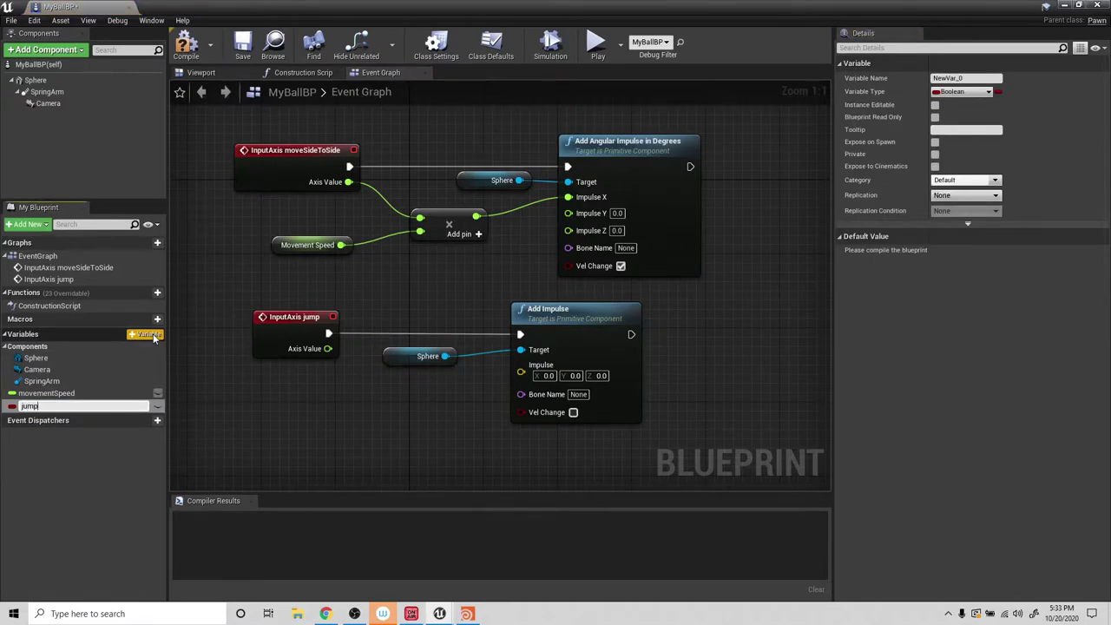
type("jumpHeight")
key("Return")
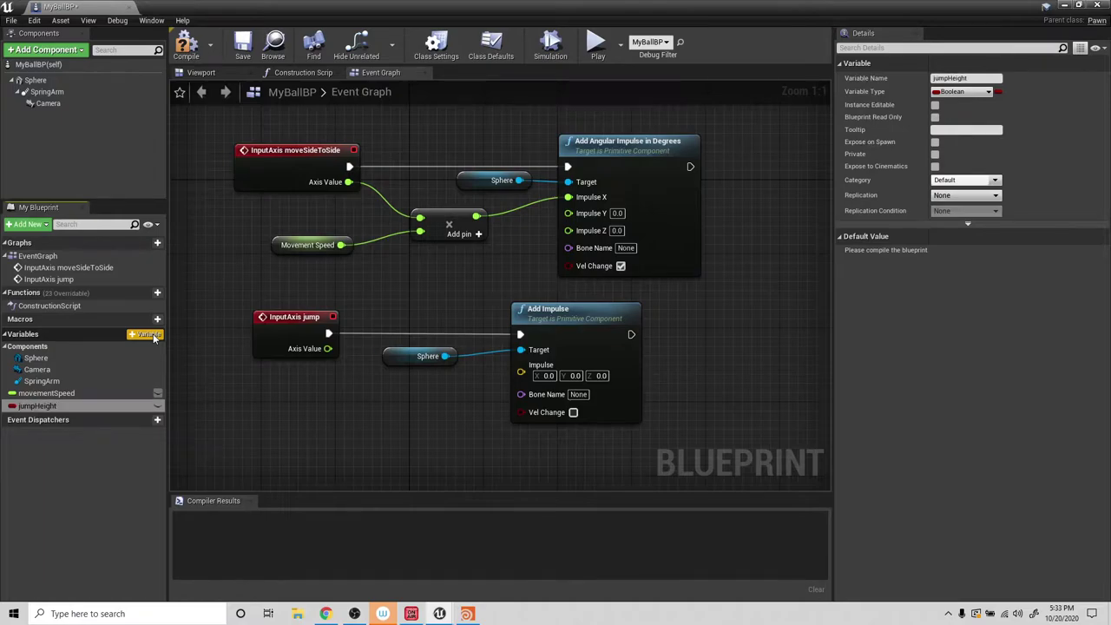
left_click(12, 405)
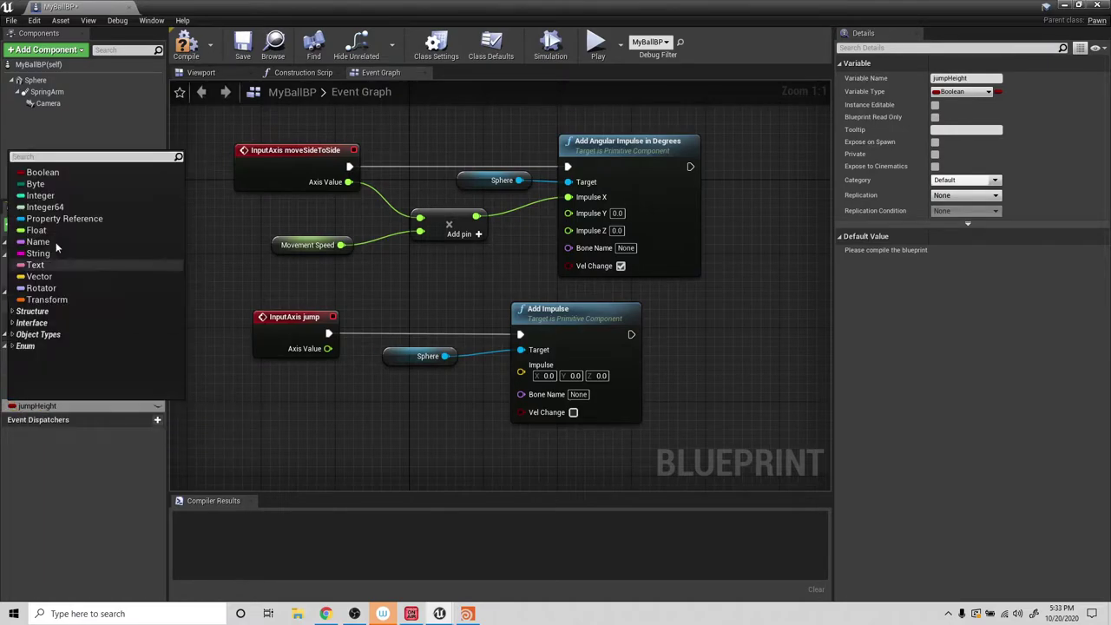
left_click(40, 195)
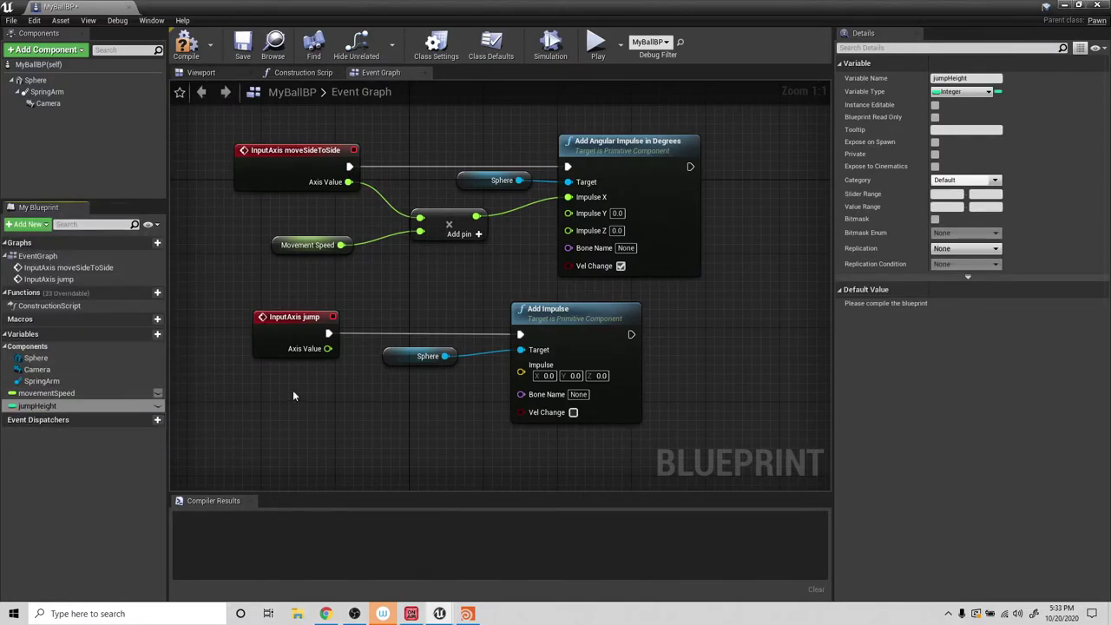
Split the Impulse vector pin of the Add Impulse node into X, Y and Z and enable Vel Change.
right_click(539, 367)
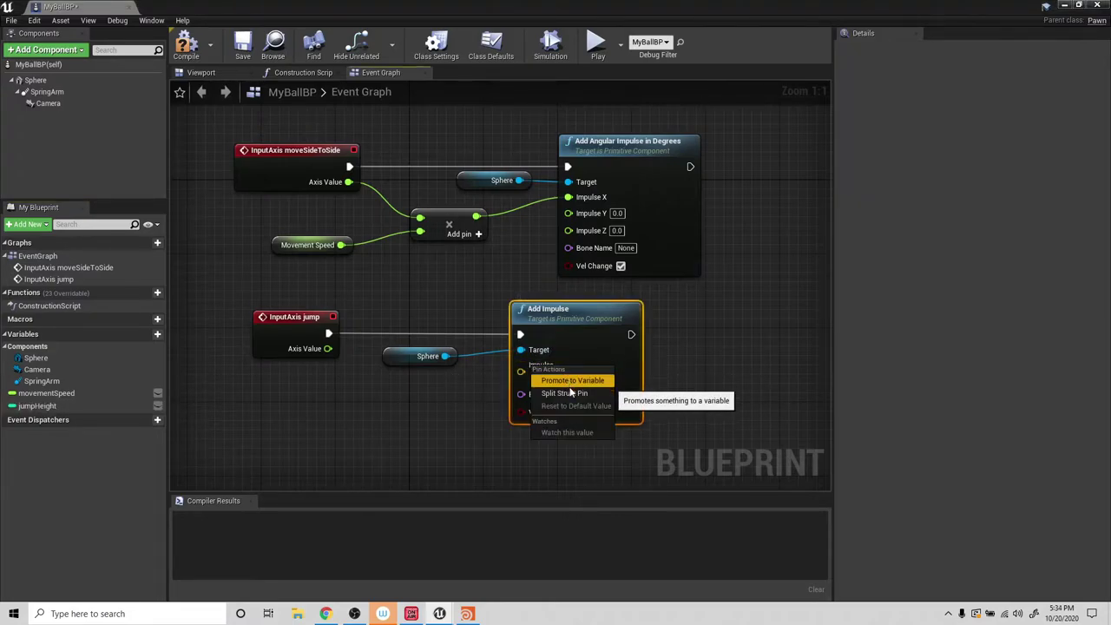
left_click(554, 393)
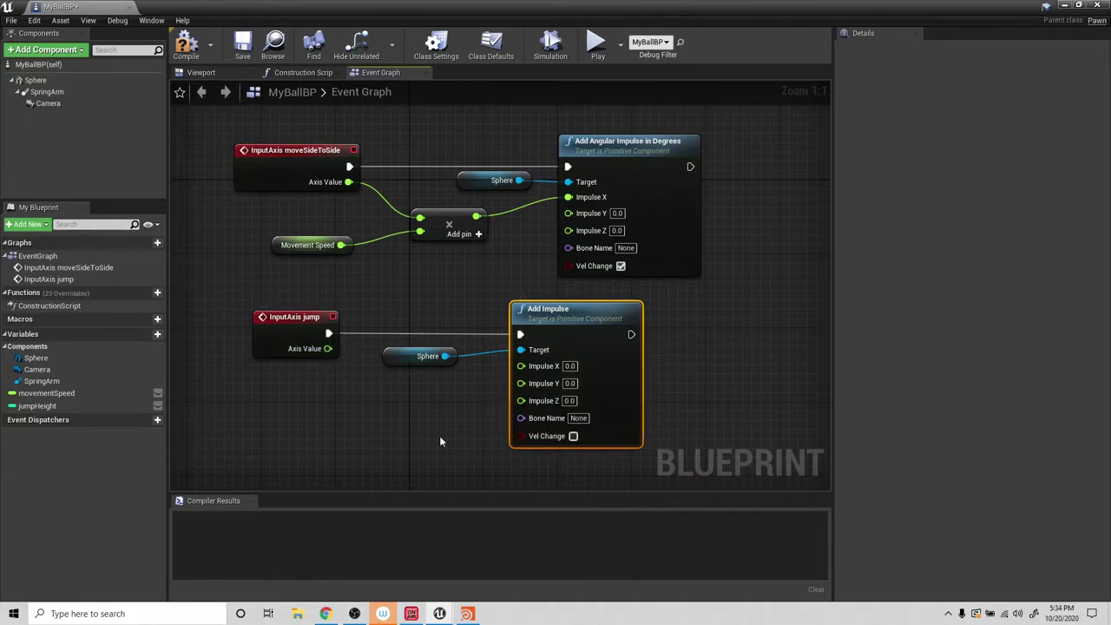
left_click(573, 435)
Change jumpHeight's type to Float and place a Get node for it below the jump event.
left_click(12, 405)
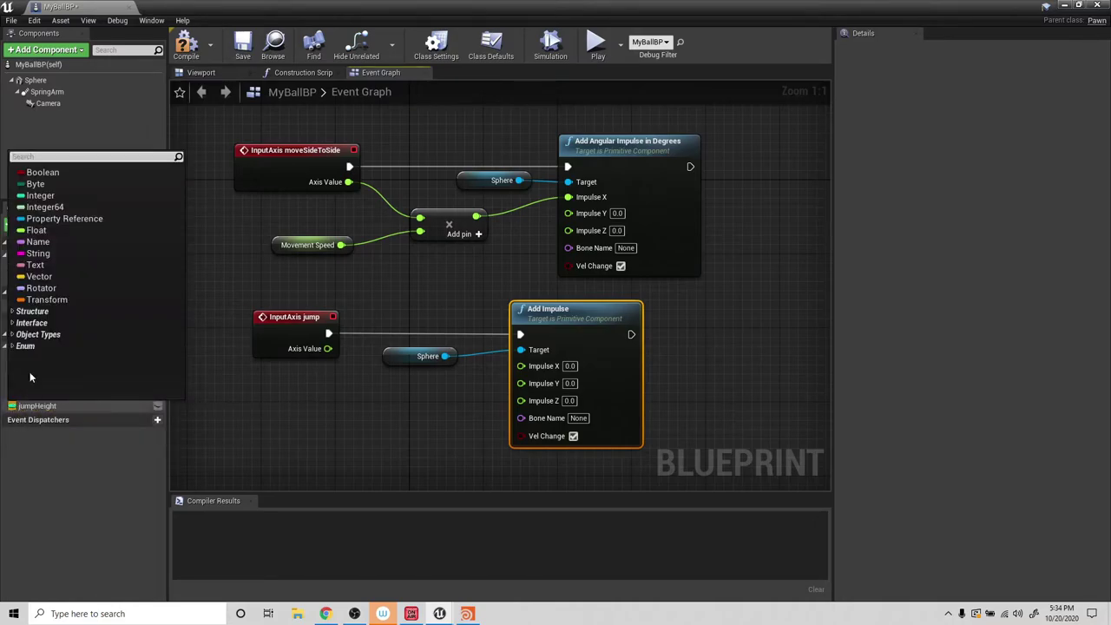
left_click(26, 231)
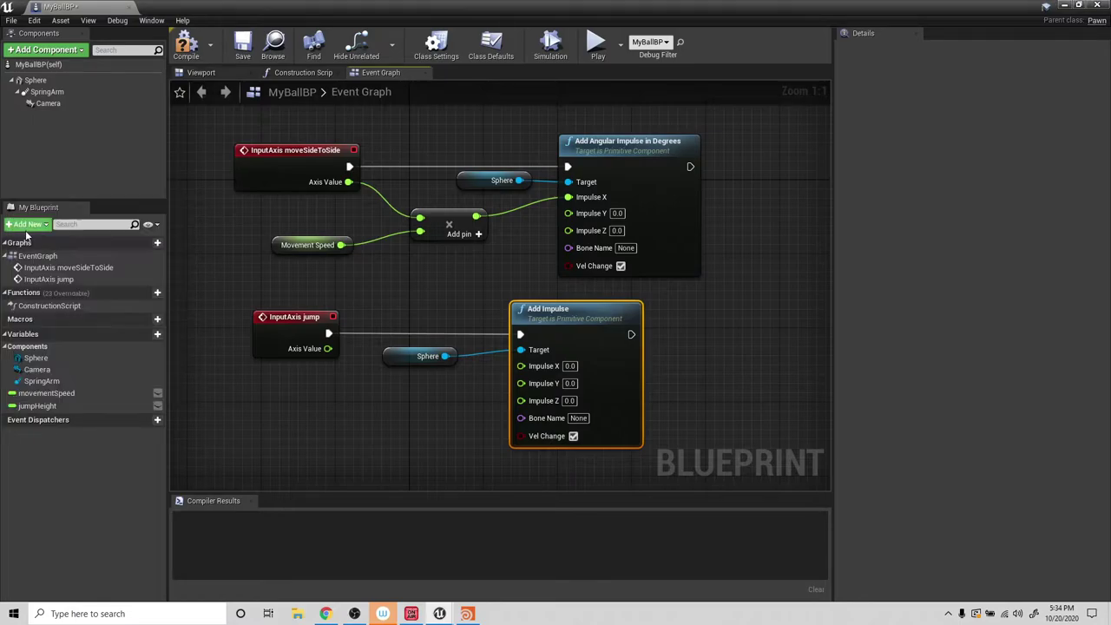
left_click_drag(35, 405, 271, 413)
left_click(304, 429)
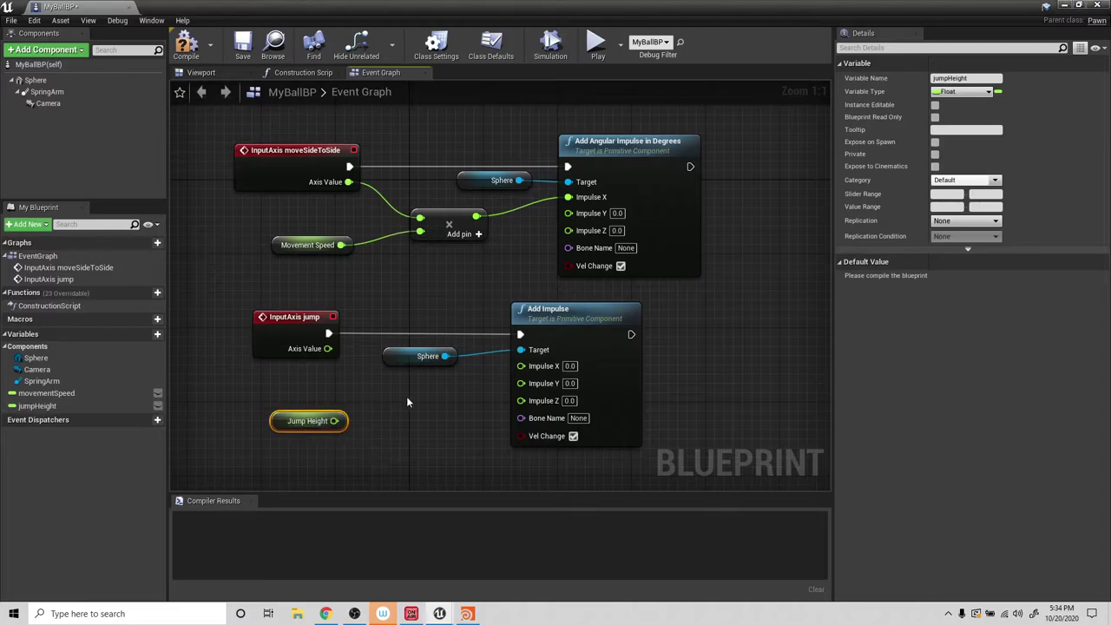
Duplicate the multiplication node and wire the jump Axis Value and Jump Height through the copy into Impulse Z.
left_click(435, 223)
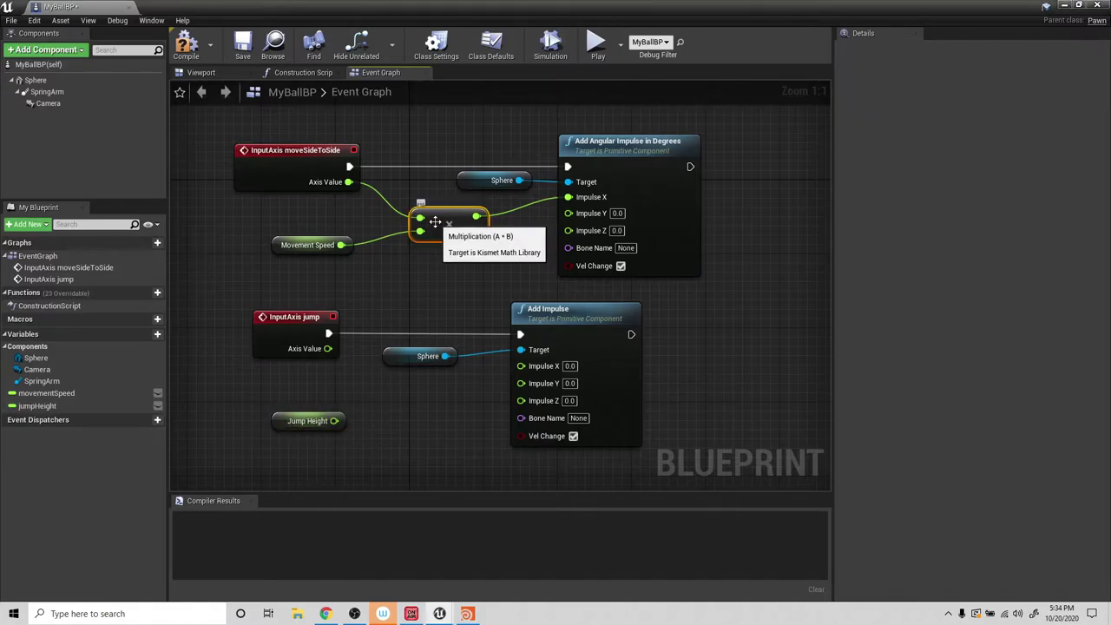
key("ctrl+c")
key("ctrl+v")
left_click_drag(422, 368, 422, 406)
left_click_drag(328, 348, 521, 400)
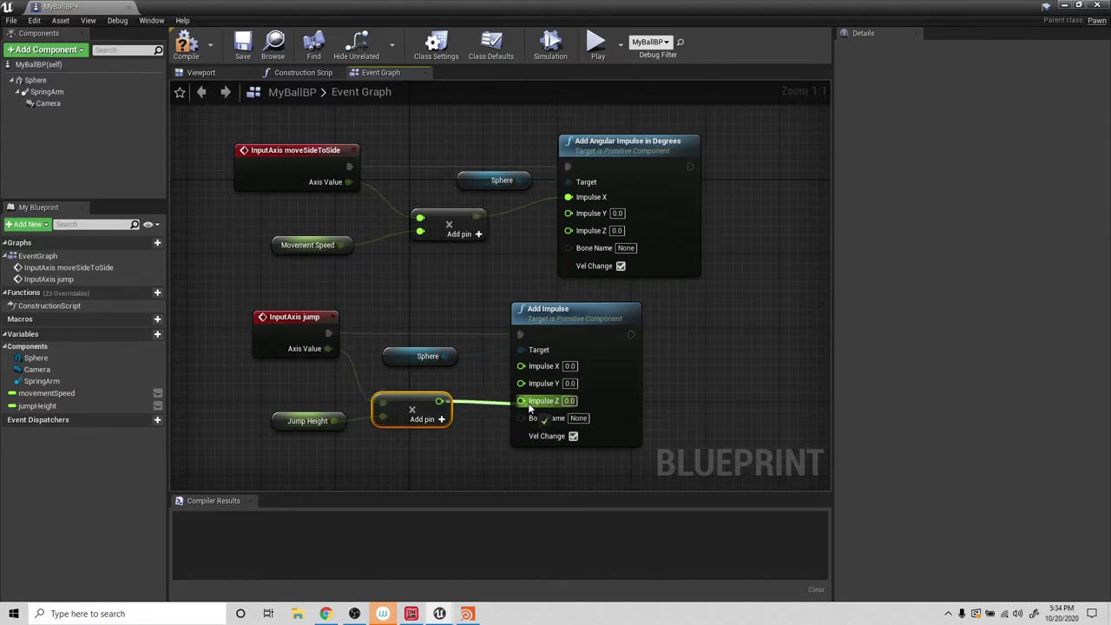
Set the default value of the jumpHeight variable to 100 and compile the blueprint.
left_click(282, 417)
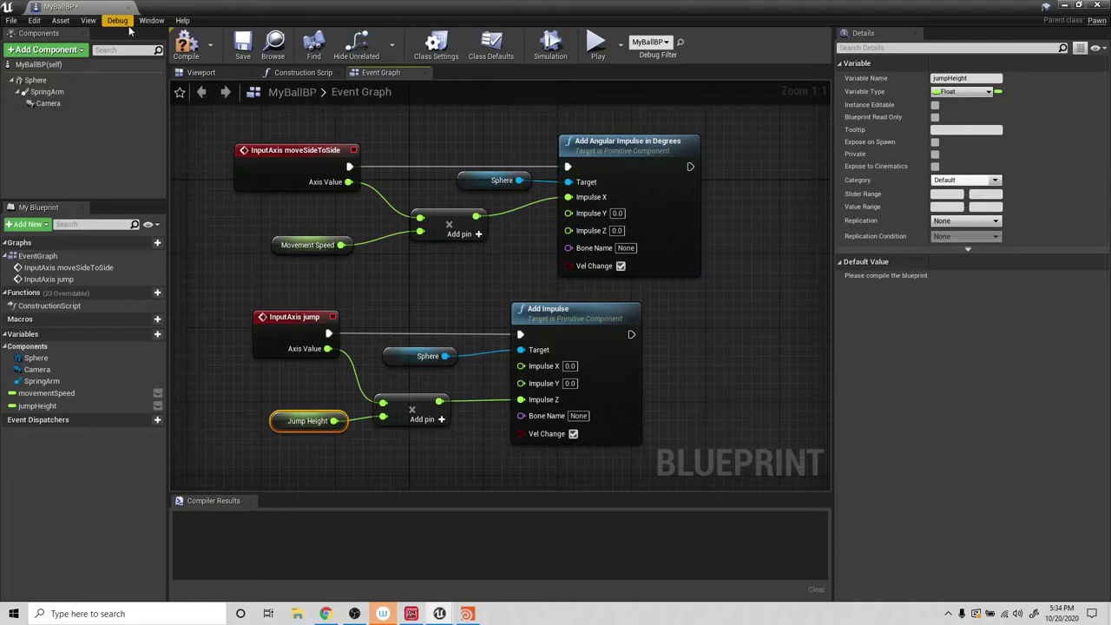
left_click(185, 44)
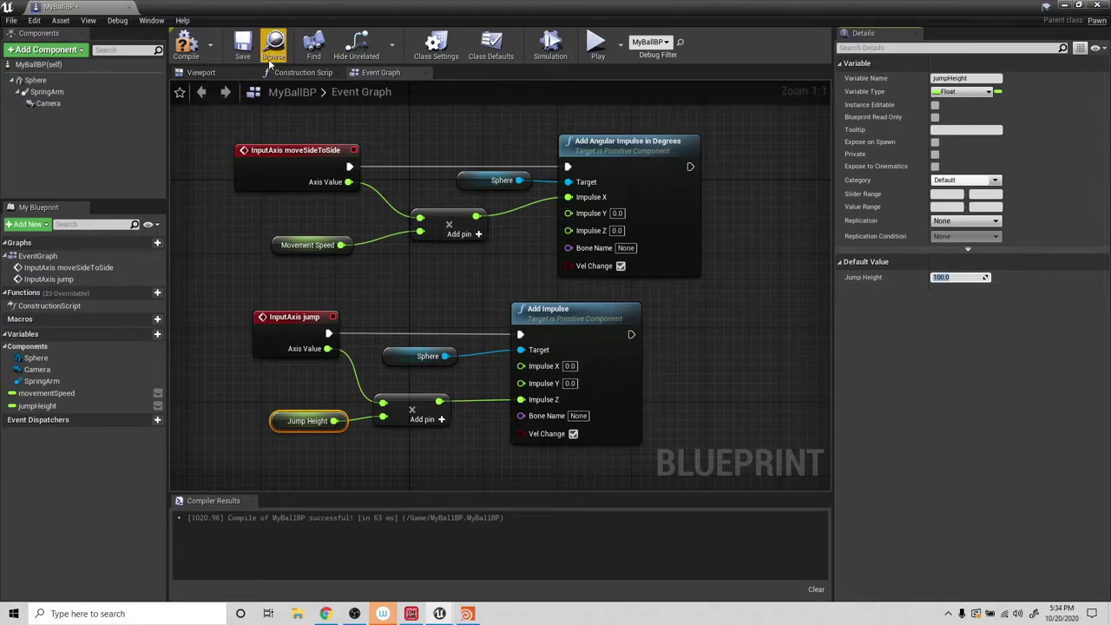
left_click(186, 44)
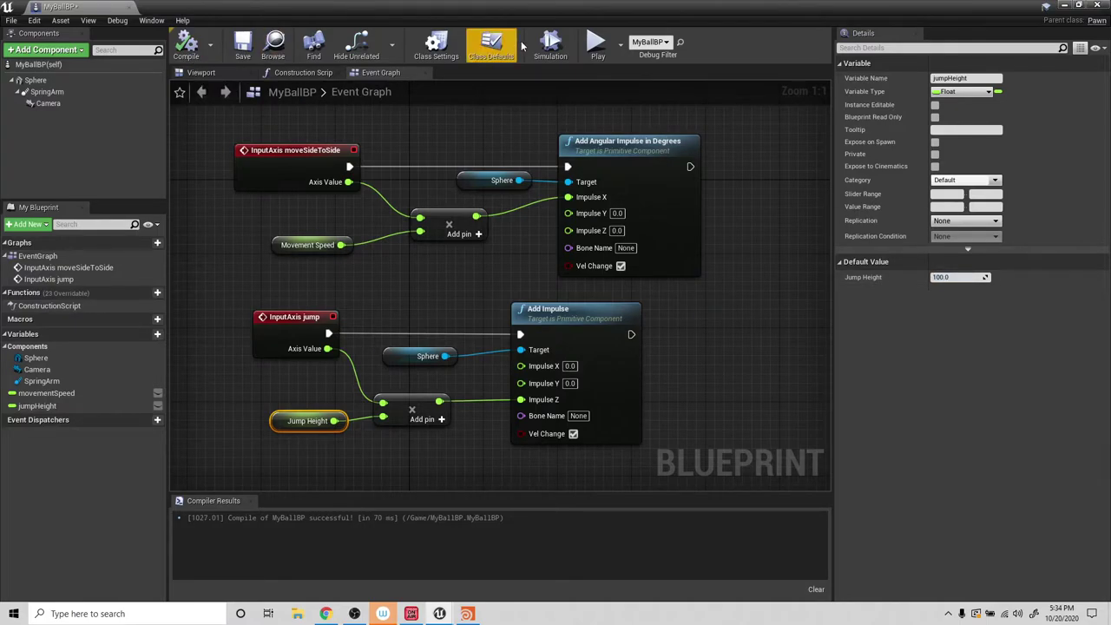
Play the level from the level editor and test the ball's side-to-side rolling and repeated jumping, ending the session when done.
left_click(1066, 6)
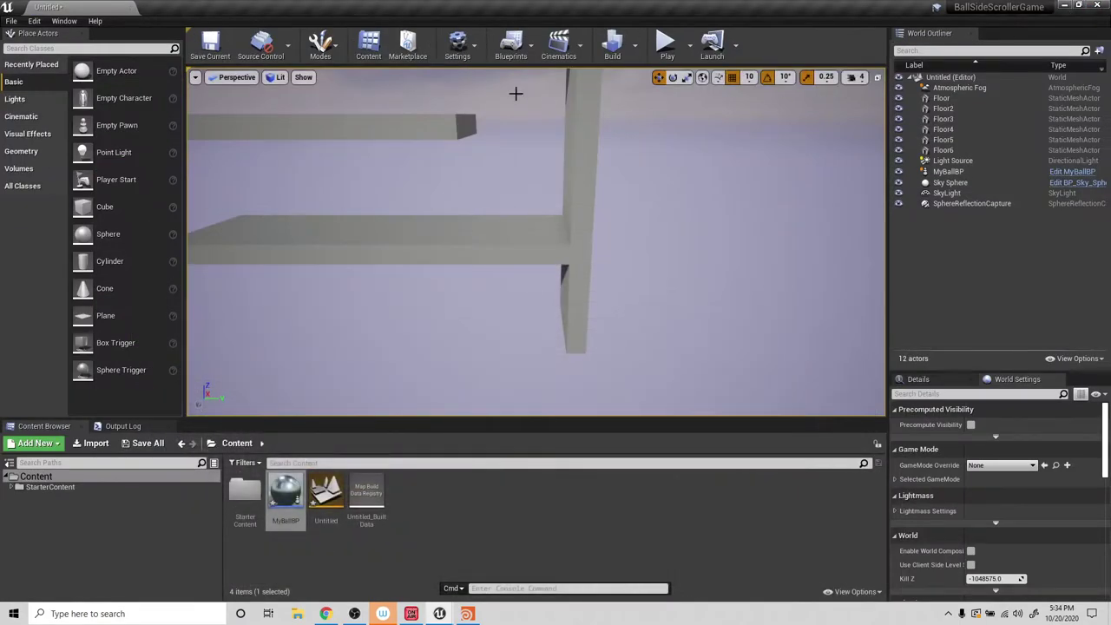
left_click(665, 43)
key("d")
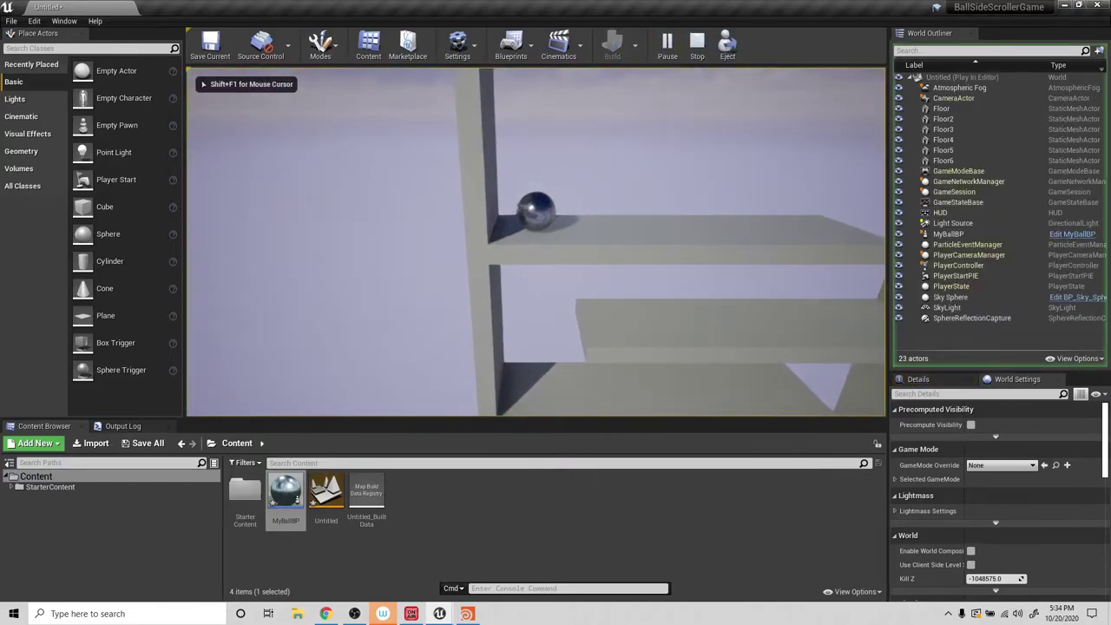
key("a")
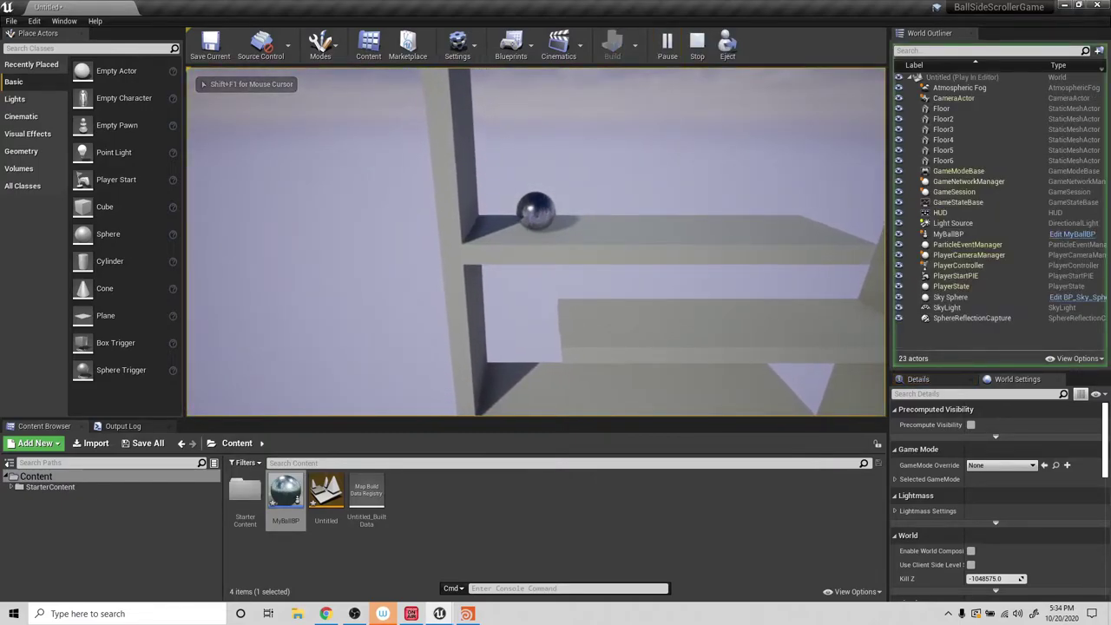
key("space")
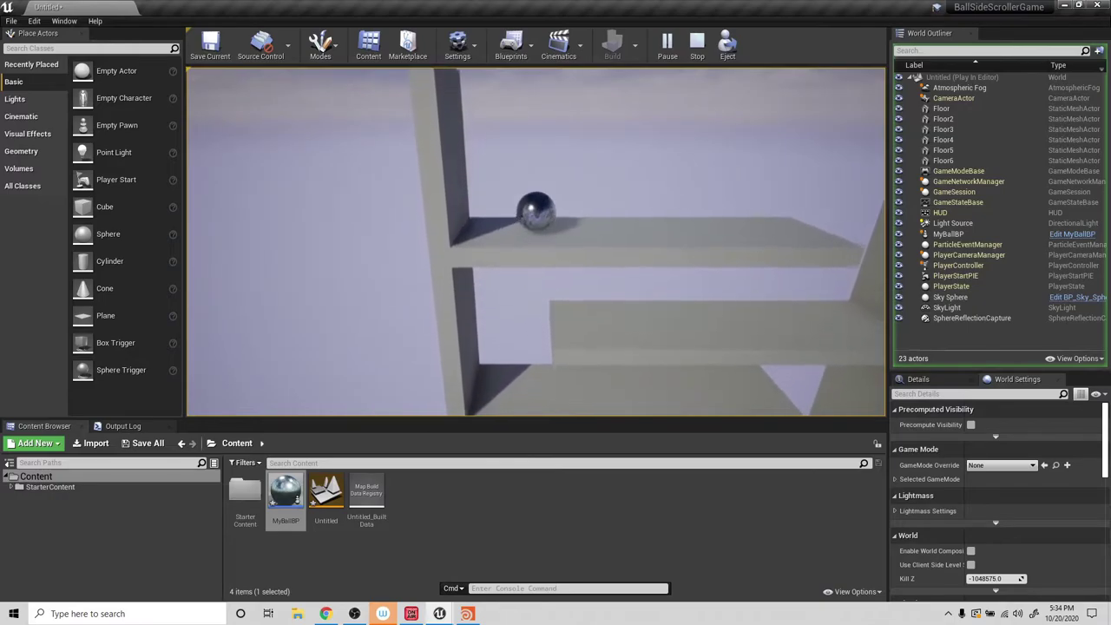
key("Right")
key("space")
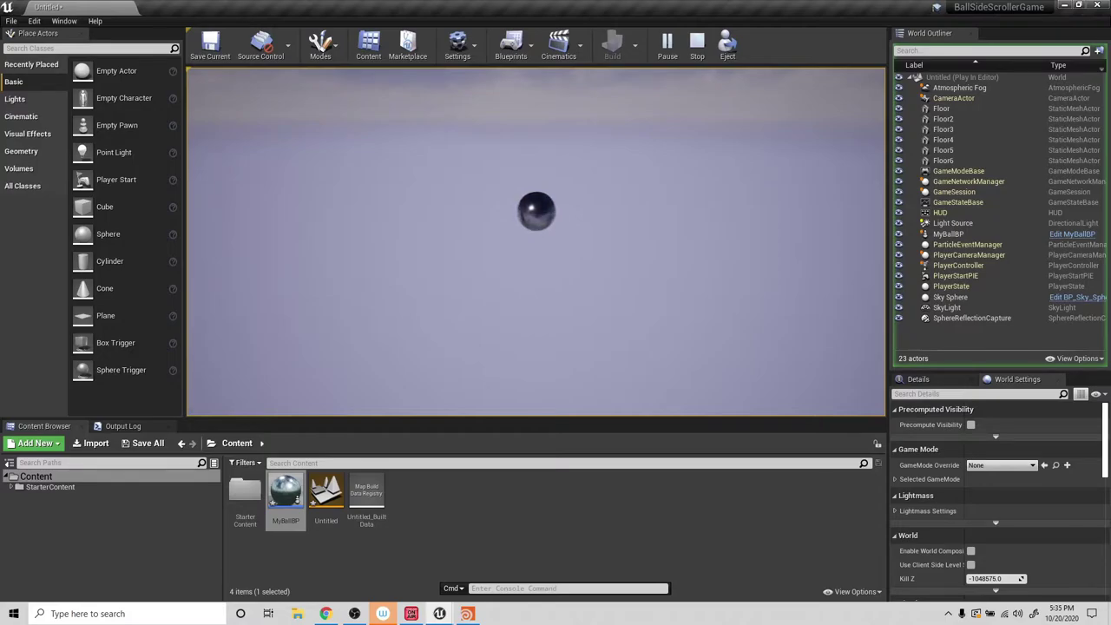
key("Escape")
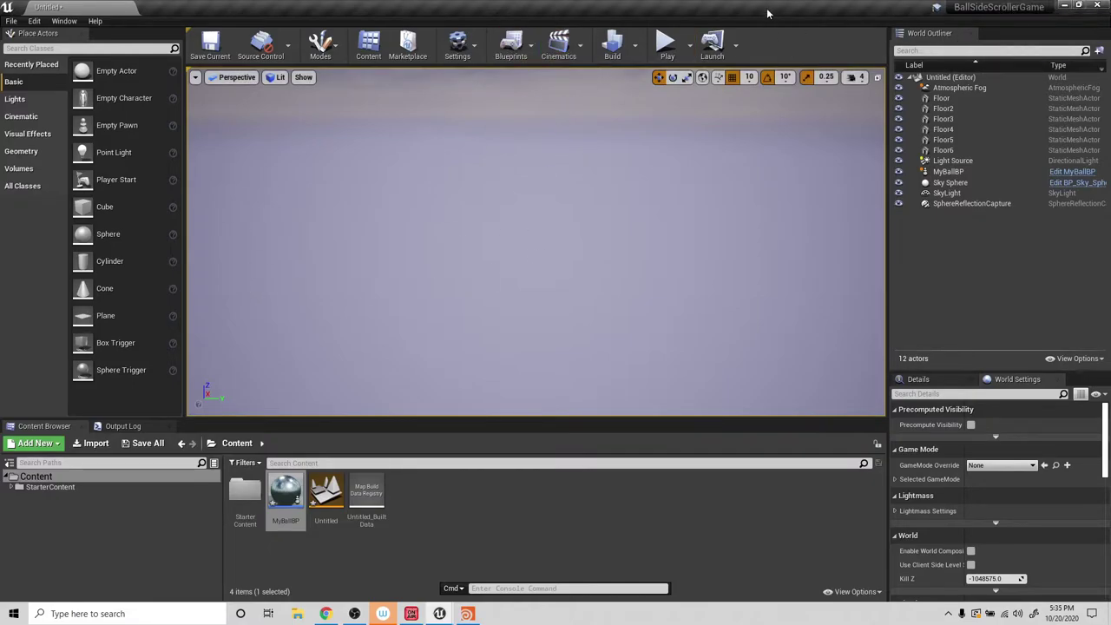
Run the level again to recheck how the ball jumps from its starting platform, then stop the simulation.
left_click(665, 44)
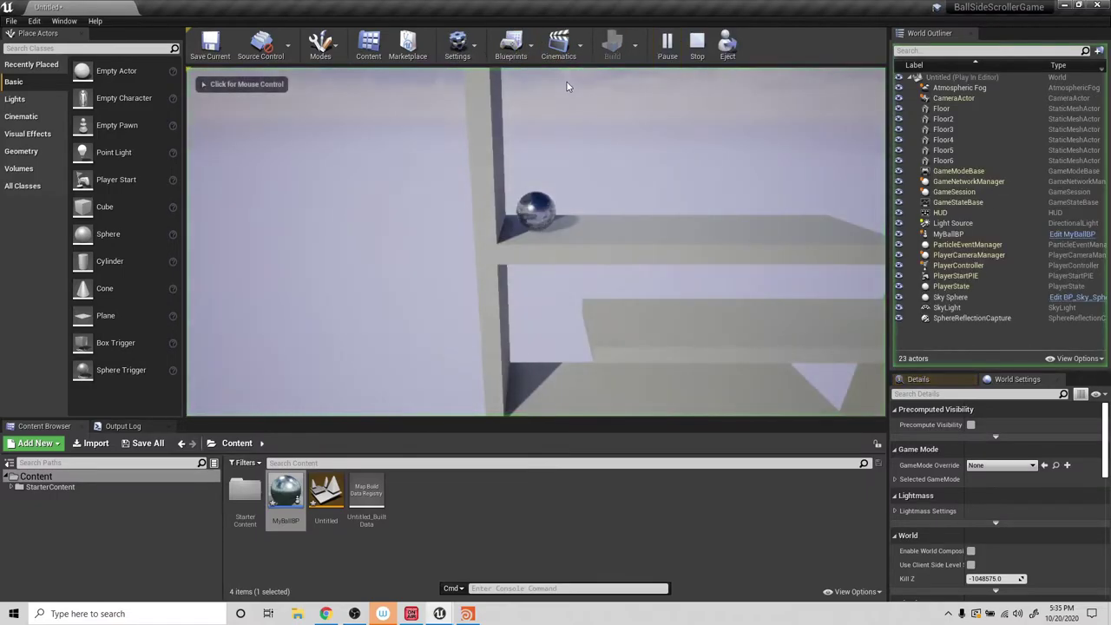
key("space")
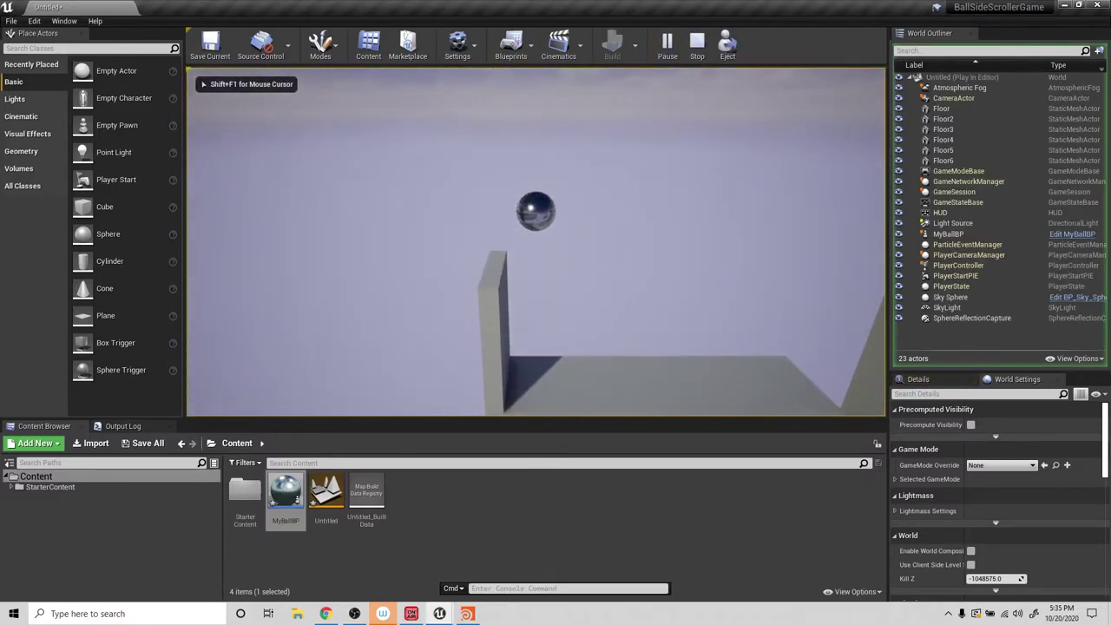
key("d")
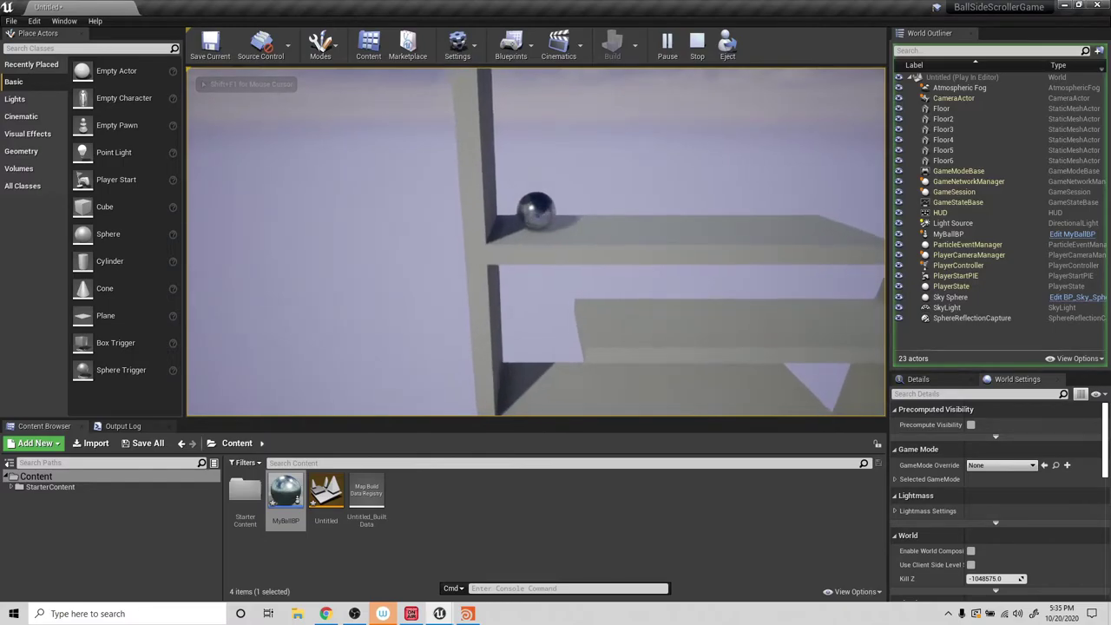
key("space")
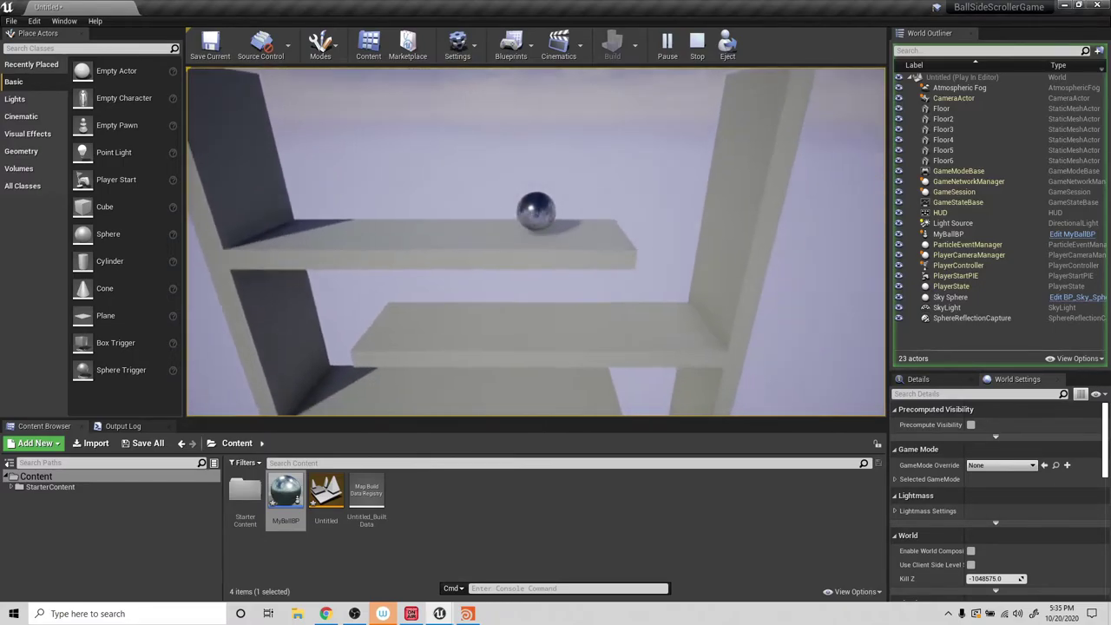
key("Escape")
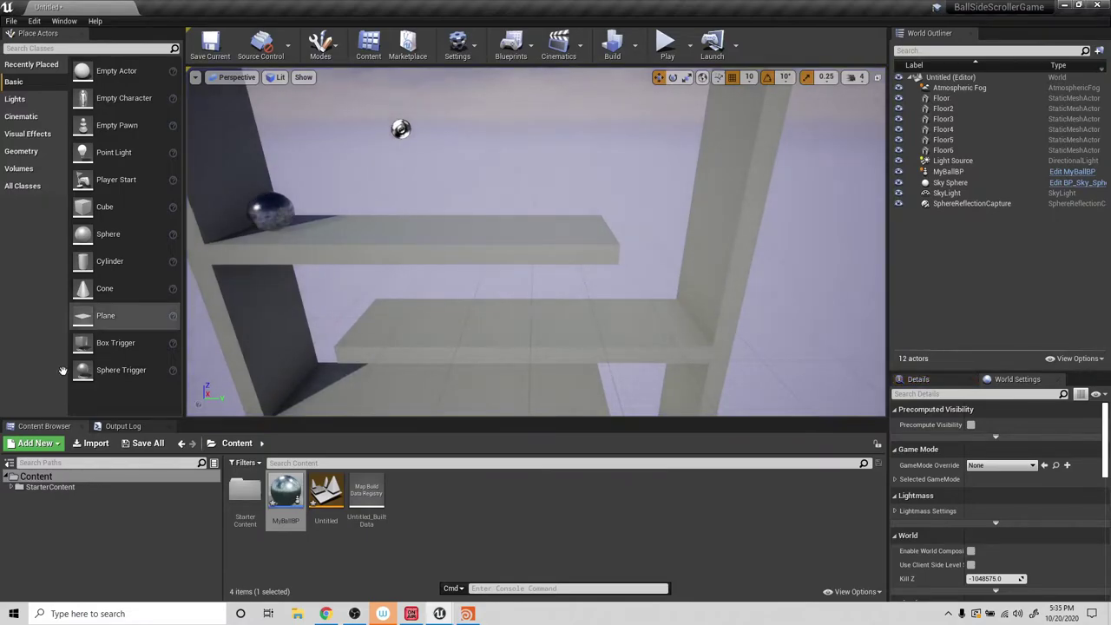
Add a Boolean variable named canJump to the MyBallBP blueprint.
double_click(286, 491)
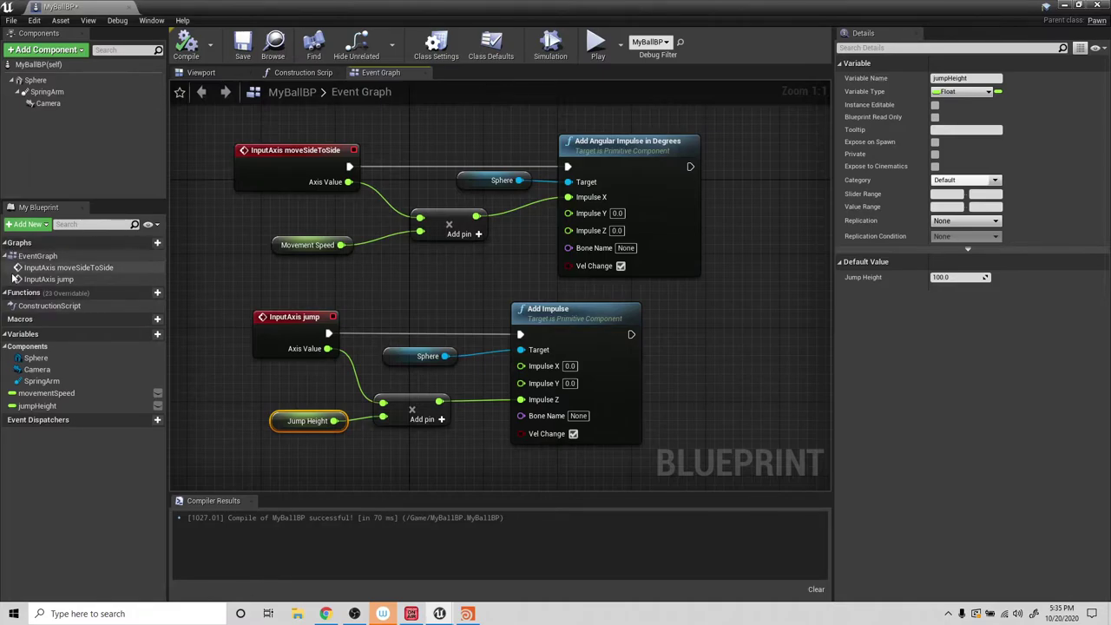
left_click(157, 333)
left_click(11, 418)
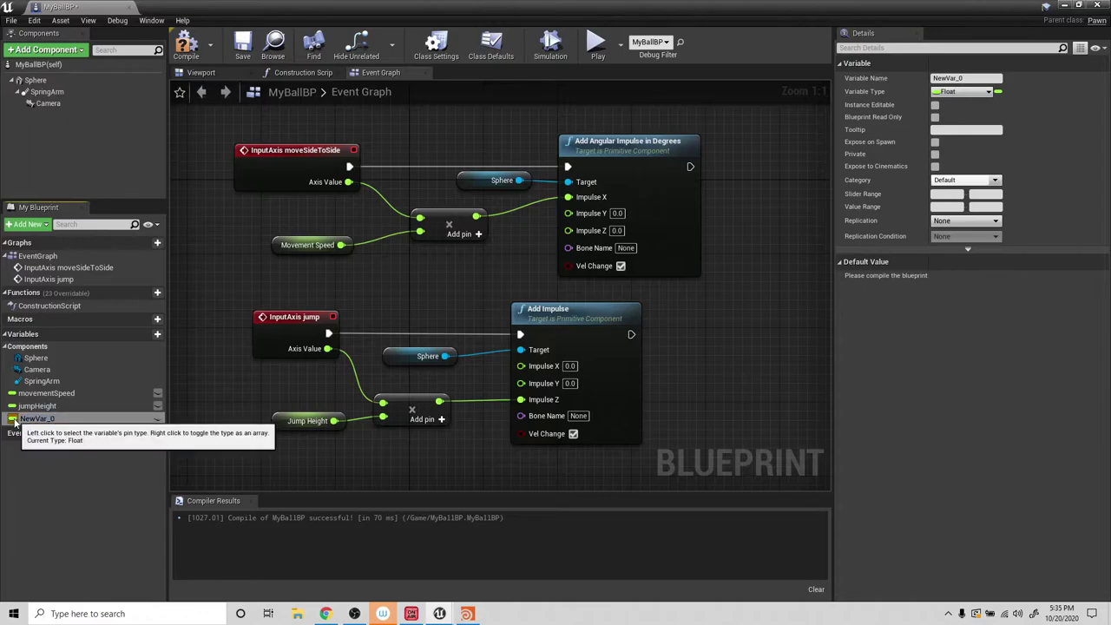
left_click(14, 422)
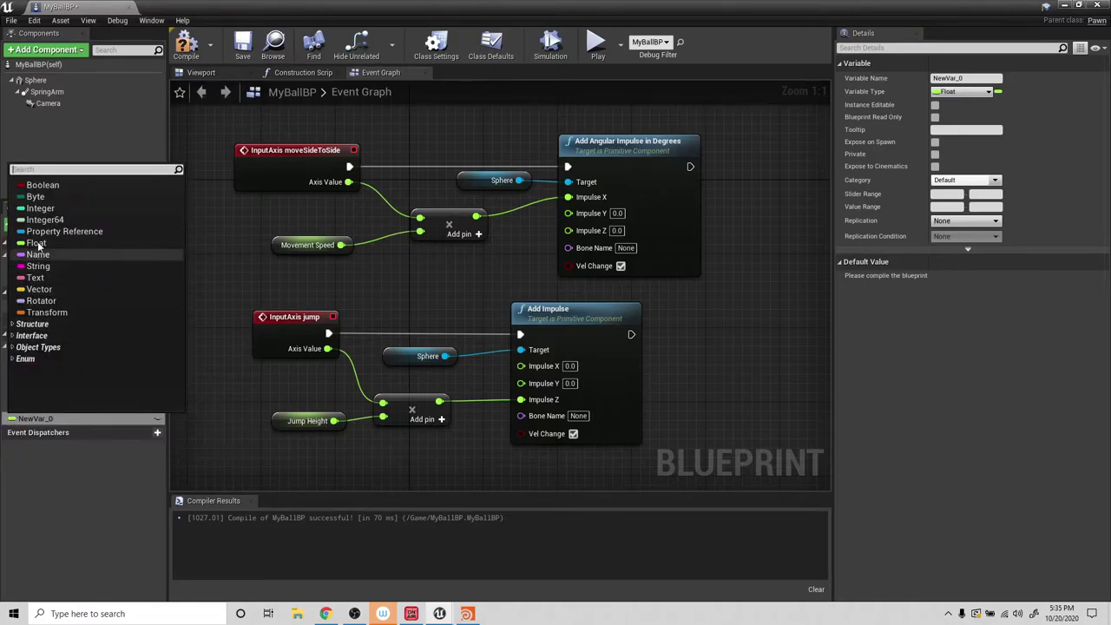
left_click(47, 186)
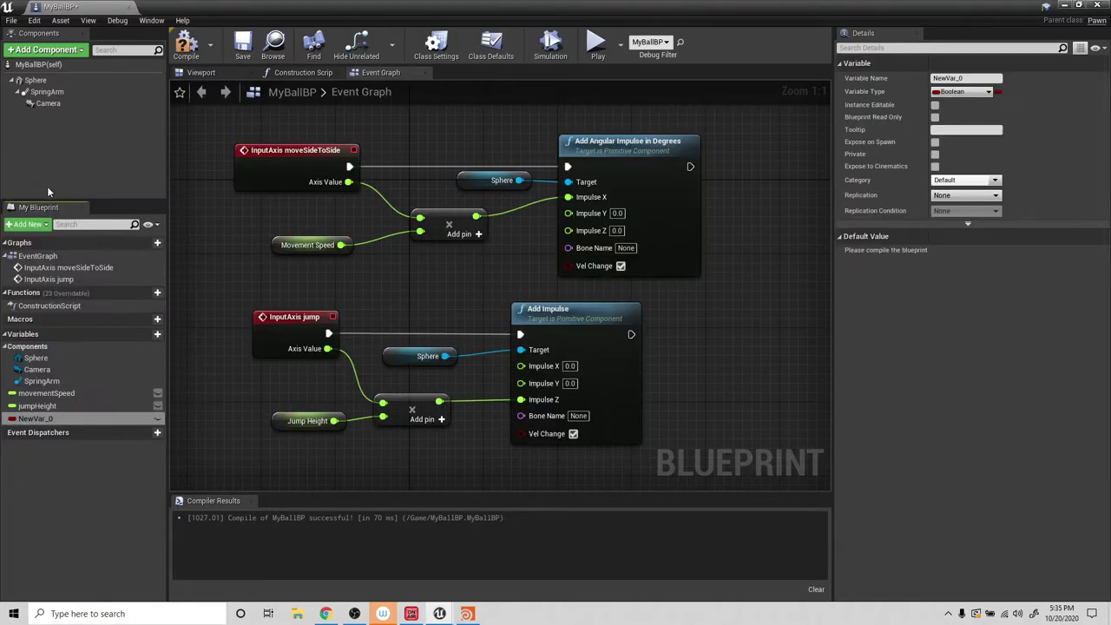
left_click(43, 422)
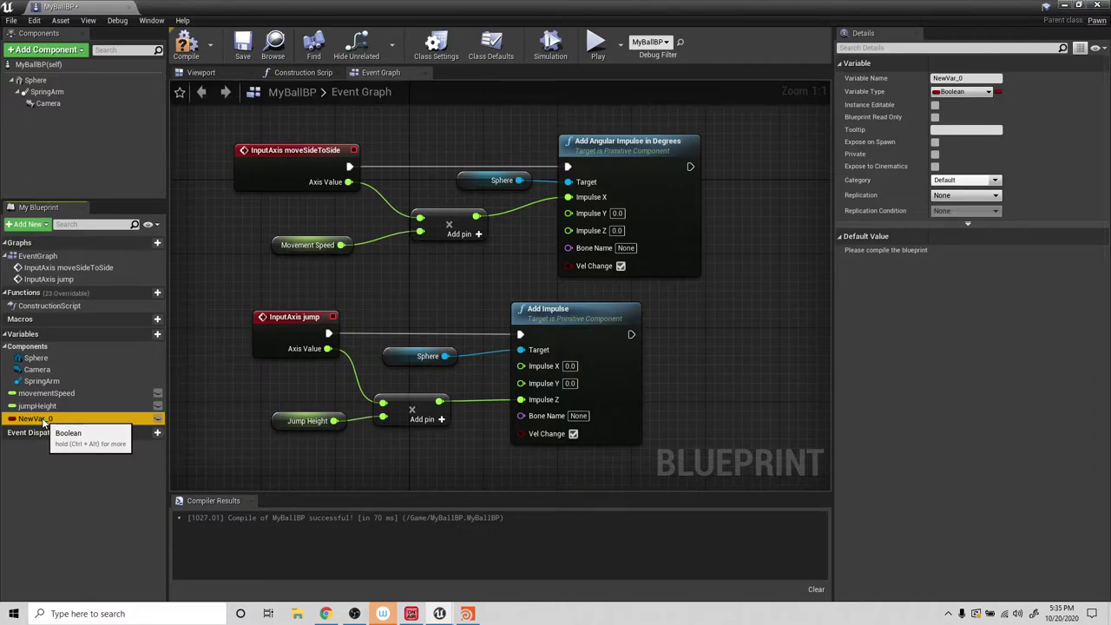
right_click(42, 417)
left_click(41, 418)
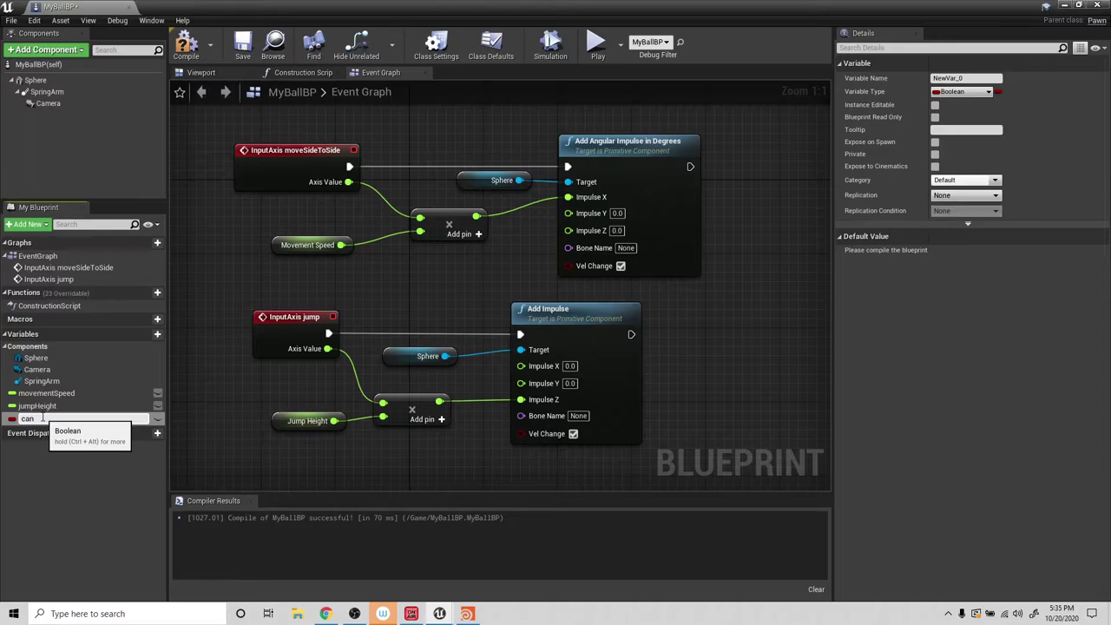
key("Return")
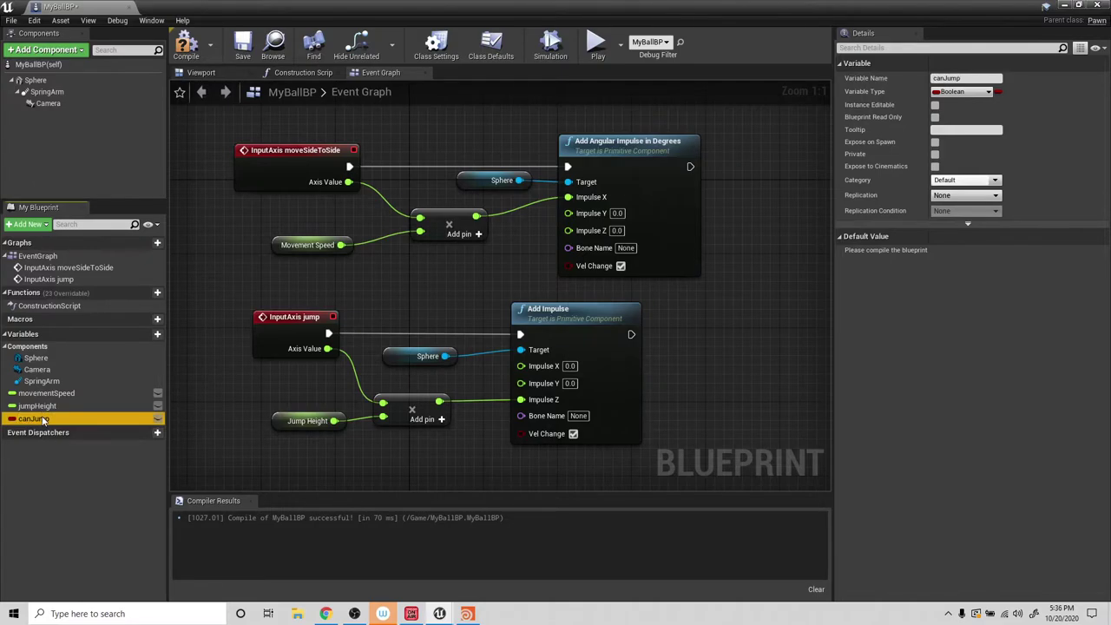
left_click_drag(39, 405, 662, 345)
left_click(695, 371)
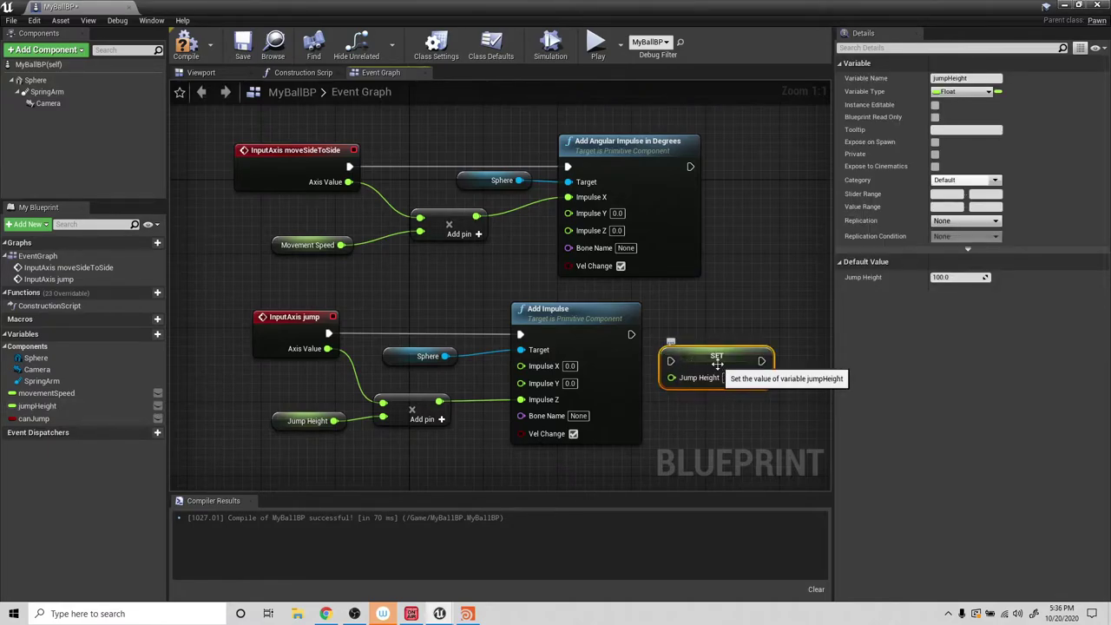
key("Delete")
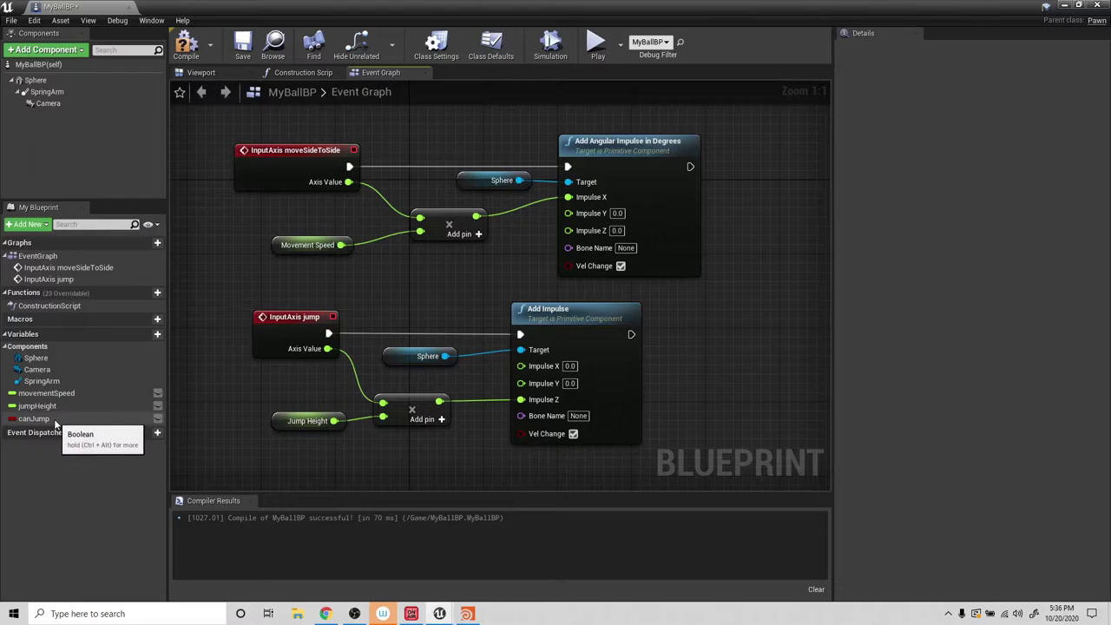
Add a Set canJump node executed after Add Impulse in the jump chain, with Can Jump set to false.
left_click_drag(53, 418, 375, 417)
left_click_drag(689, 371, 716, 369)
left_click(727, 394)
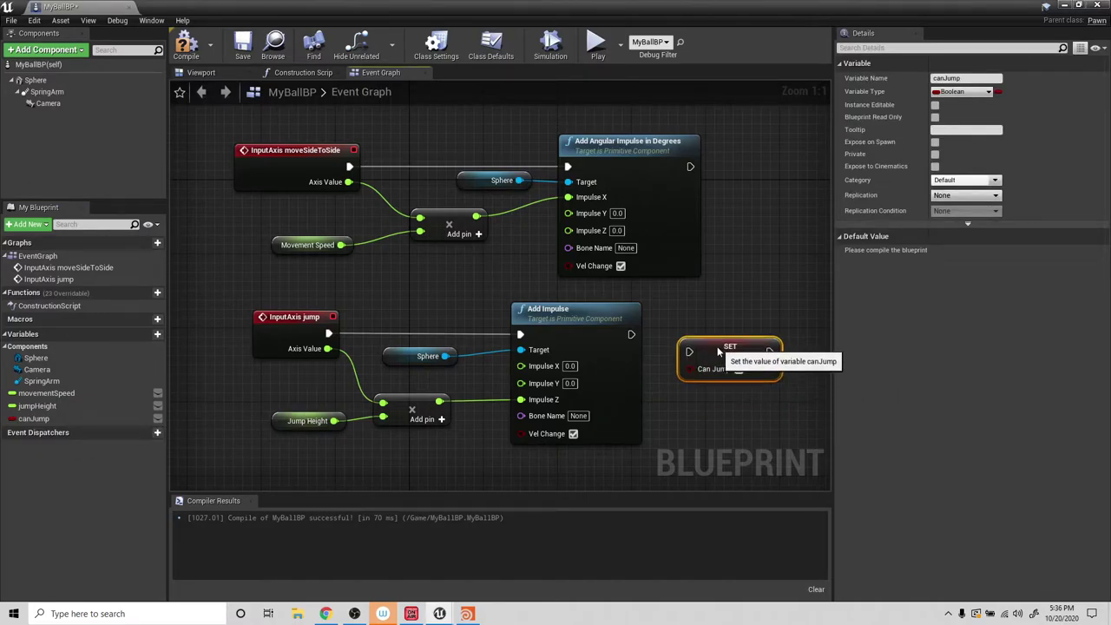
left_click_drag(631, 335, 773, 350)
left_click(766, 359)
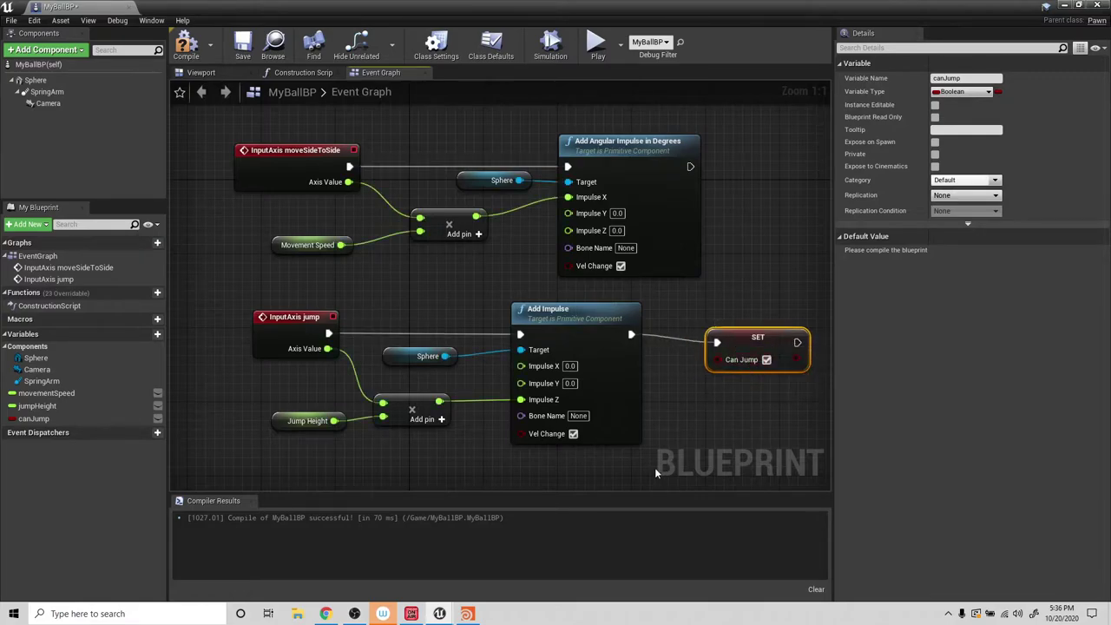
left_click(765, 360)
Compile the blueprint, set the canJump variable's default value to true, and recompile.
left_click(193, 45)
left_click(100, 418)
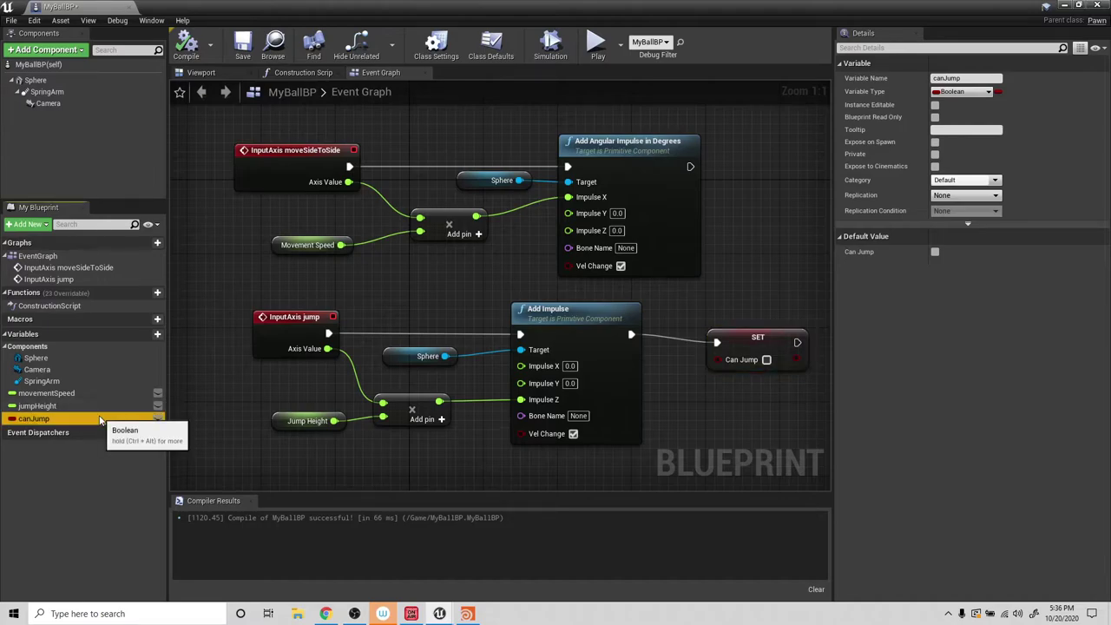
left_click(934, 252)
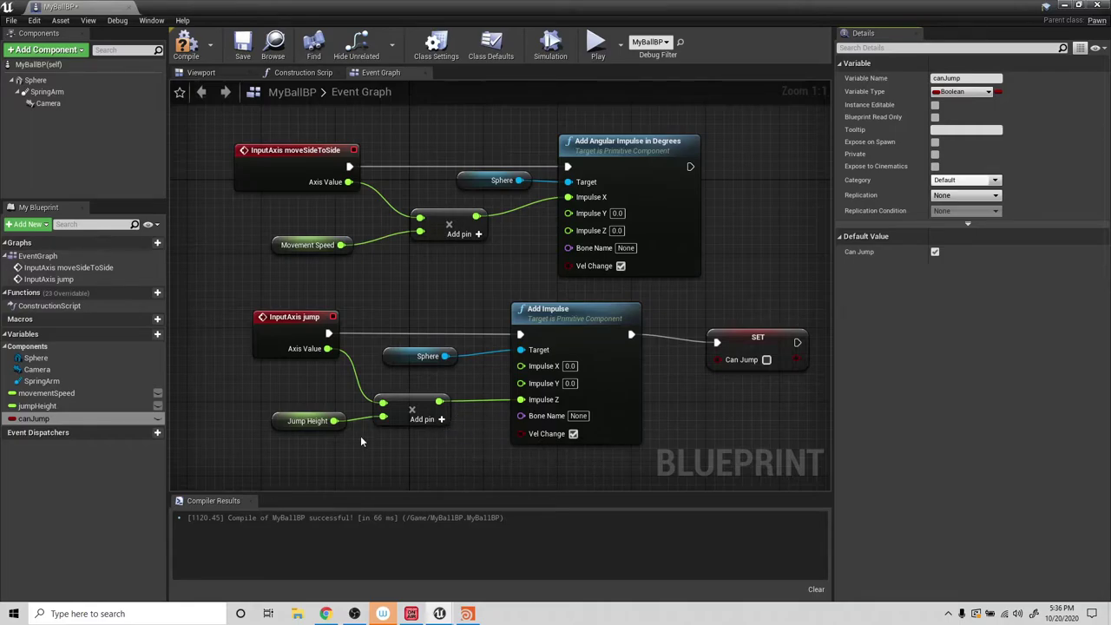
left_click(178, 47)
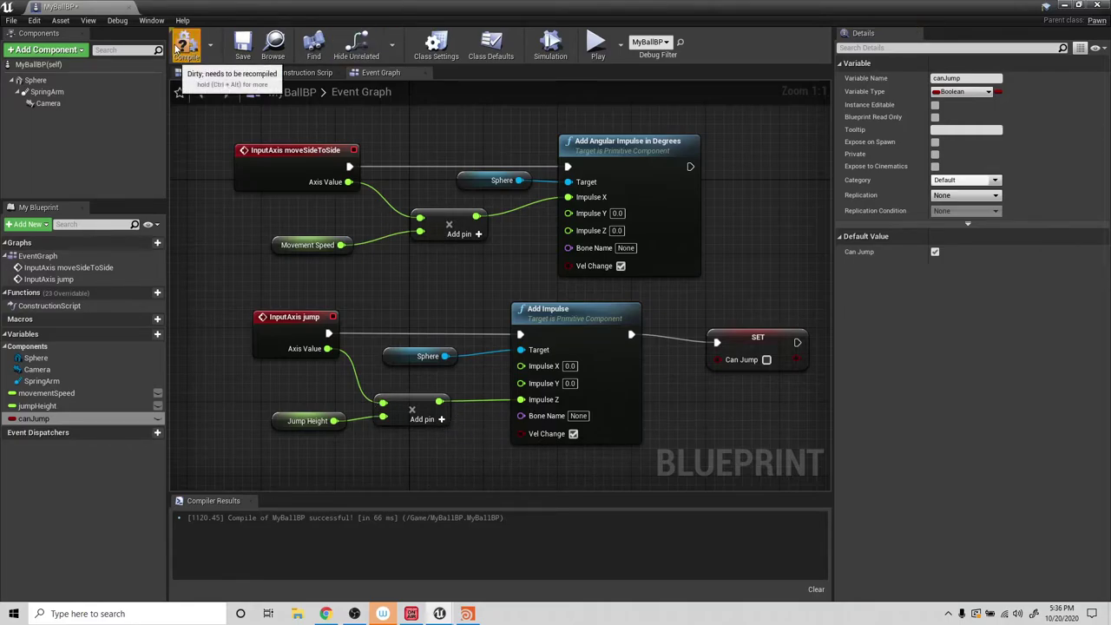
Play the level to test whether the ball can still jump repeatedly with the canJump setter in place, then stop.
left_click(1073, 5)
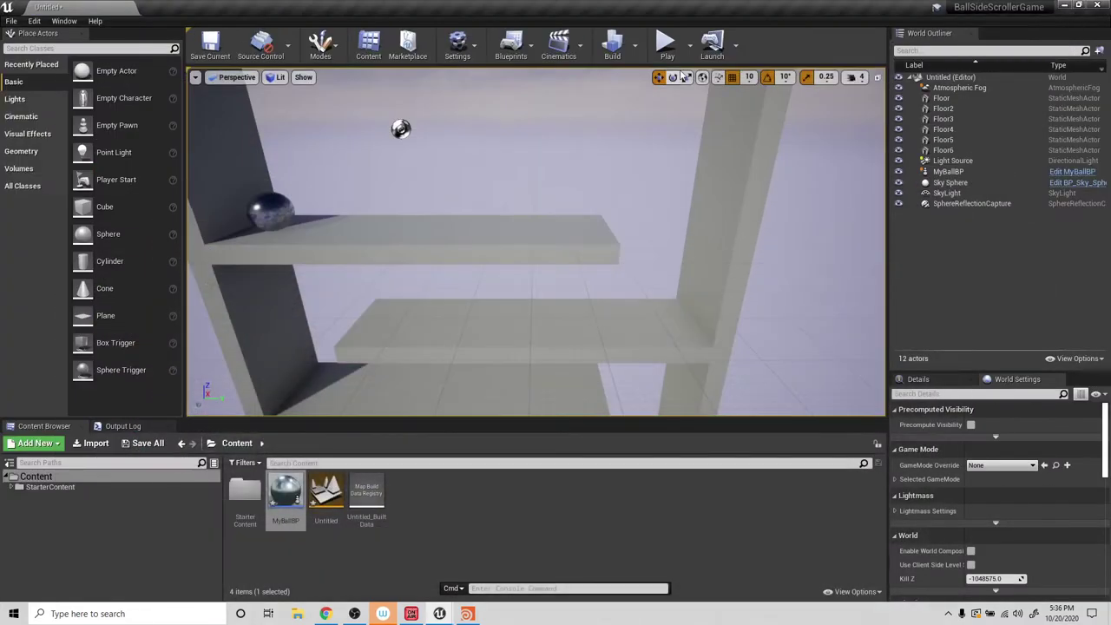
left_click(665, 43)
left_click(563, 158)
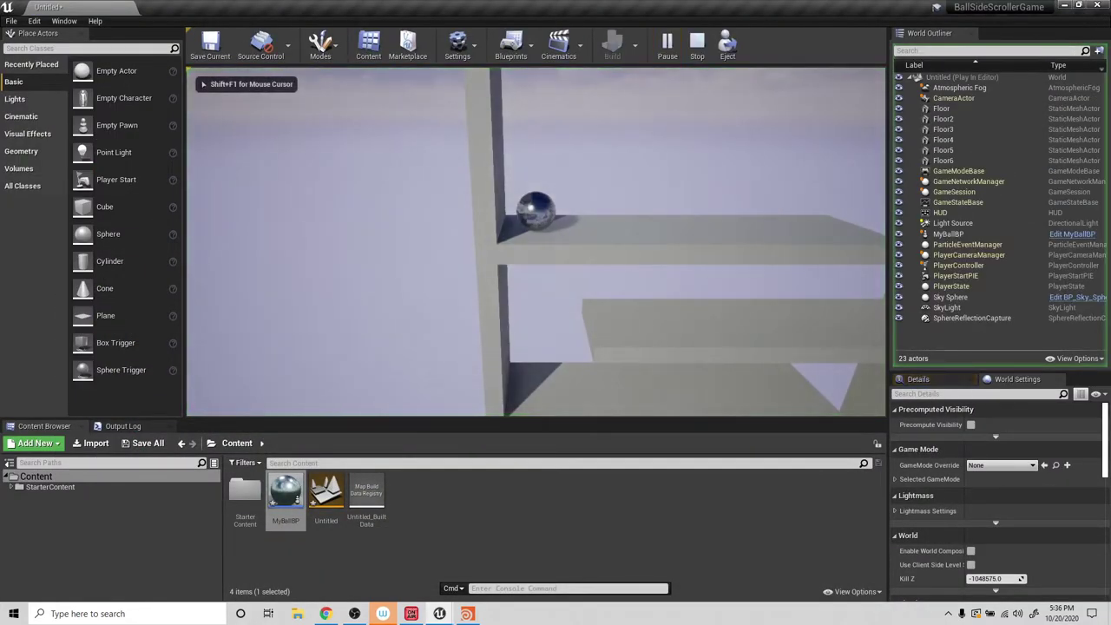
key("space")
key("space")
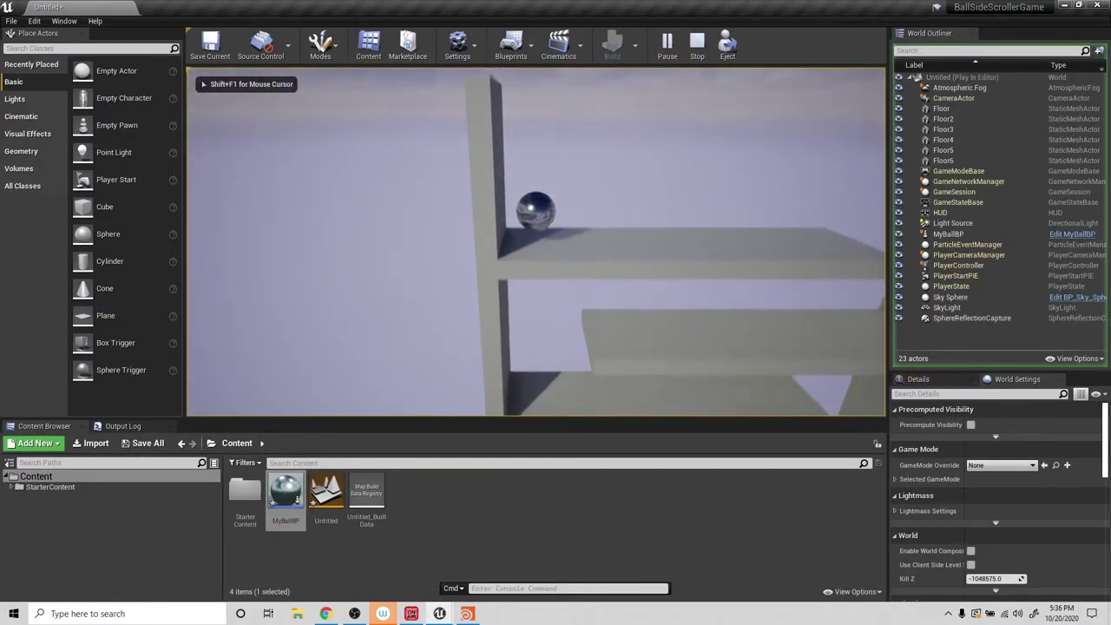
key("space")
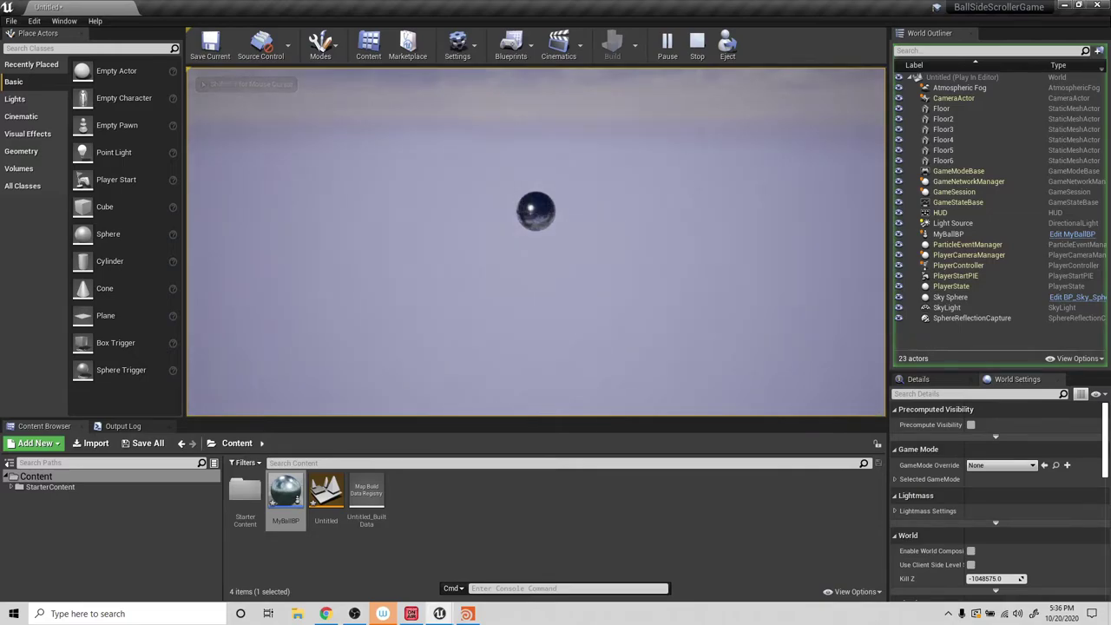
key("Escape")
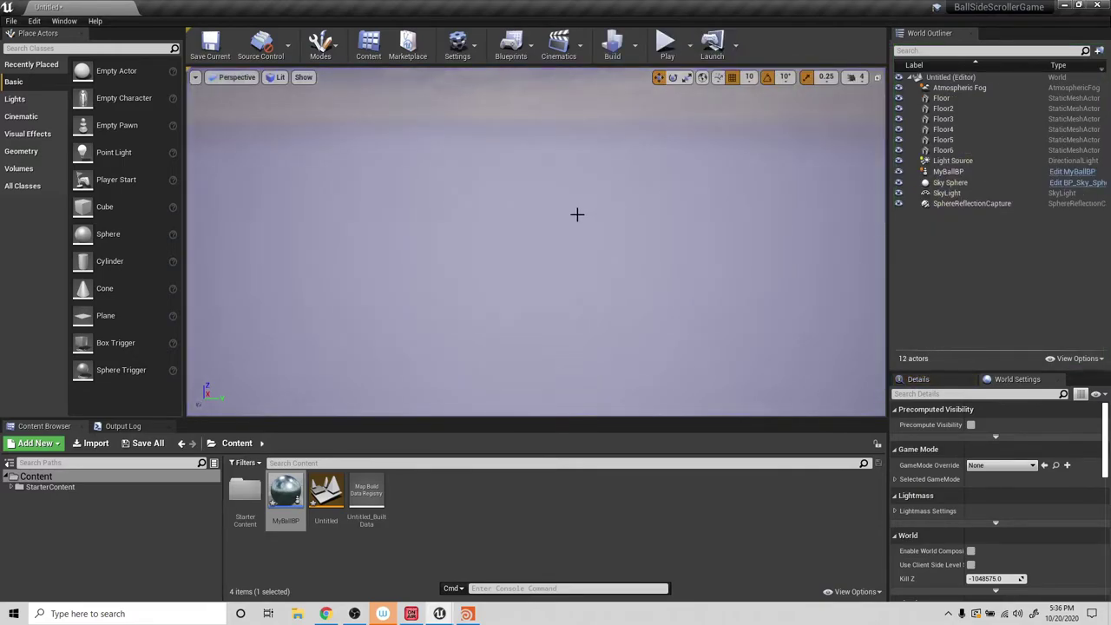
In the MyBallBP event graph, insert a Branch node after InputAxis jump, with its True output executing Add Impulse.
double_click(286, 495)
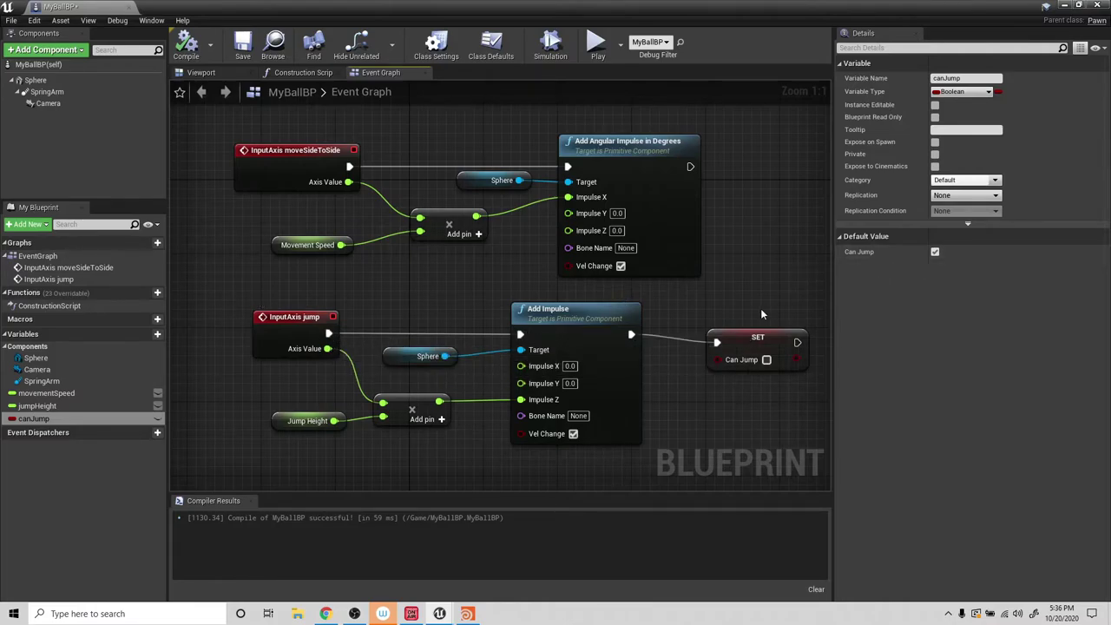
left_click_drag(295, 316, 253, 306)
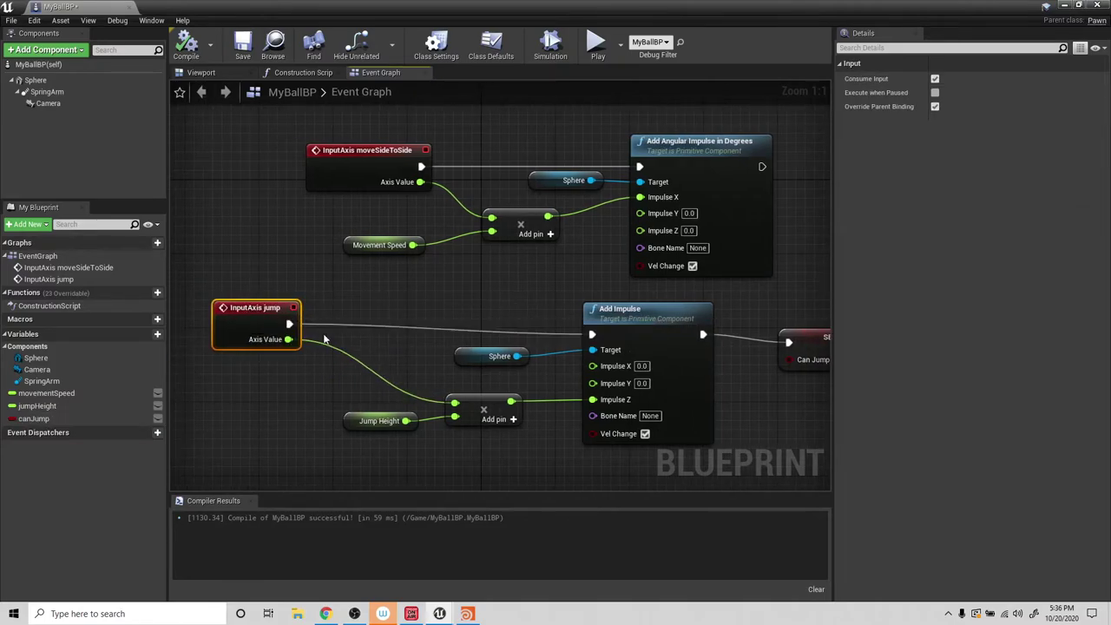
right_click(380, 341)
type("branch")
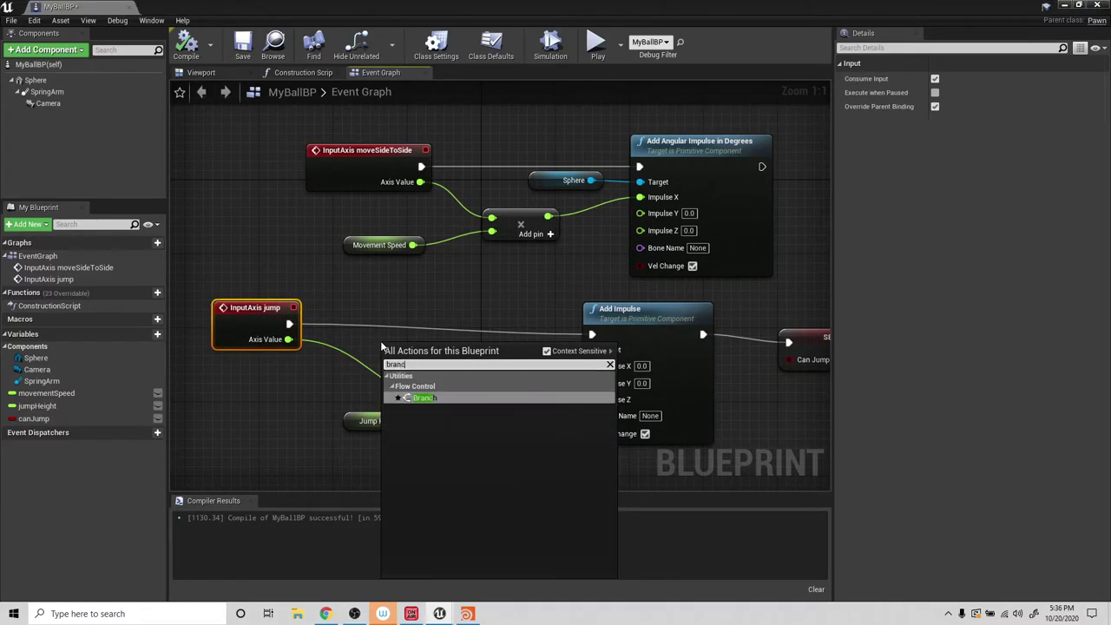
key("Return")
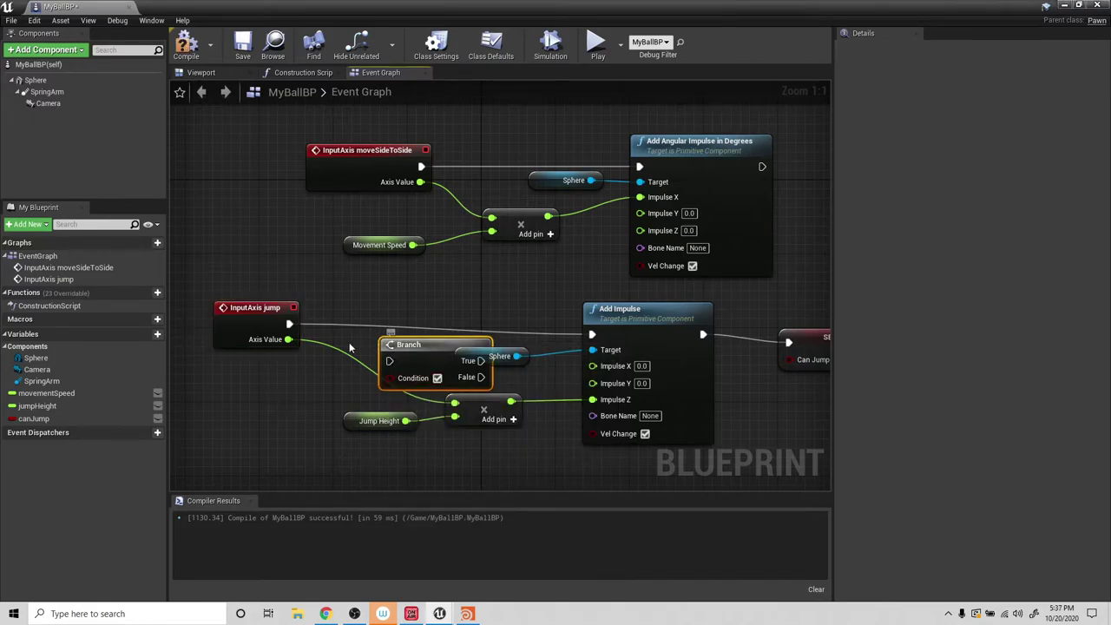
left_click_drag(296, 323, 376, 306)
left_click_drag(468, 323, 474, 323)
left_click_drag(459, 323, 592, 334)
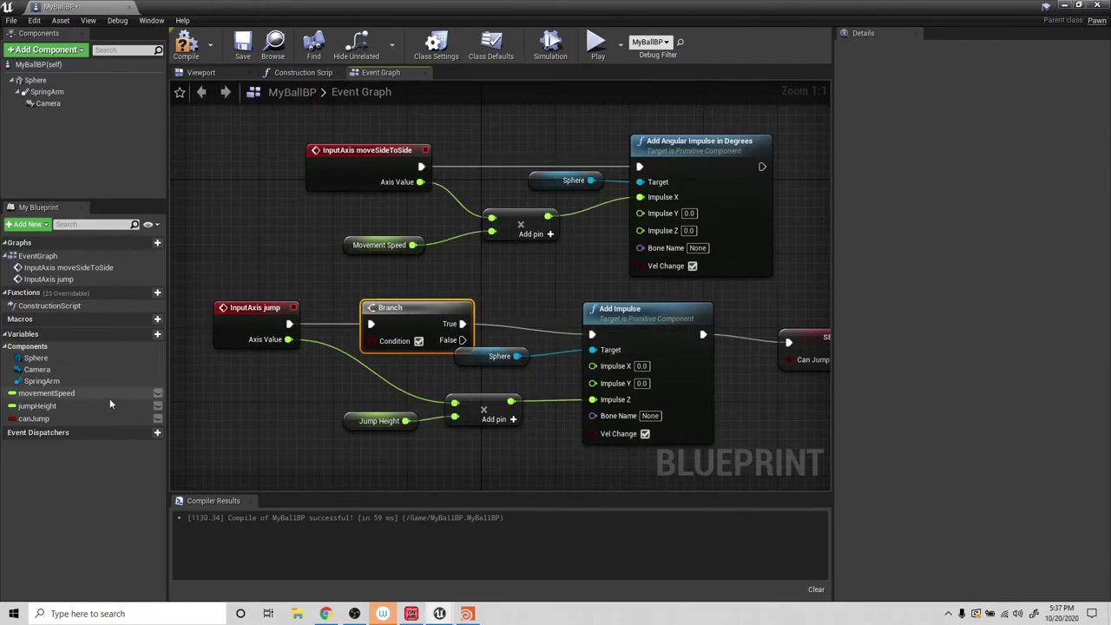
Add a Get canJump node, connect it to the Branch's Condition, and compile the blueprint.
left_click_drag(41, 418, 244, 395)
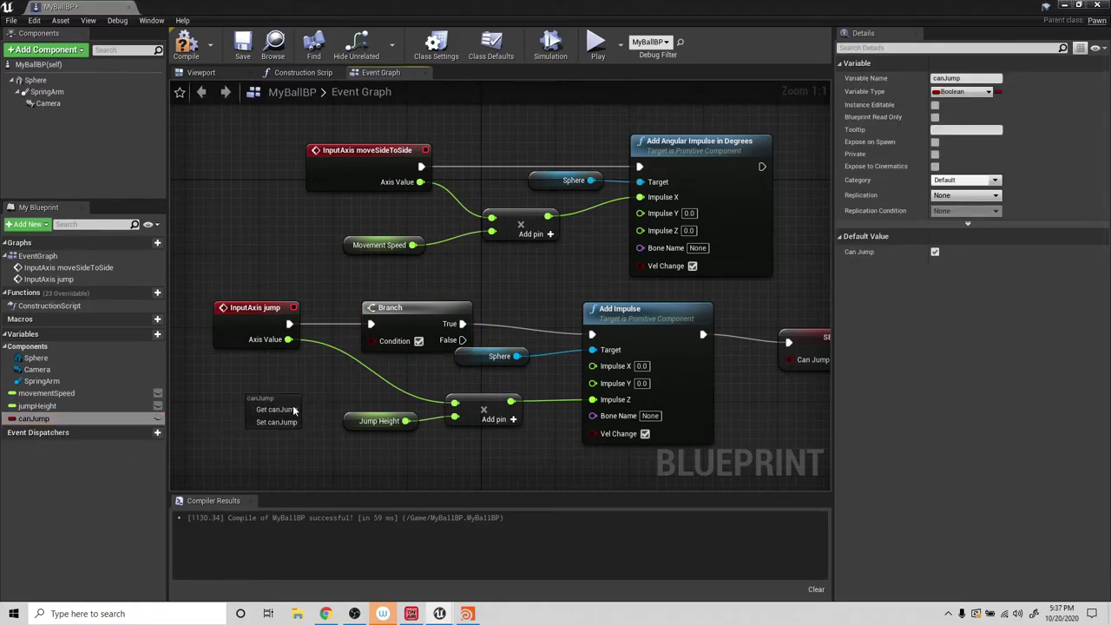
left_click(286, 409)
left_click_drag(325, 401, 374, 341)
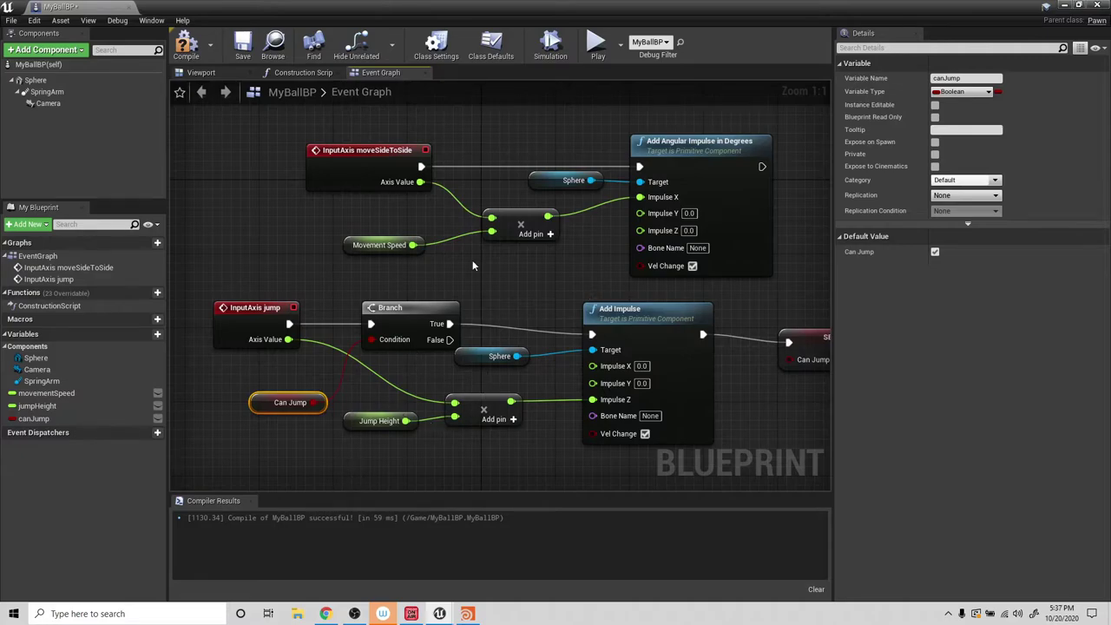
left_click(185, 45)
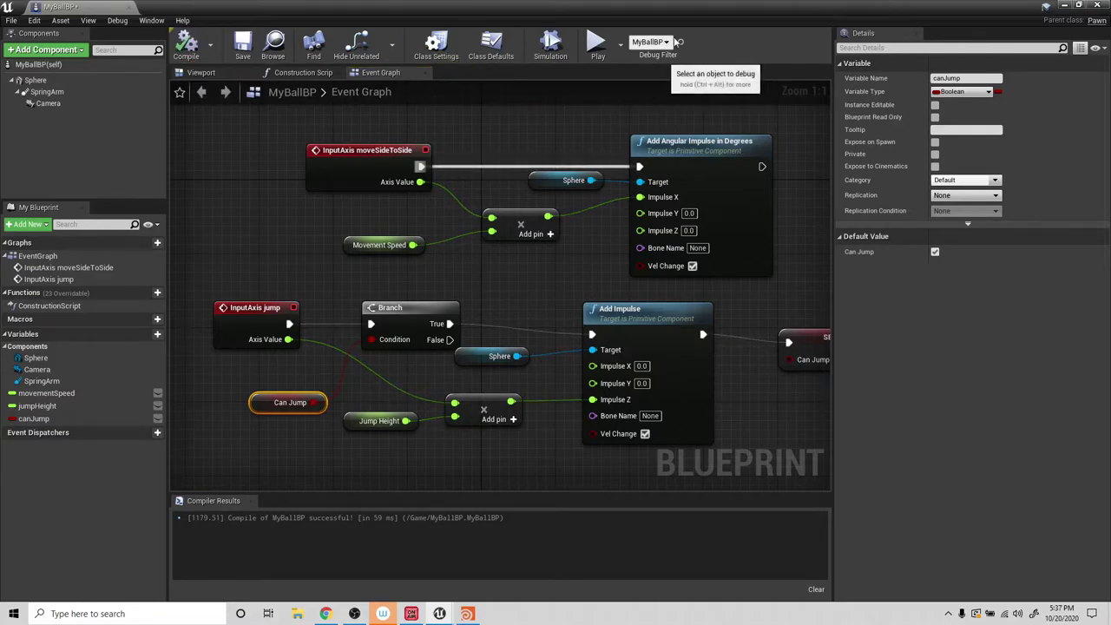
Play the level to test the ball's jump with the canJump Branch in place, and stop the session.
left_click(1064, 6)
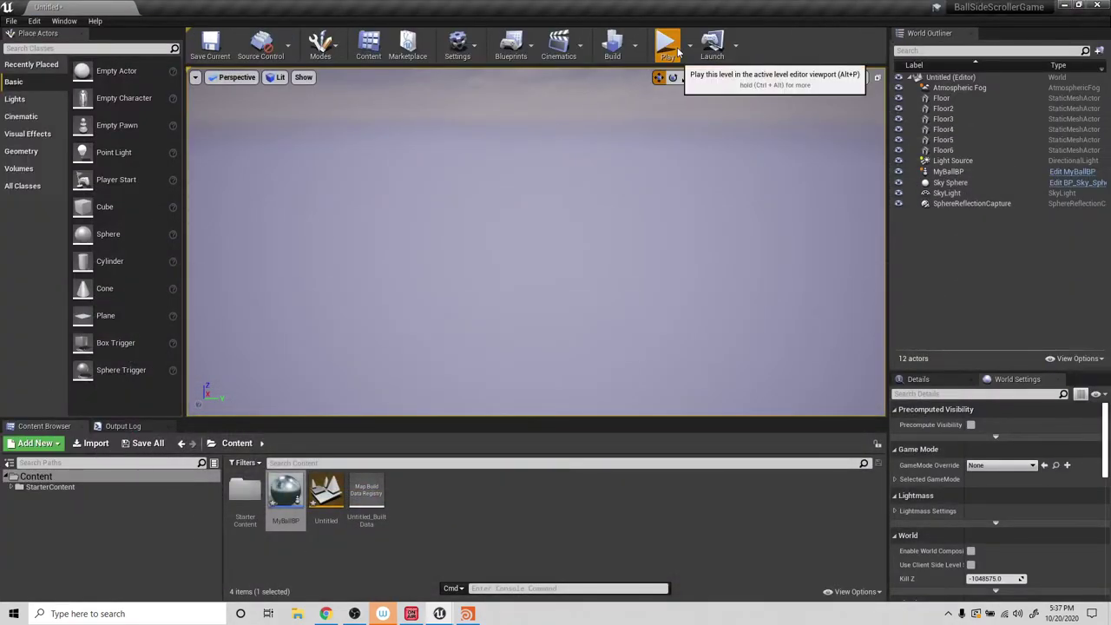
left_click(667, 43)
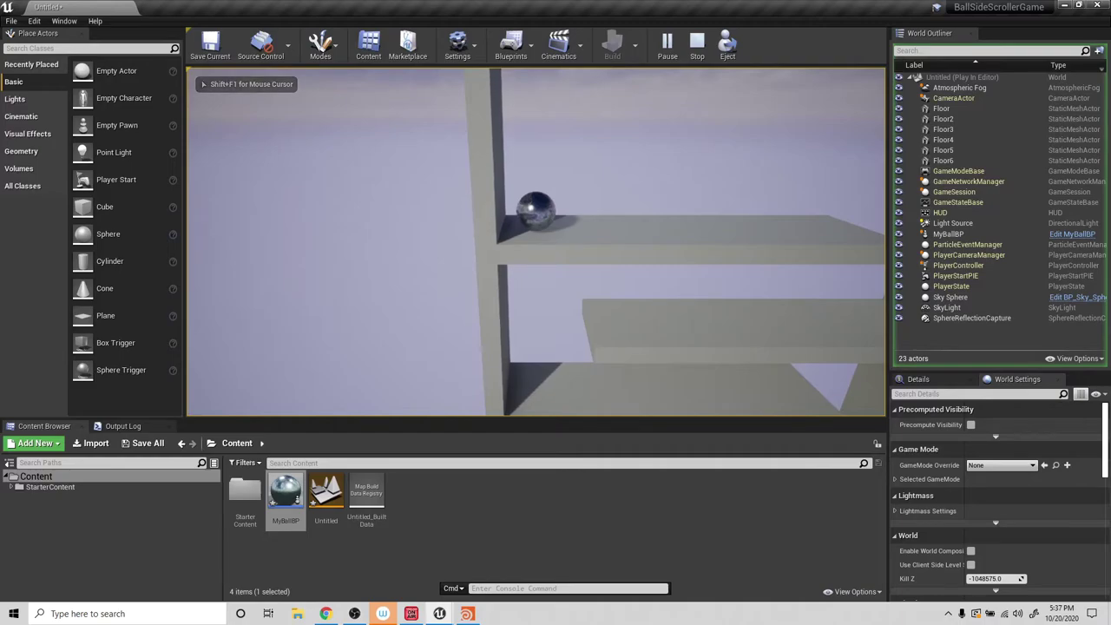
key("a")
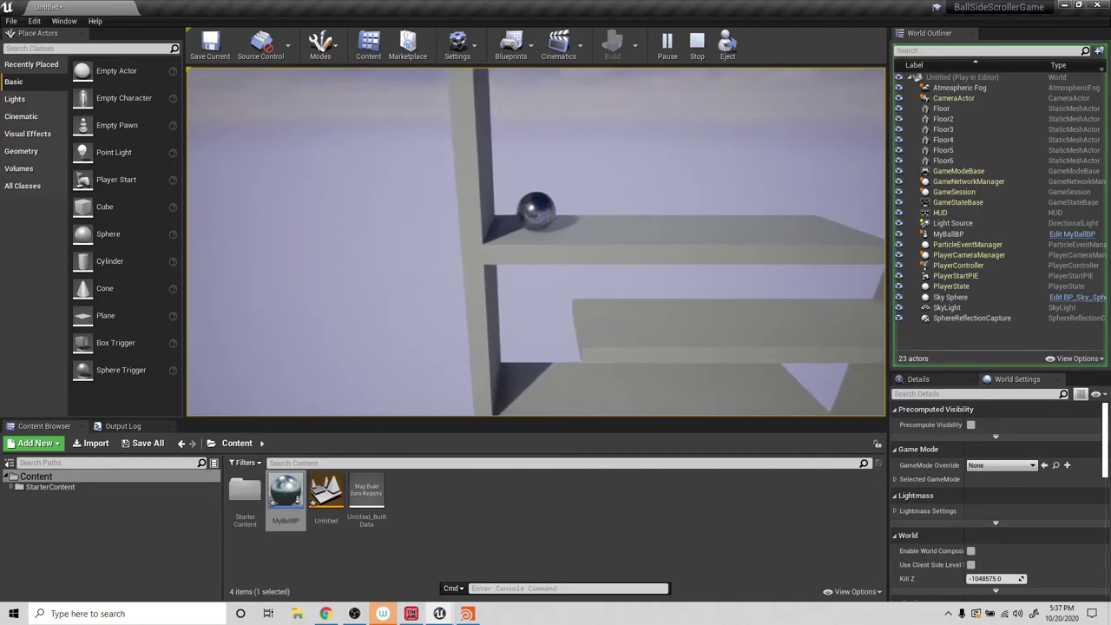
key("Escape")
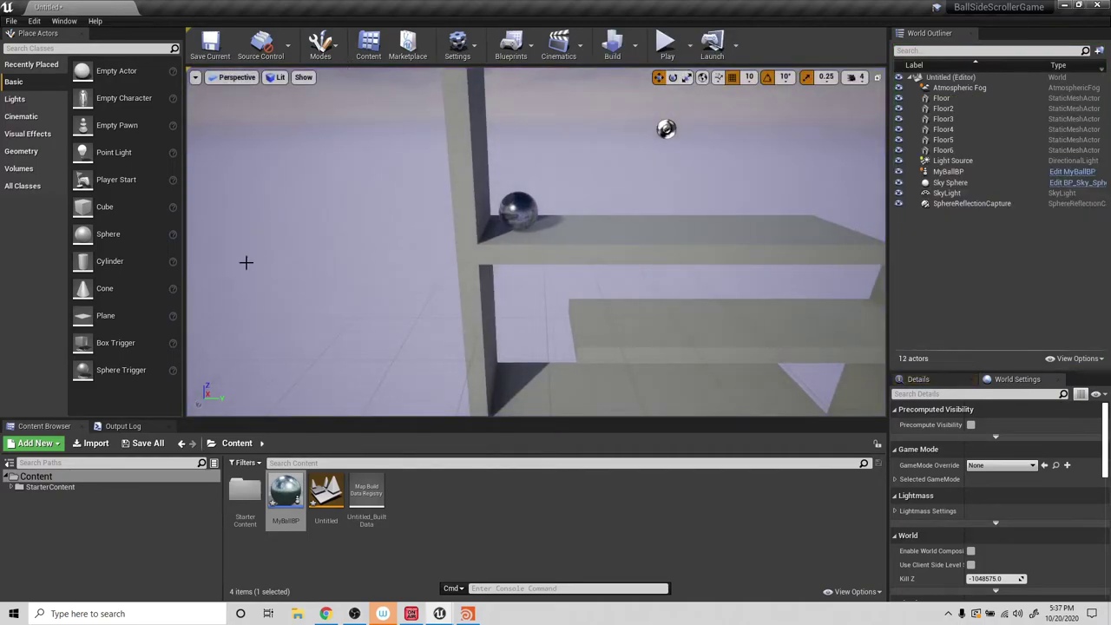
Set the jumpHeight variable's default value to 500 in MyBallBP and compile the blueprint.
double_click(282, 496)
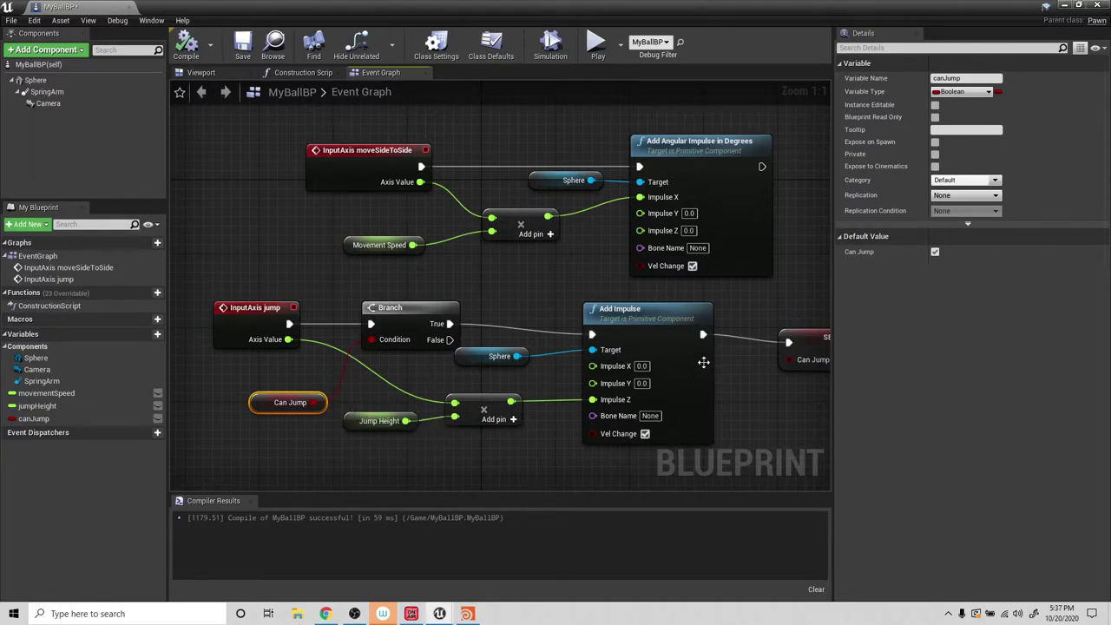
left_click(369, 421)
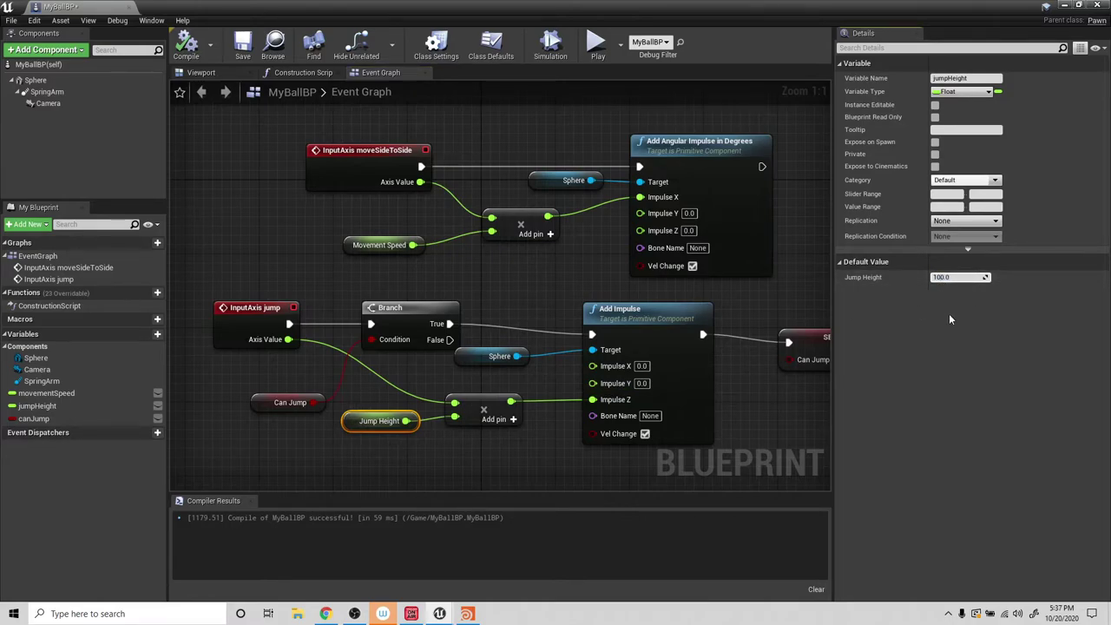
type("500.0")
left_click(186, 44)
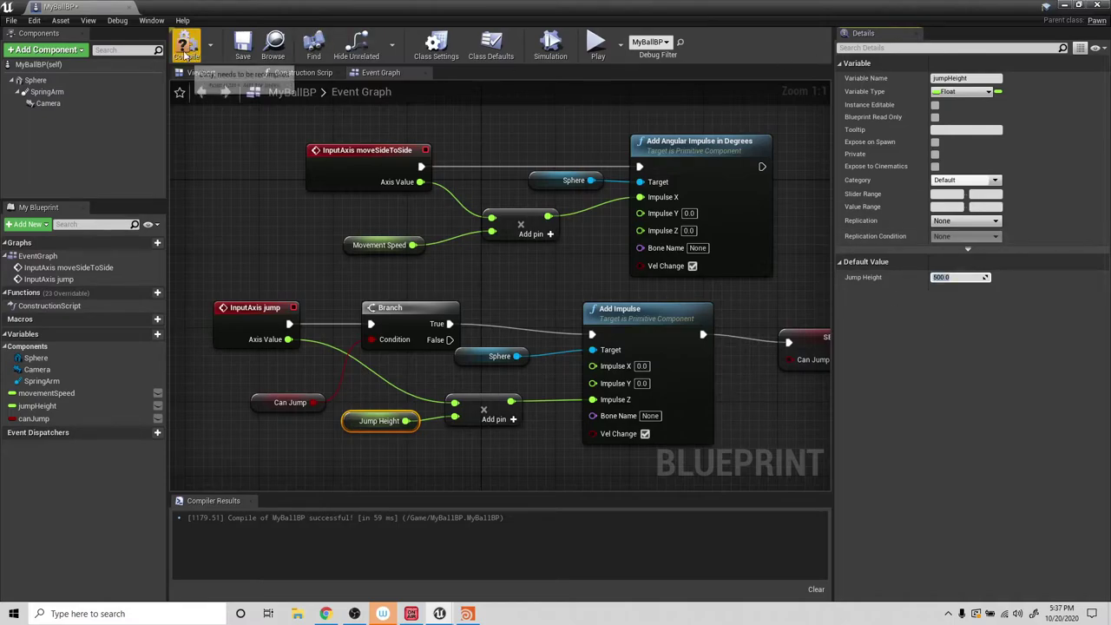
Play the level to test the ball's movement and jump with the jump height of 500, and stop the session.
left_click(1065, 6)
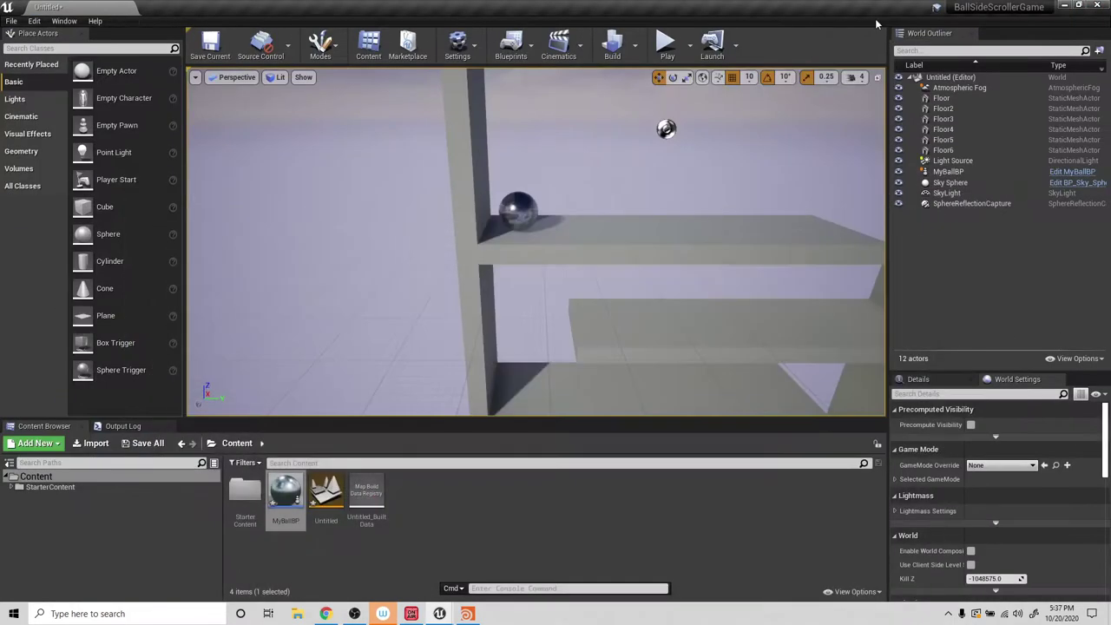
left_click(665, 44)
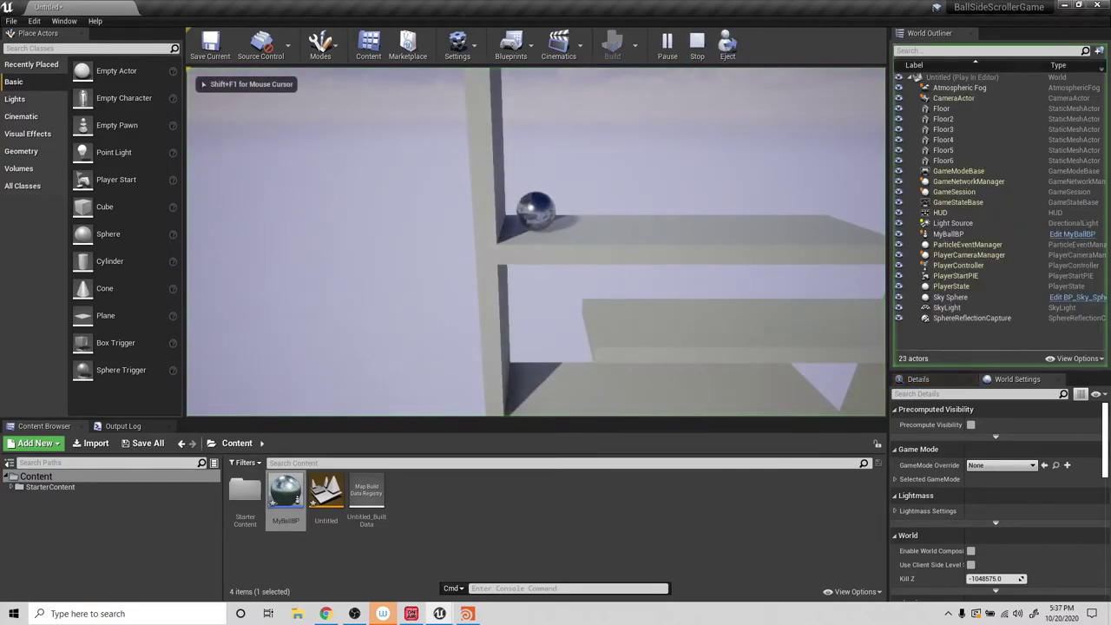
key("d")
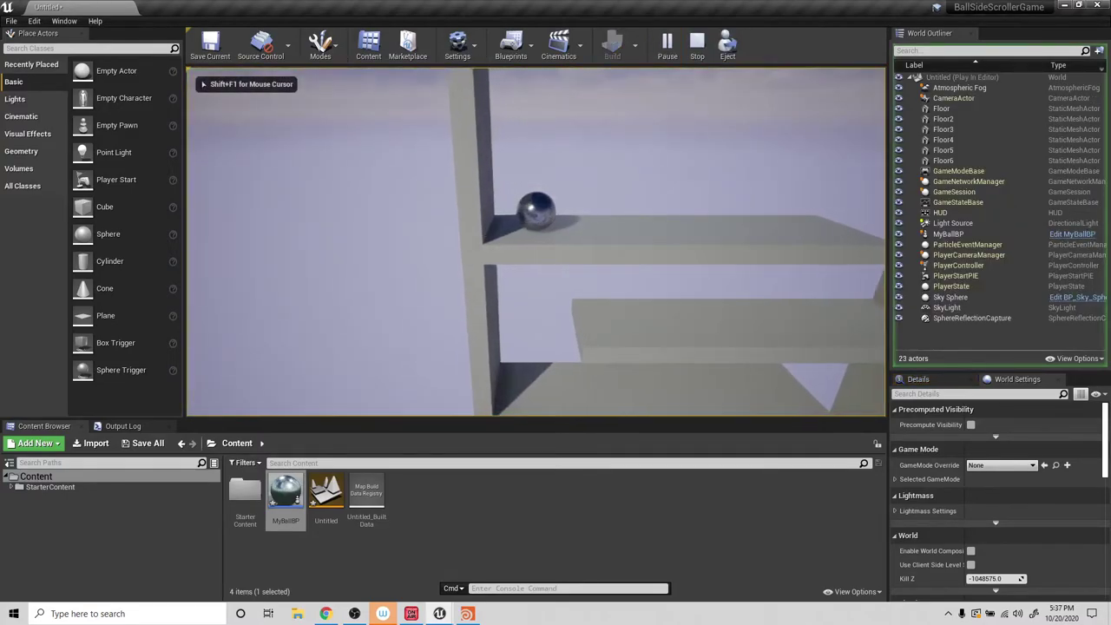
key("a")
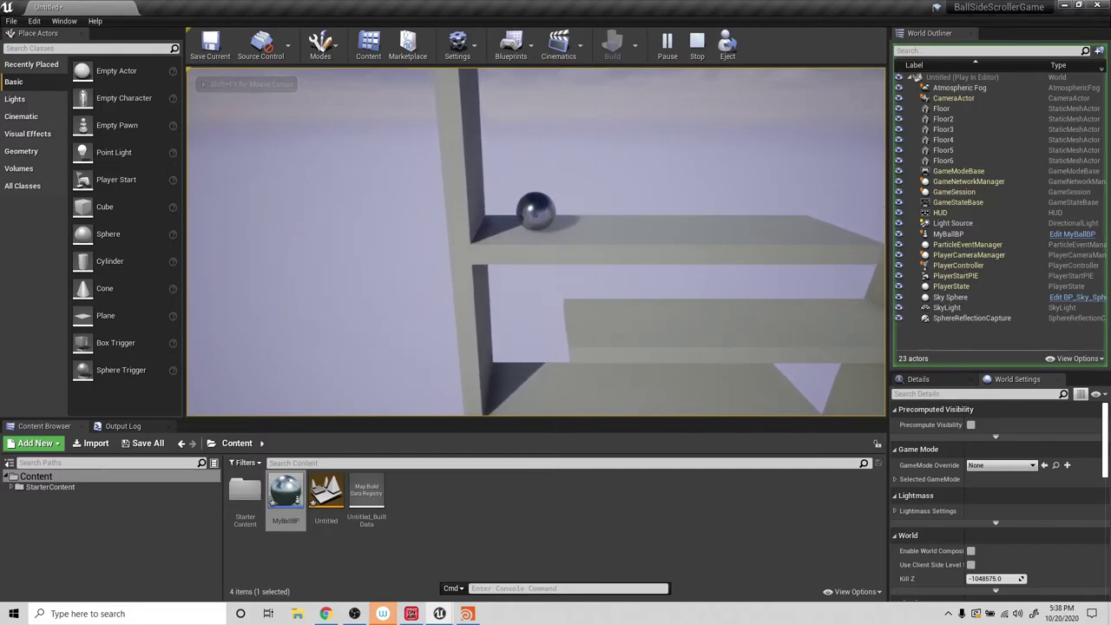
key("Escape")
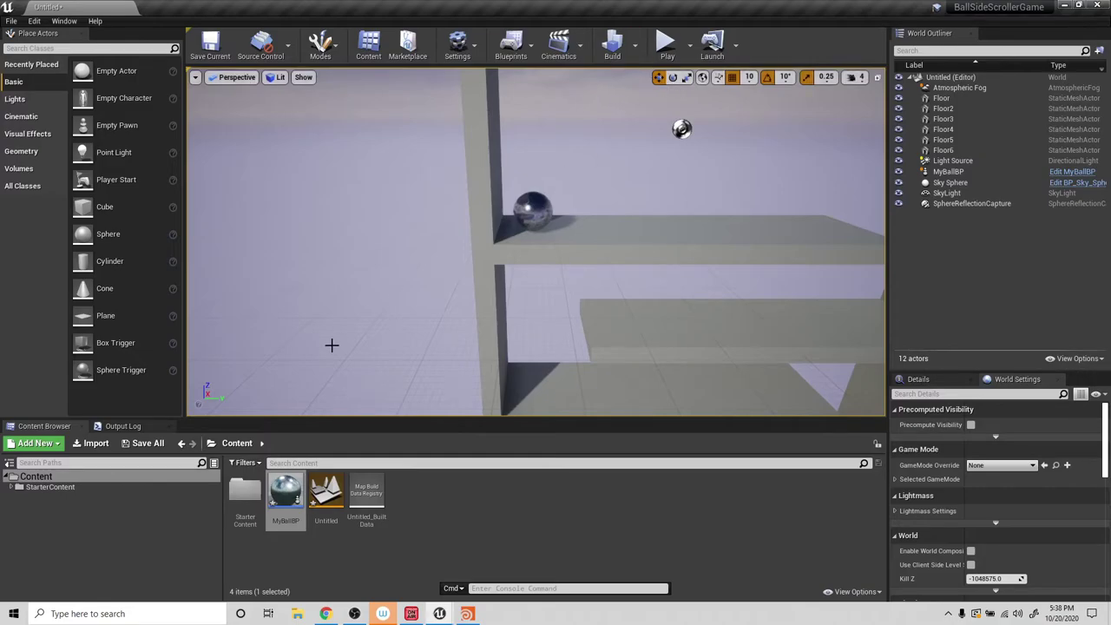
Raise jumpHeight's default value to 5000 in MyBallBP and recompile.
double_click(286, 490)
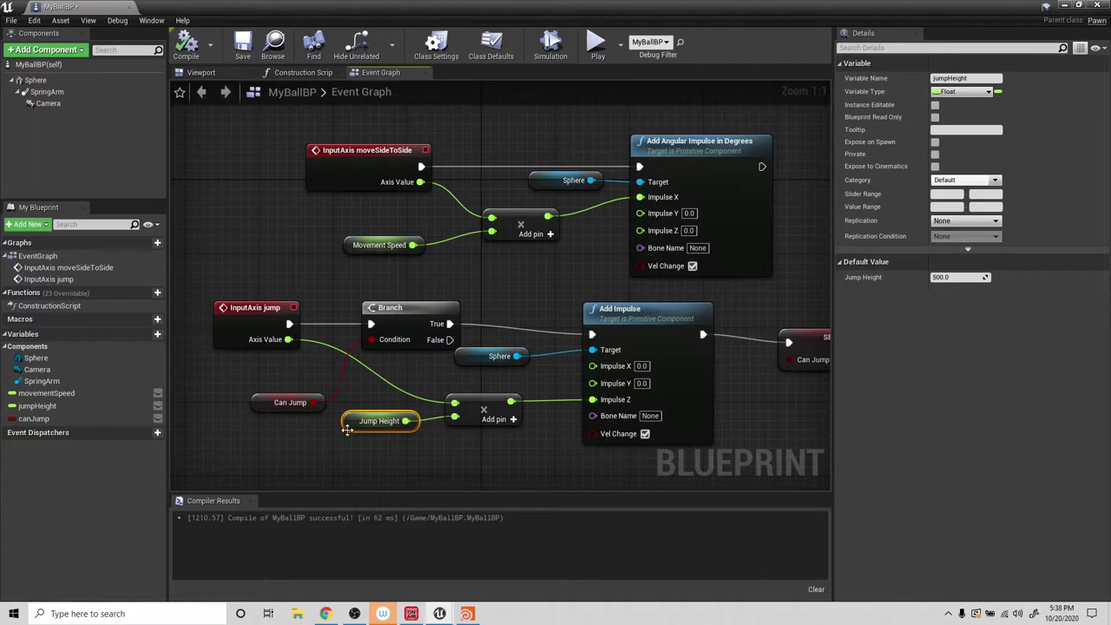
left_click(939, 277)
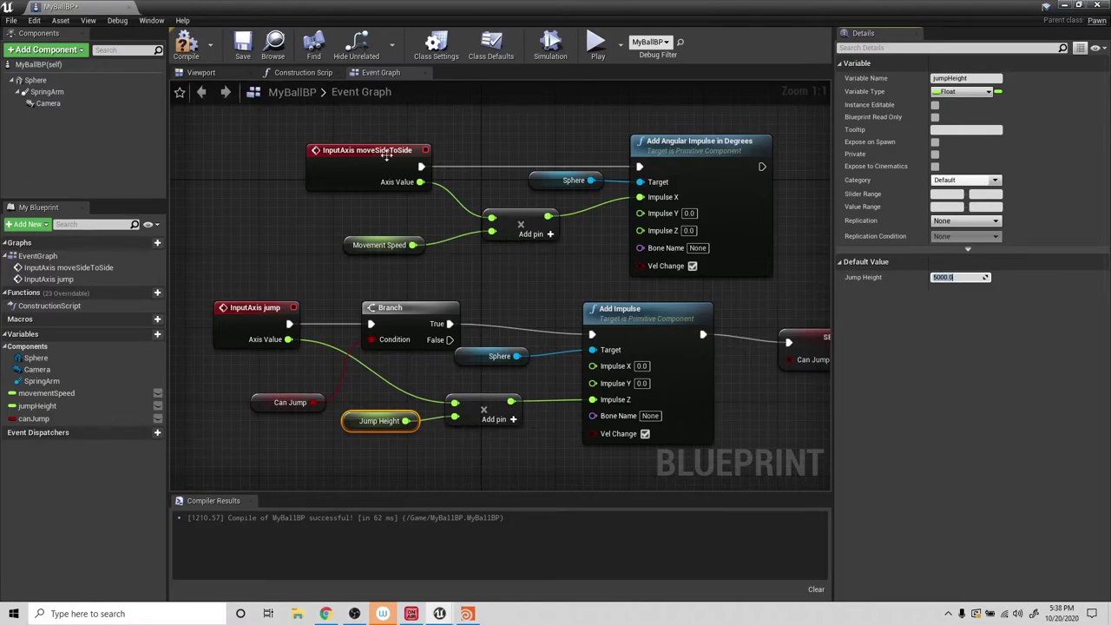
left_click(186, 45)
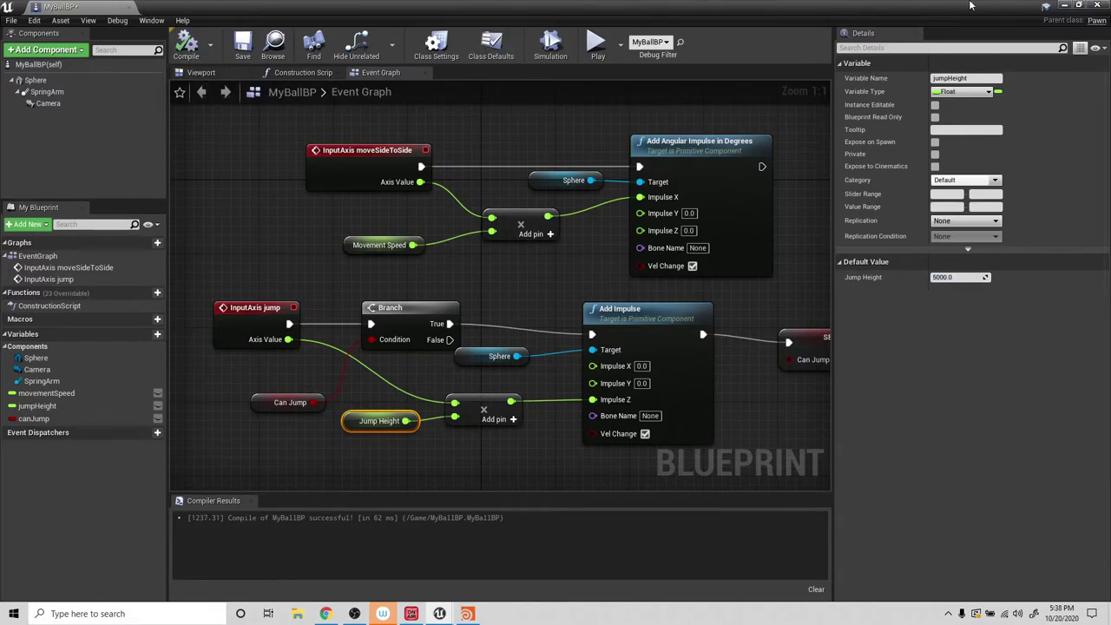
Play the level to test the ball with the jump height of 5000, stop, and return to the level editor.
left_click(1062, 7)
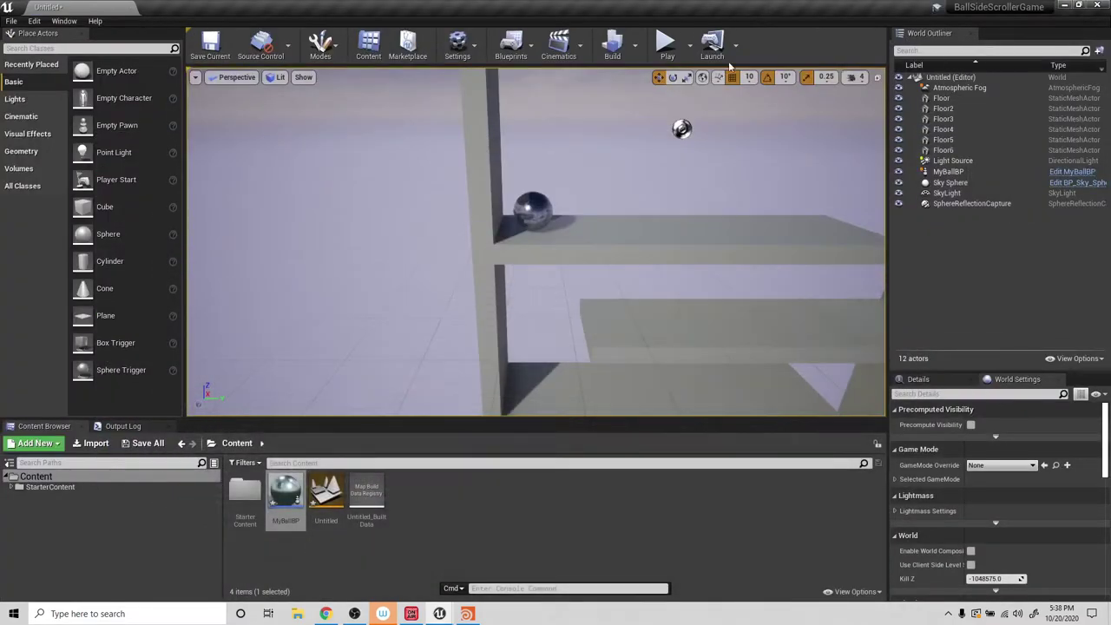
left_click(667, 44)
key("d")
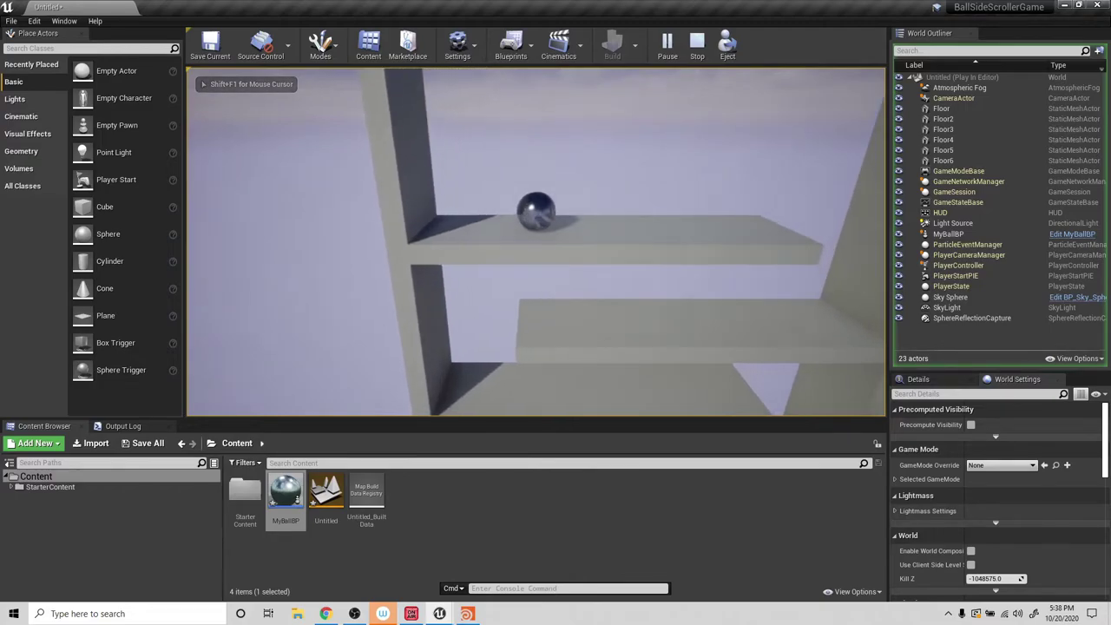
key("Escape")
left_click(1065, 6)
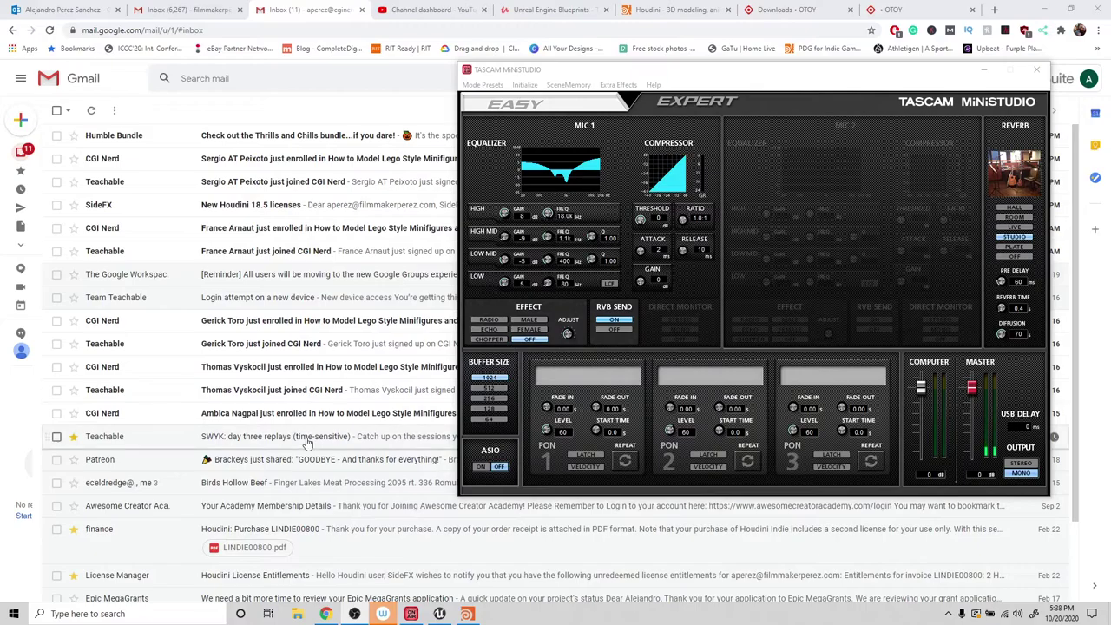
left_click(444, 615)
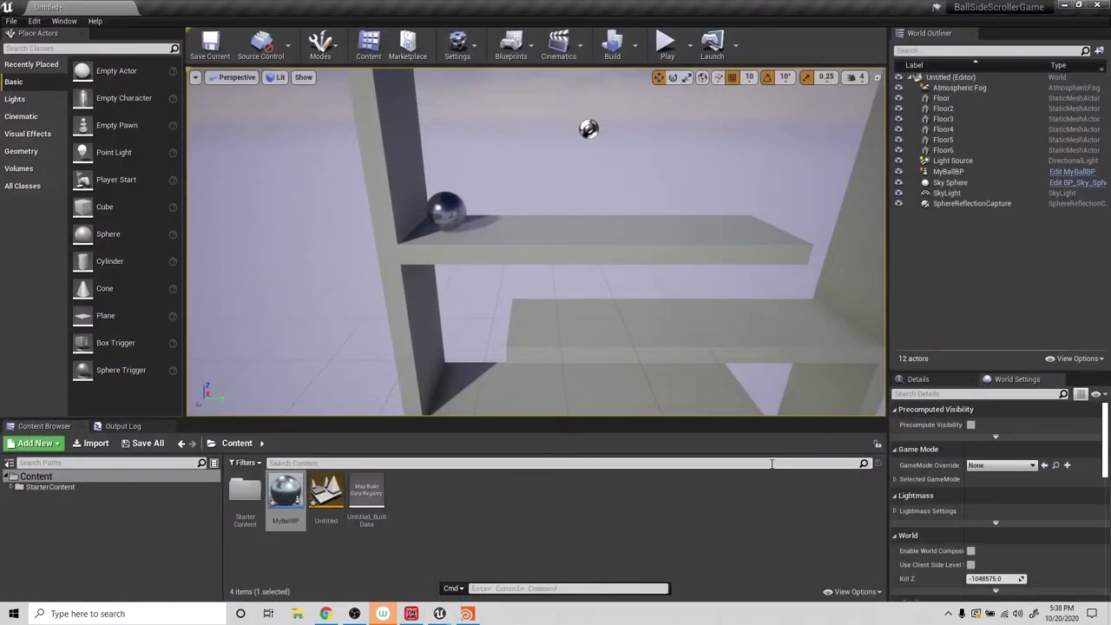
Increase the default value of jumpHeight in MyBallBP to 50000 and compile the change.
double_click(282, 490)
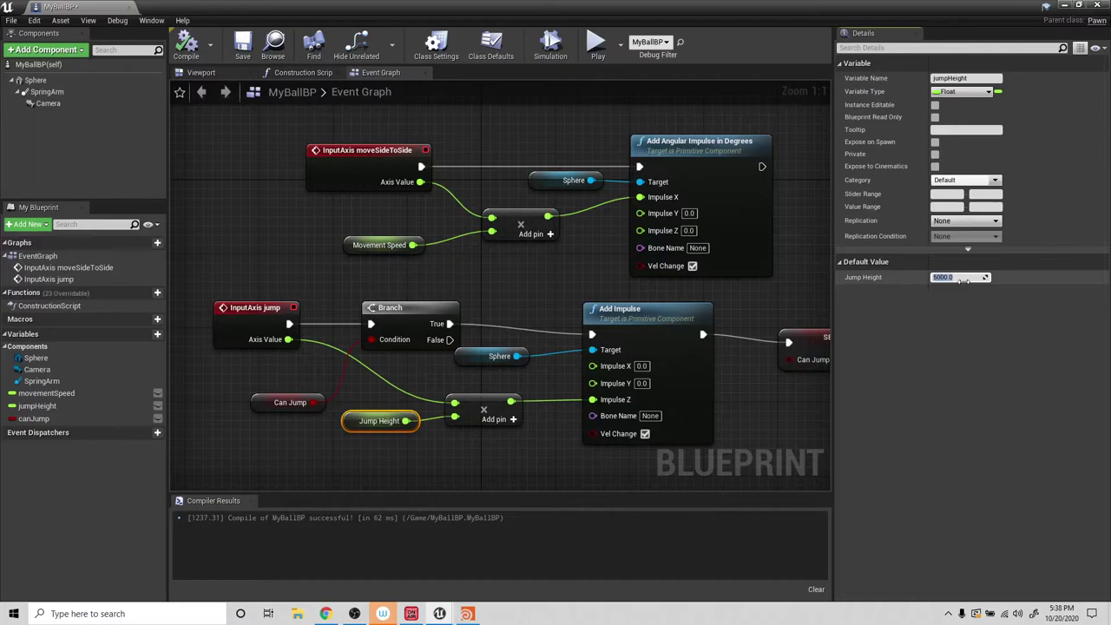
left_click(944, 276)
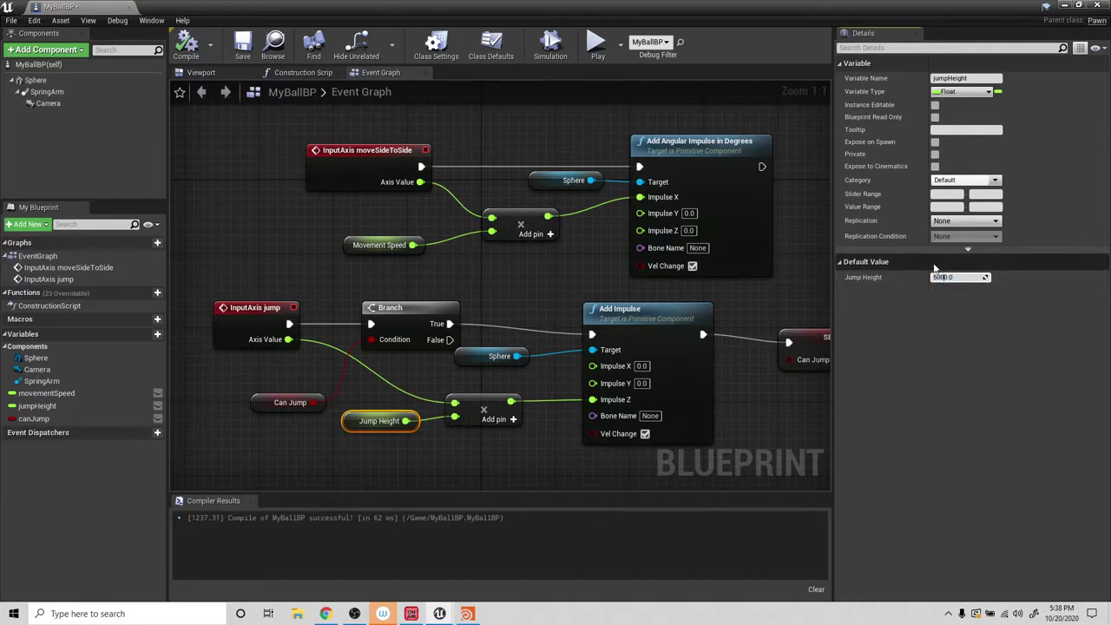
key("Return")
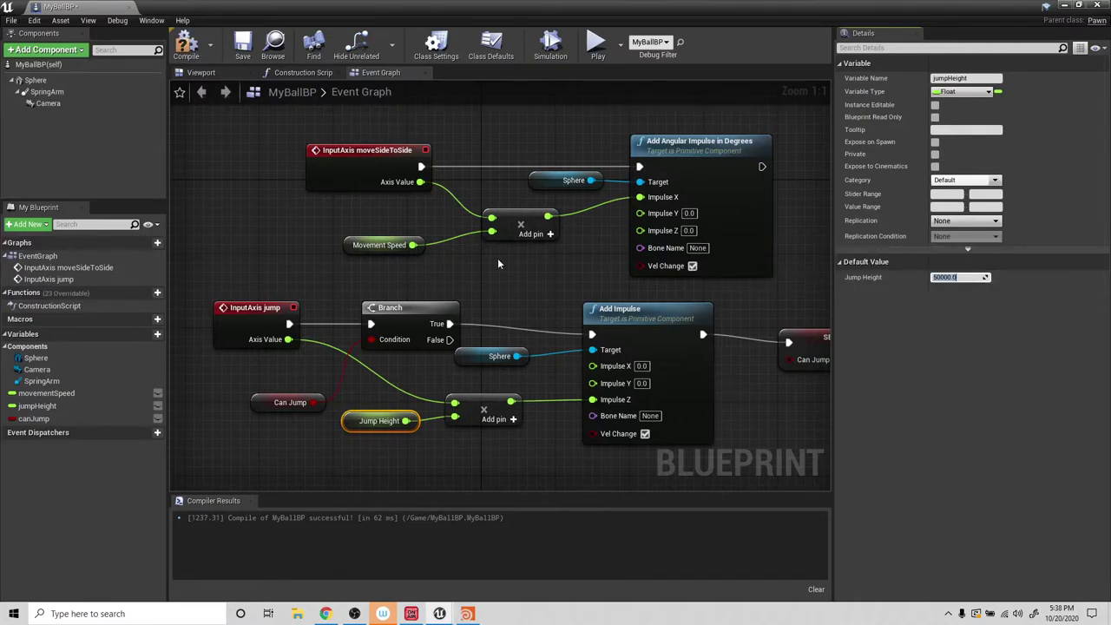
left_click(193, 54)
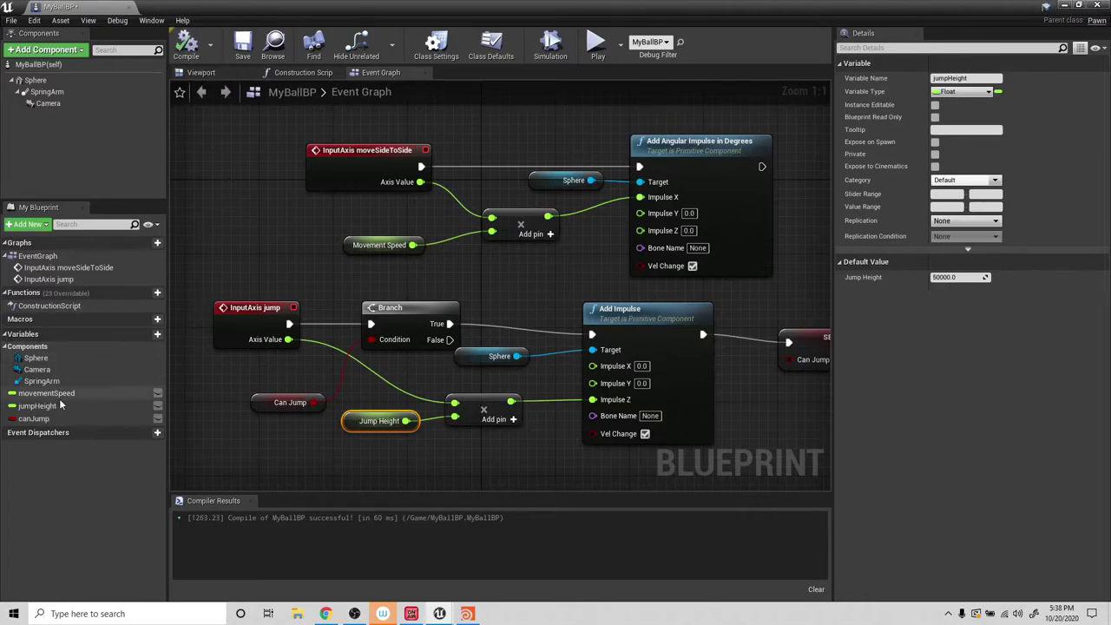
Check canJump's default value and play the level to test the ball's jump with the jump height of 50000, and stop.
left_click(35, 418)
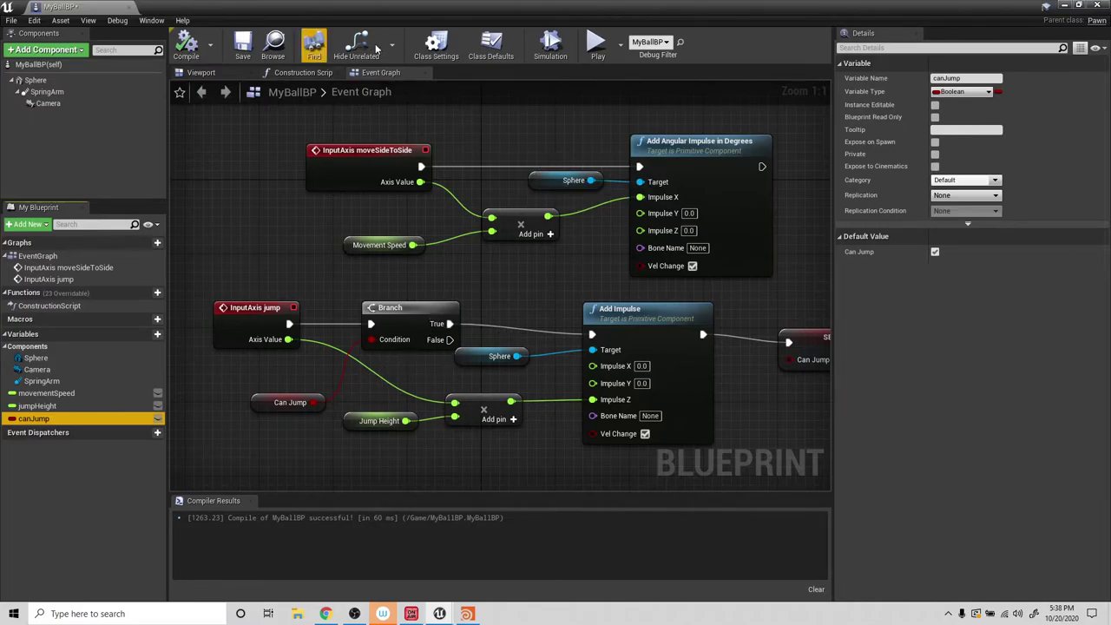
left_click(1063, 5)
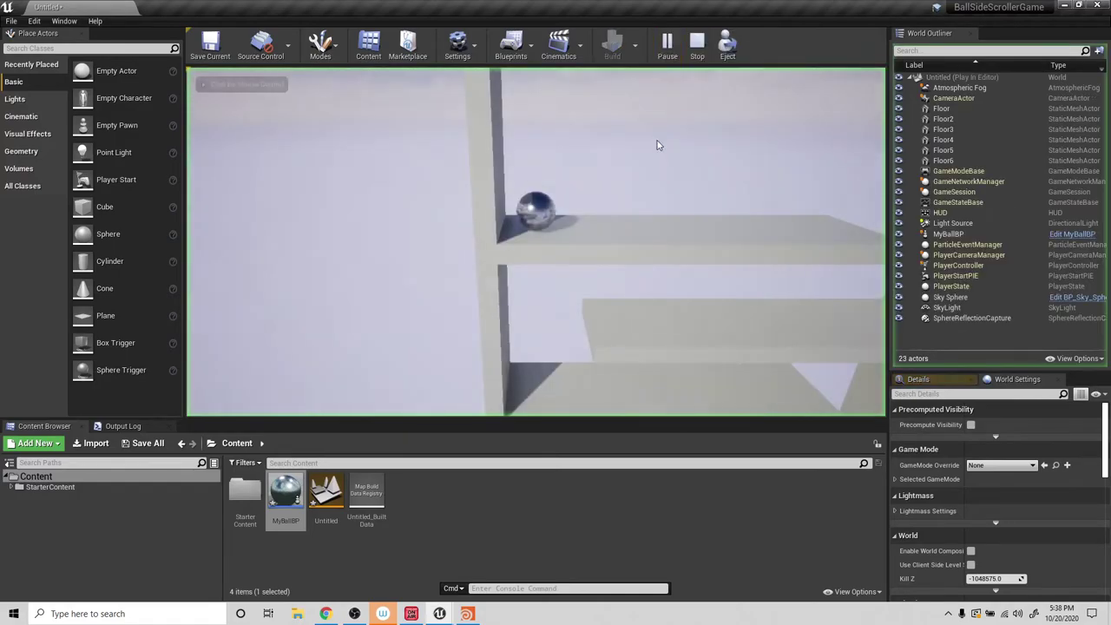
left_click(657, 139)
key("d")
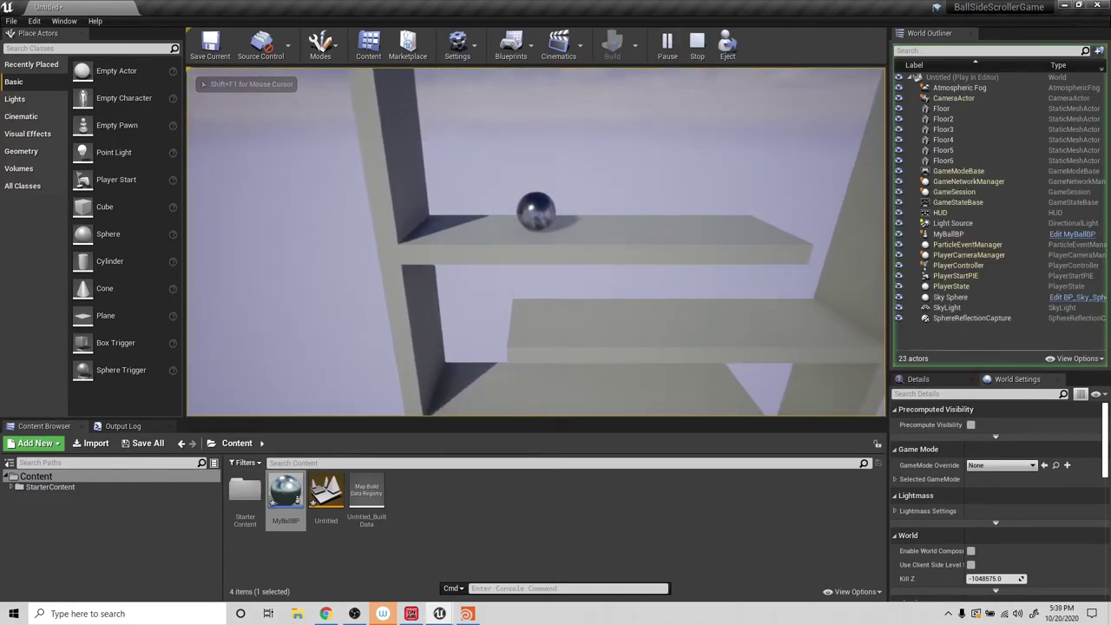
key("Escape")
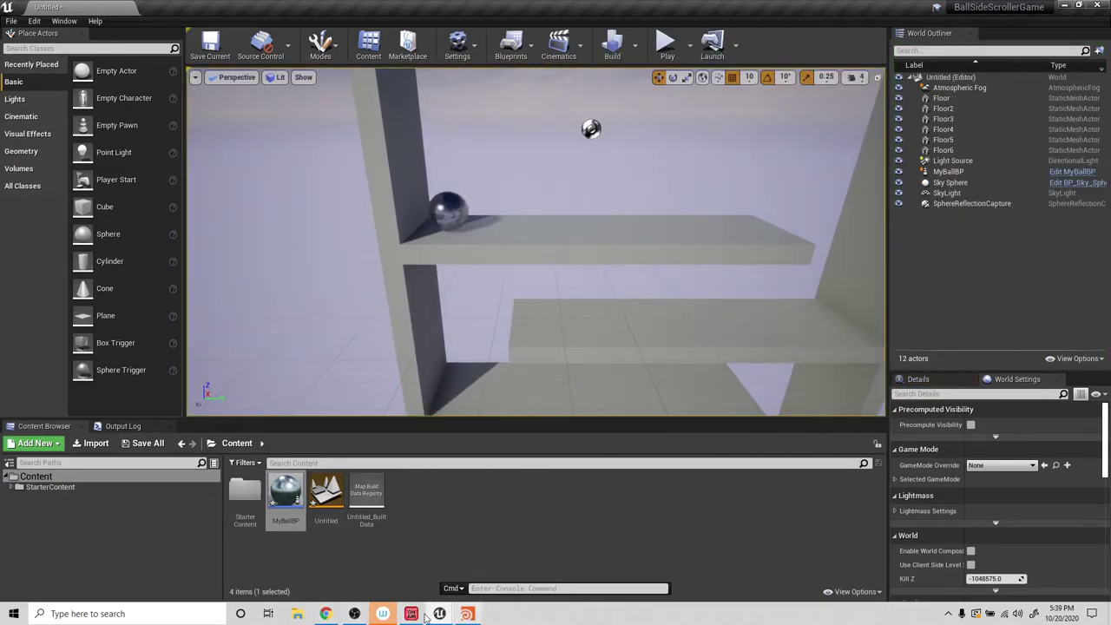
Open MyBallBP and examine the jump logic from the Branch through Add Impulse to the node that sets canJump.
double_click(285, 493)
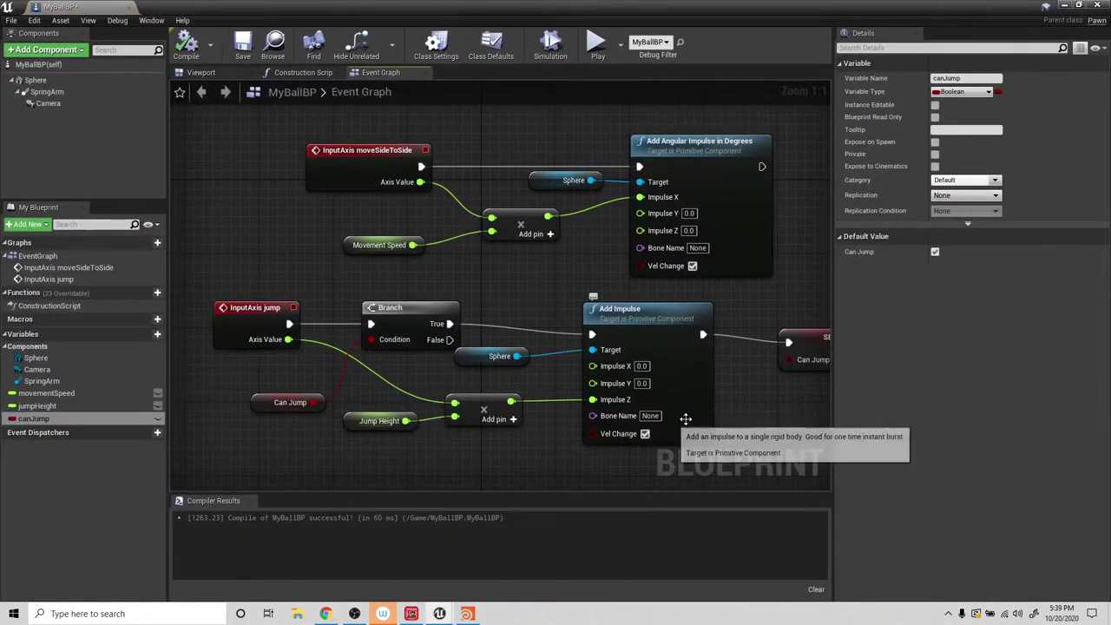
right_click_drag(731, 401, 668, 360)
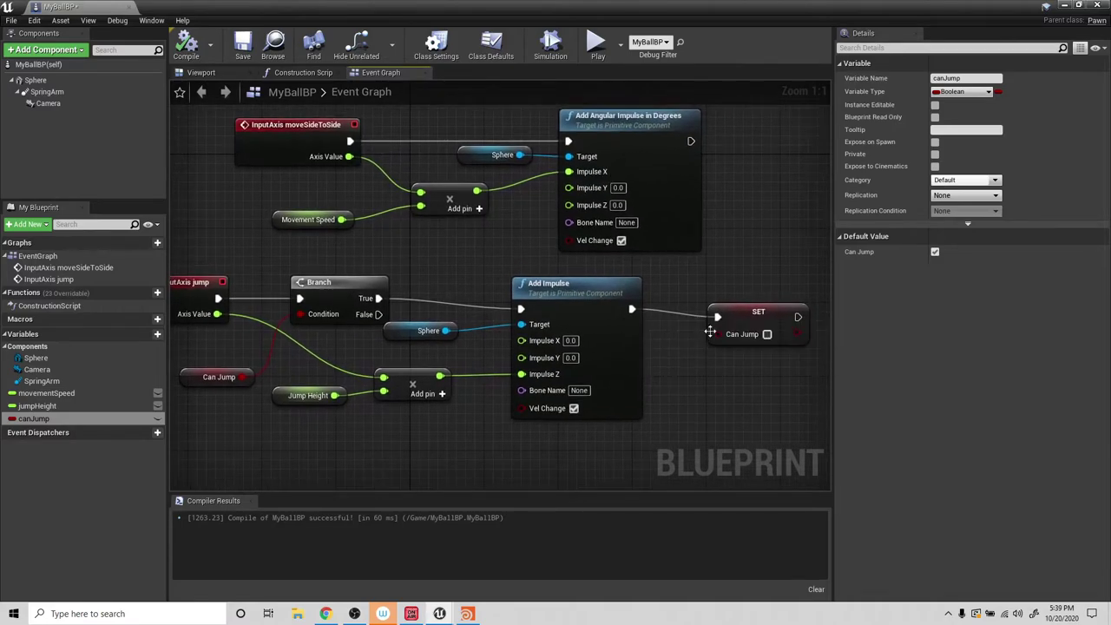
left_click(767, 334)
left_click(766, 335)
right_click_drag(674, 372, 825, 330)
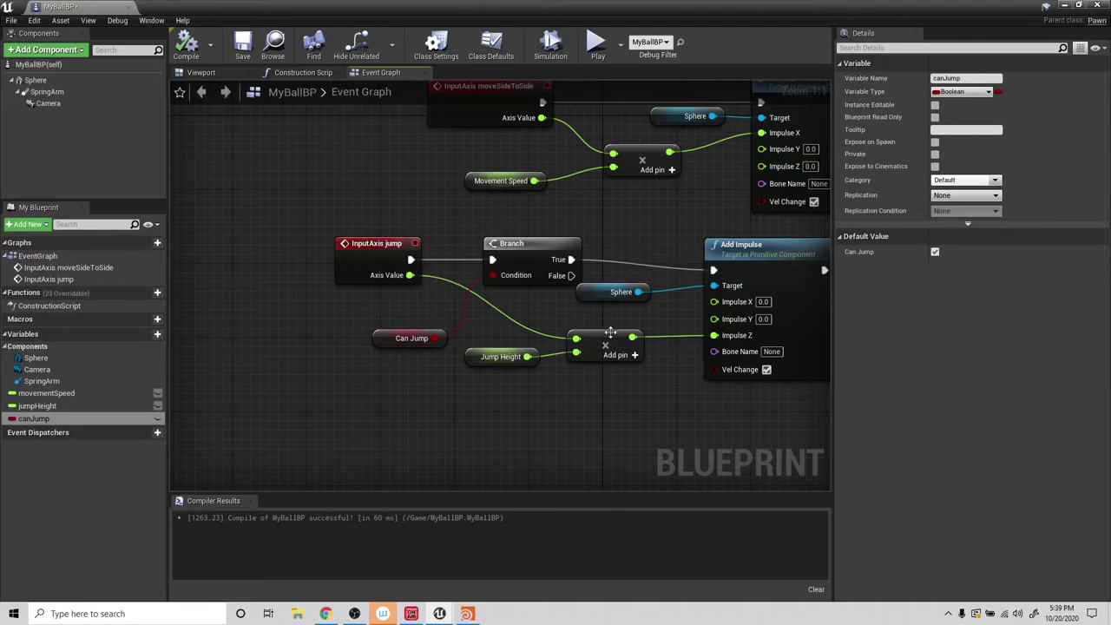
scroll(621, 356, "down", 3)
right_click_drag(631, 396, 537, 344)
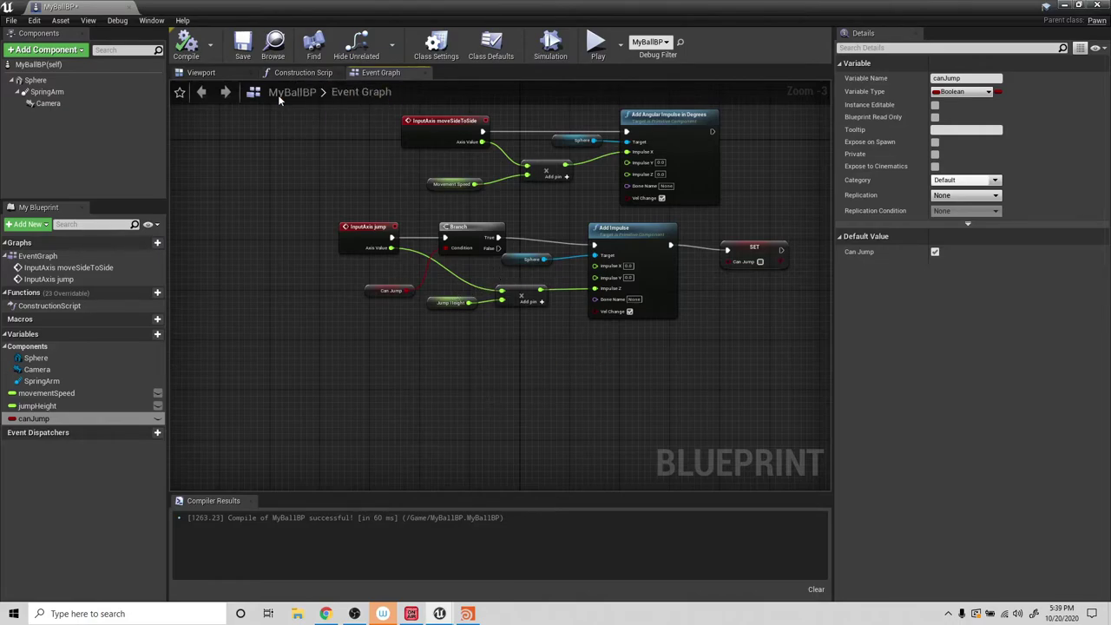
Add an Event Hit node to the event graph and place it just below the InputAxis jump nodes.
right_click(344, 389)
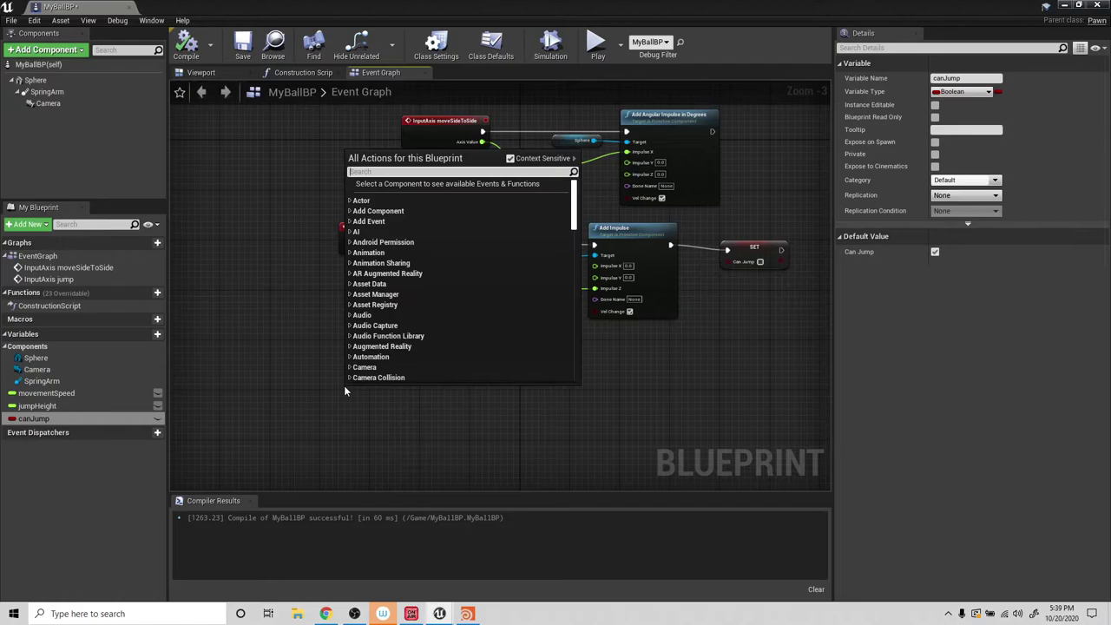
type("hit")
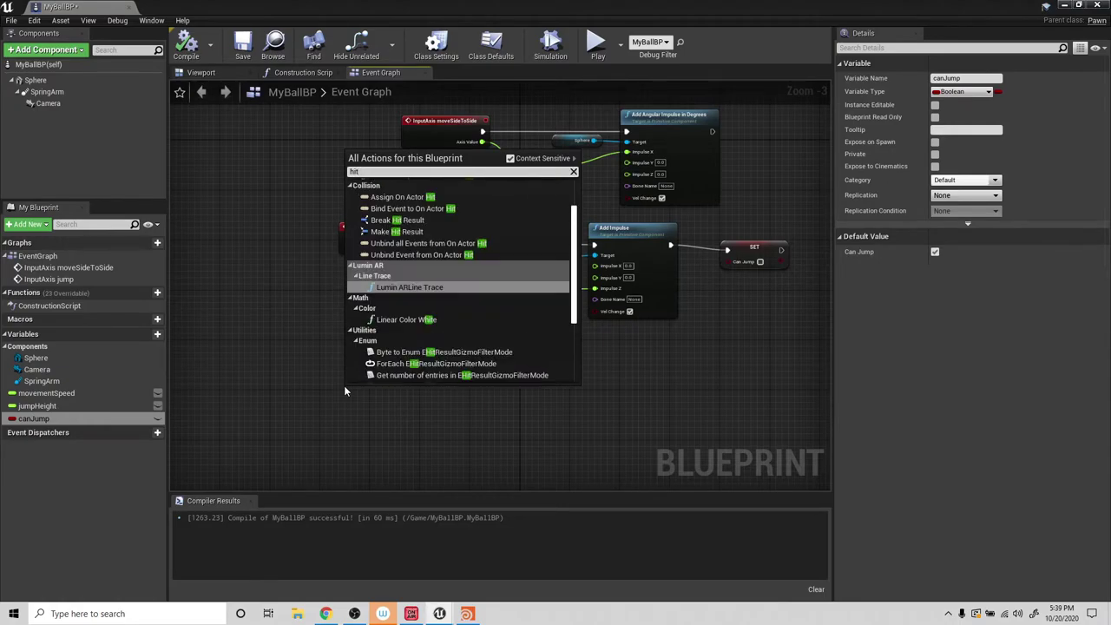
type(" ev")
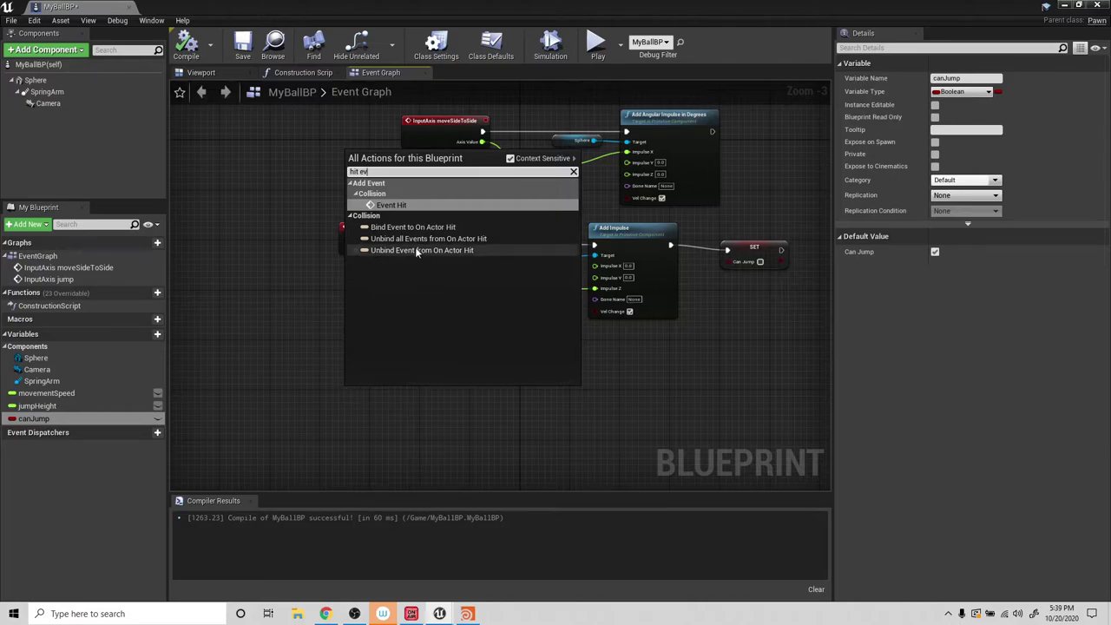
left_click(391, 205)
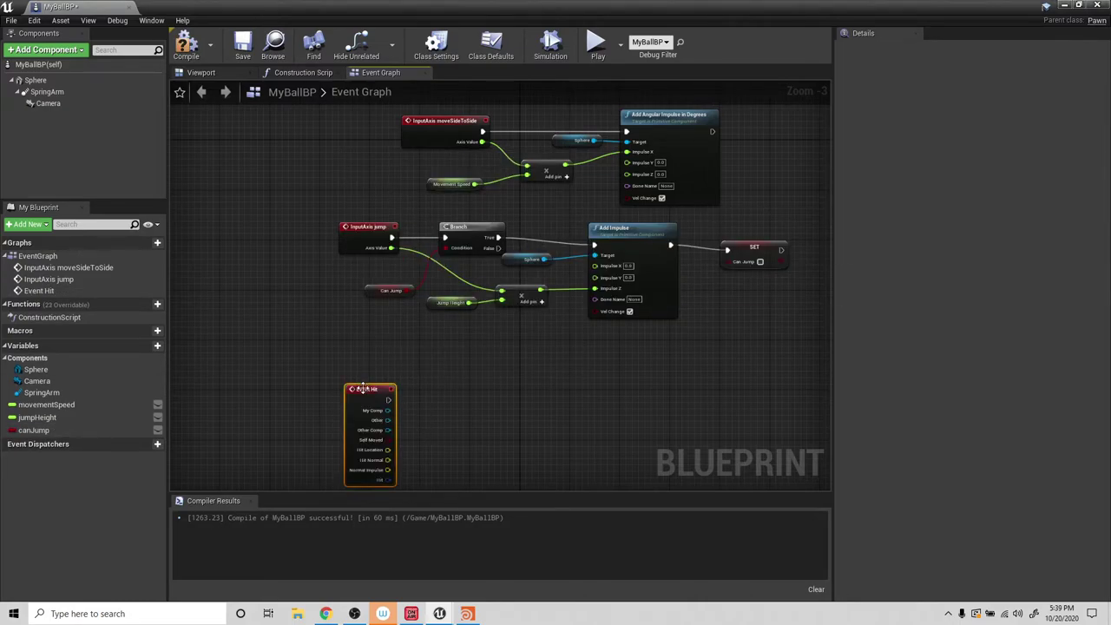
left_click_drag(363, 386, 355, 337)
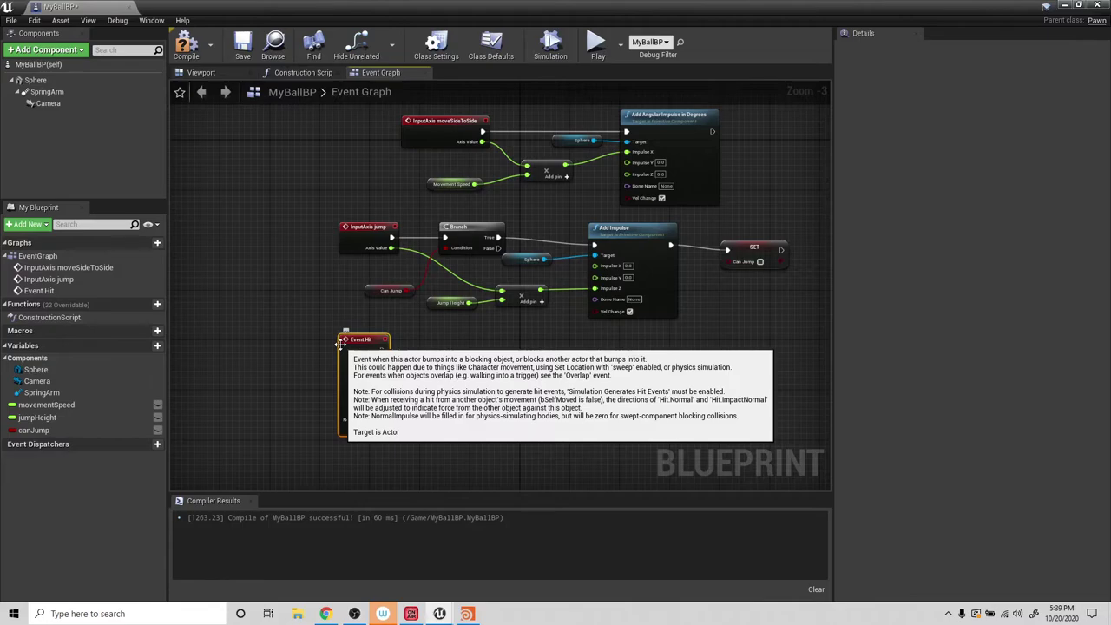
Add a Set canJump node with the value enabled, run it from Event Hit, and compile the blueprint.
left_click_drag(33, 430, 479, 375)
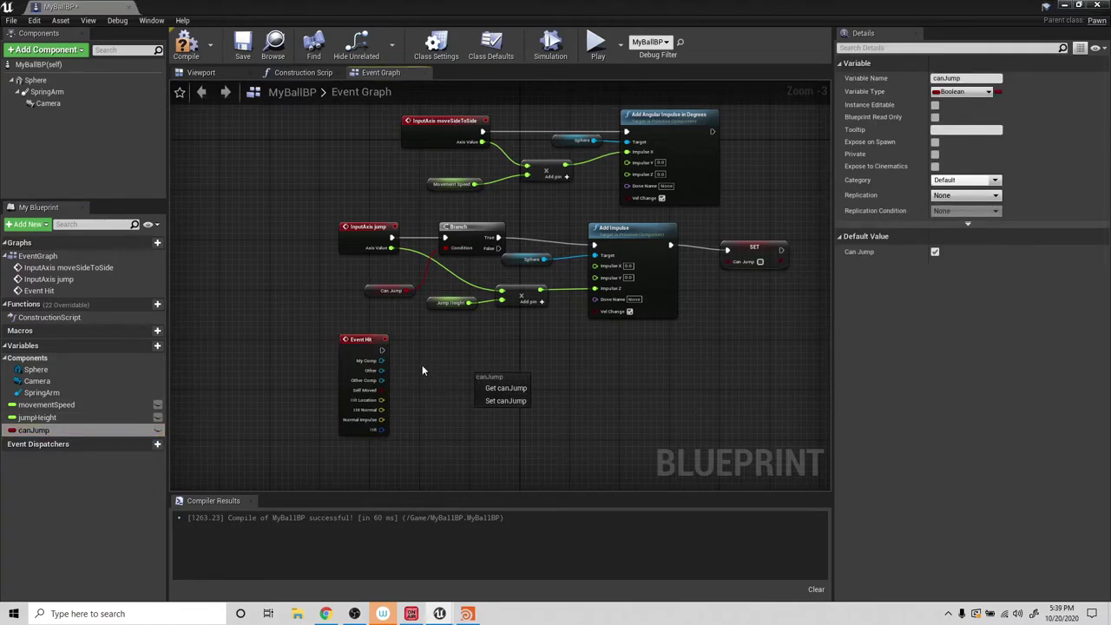
left_click(510, 400)
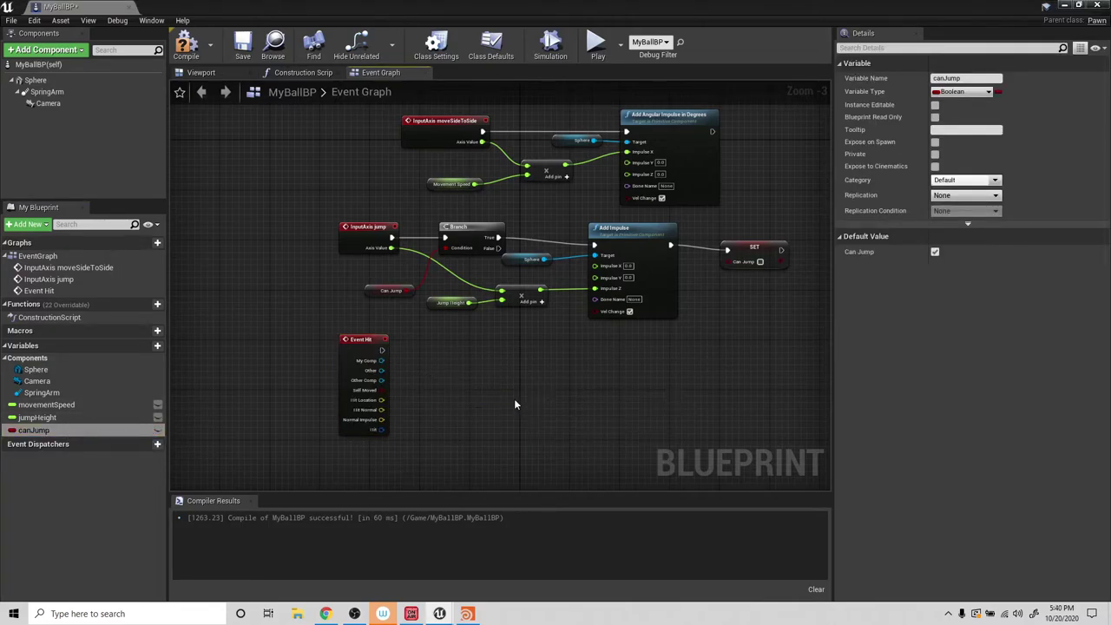
left_click(516, 392)
left_click_drag(381, 350, 484, 382)
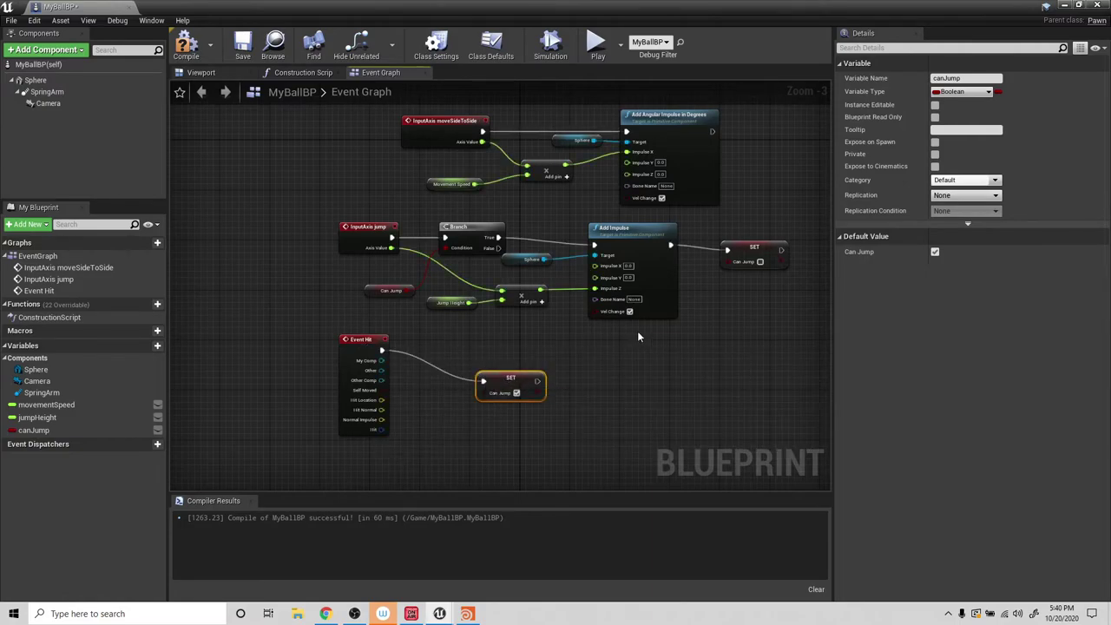
left_click(186, 45)
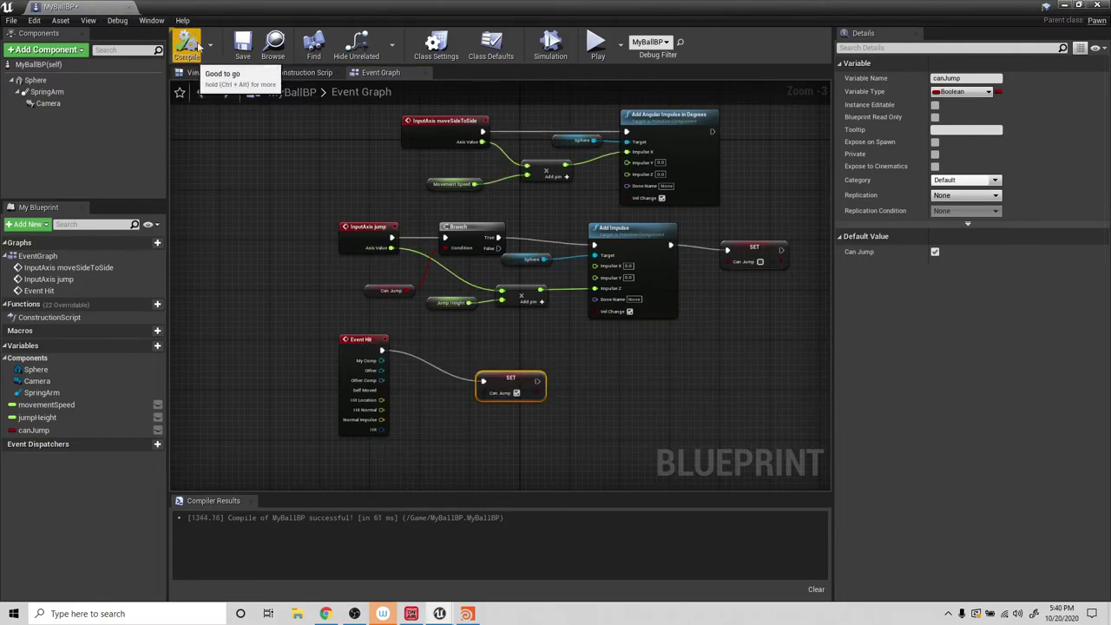
Return to the level editor, play the level to test the ball's jumping with the Event Hit logic, and stop.
left_click(1063, 7)
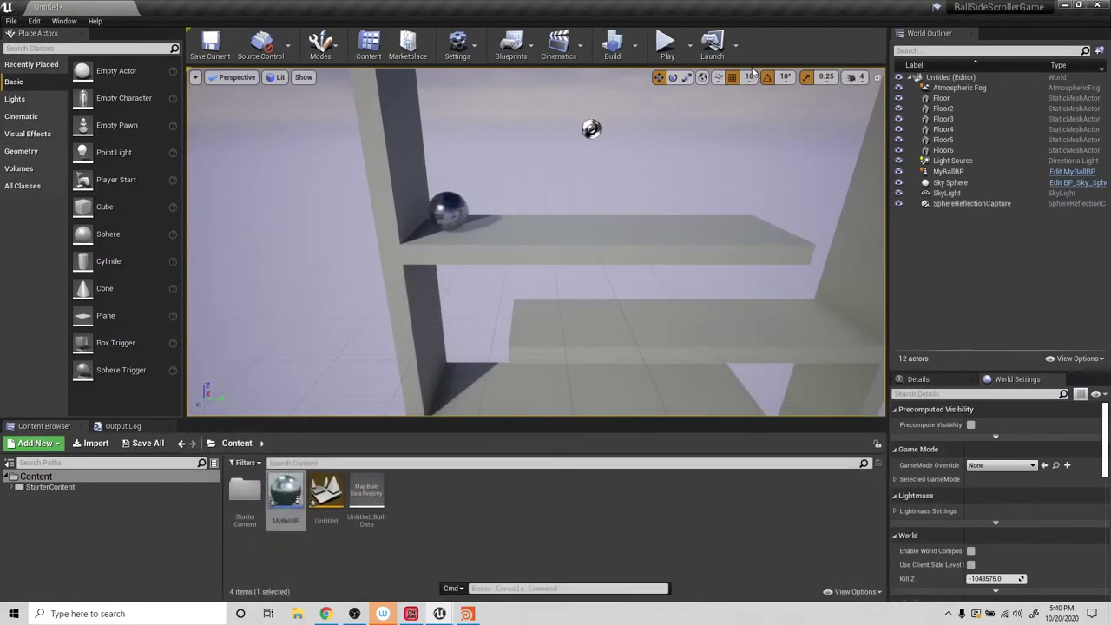
left_click(667, 42)
left_click(671, 179)
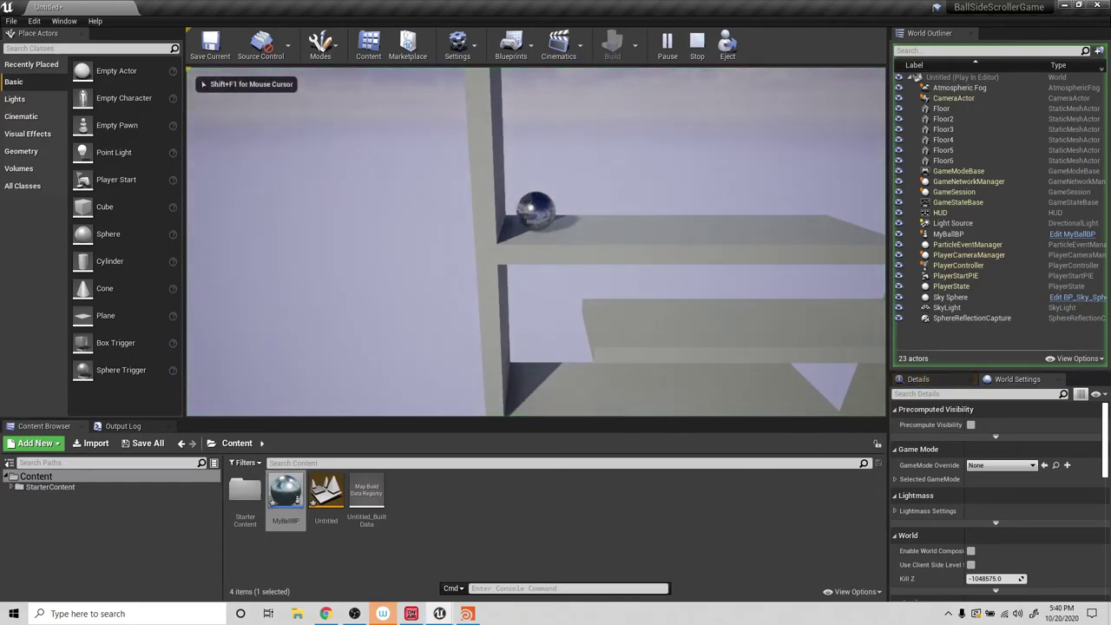
key("d")
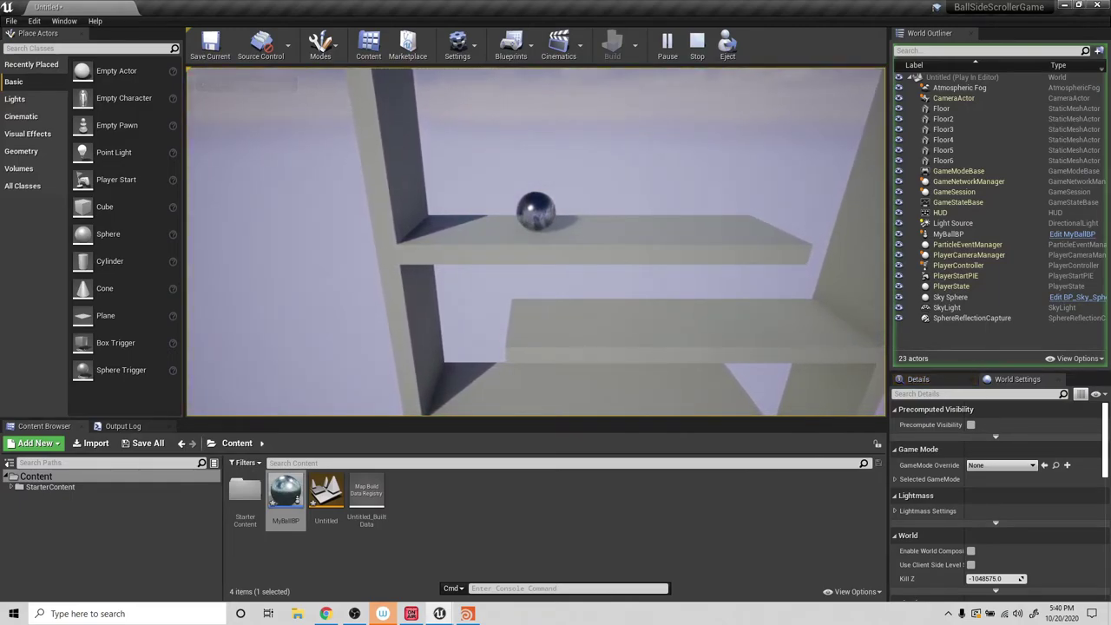
key("Escape")
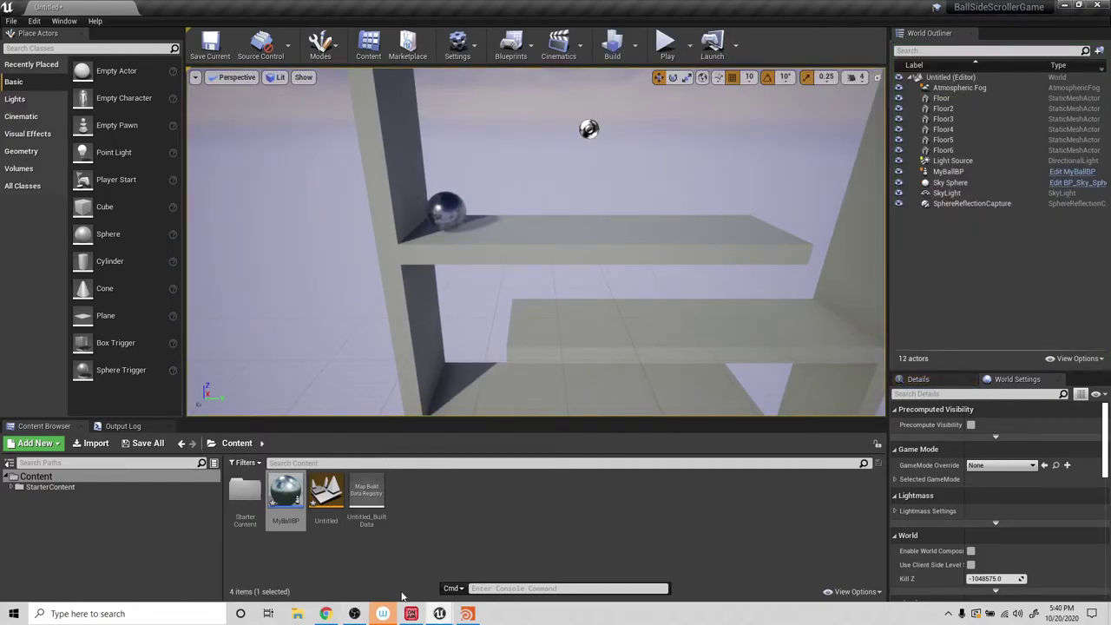
Enable Simulation Generates Hit Events on MyBallBP's Sphere component, compile, and move the Event Hit node closer to its Set canJump node.
double_click(295, 507)
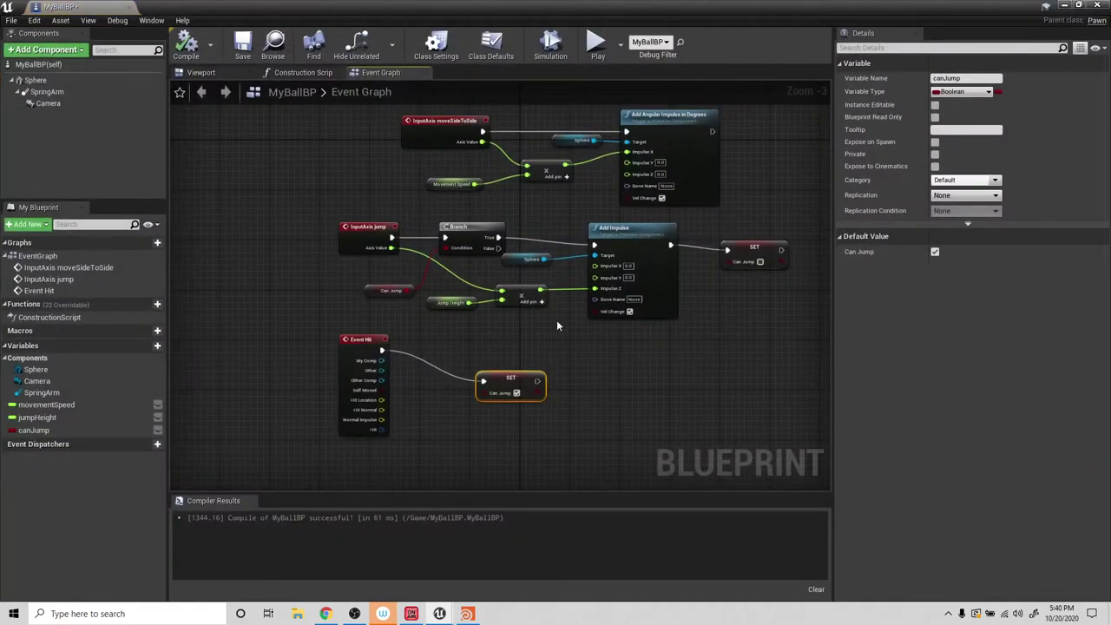
scroll(699, 353, "up", 3)
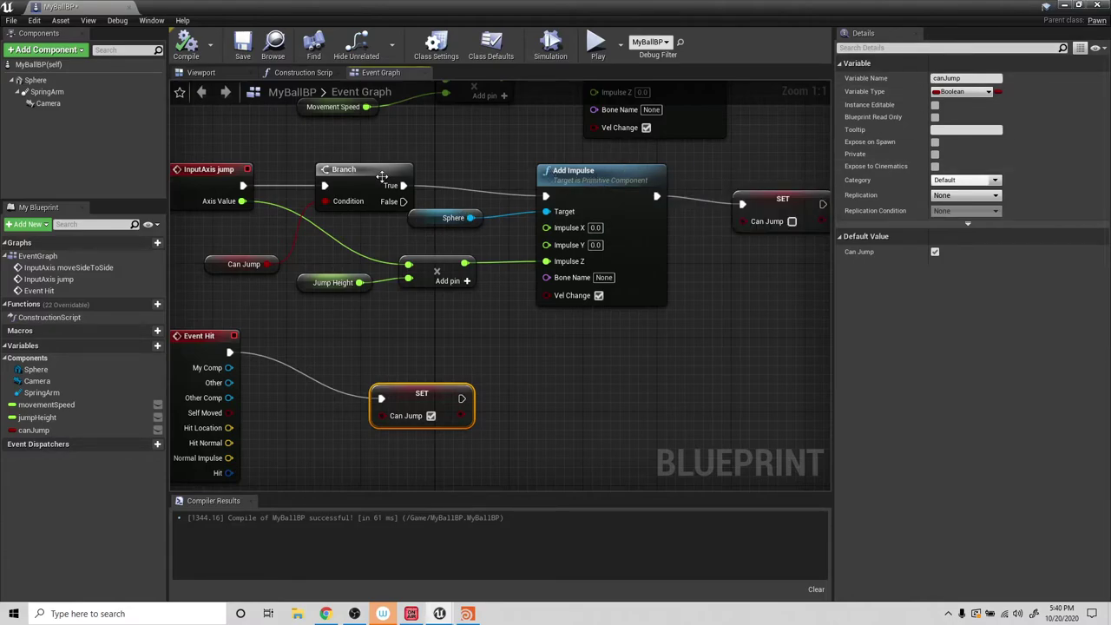
left_click(36, 79)
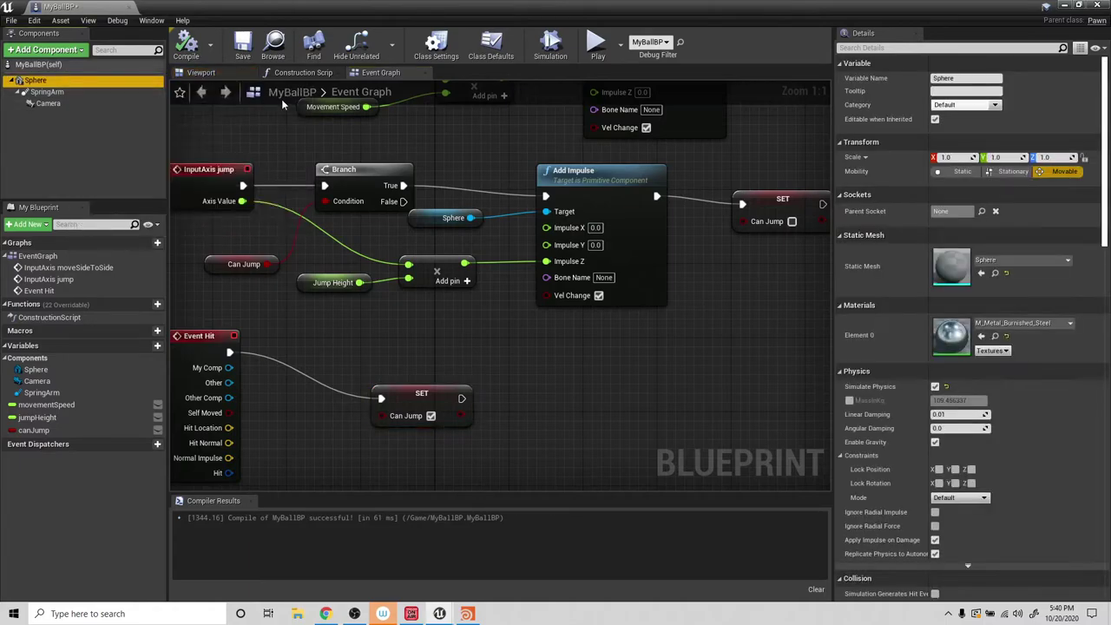
scroll(885, 303, "down", 6)
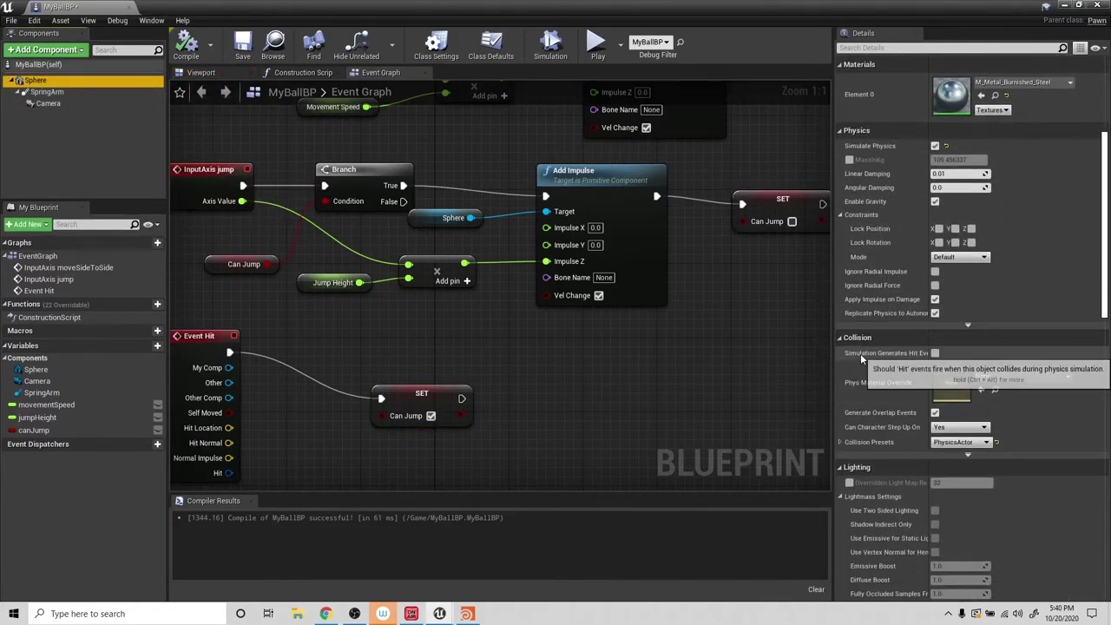
left_click(934, 354)
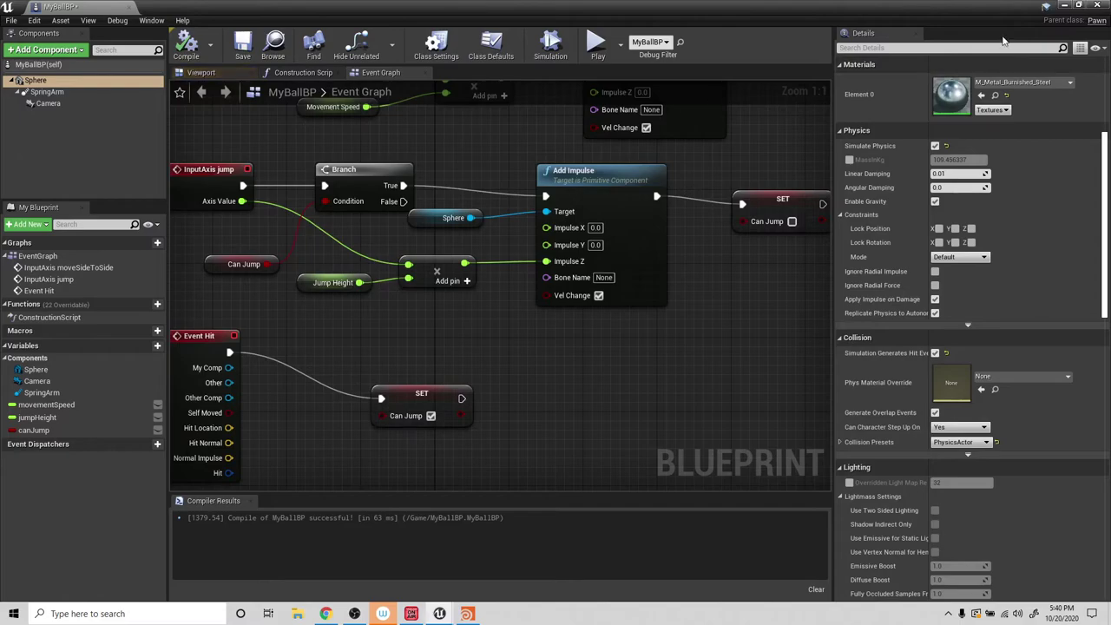
left_click_drag(196, 335, 271, 368)
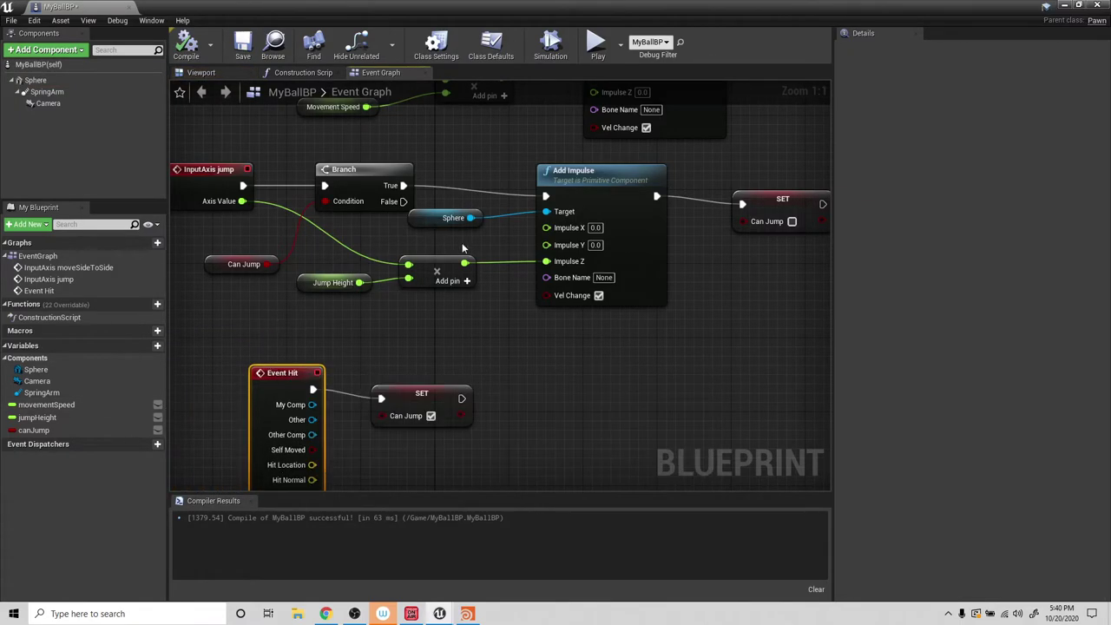
Close the blueprint editor, play the level to test the jump with hit events enabled, and stop.
left_click(1095, 6)
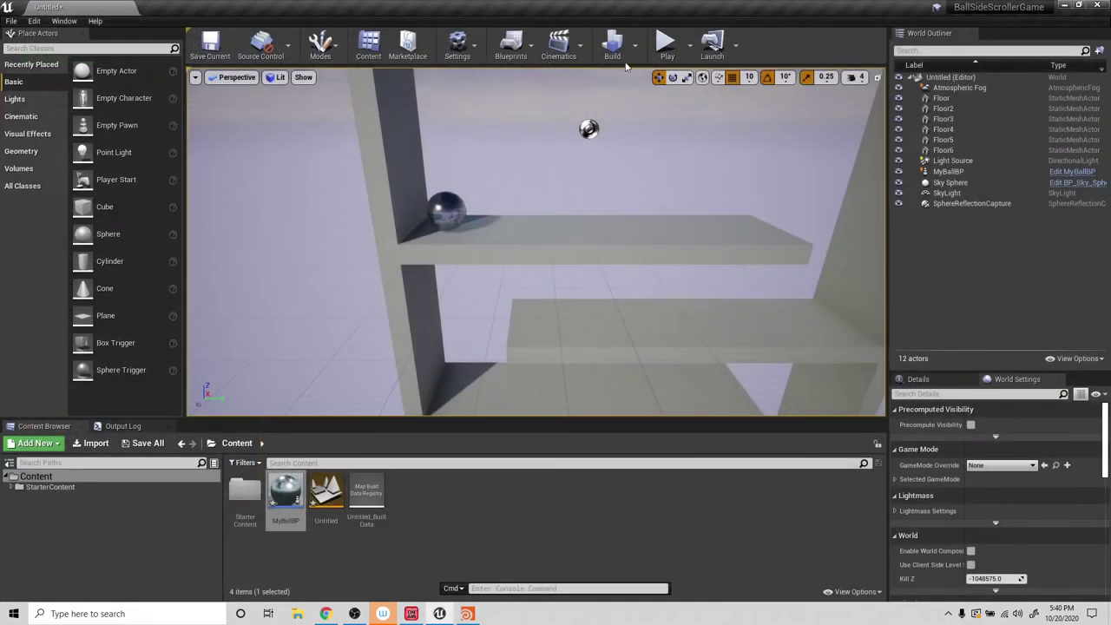
left_click(664, 43)
left_click(595, 188)
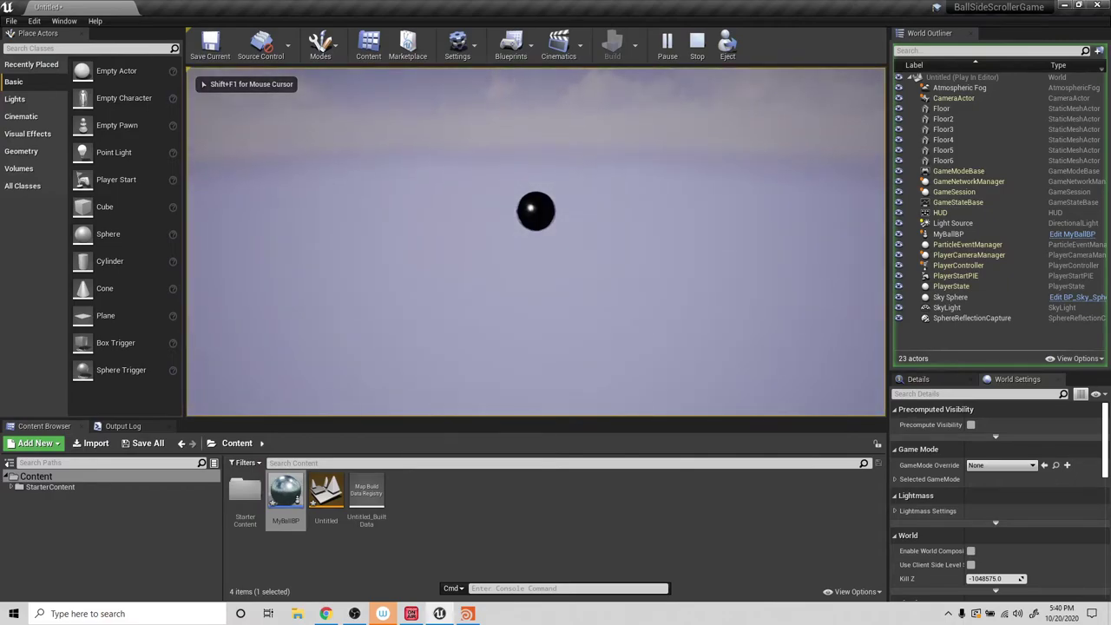
key("Escape")
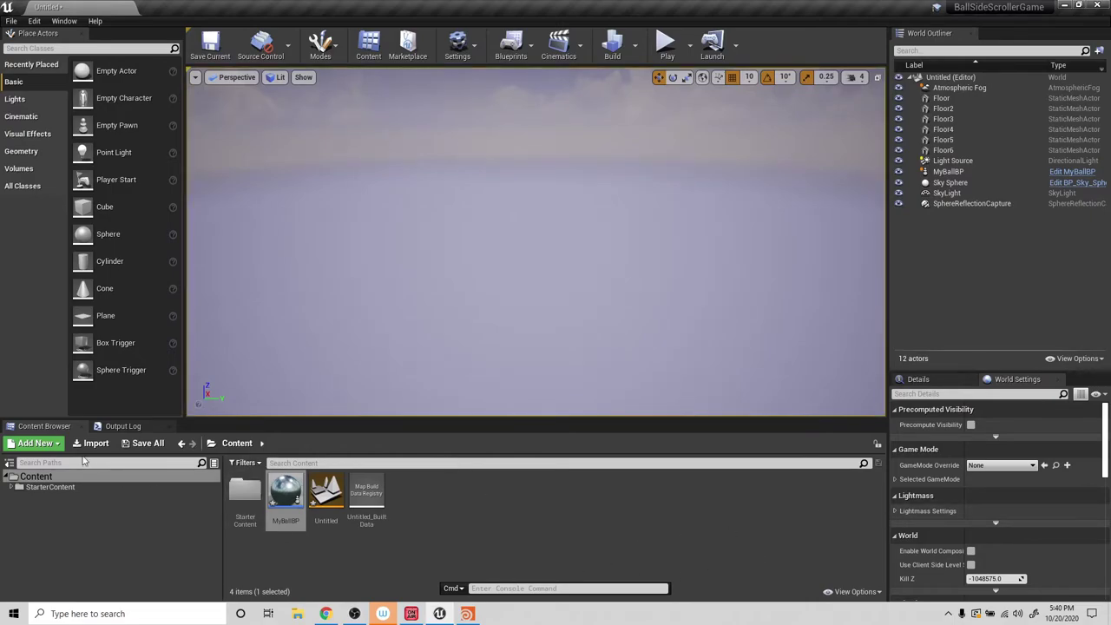
Reopen MyBallBP, set jumpHeight's default value to 500, and compile the blueprint.
double_click(286, 493)
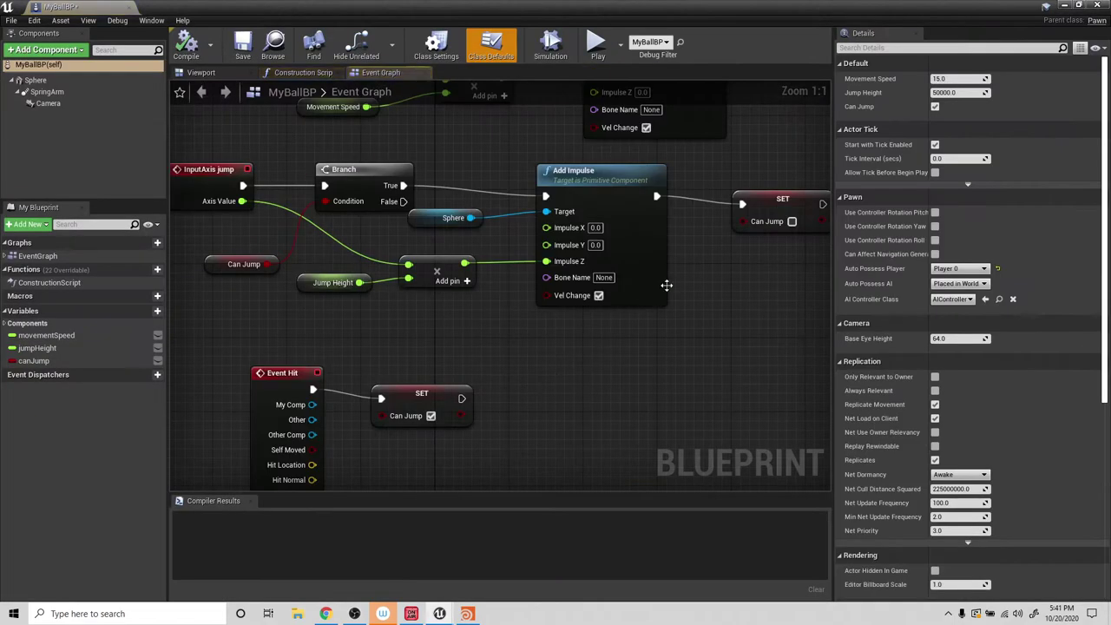
right_click_drag(679, 328, 542, 324)
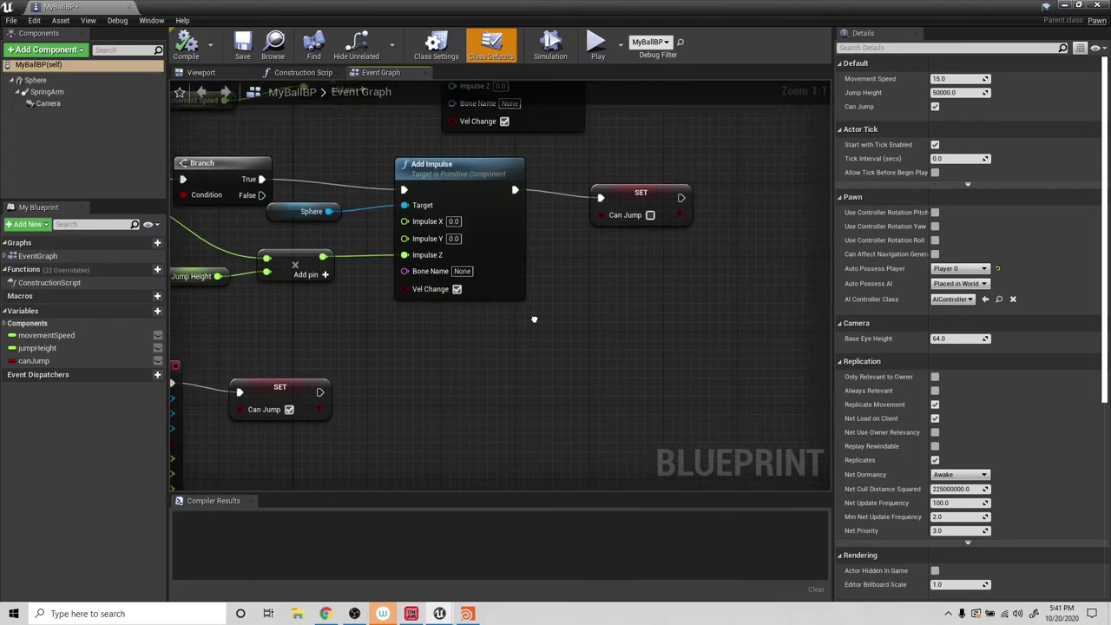
scroll(539, 325, "down", 2)
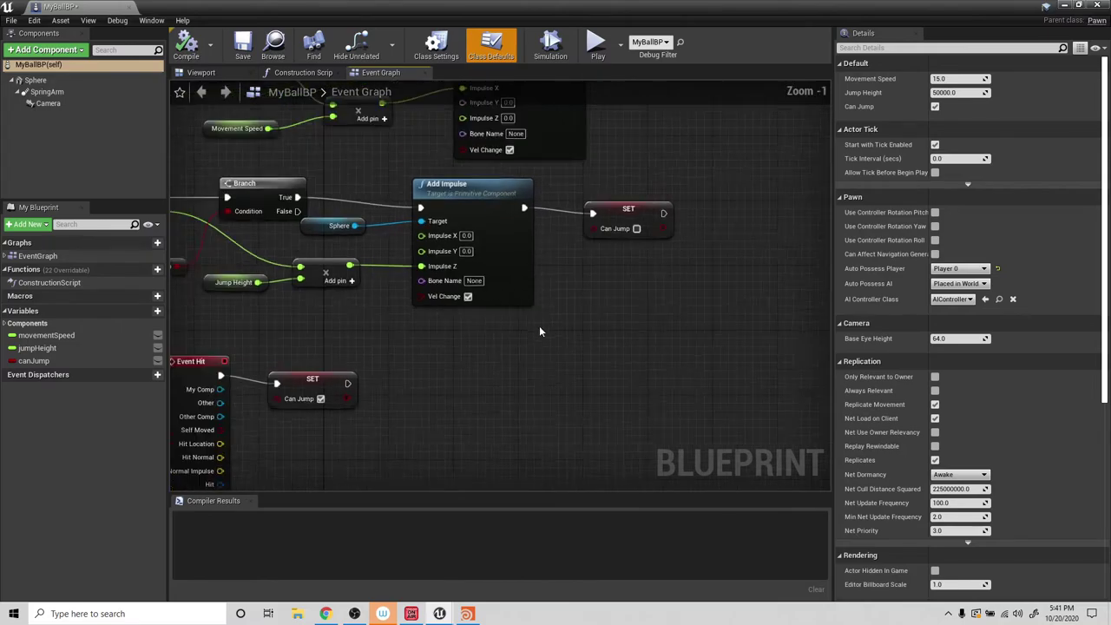
left_click(263, 292)
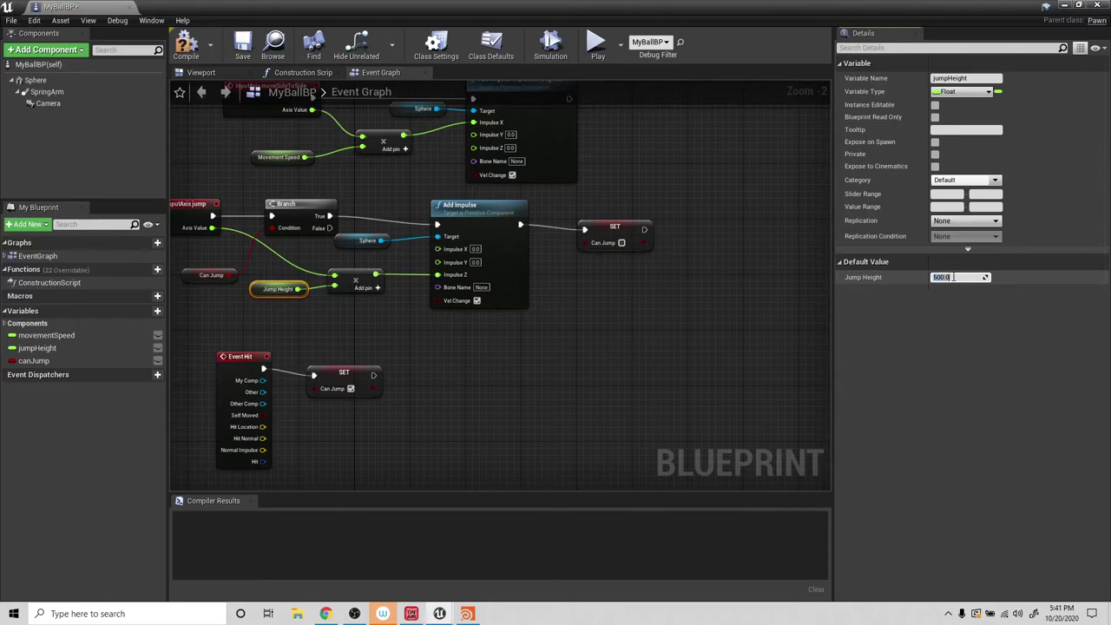
left_click(186, 43)
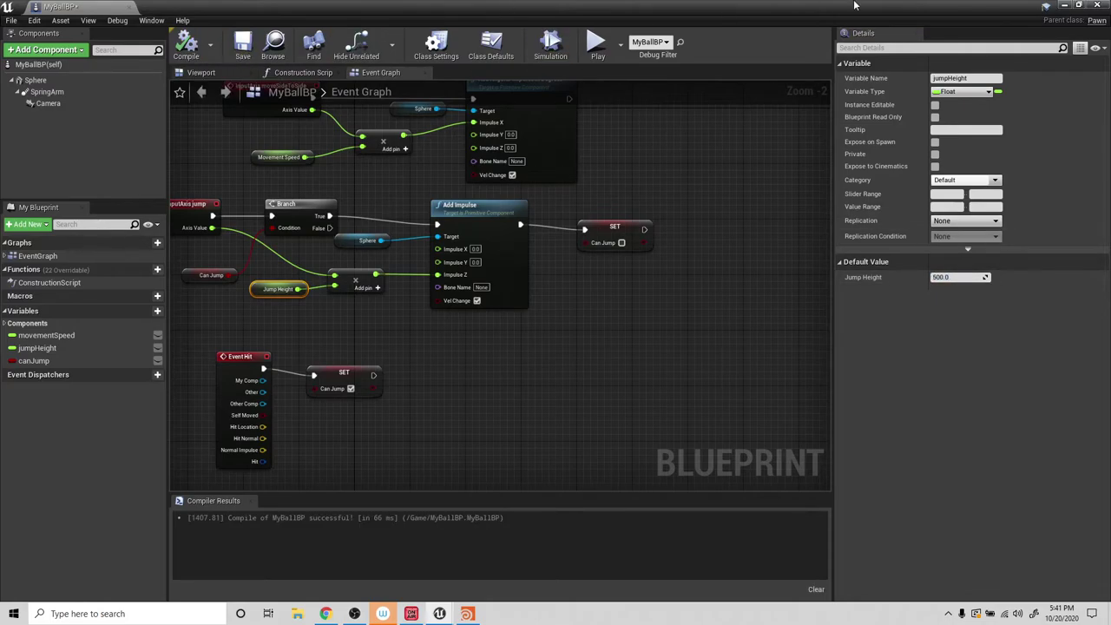
Return to the level editor, play the level to test rolling and jumping with the new jumpHeight, and stop.
left_click(1062, 6)
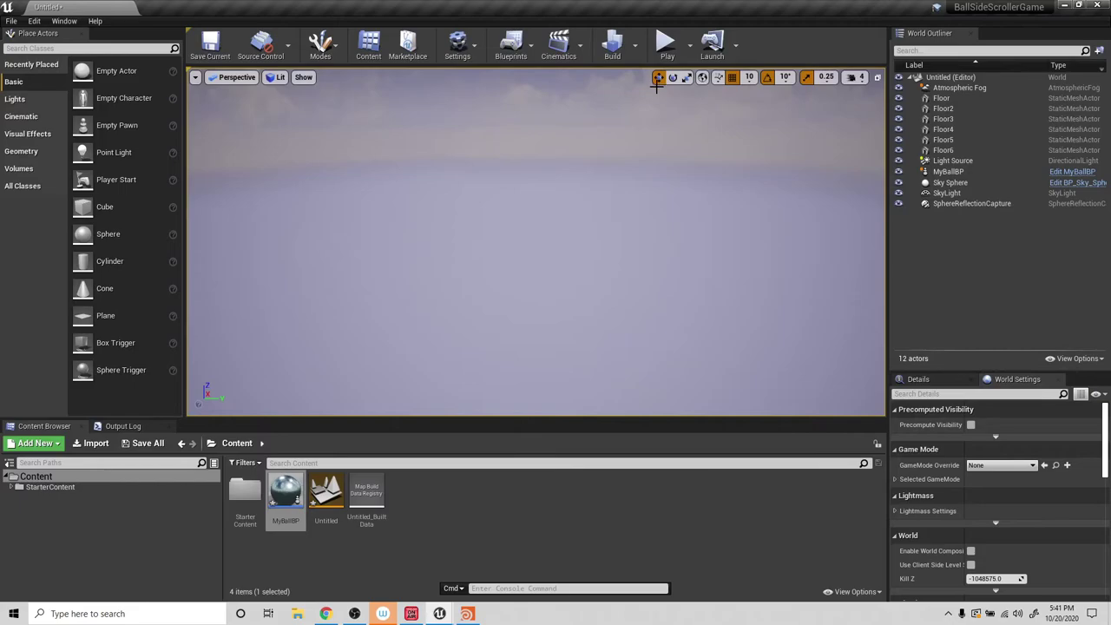
left_click(664, 45)
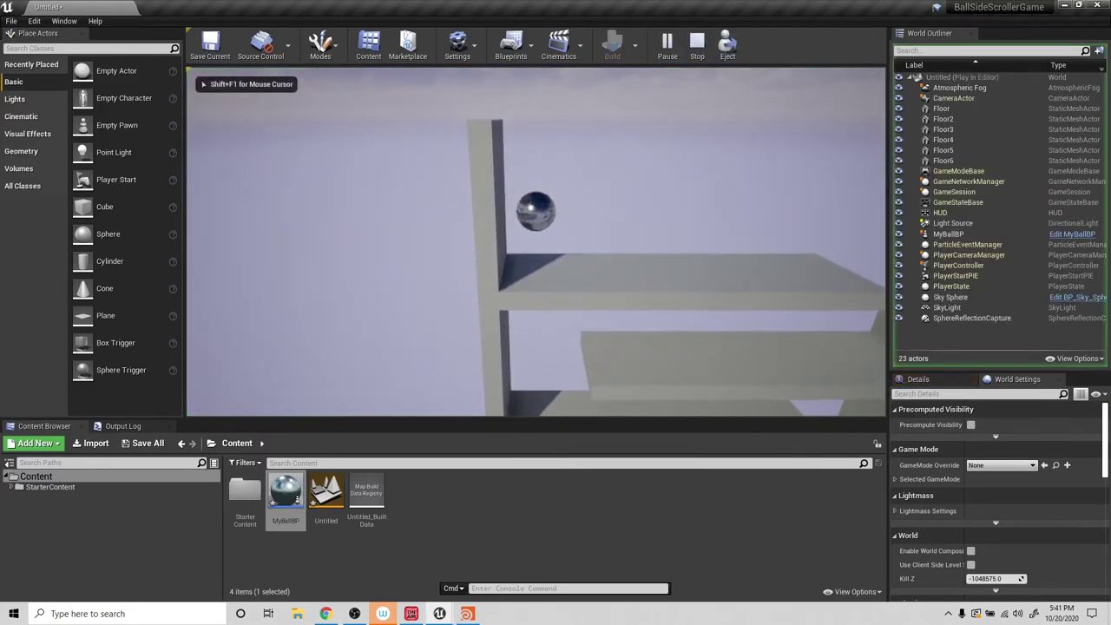
key("d")
key("space")
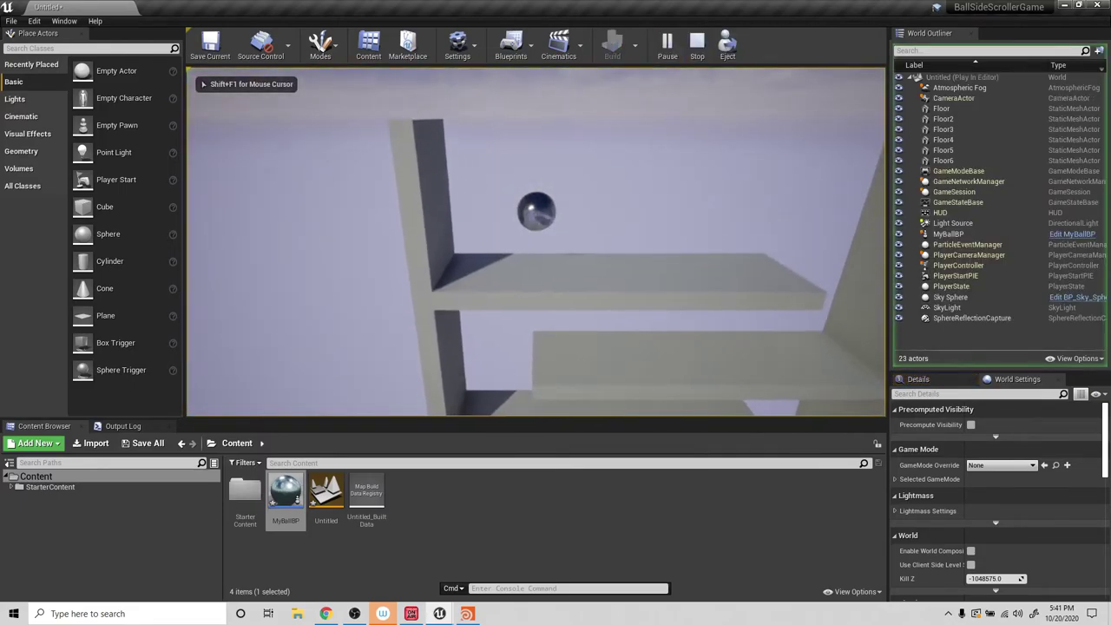
key("space")
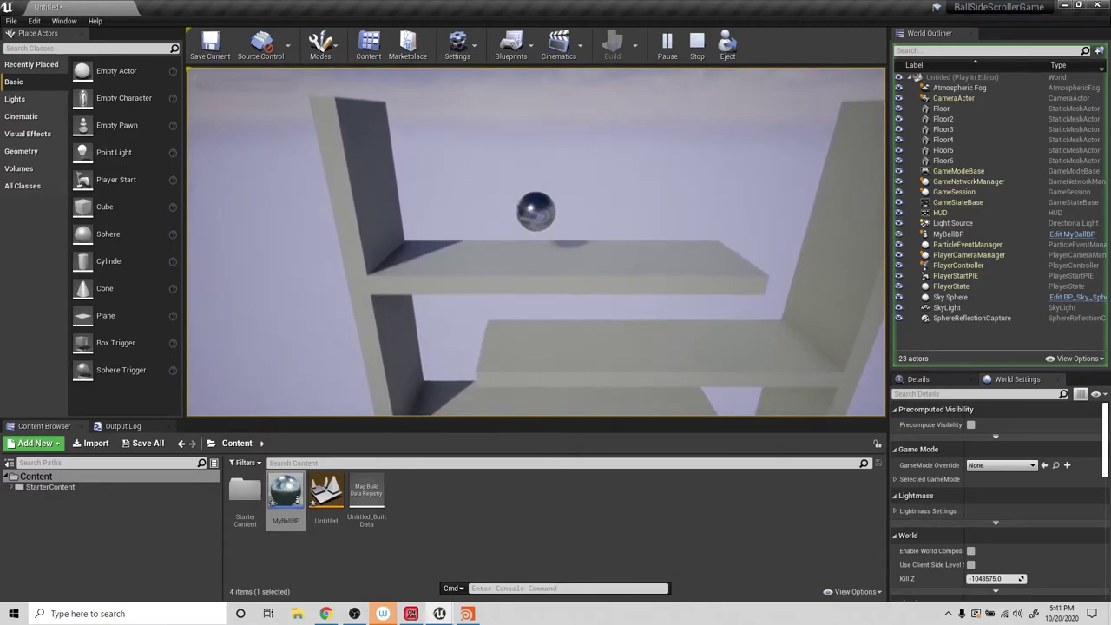
key("space")
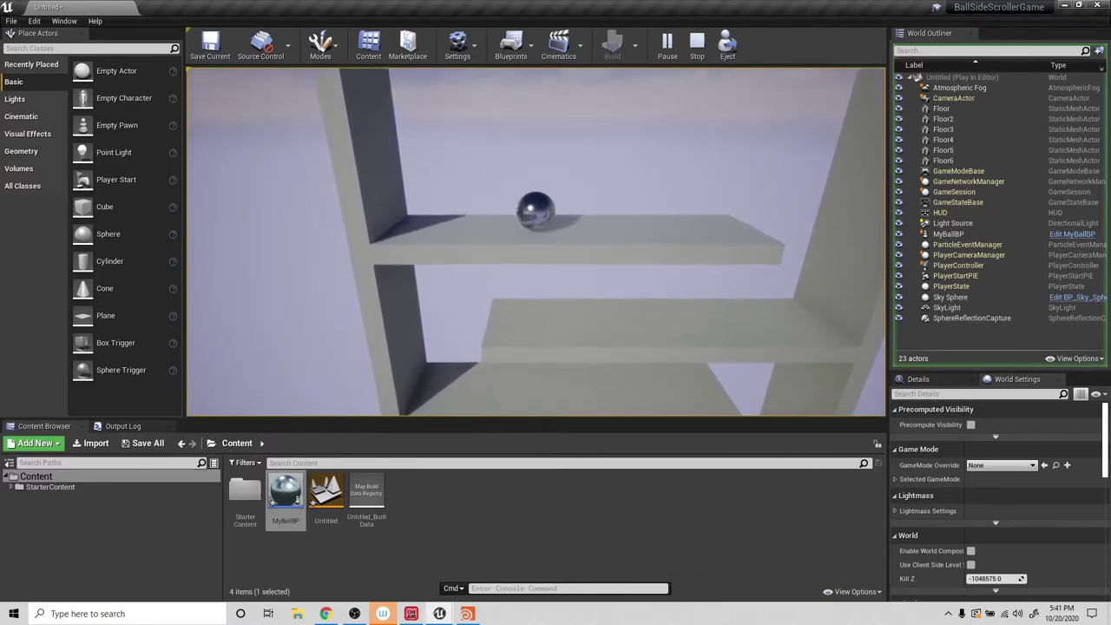
key("space")
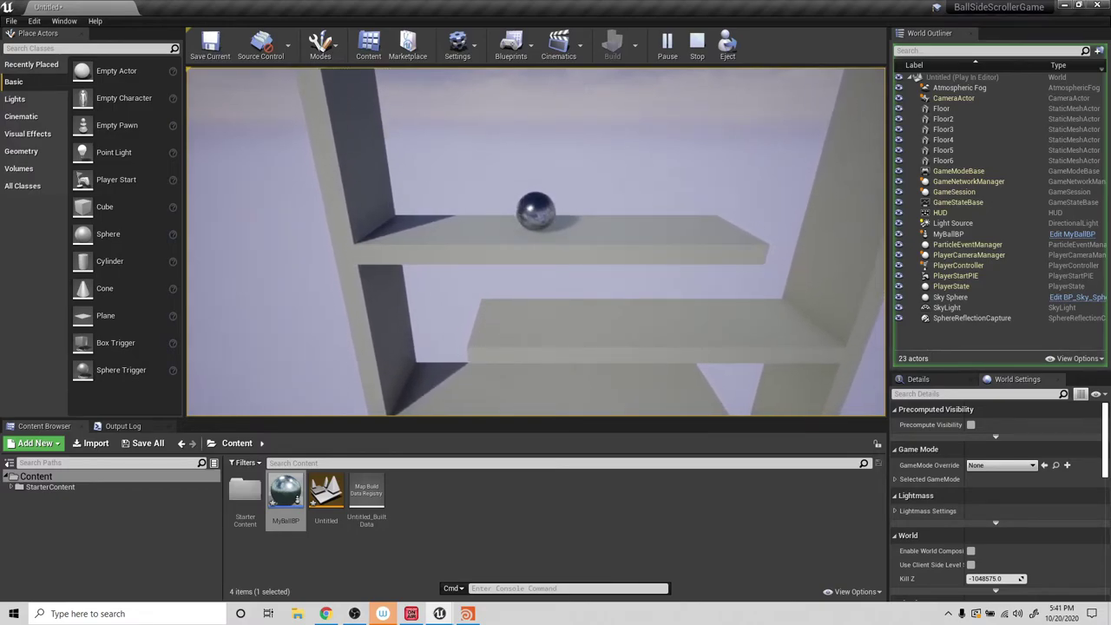
key("a")
key("space")
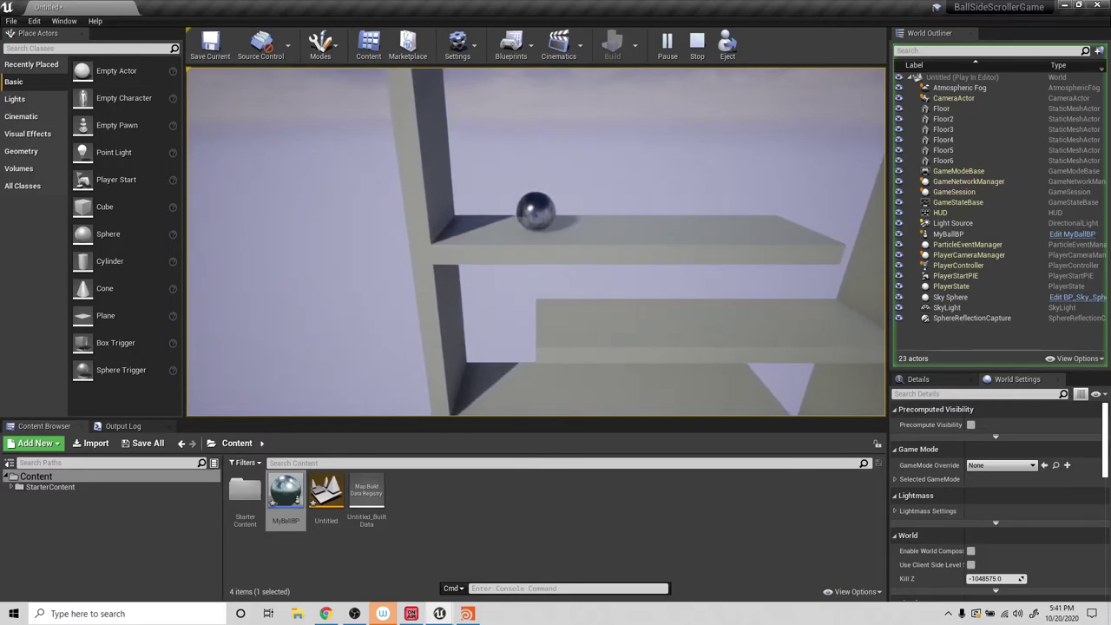
key("a")
key("space")
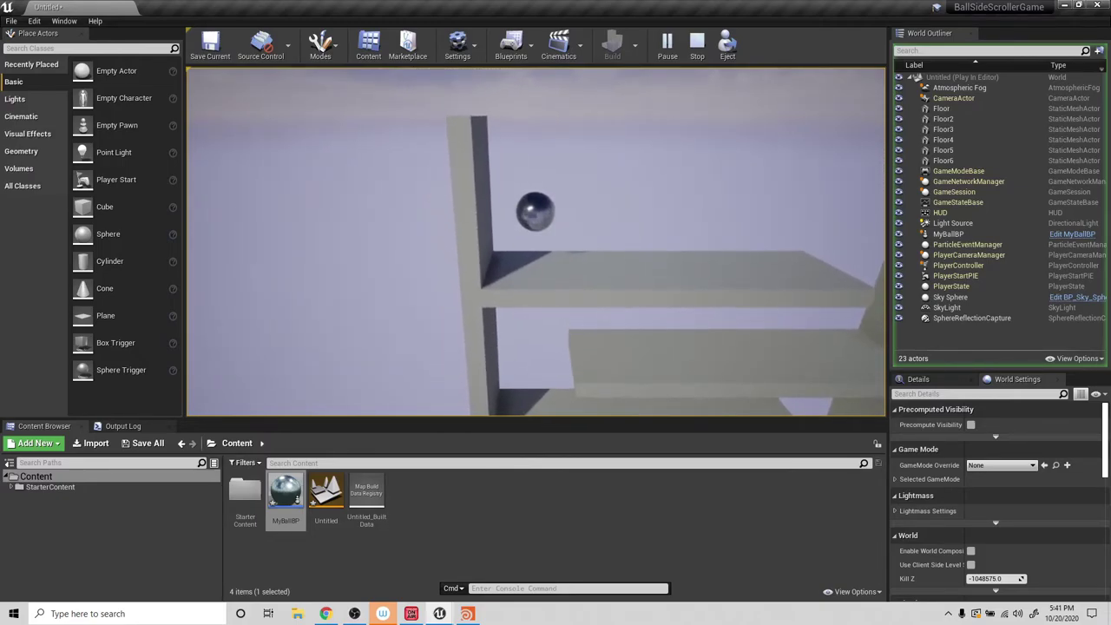
key("d")
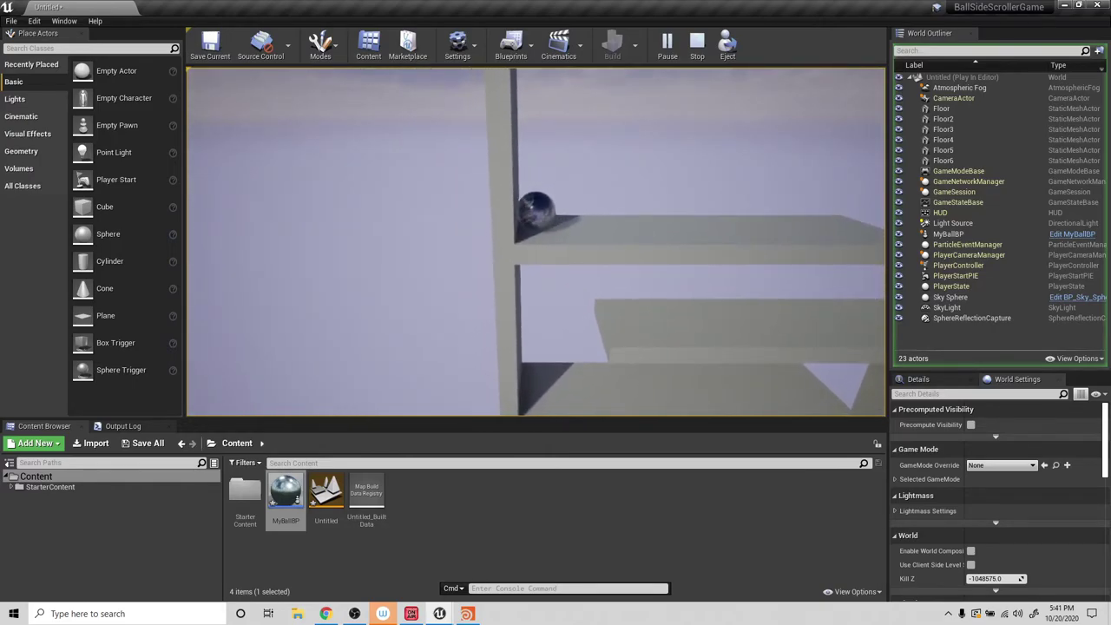
key("space")
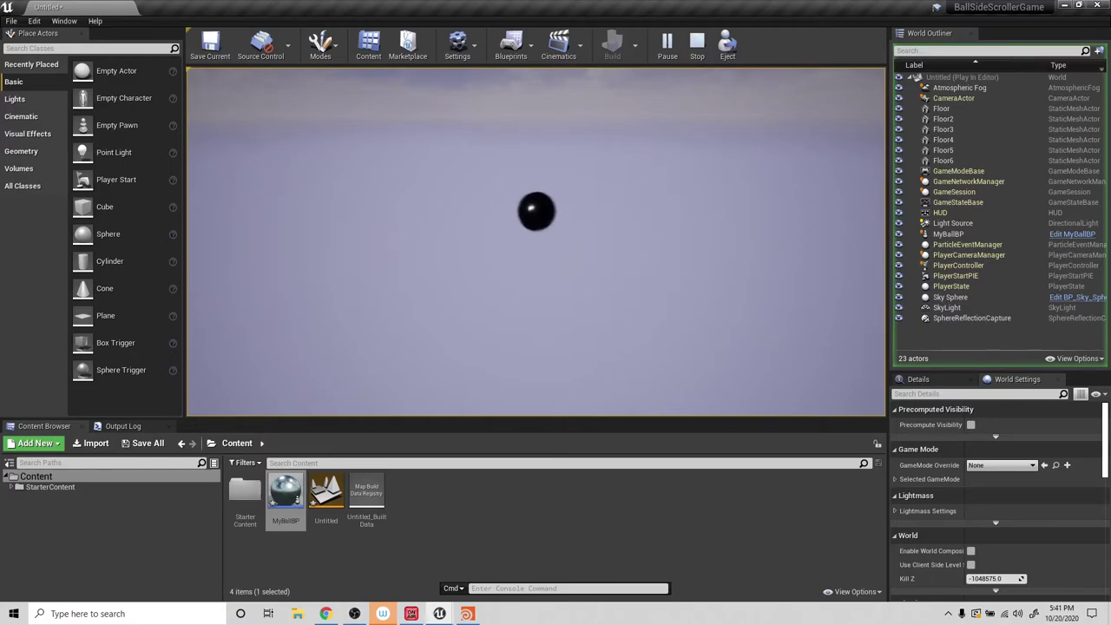
key("Escape")
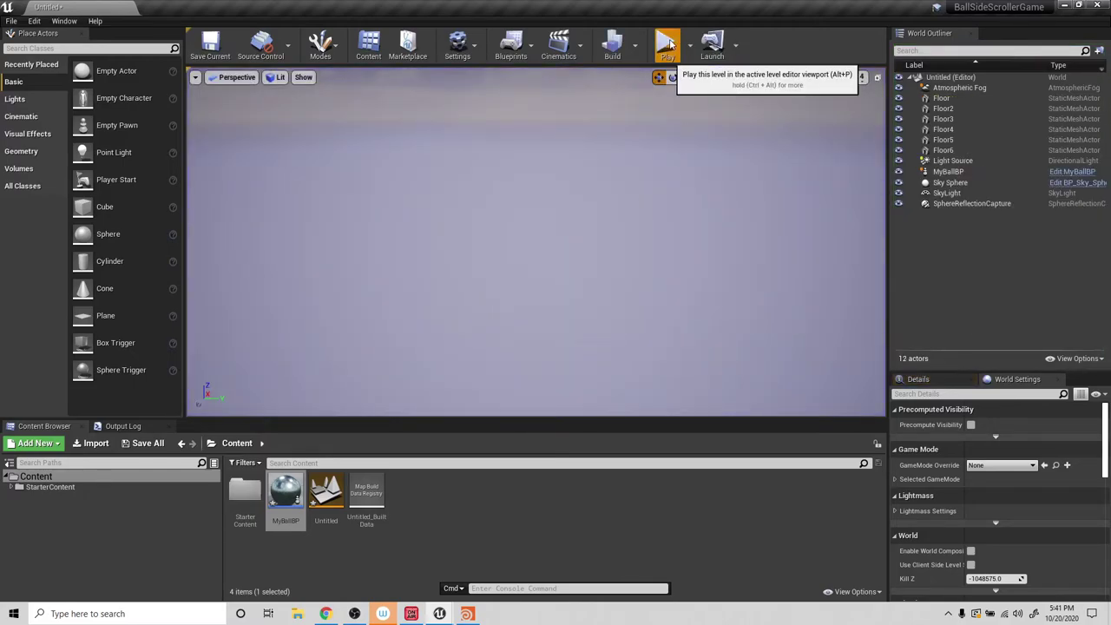
Replay the level, test repeated jumps while the ball rests against the side wall of the upper shelf, and stop.
left_click(675, 42)
key("a")
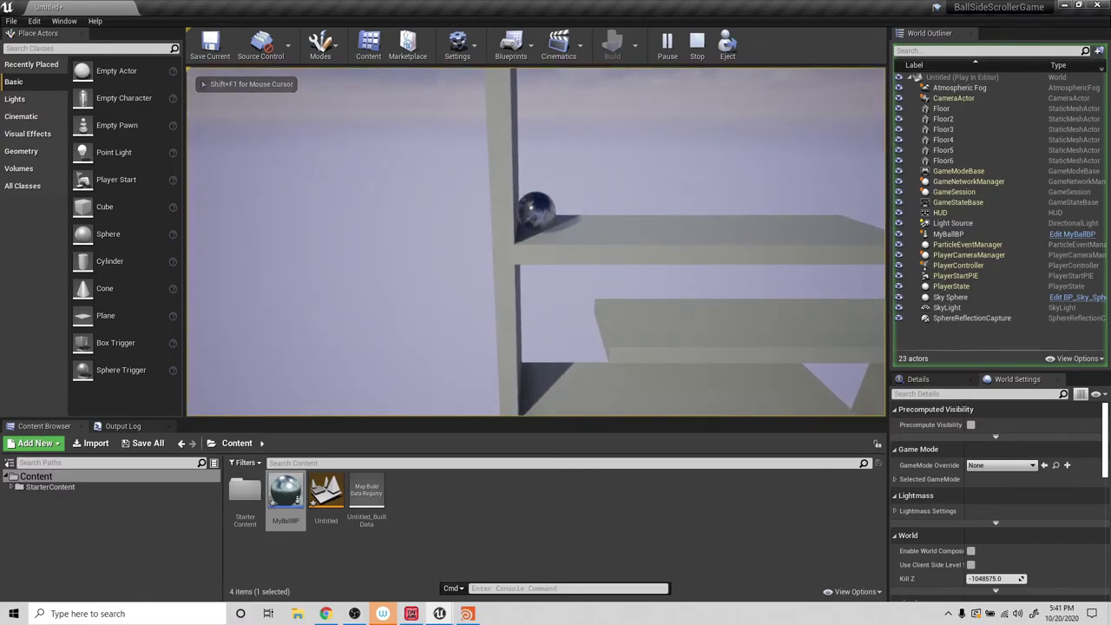
key("space")
key("space")
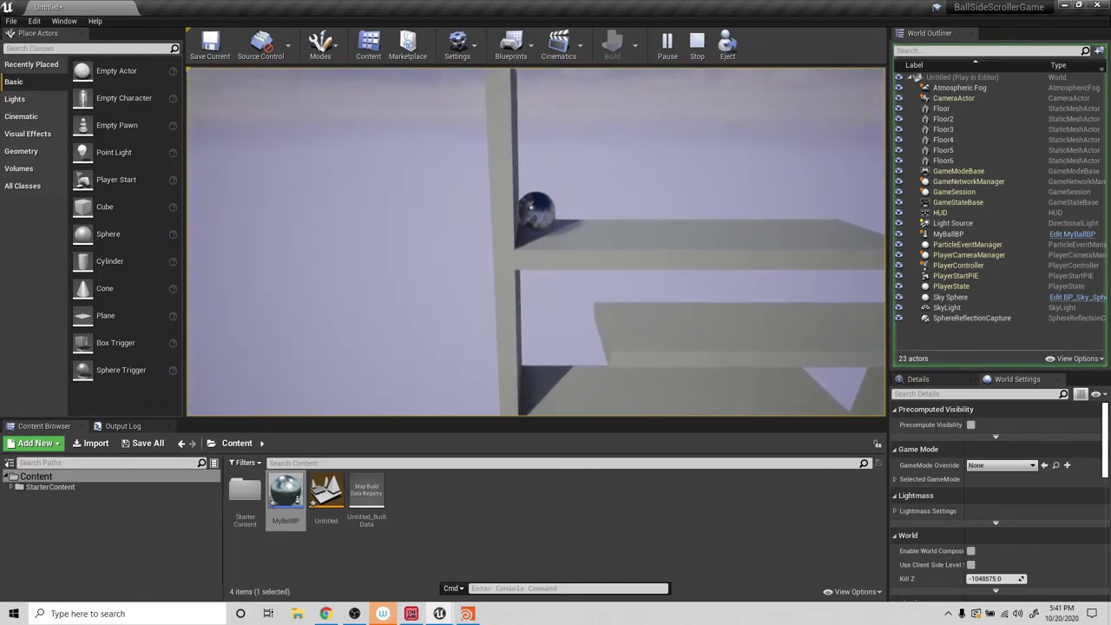
key("space")
key("space")
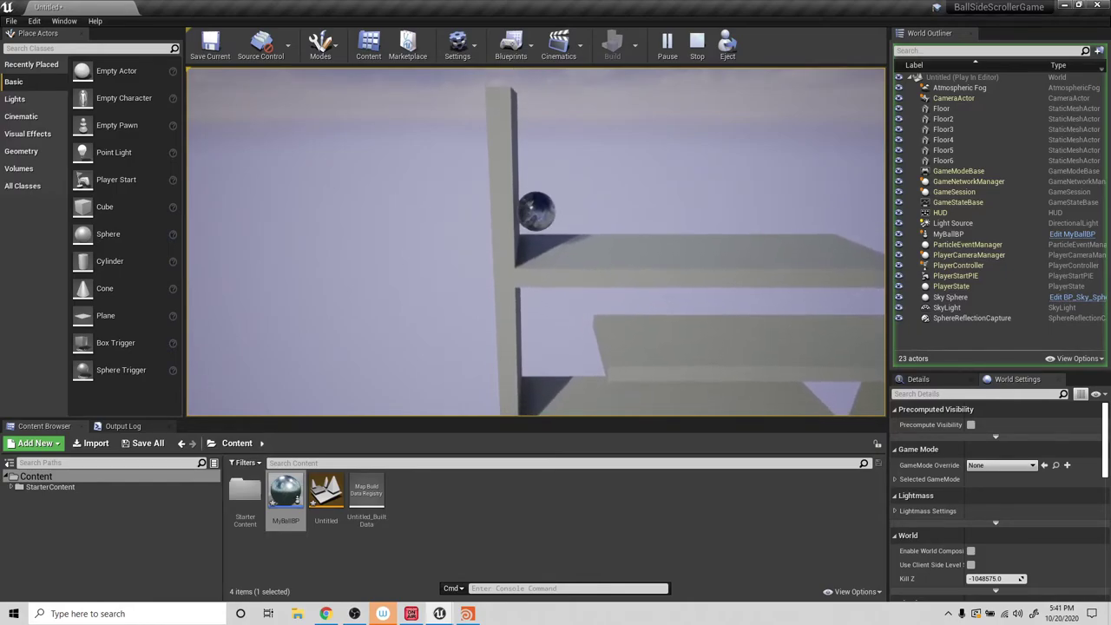
key("space")
key("space")
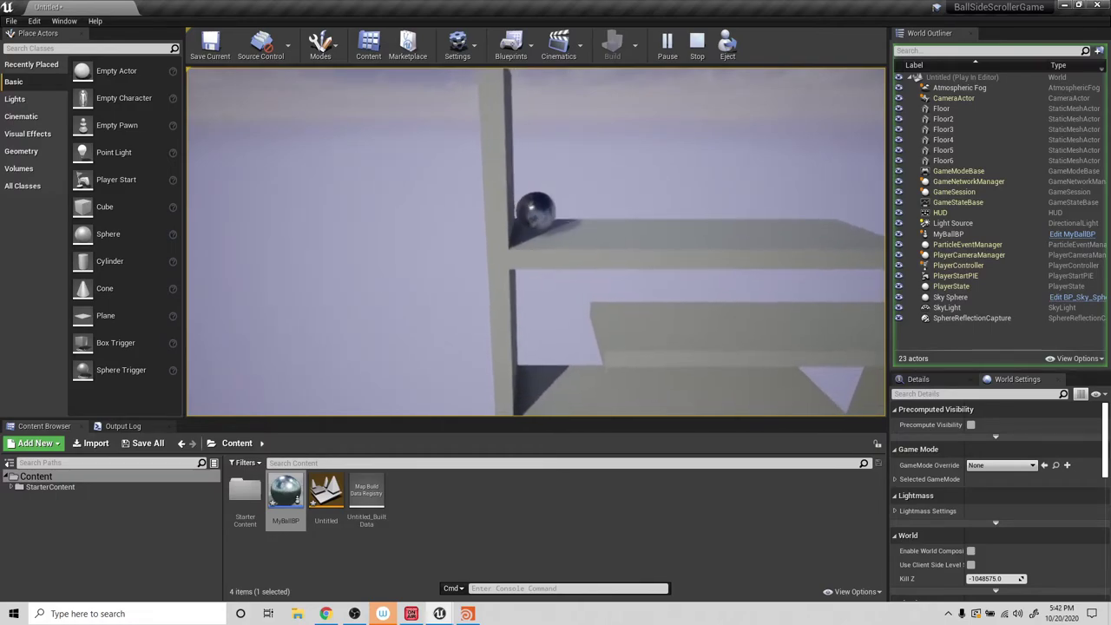
key("d")
key("a")
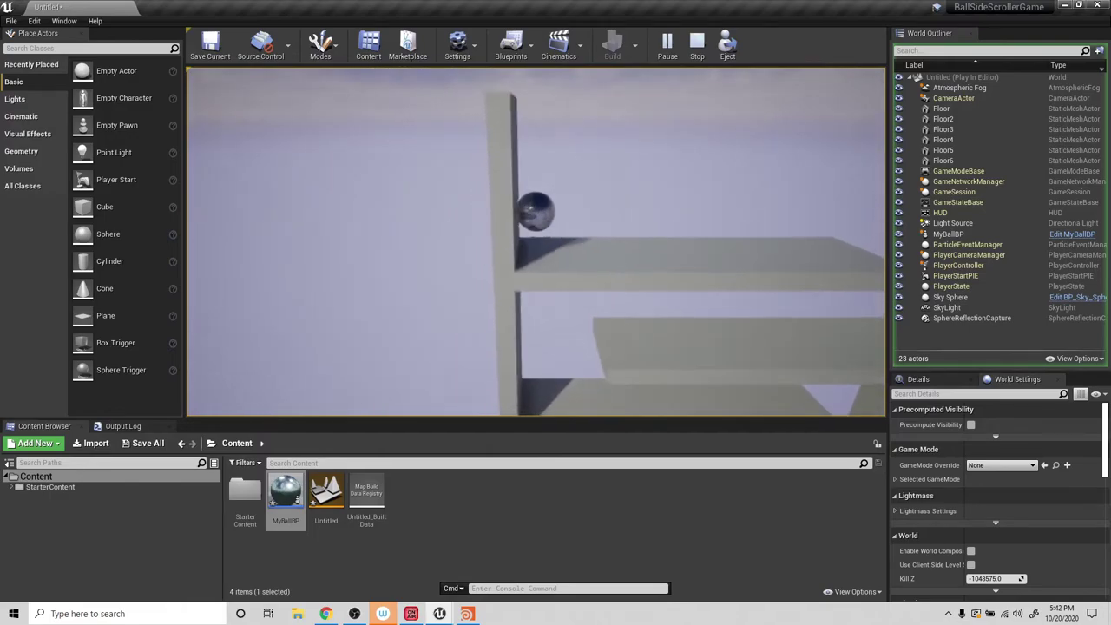
key("space")
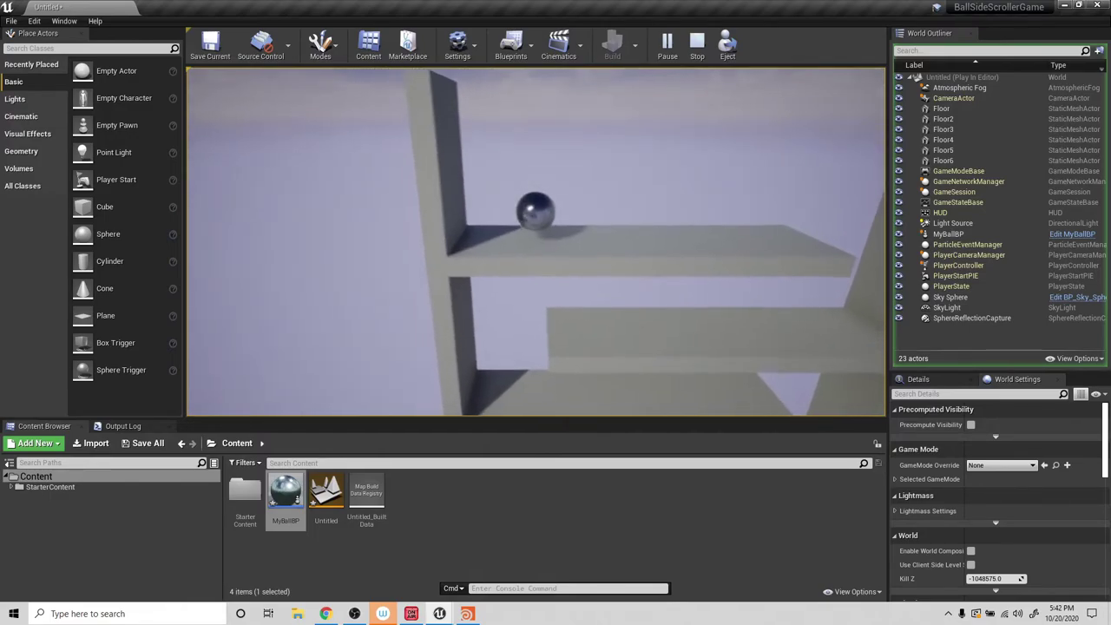
key("space")
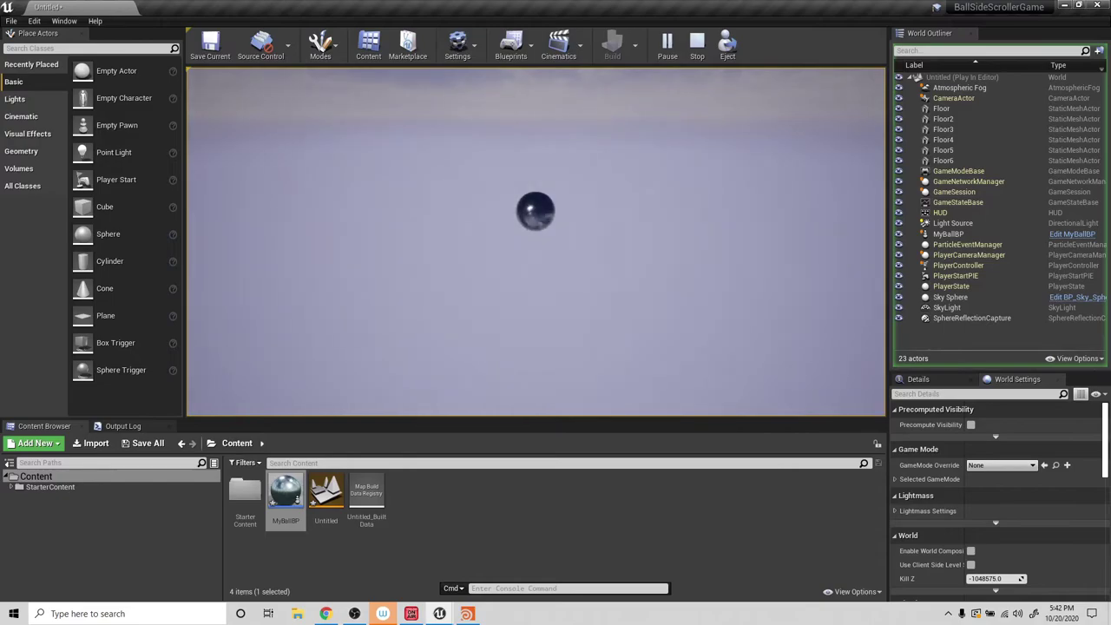
key("Escape")
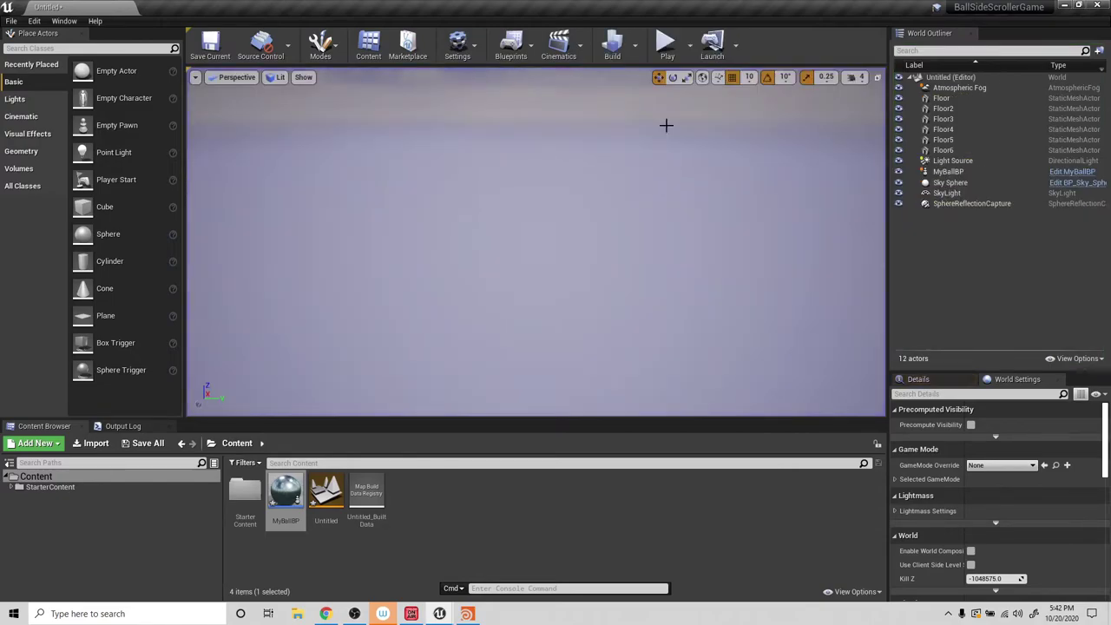
Run the level two more times, jumping the ball near its start position, and stop each run.
left_click(666, 43)
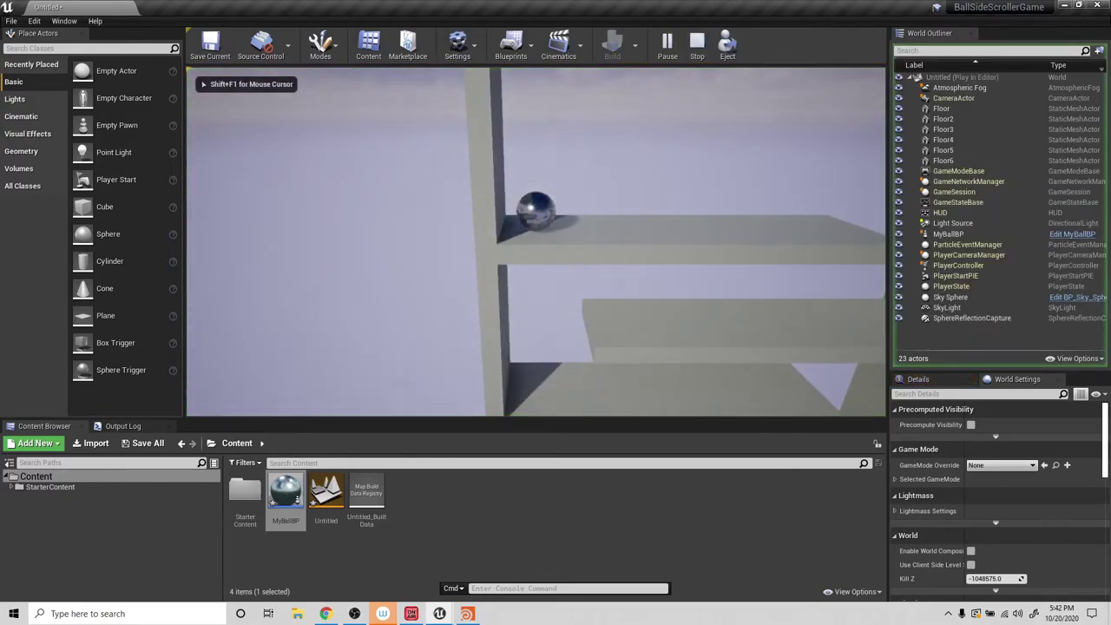
key("space")
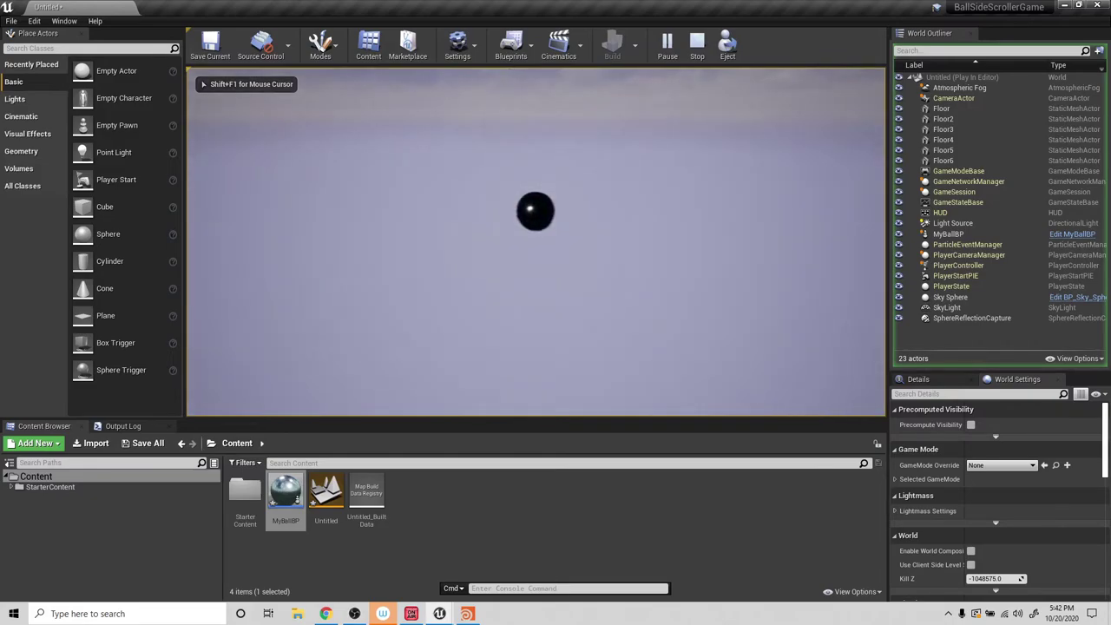
key("Escape")
left_click(668, 47)
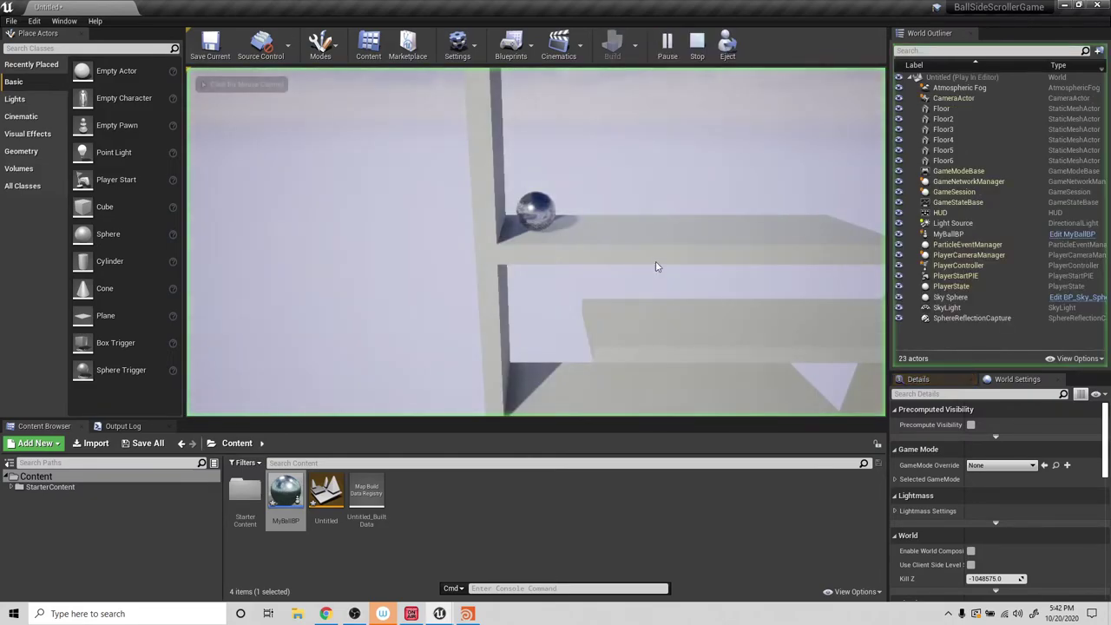
key("space")
key("space")
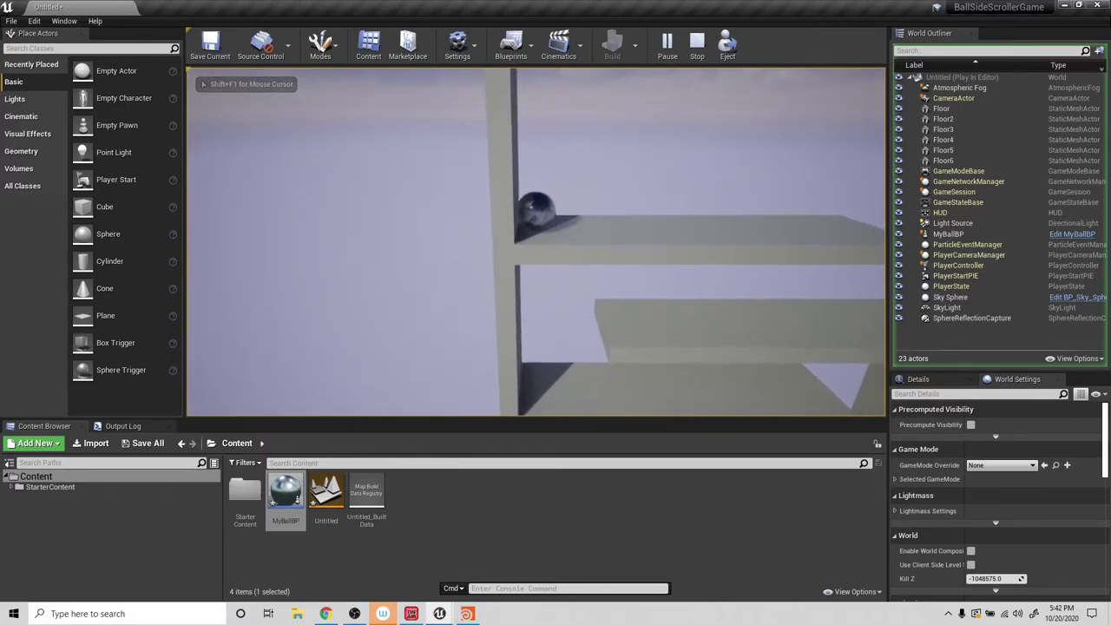
key("space")
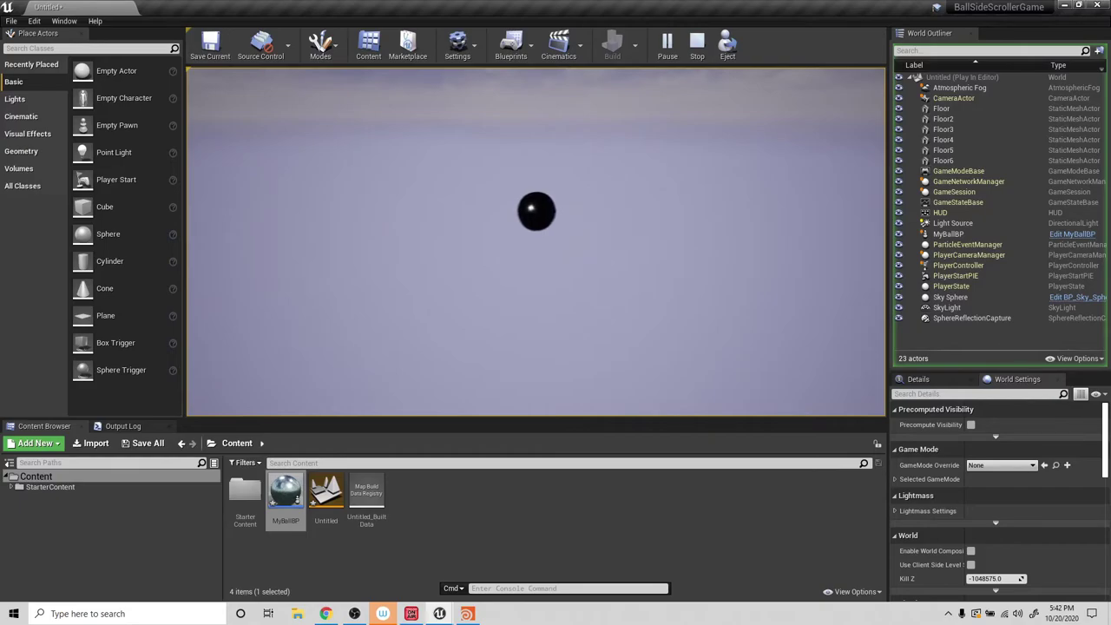
key("Escape")
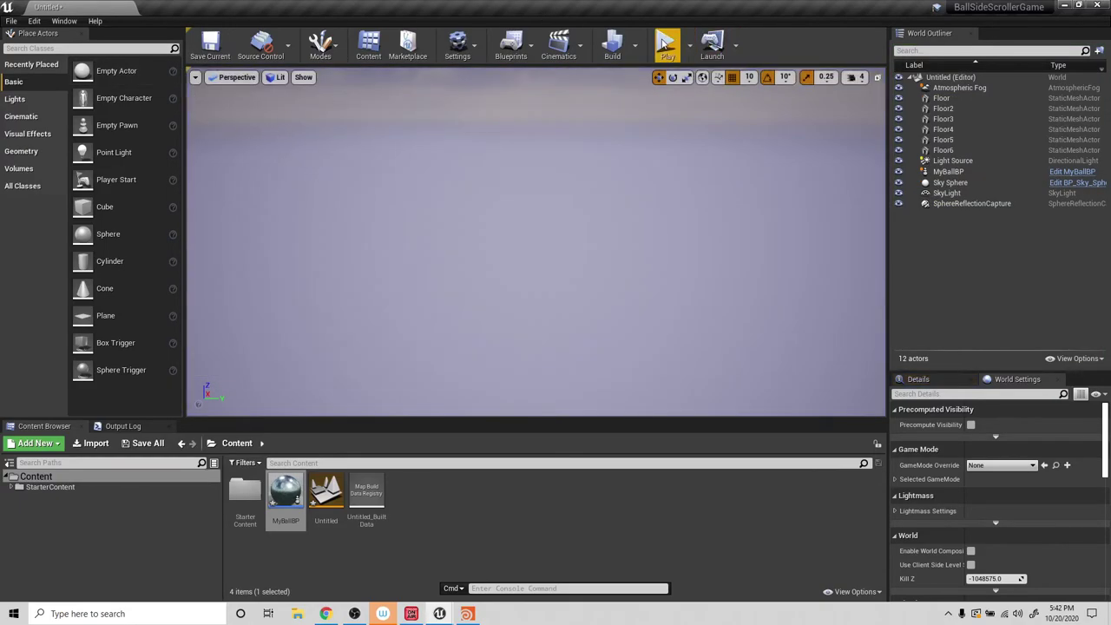
Play the level, roll the ball off the upper shelf, and test repeated jumps against the far side wall.
left_click(666, 44)
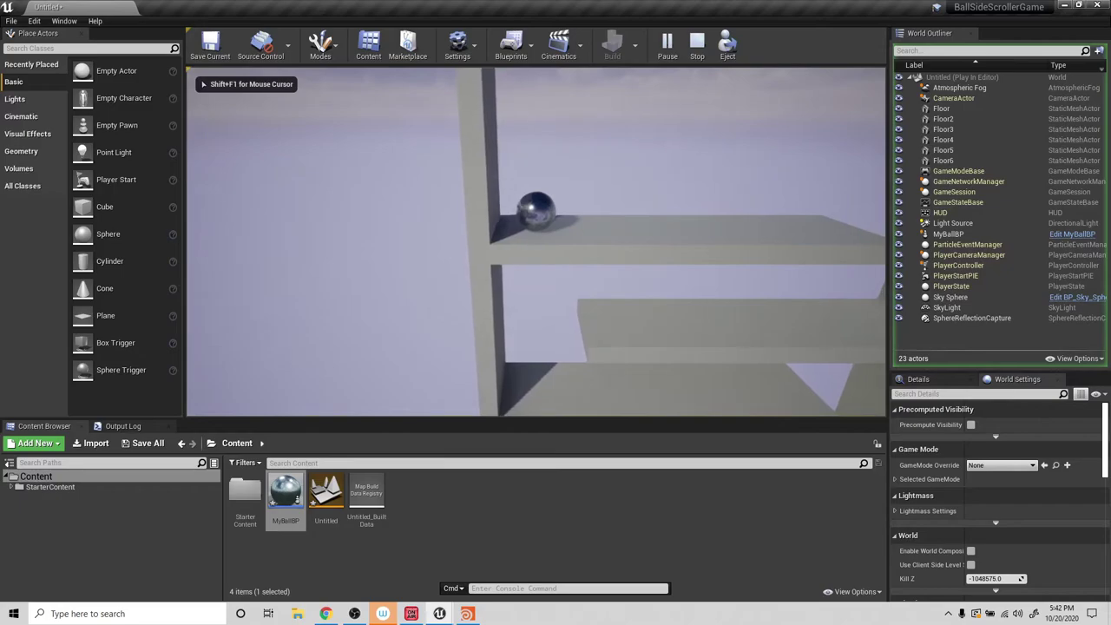
key("d")
key("space")
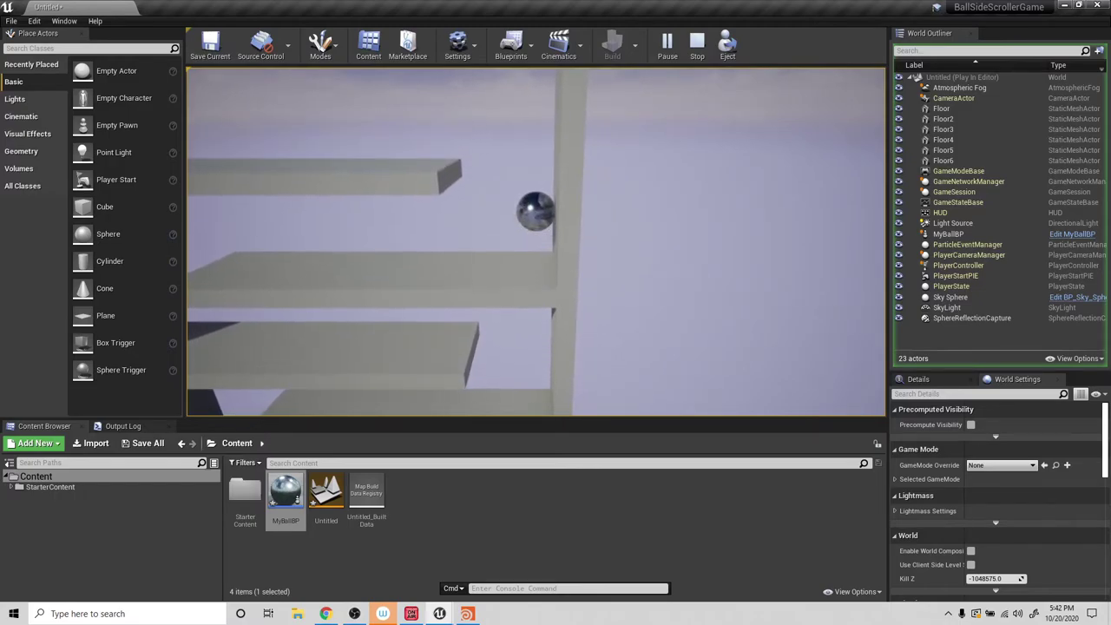
key("space")
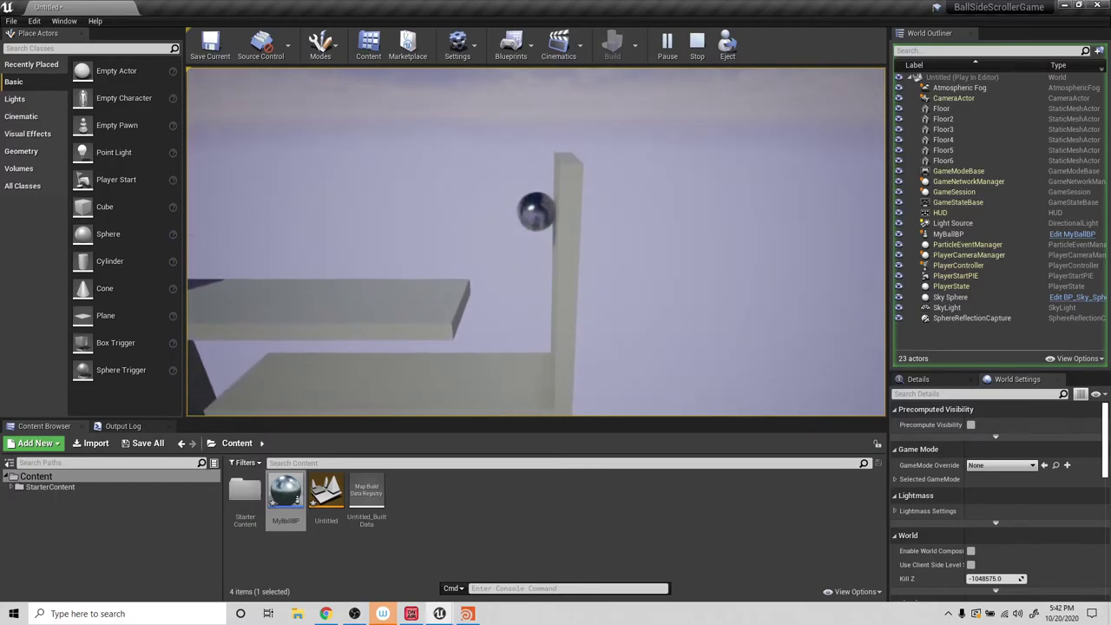
key("space")
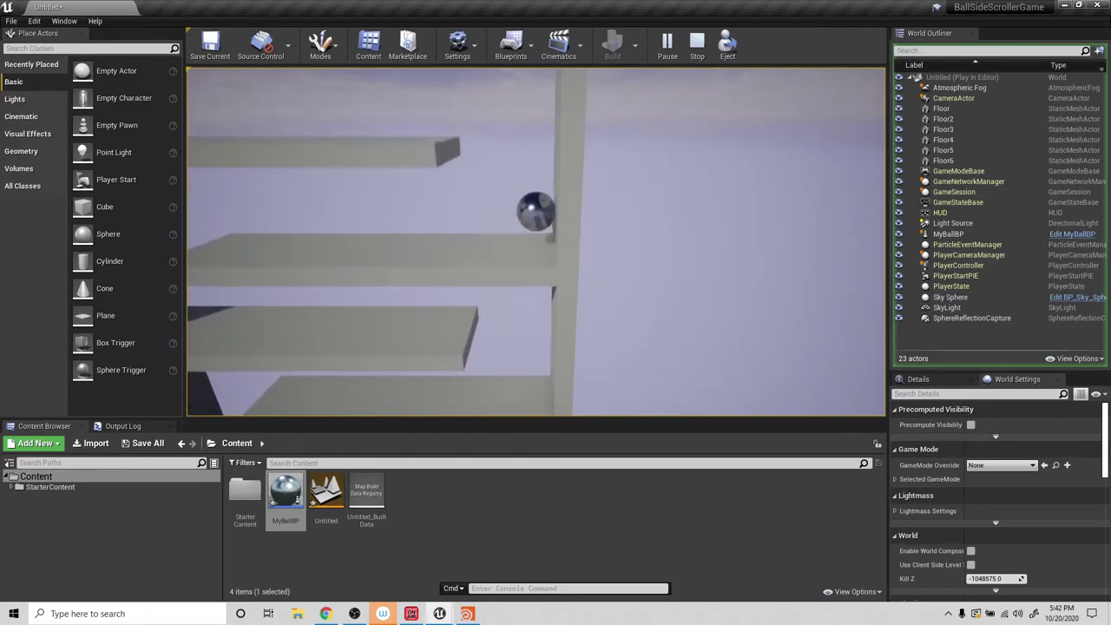
key("space")
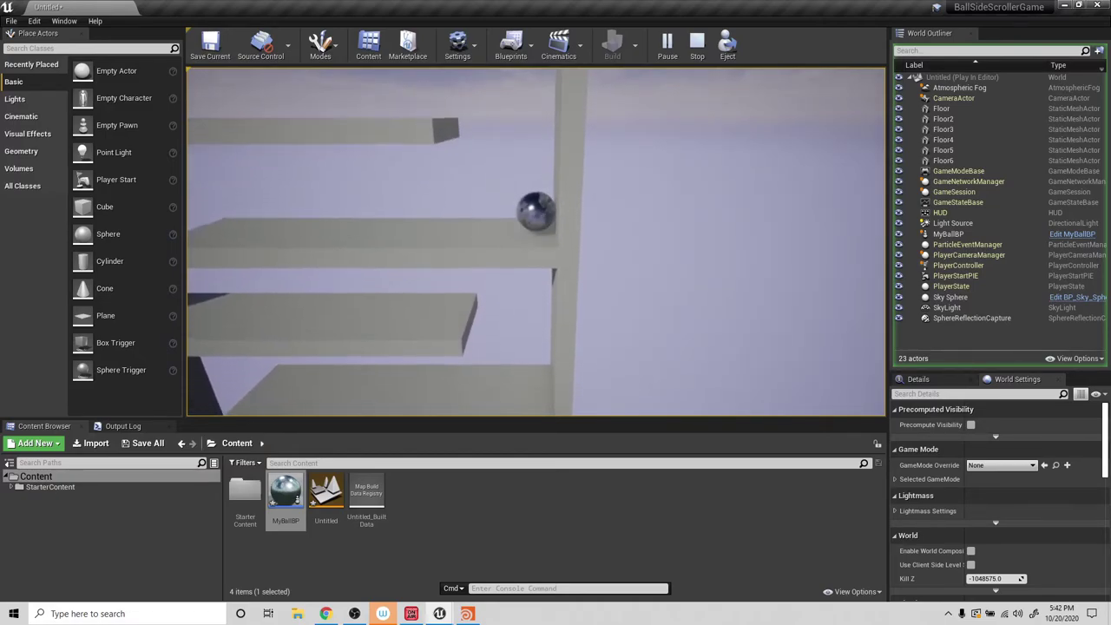
Roll the ball down to the next shelf and test repeated jumps beside the opposite side wall.
key("a")
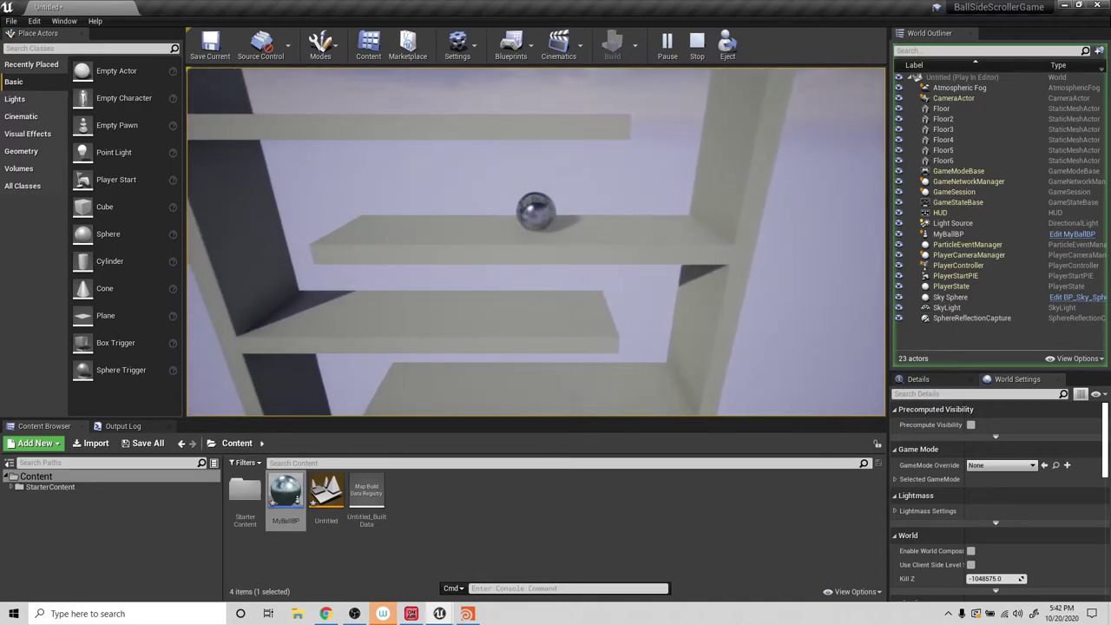
key("a")
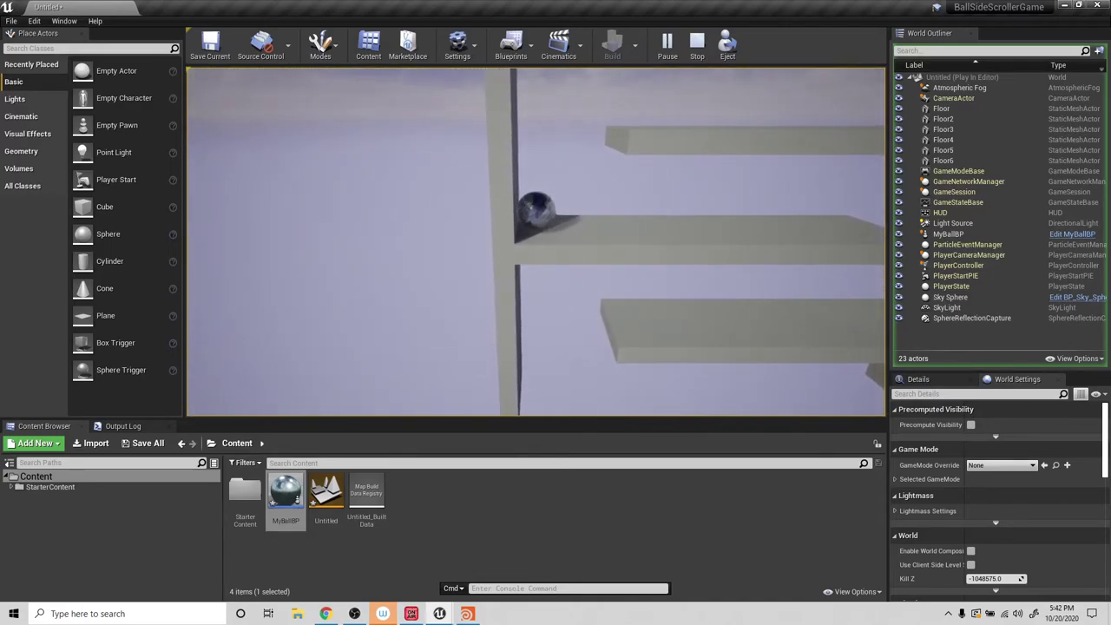
key("space")
key("space")
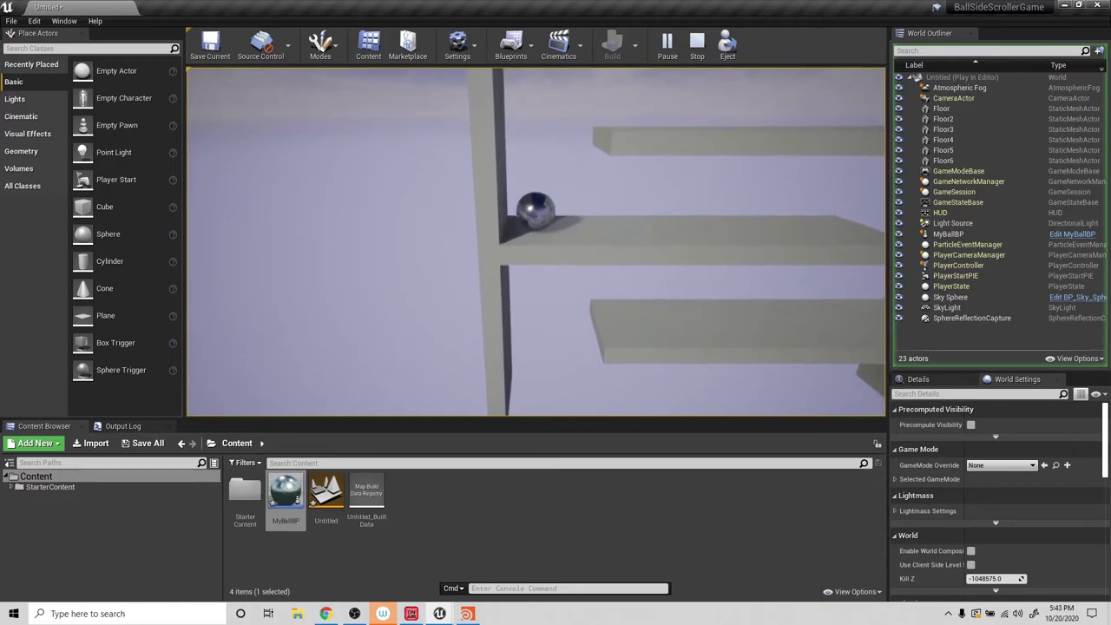
key("space")
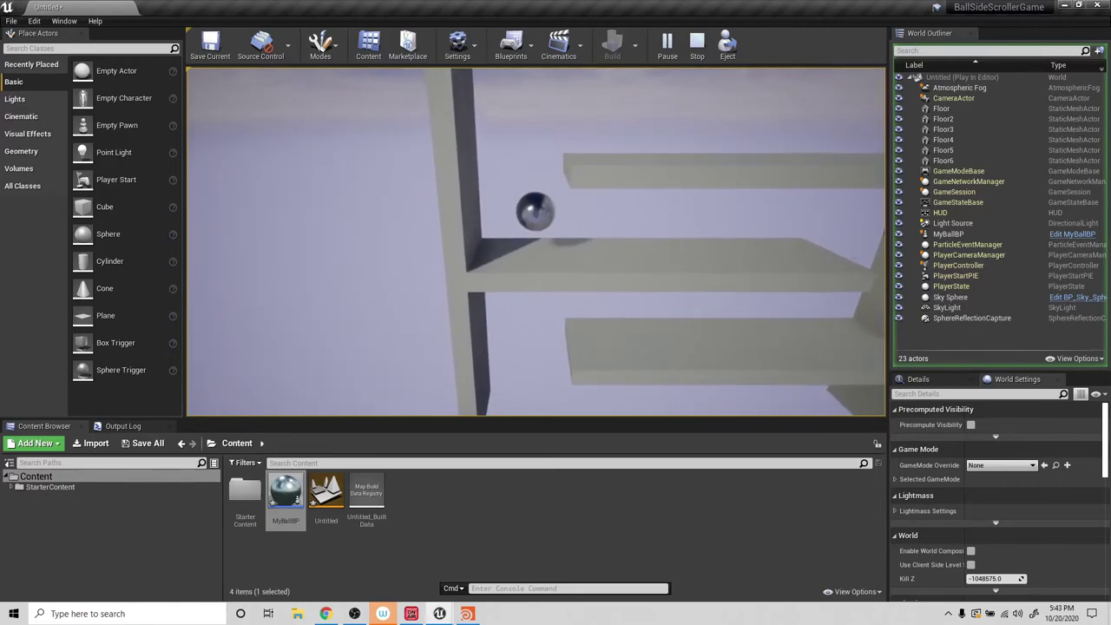
key("space")
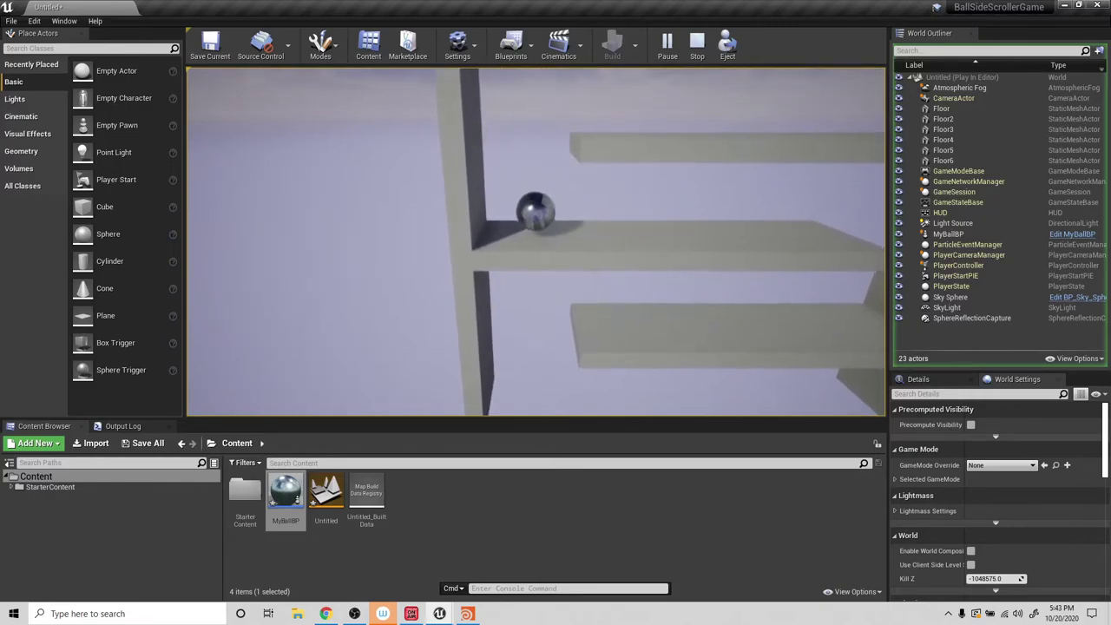
key("space")
key("space")
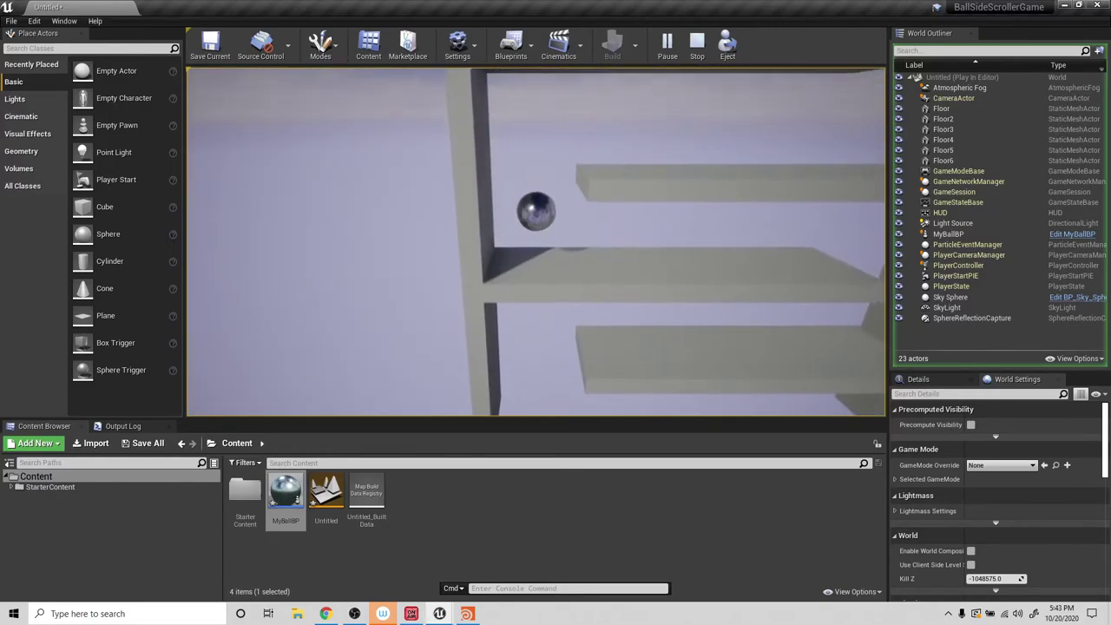
Roll the ball away from and back against the side wall, test more jumps there, and stop the run.
key("d")
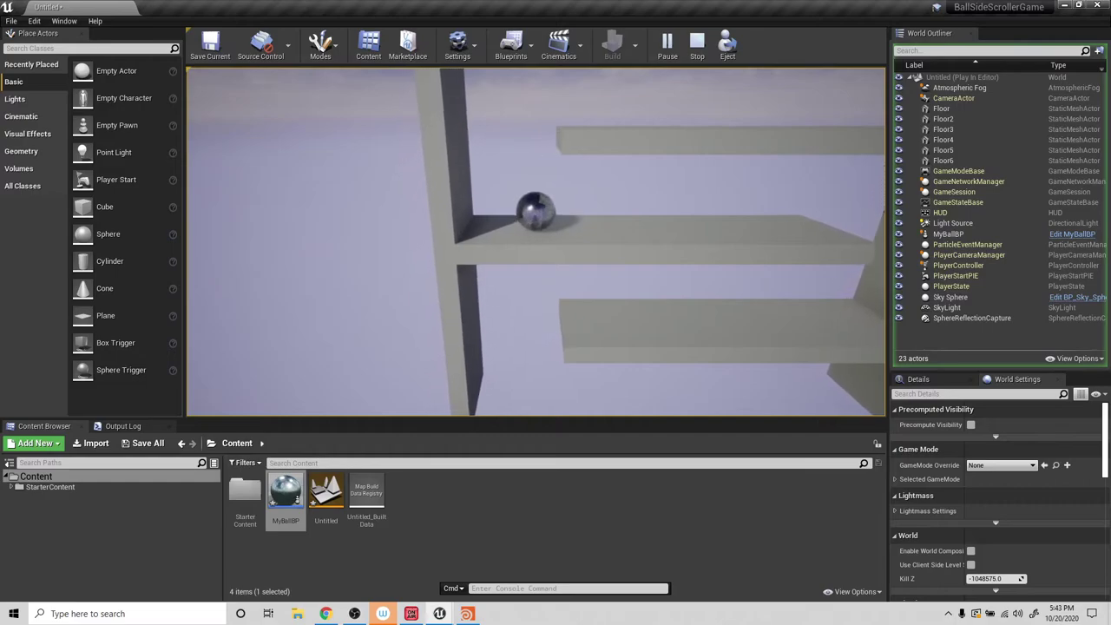
key("a")
key("space")
key("space")
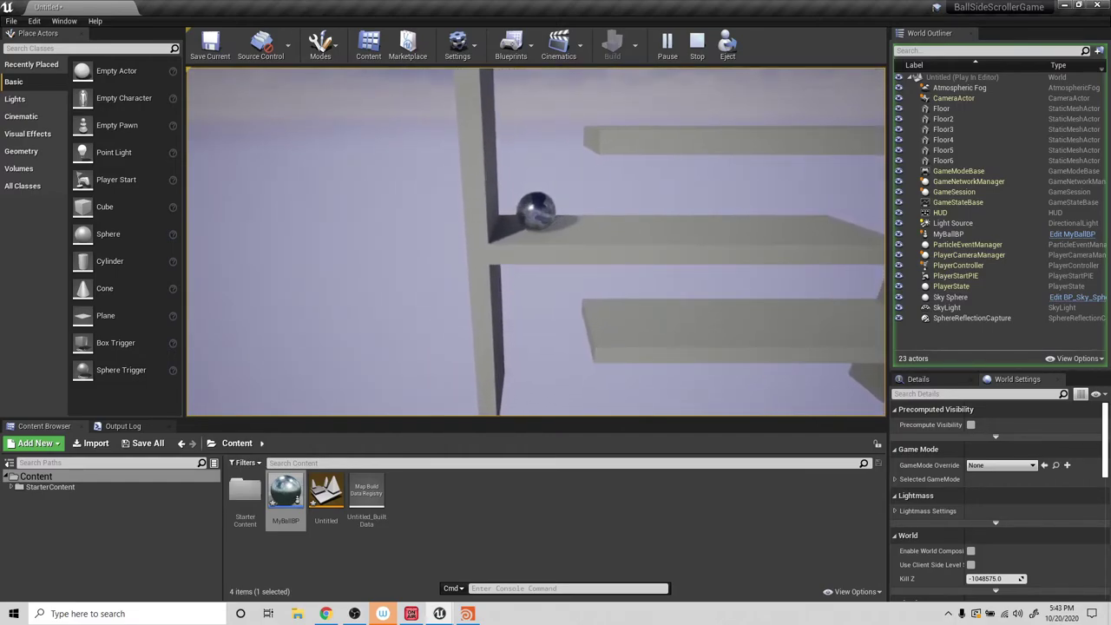
key("a")
key("space")
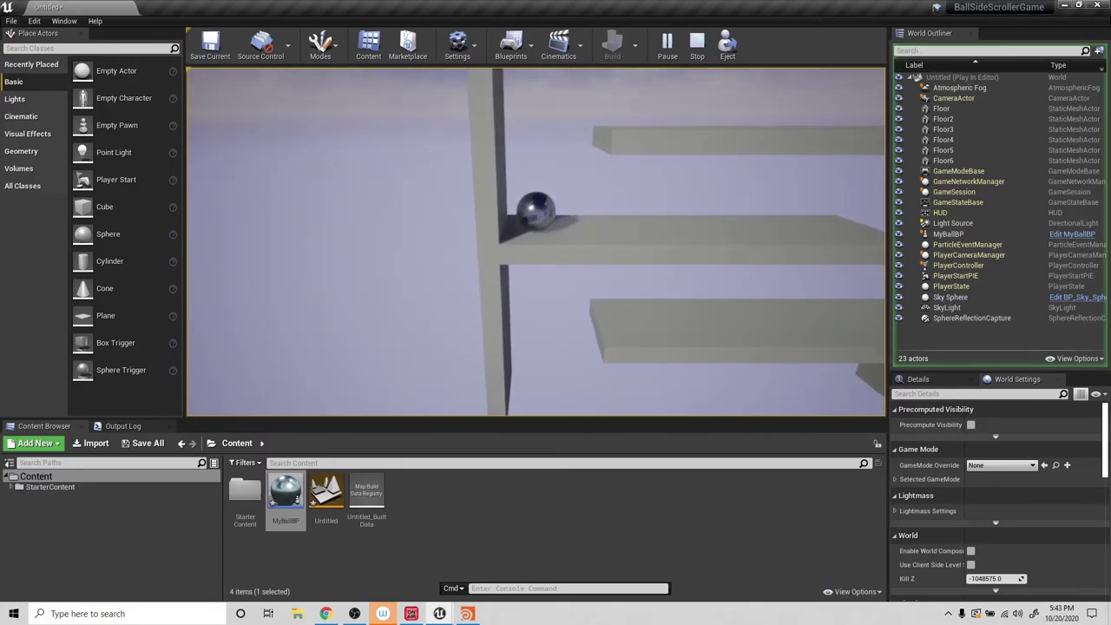
key("Escape")
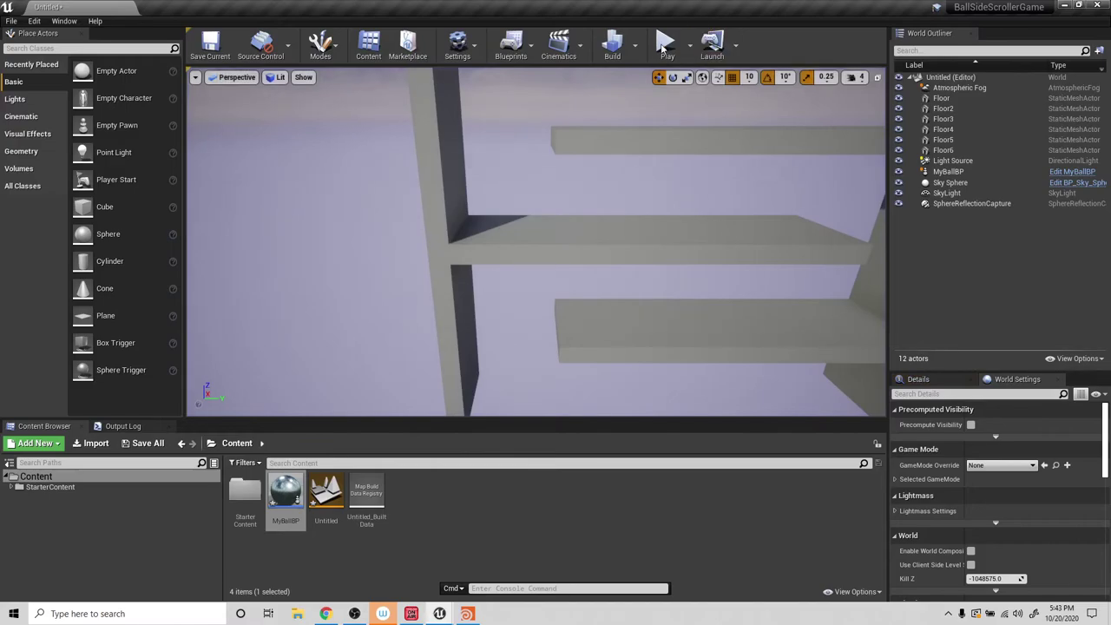
Replay the level, test jumping while rolling along the upper shelf and against the walls, and stop the run.
left_click(666, 44)
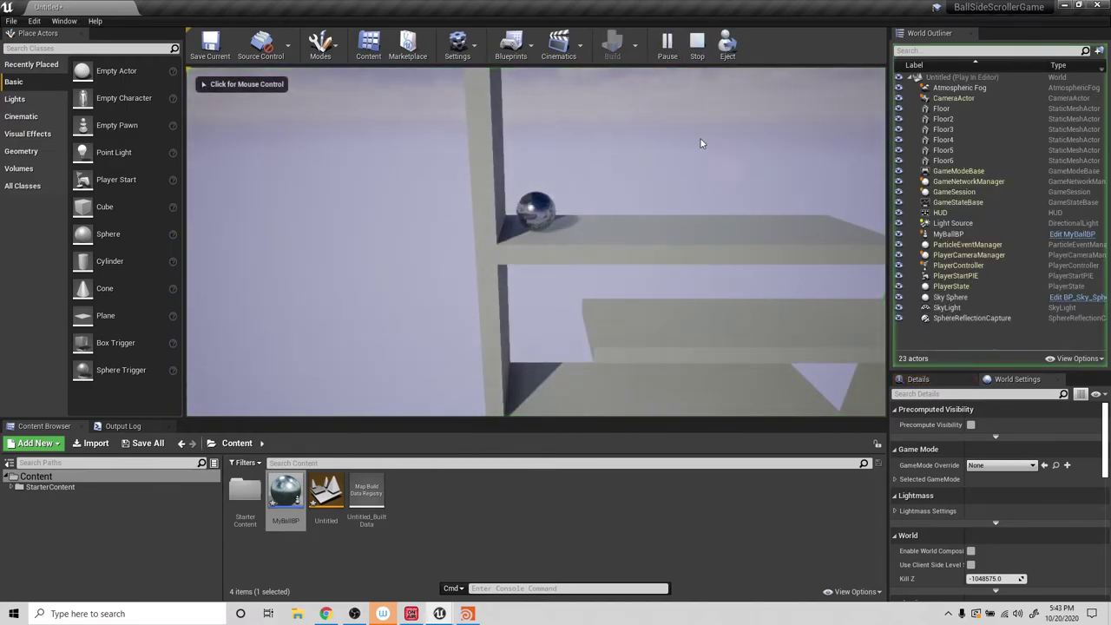
key("d")
key("space")
key("space")
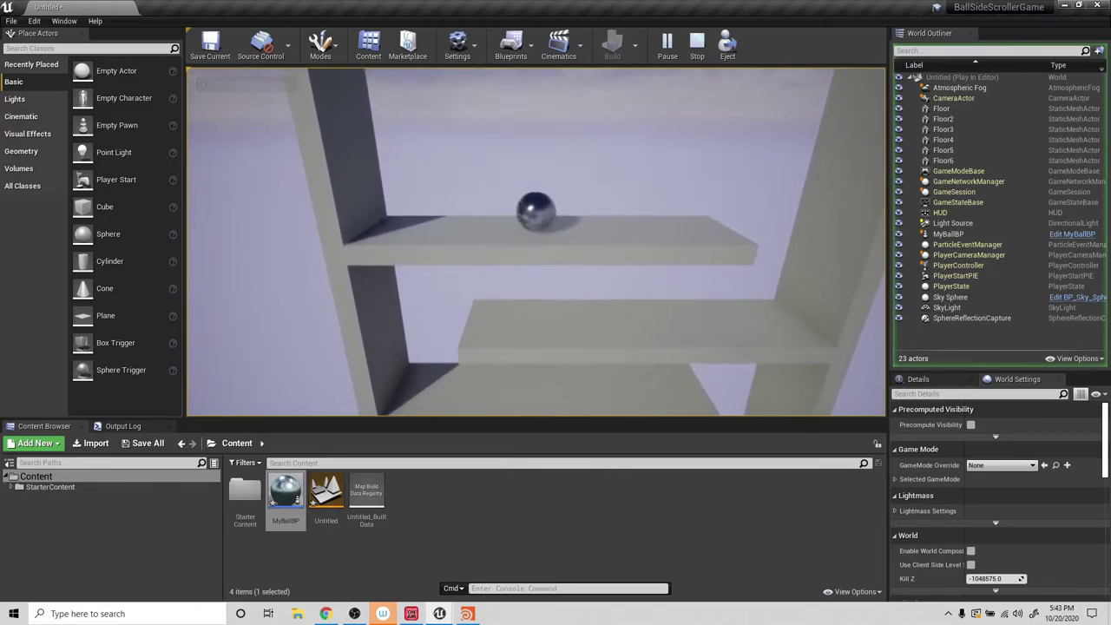
key("a")
key("space")
key("space")
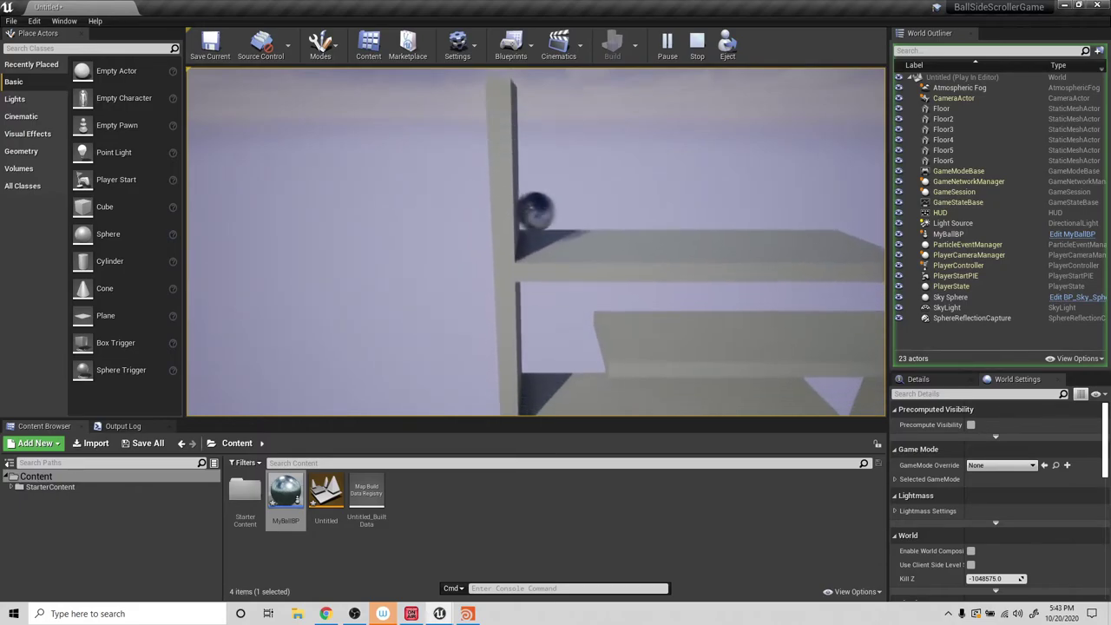
key("space")
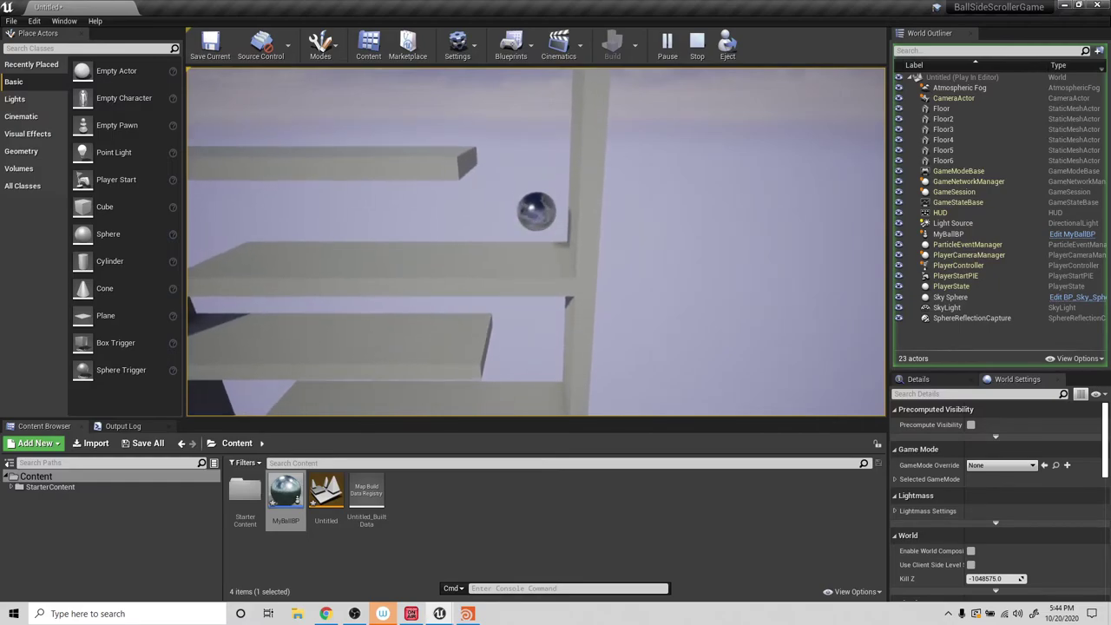
key("Escape")
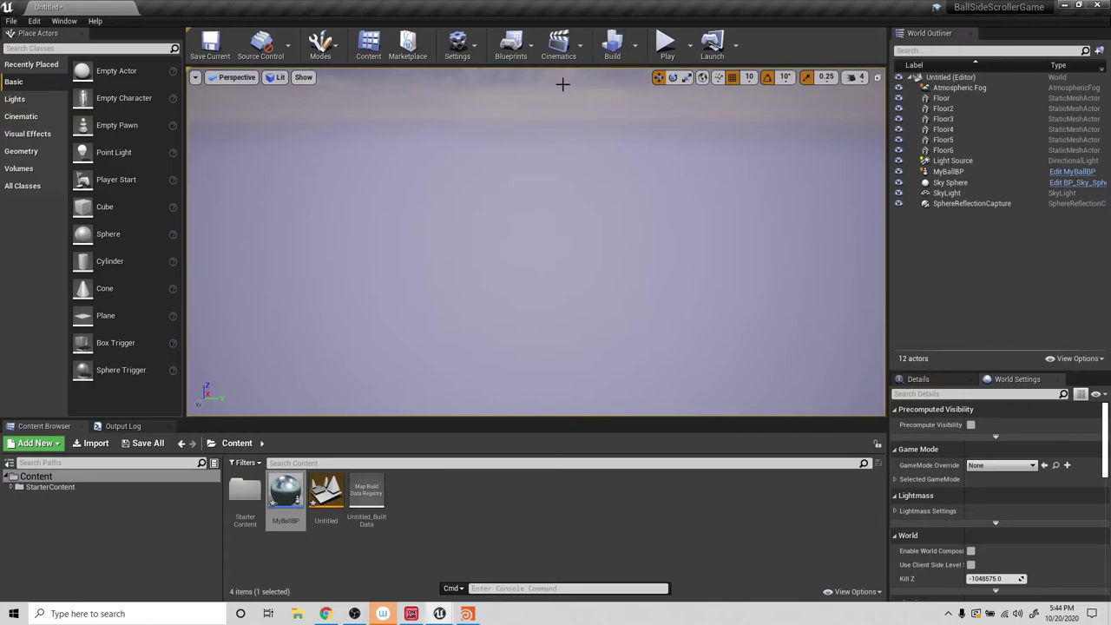
Briefly run and stop the level, then raise Floor2 to the top of the side walls and widen it into a ceiling spanning both.
left_click(667, 42)
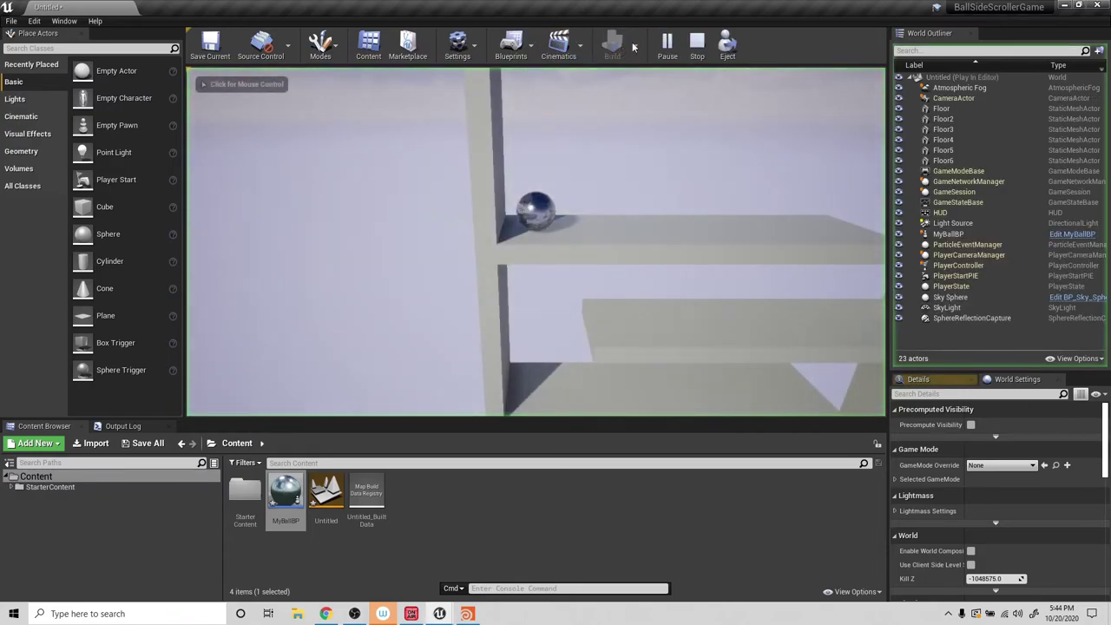
left_click(697, 41)
scroll(694, 173, "down", 6)
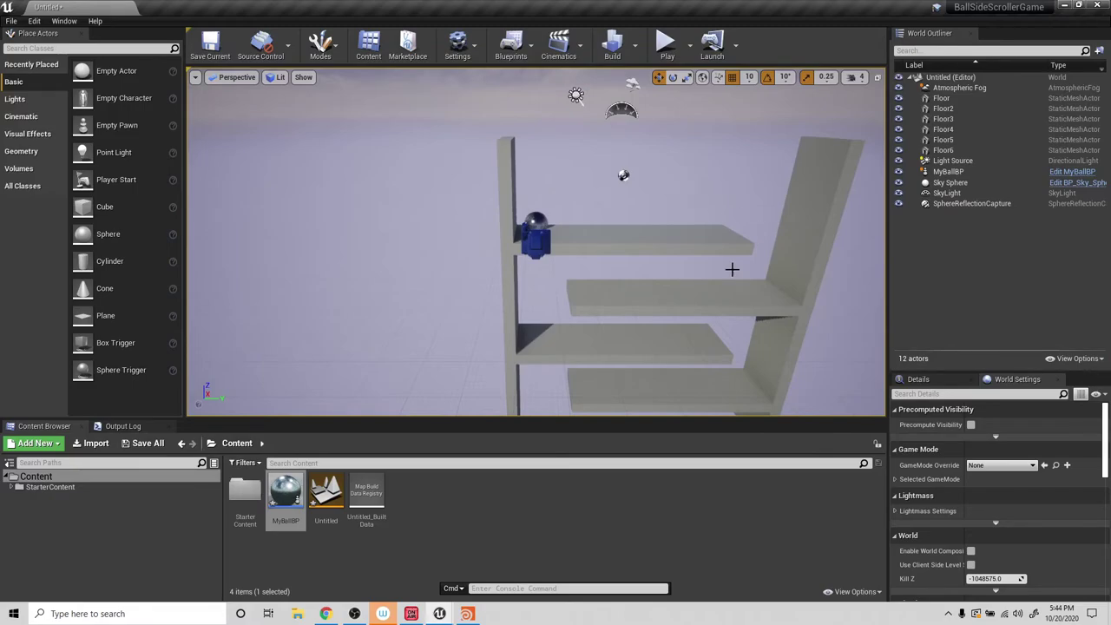
left_click(727, 299)
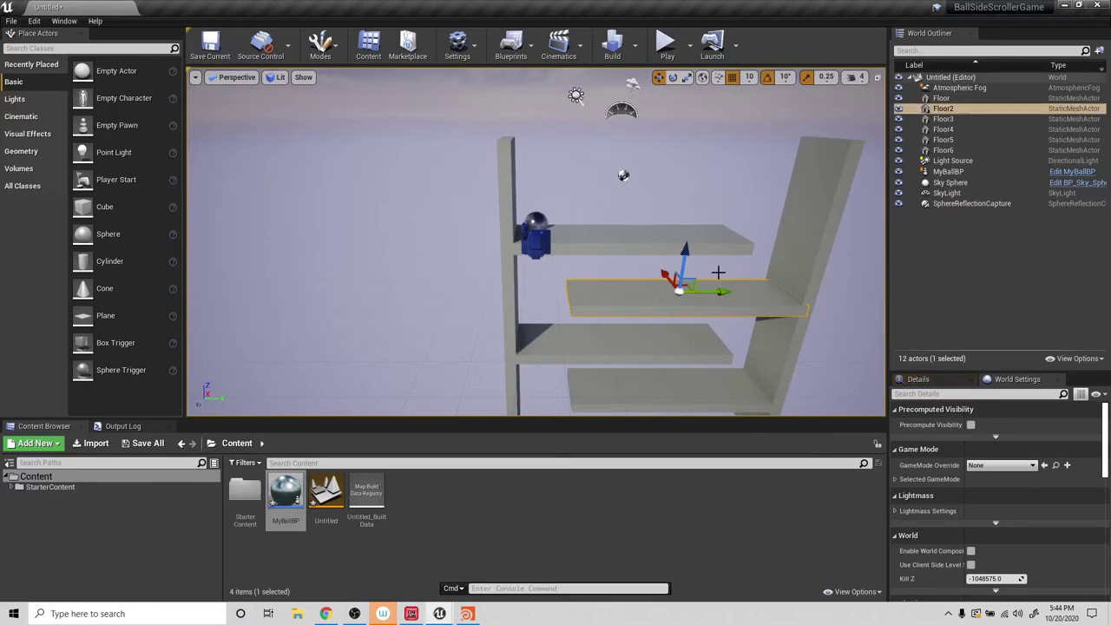
left_click_drag(686, 253, 704, 89)
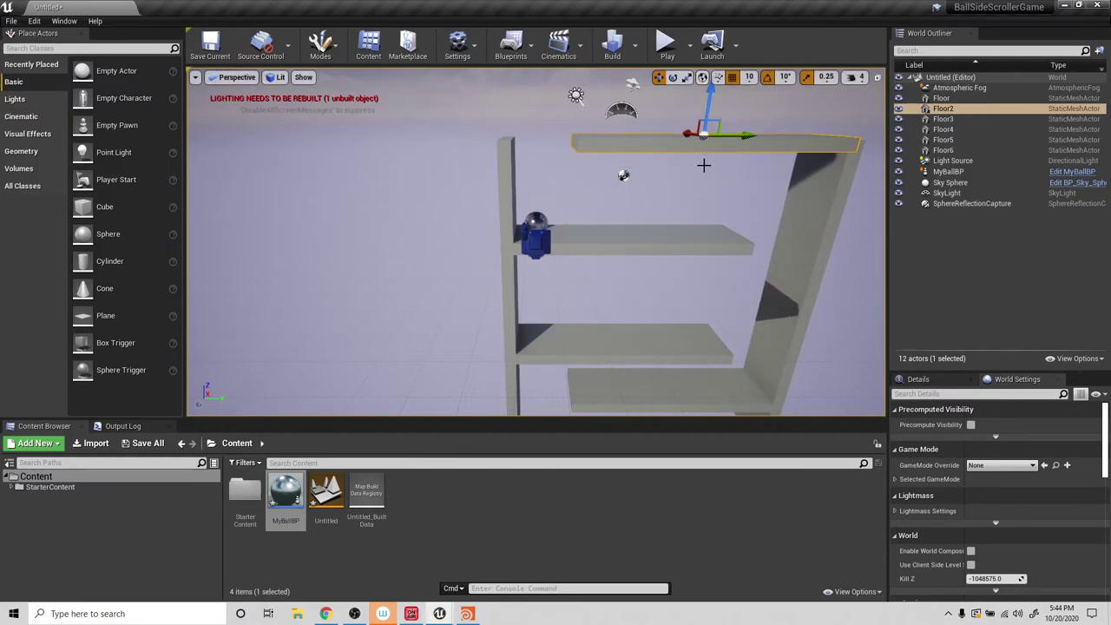
key("r")
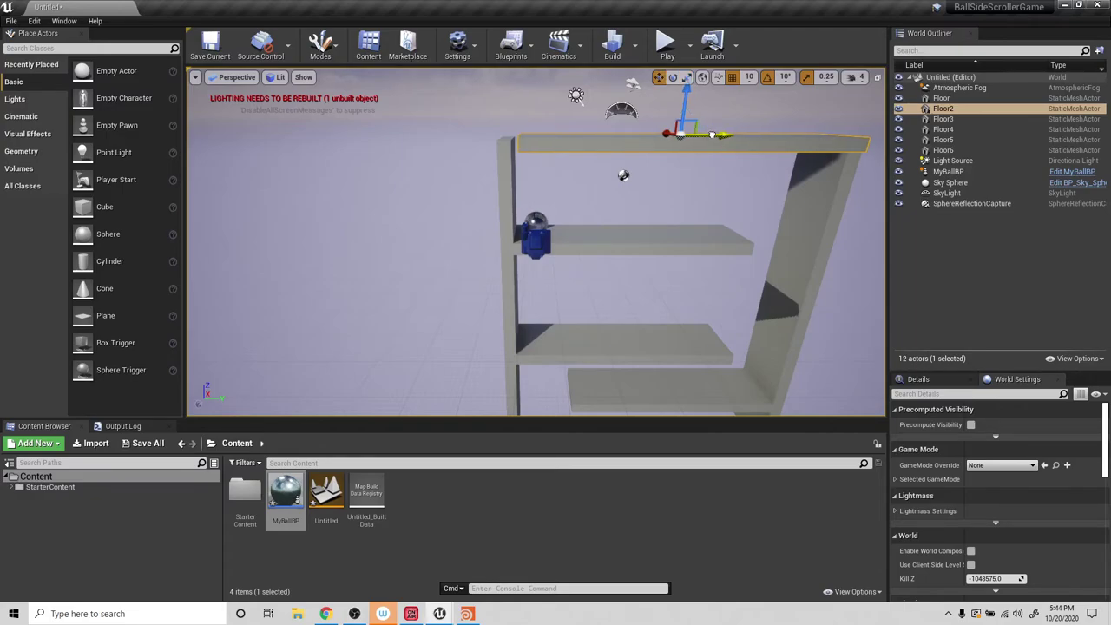
mouse_move(743, 146)
right_mouse_down()
mouse_move(712, 149)
mouse_move(726, 161)
mouse_move(694, 150)
mouse_move(742, 155)
right_mouse_up()
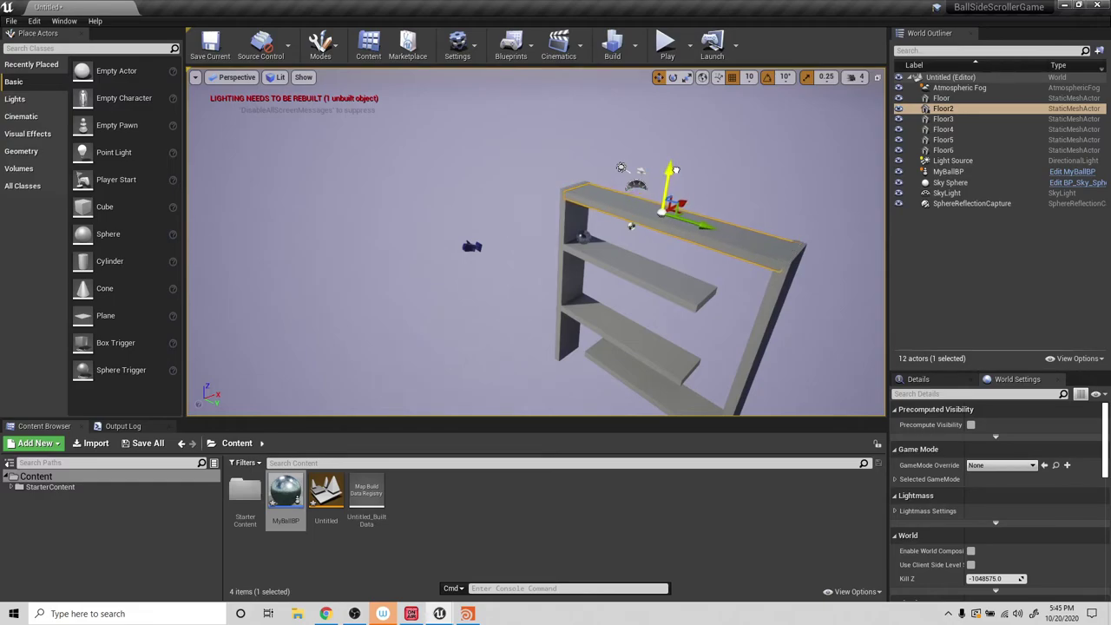
Play the level and test jumps beneath the new ceiling while rolling the ball across and off the upper shelf.
left_click(668, 52)
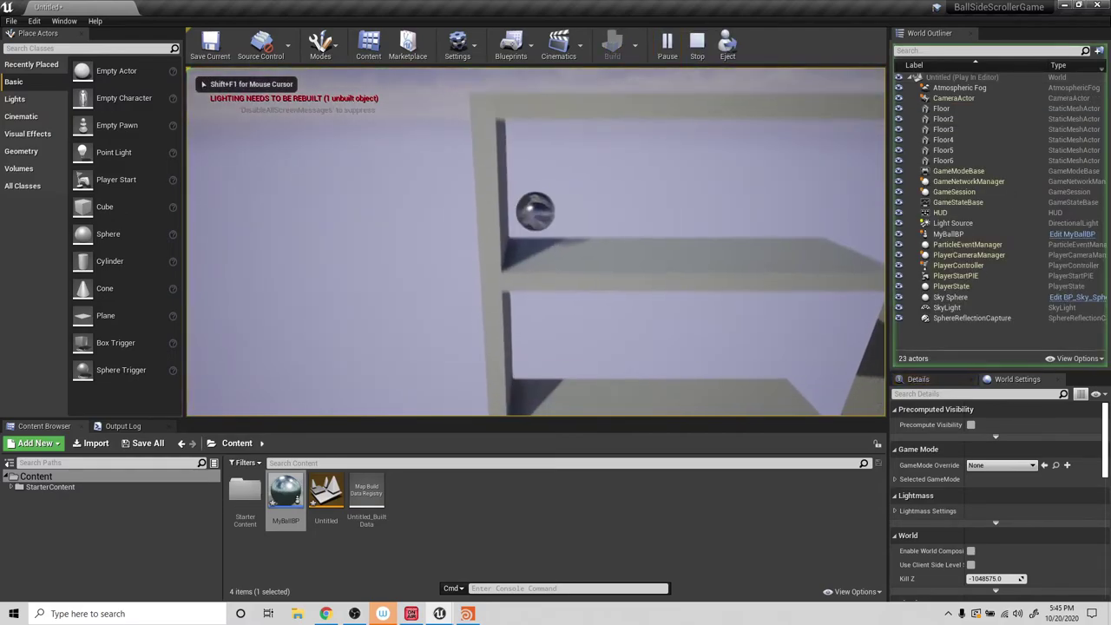
key("space")
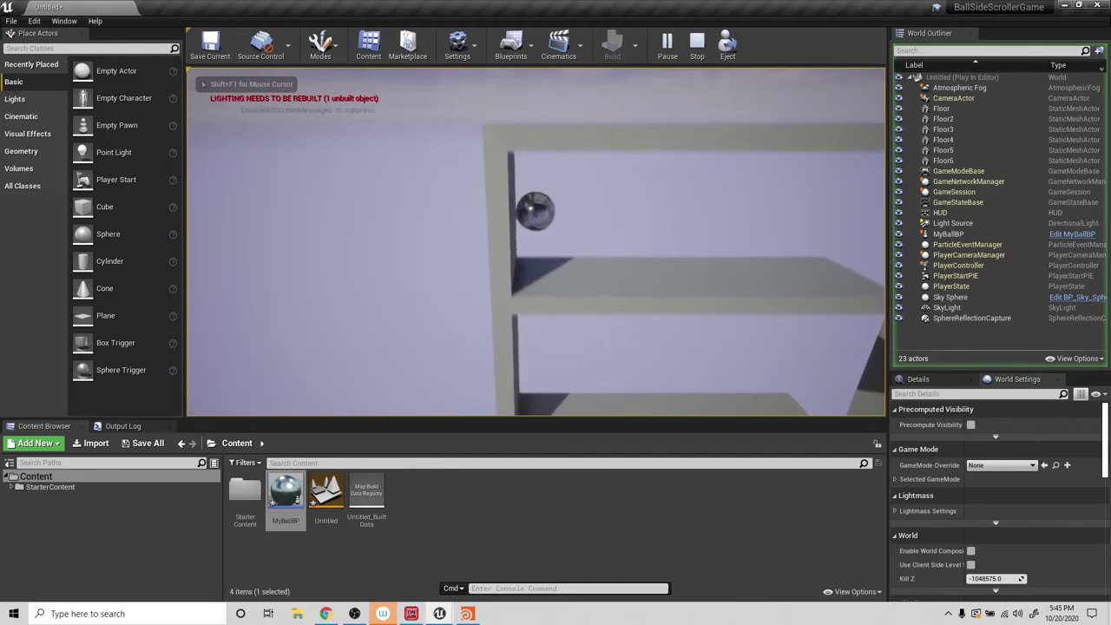
key("d")
key("d")
key("space")
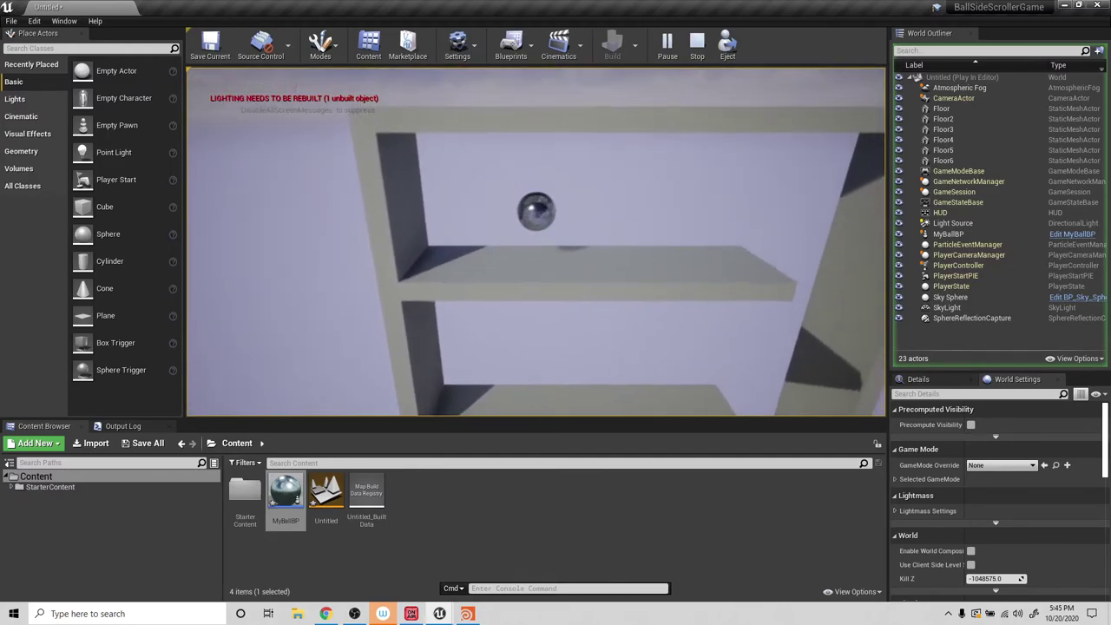
key("space")
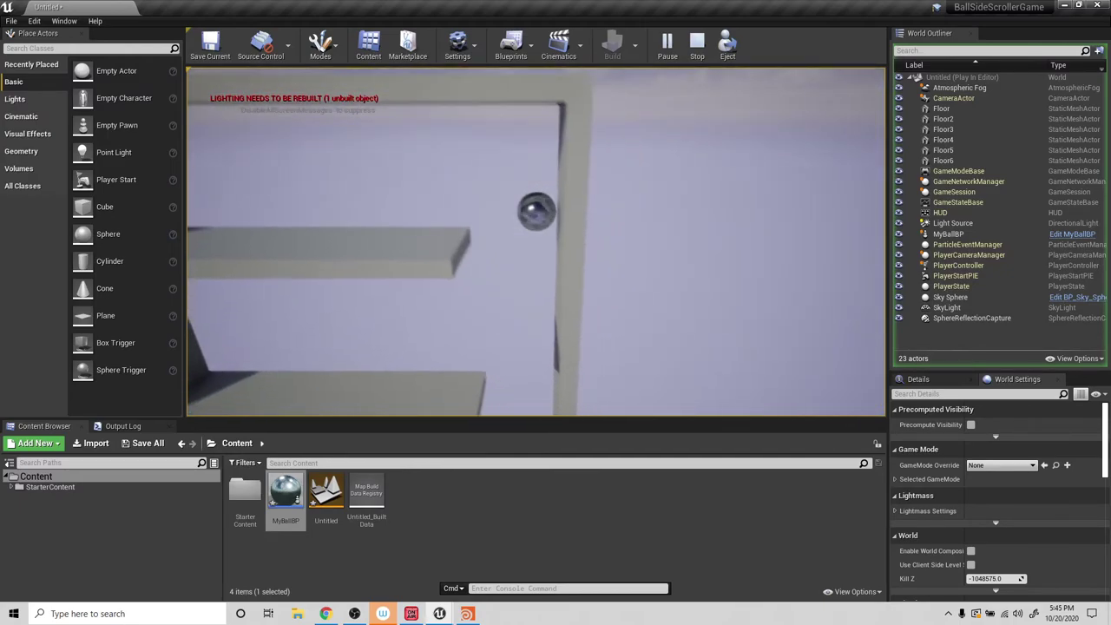
Roll the ball back and forth on the lowest shelf and test repeated jumps against its adjoining side wall.
key("a")
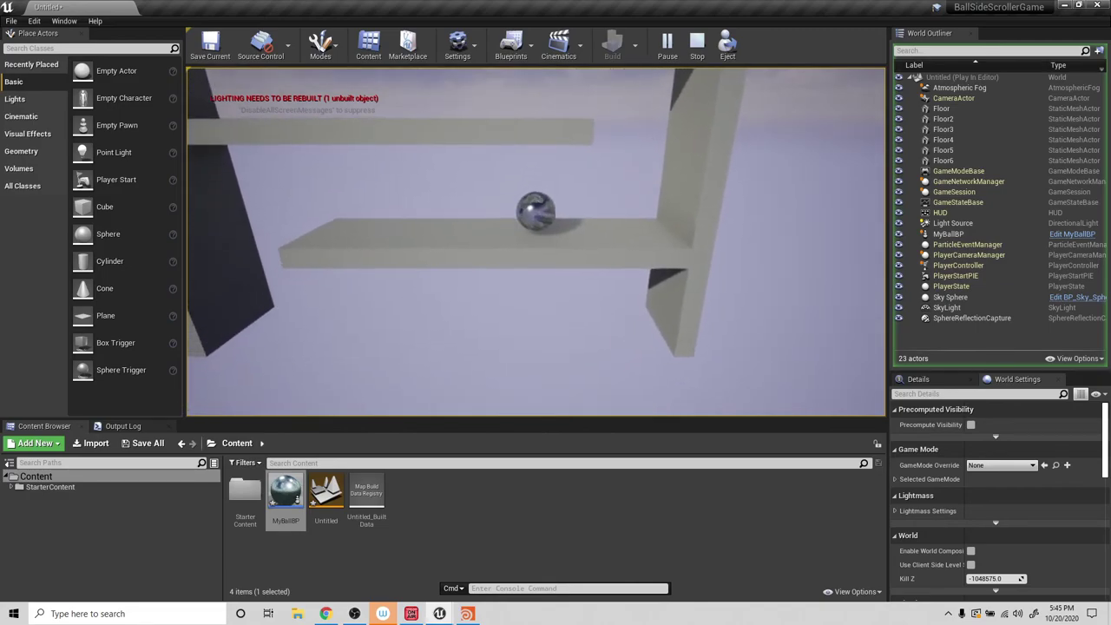
key("d")
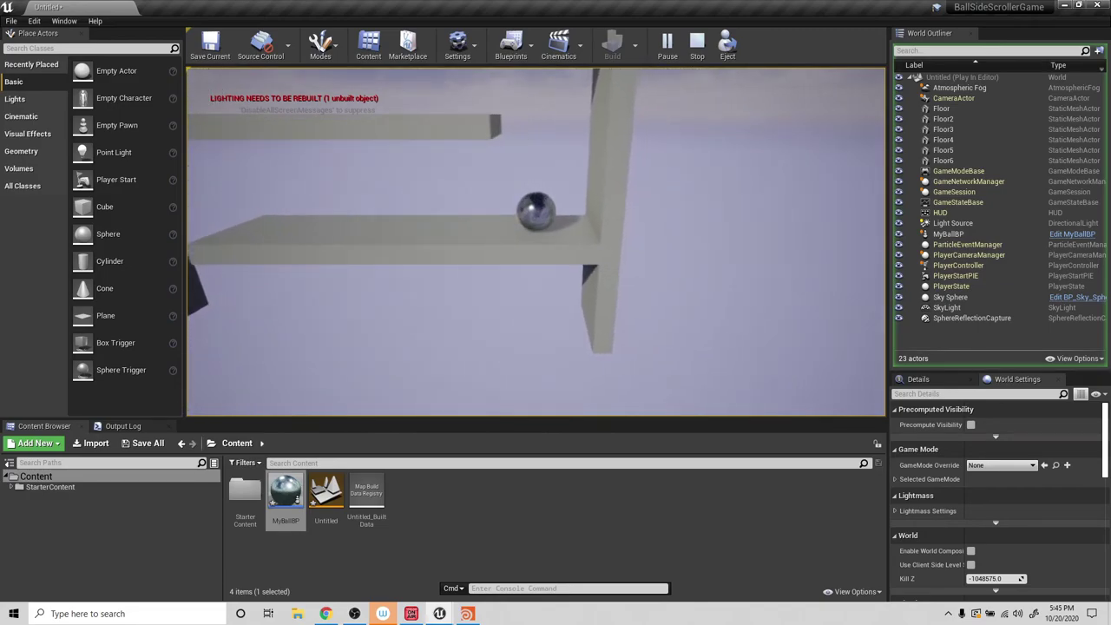
key("space")
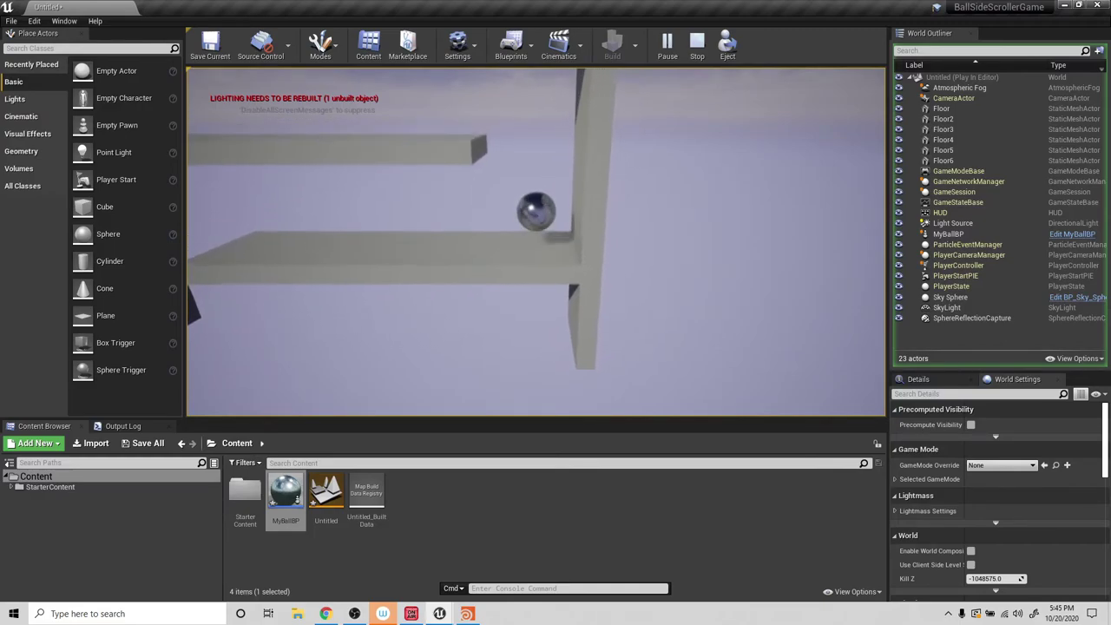
key("space")
key("space")
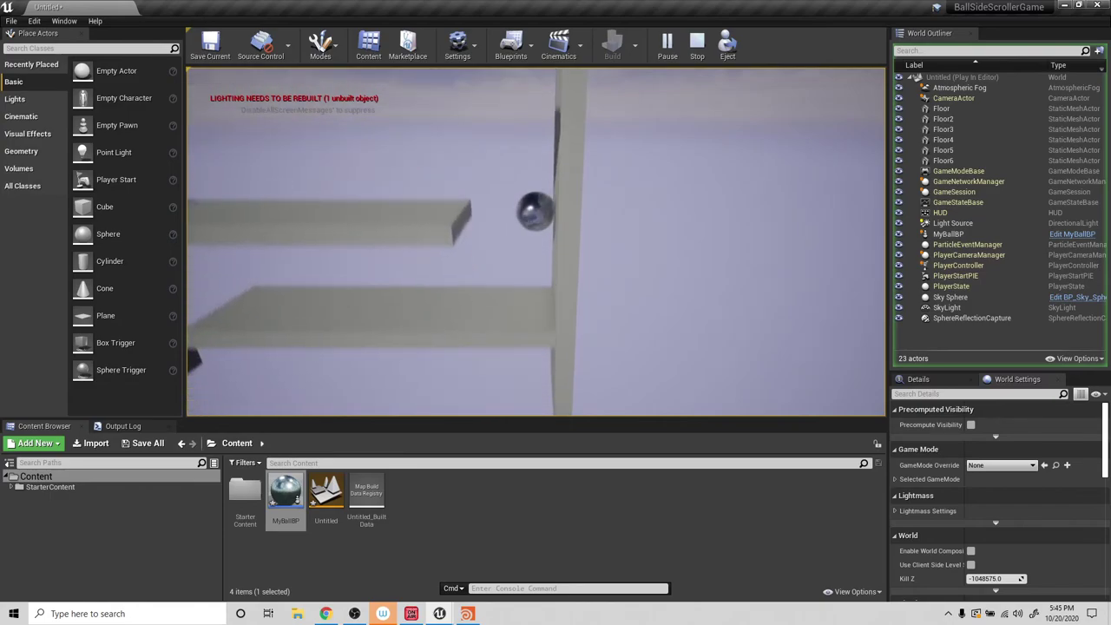
key("d")
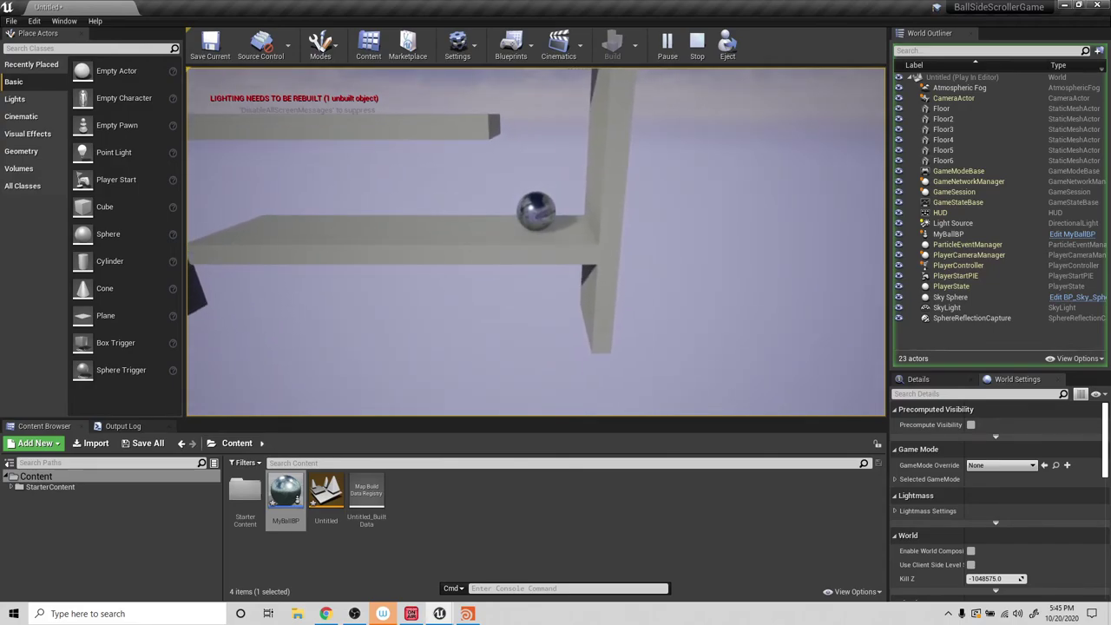
Test one more jump beside the right side wall and stop the run.
key("space")
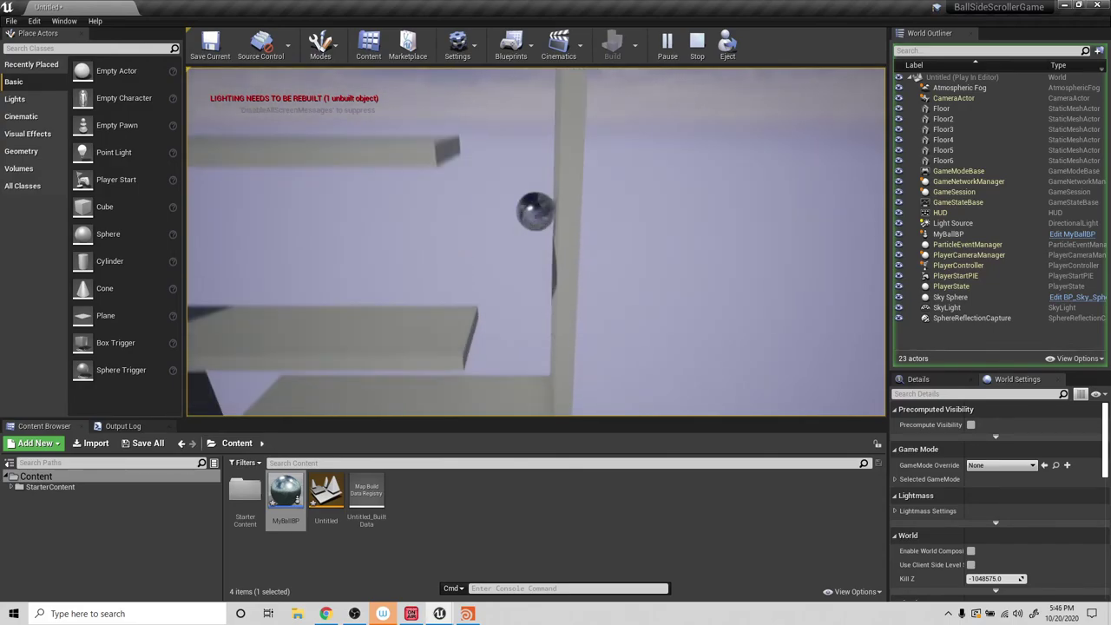
key("Escape")
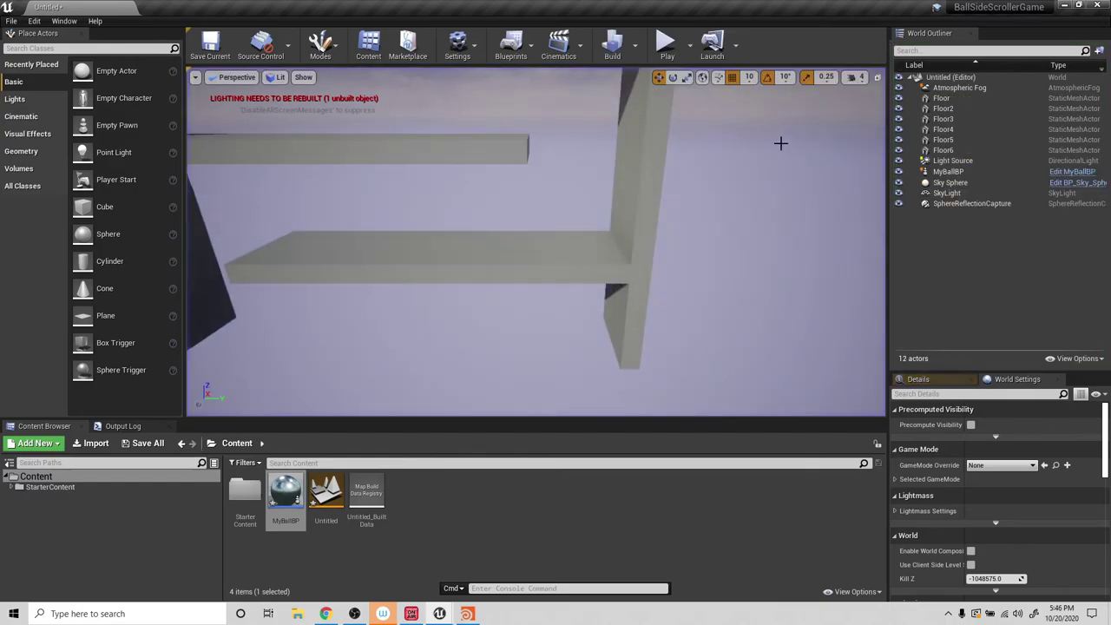
Duplicate the ceiling Floor2, lower the copy between the two left-wall shelves, shorten it, and fit it against the right side wall.
scroll(548, 149, "down", 8)
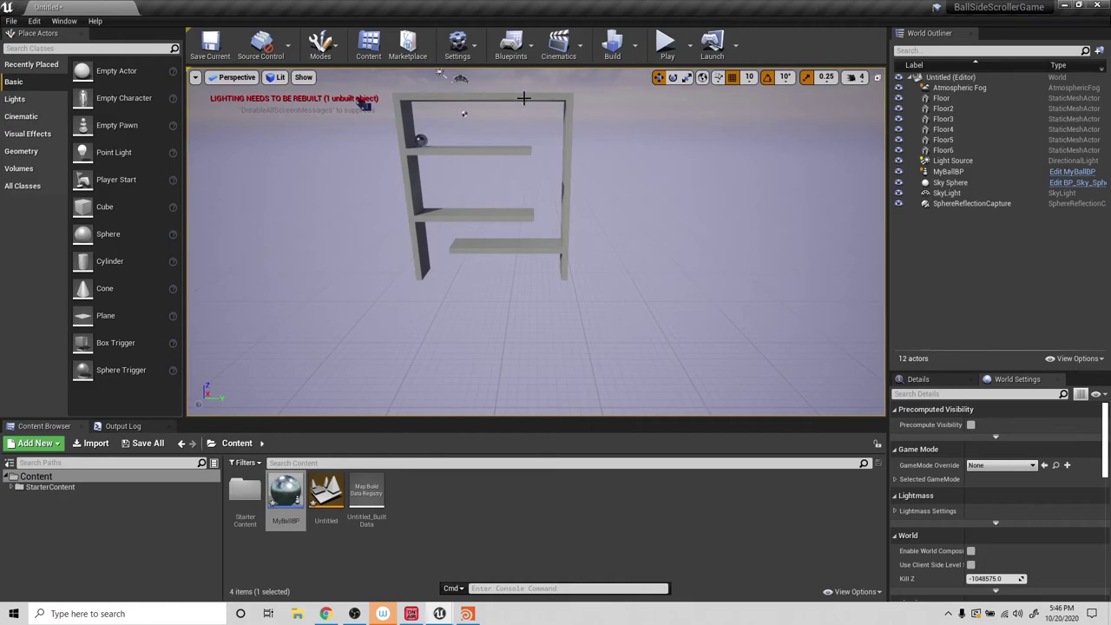
left_click(525, 97)
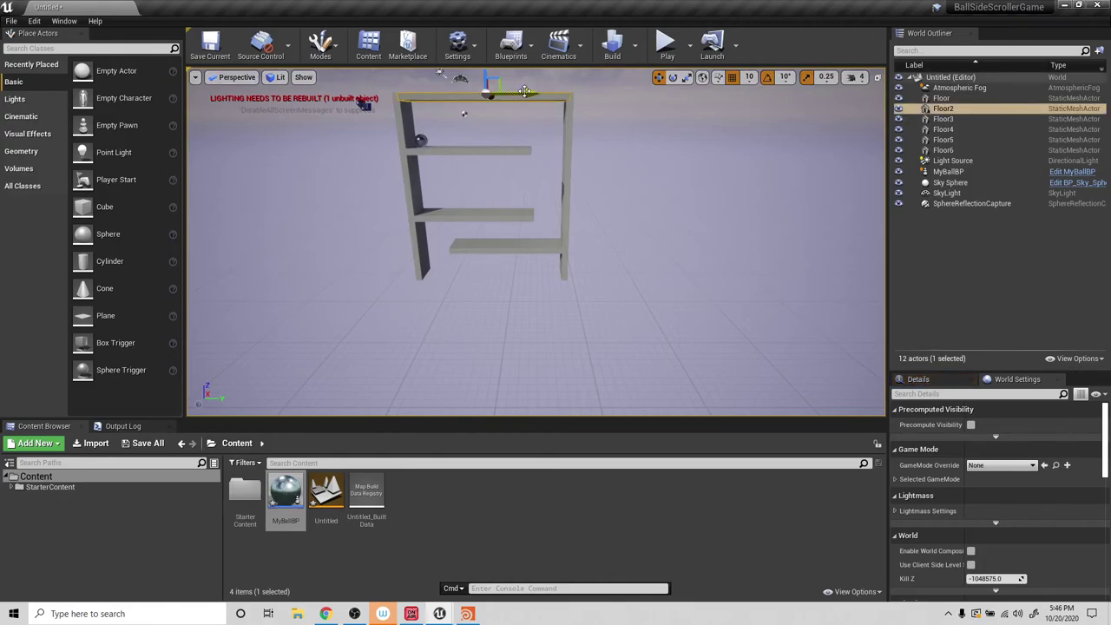
key("ctrl+w")
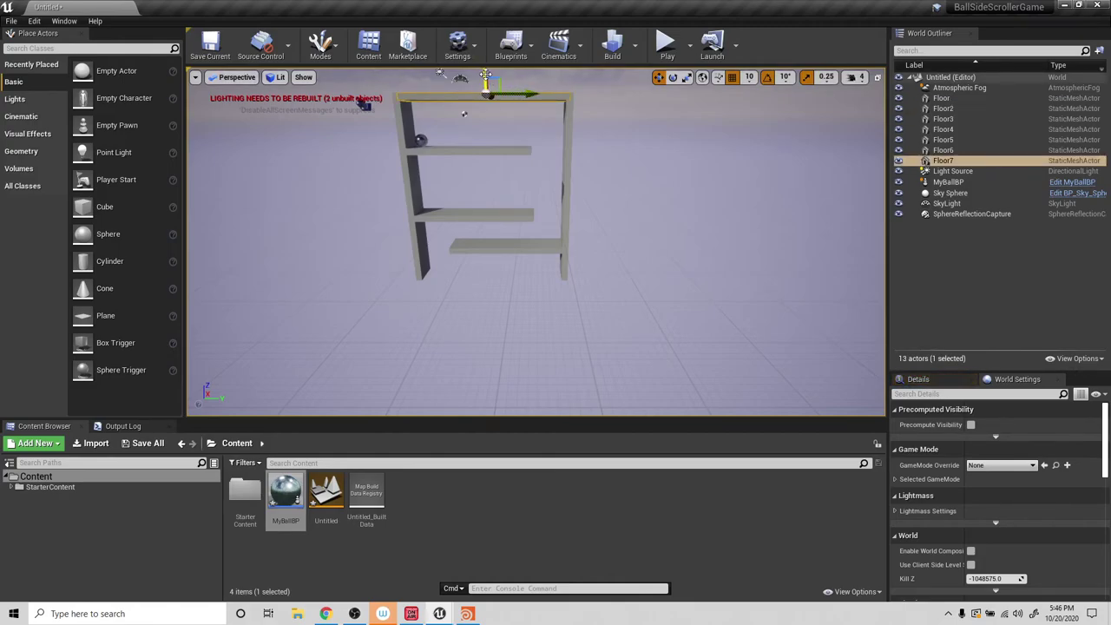
left_click_drag(489, 105, 494, 164)
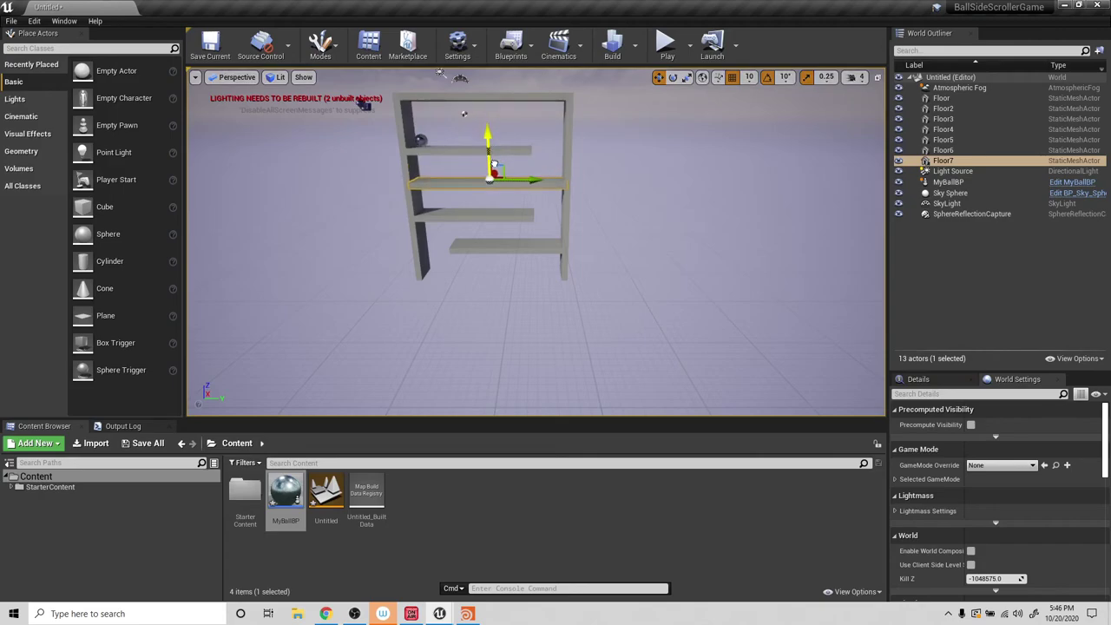
key("e")
key("r")
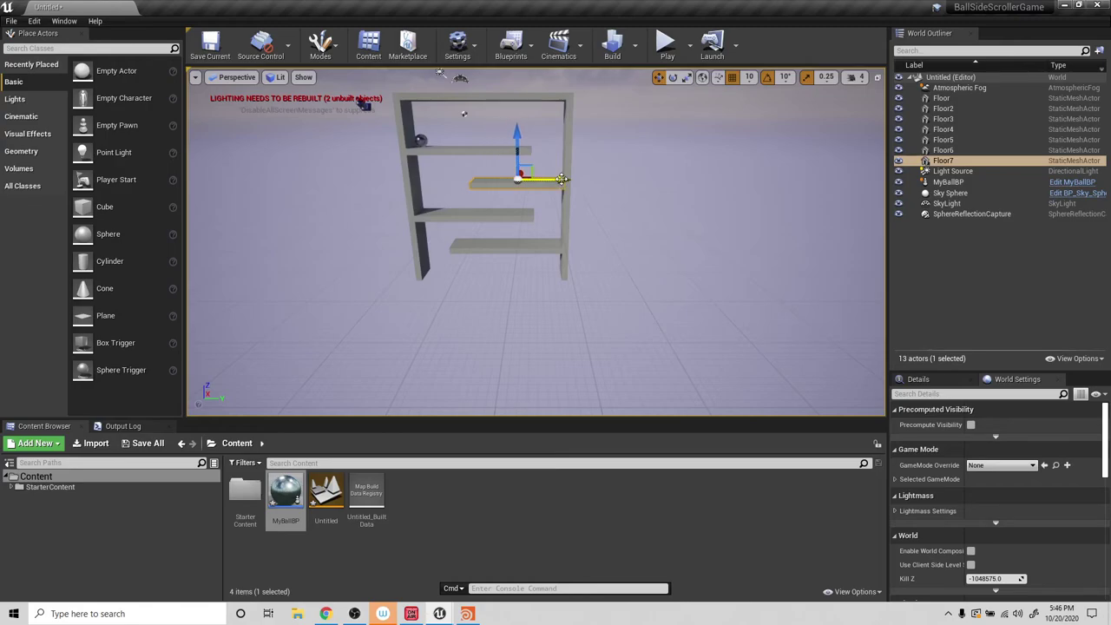
Play the level, roll the ball down across the shelves including the new one, and stop the run.
left_click(664, 47)
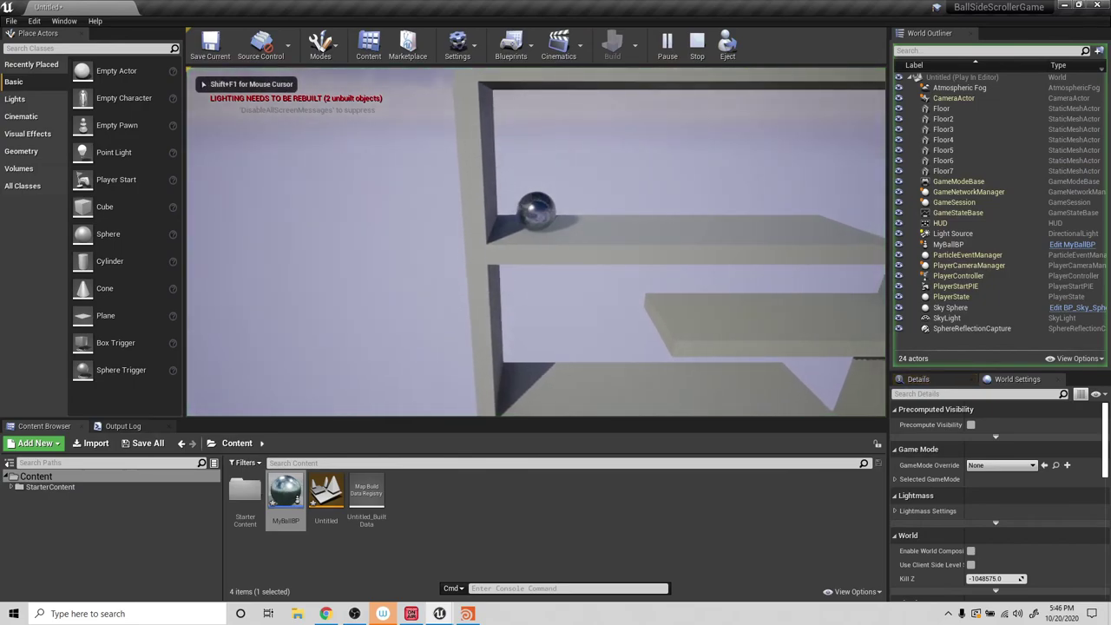
key("d")
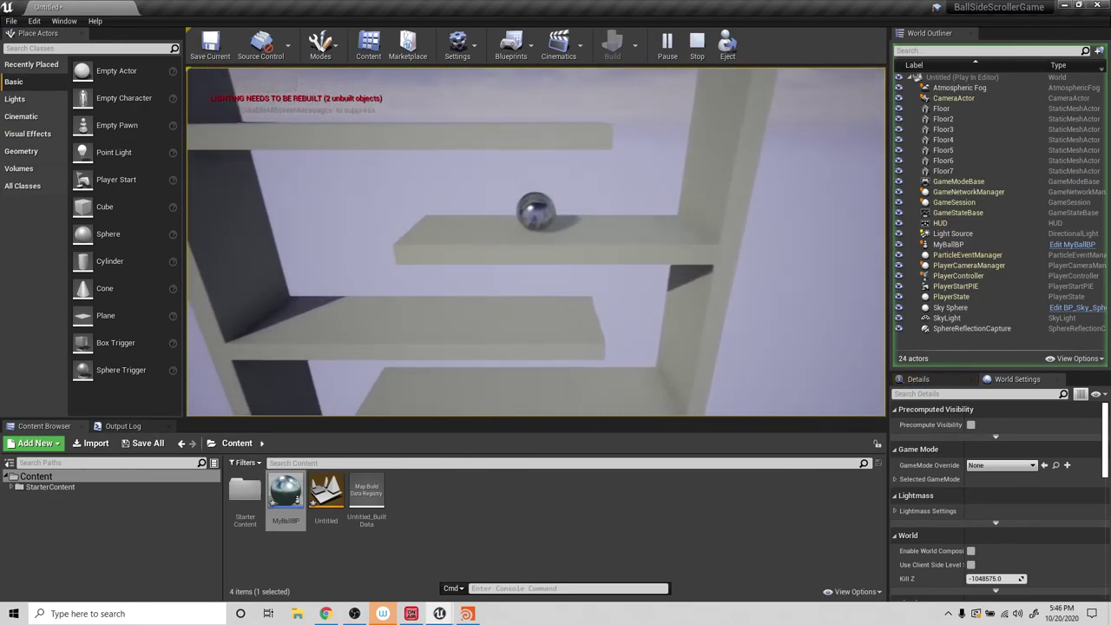
key("a")
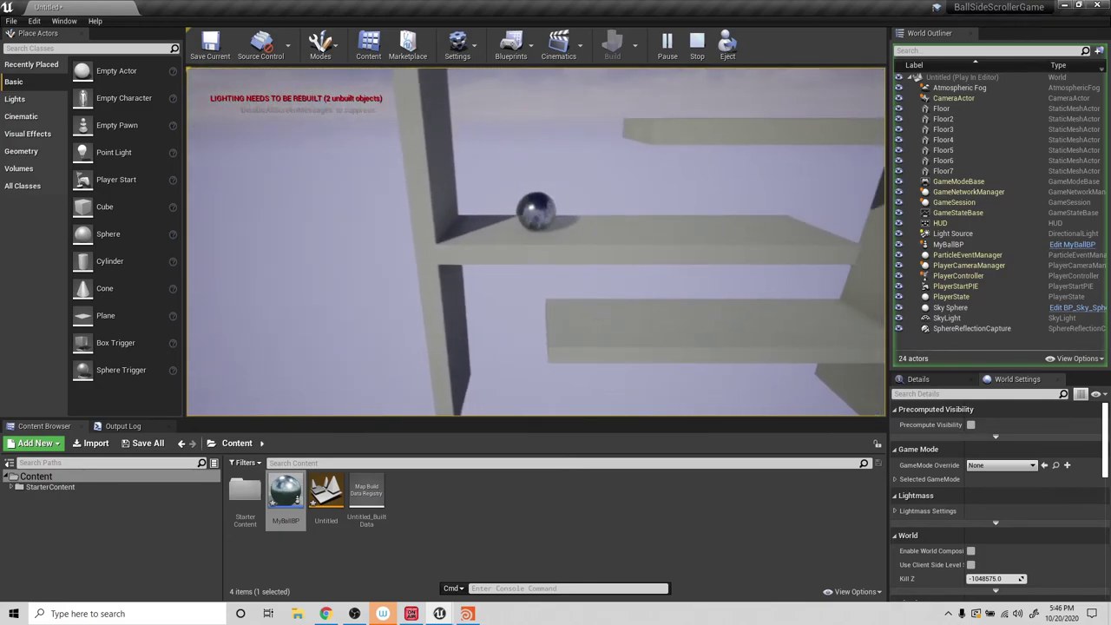
key("d")
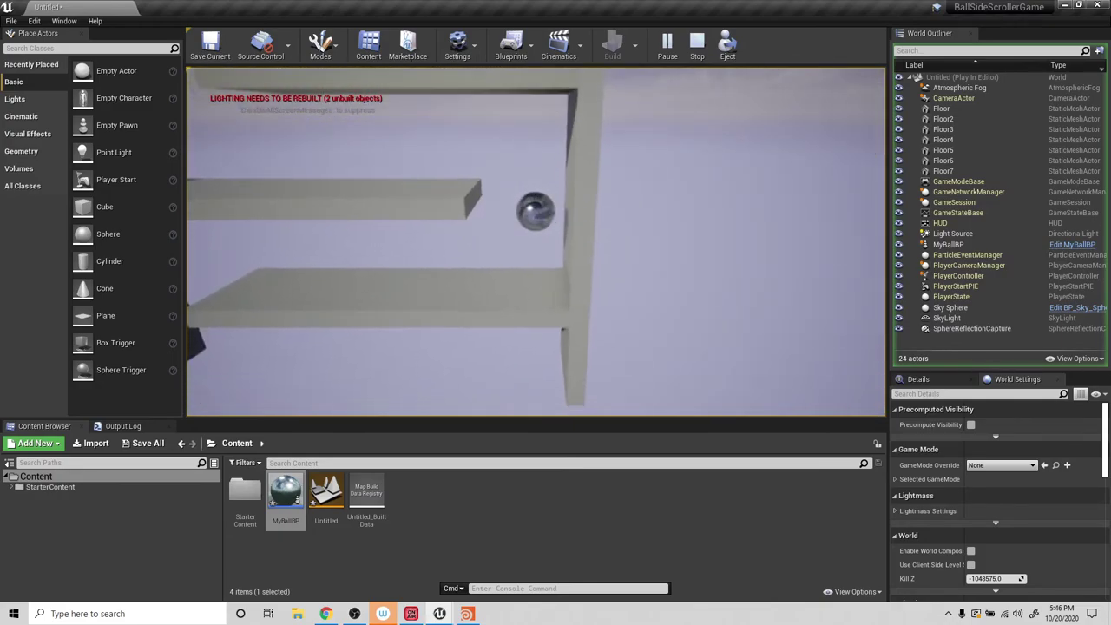
key("Escape")
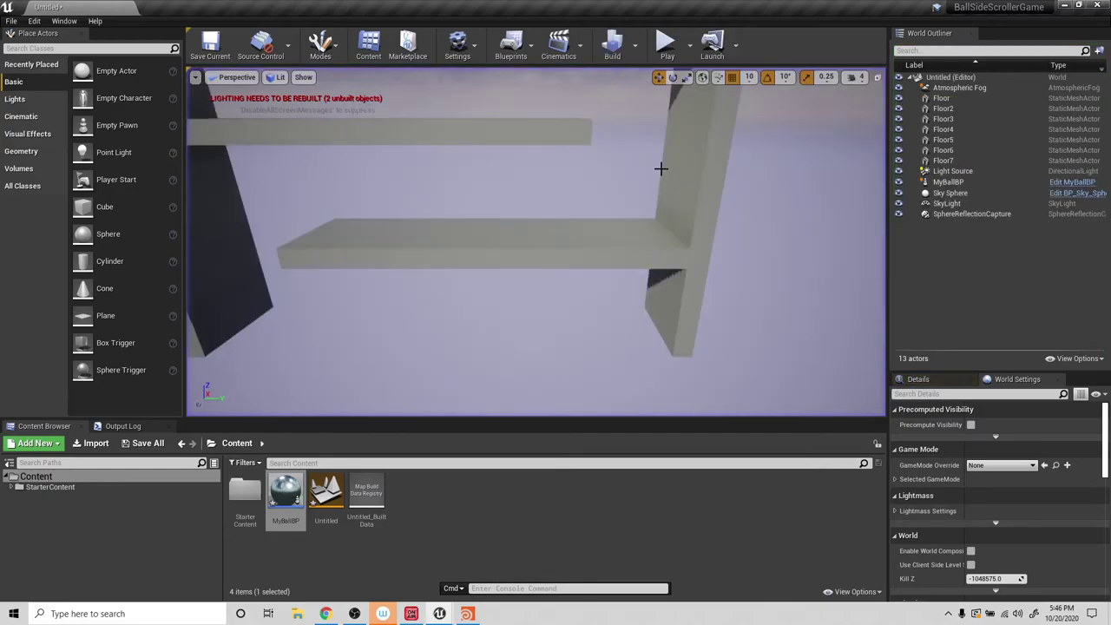
Duplicate the right side wall Floor6 and place the copy between the two side walls, crossing the shelves.
scroll(598, 121, "up", 2)
scroll(600, 121, "down", 10)
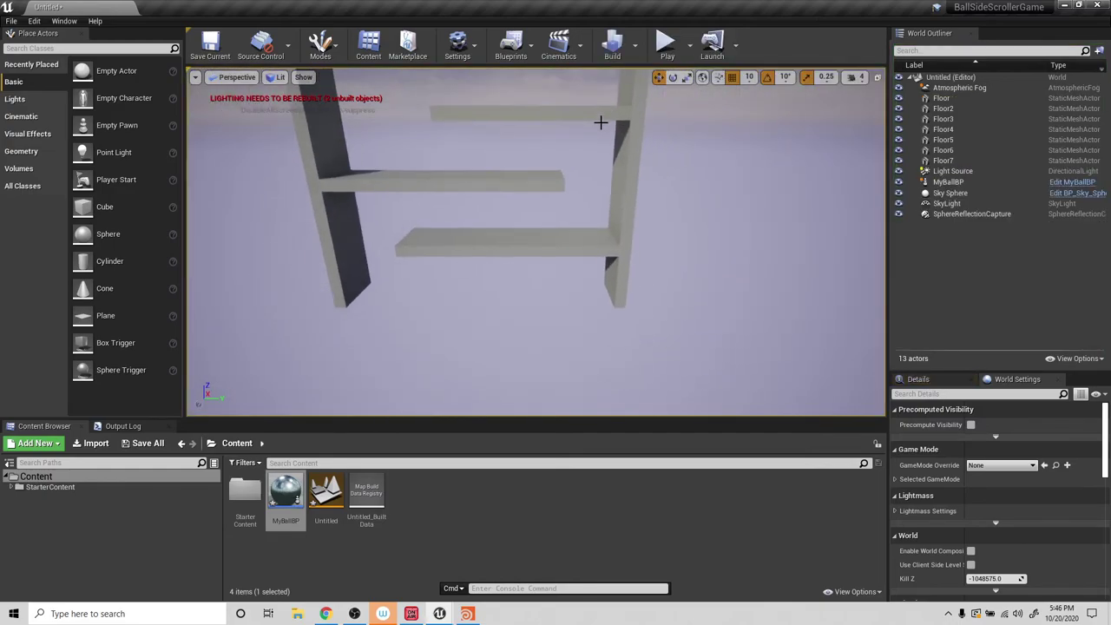
left_click(598, 114)
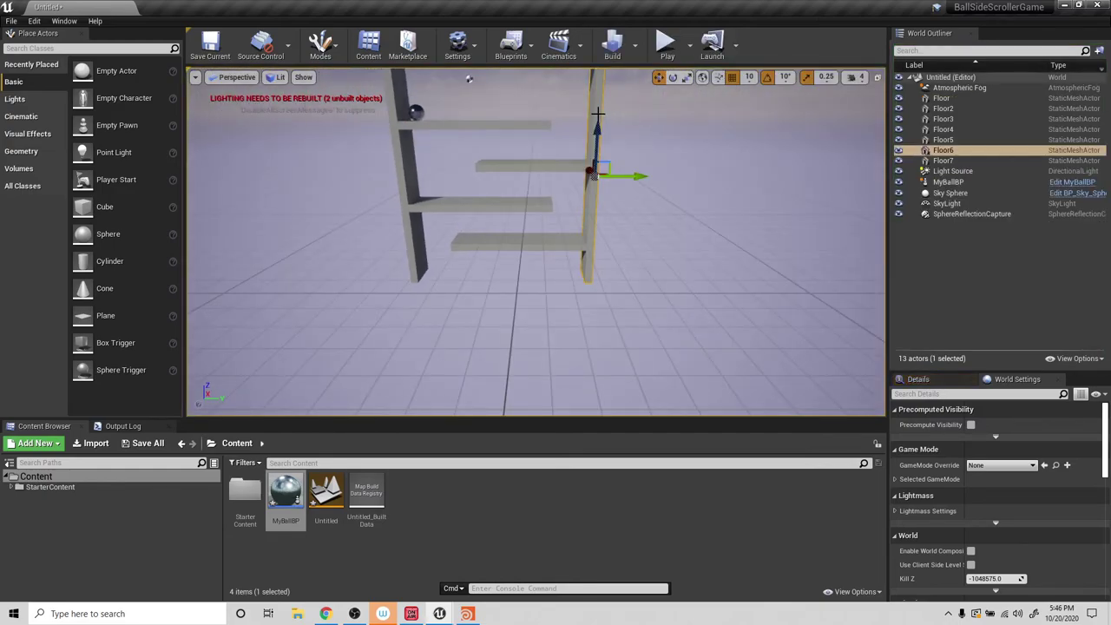
left_click_drag(626, 176, 548, 166, "alt")
right_click_drag(546, 131, 542, 131)
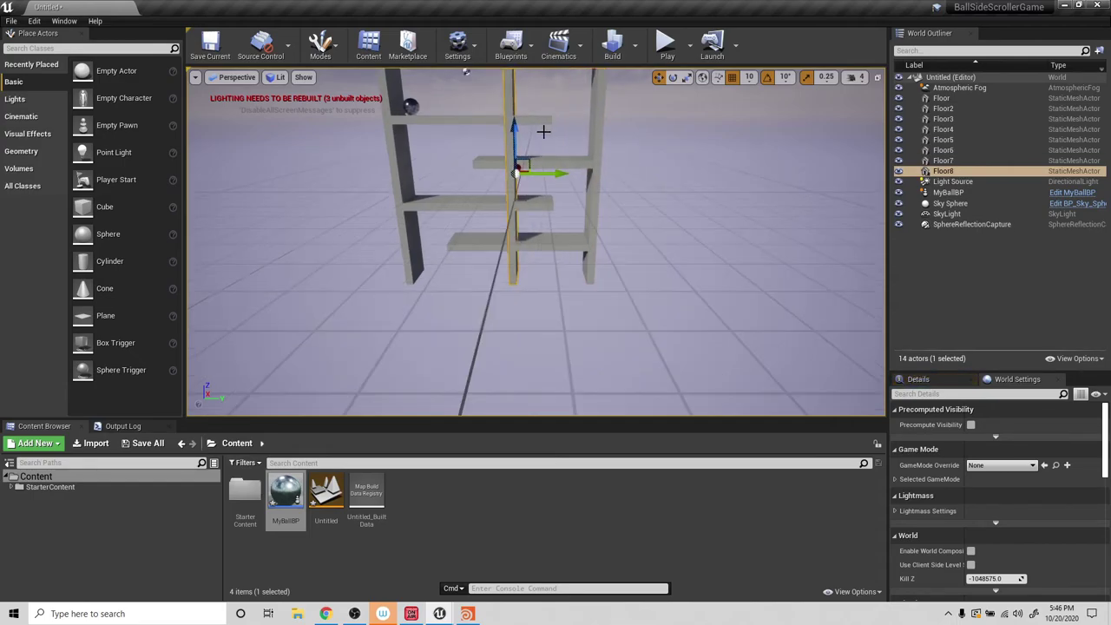
Shrink the wall copy Floor8 into a small block and rest it on the upper shelf as an obstacle near the open end.
key("e")
key("r")
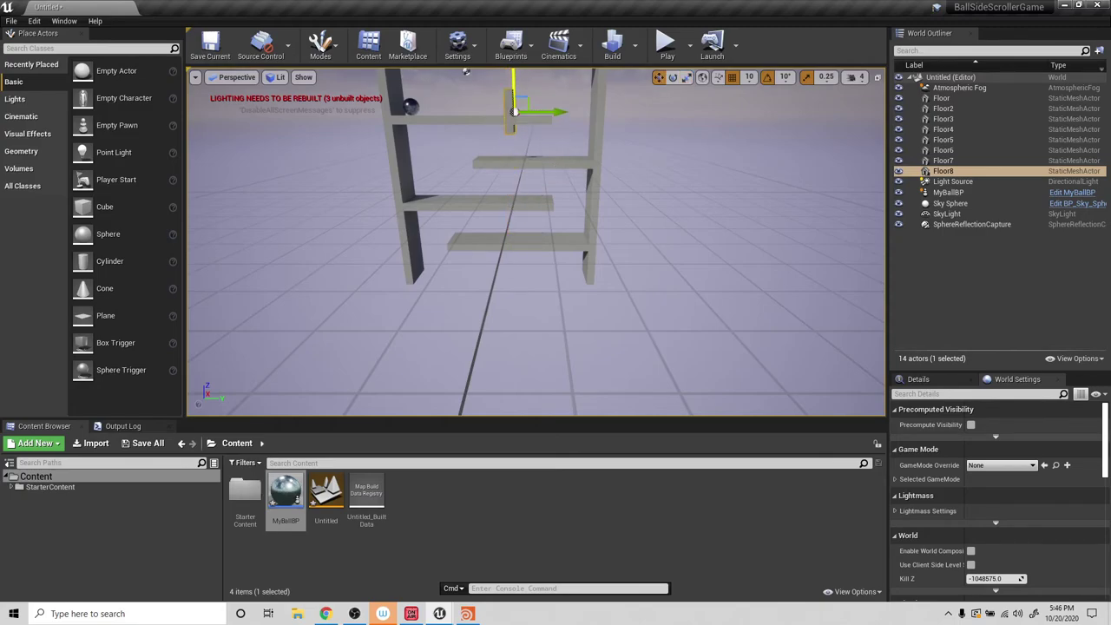
key("e")
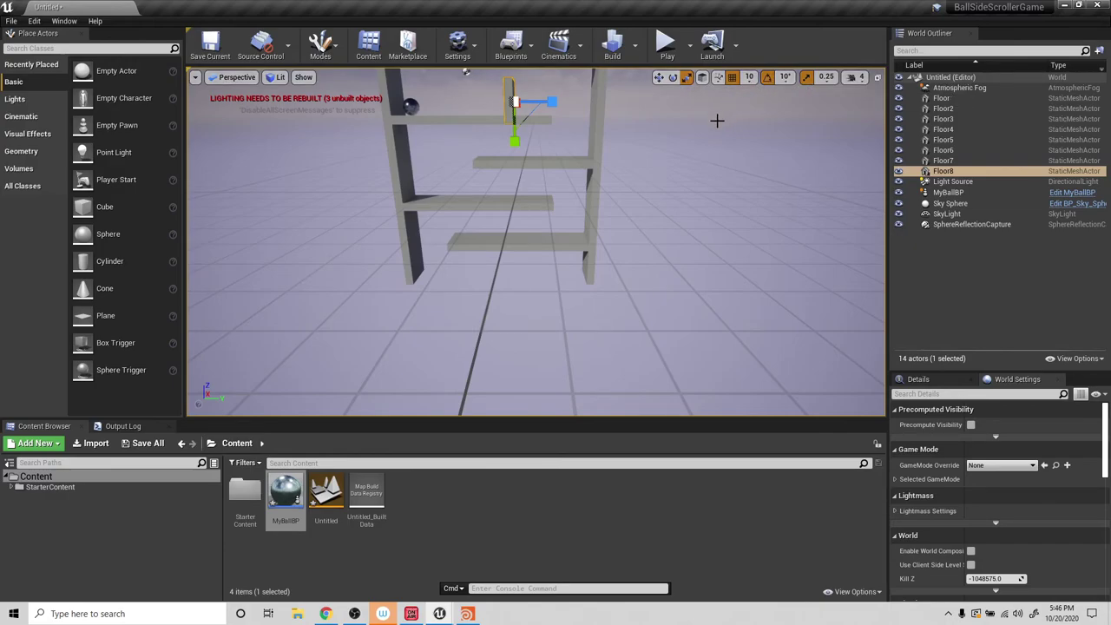
mouse_move(626, 265)
right_mouse_down()
mouse_move(631, 295)
mouse_move(637, 280)
right_mouse_up()
scroll(636, 276, "up", 4)
scroll(638, 258, "up", 1)
right_click_drag(750, 267, 766, 274)
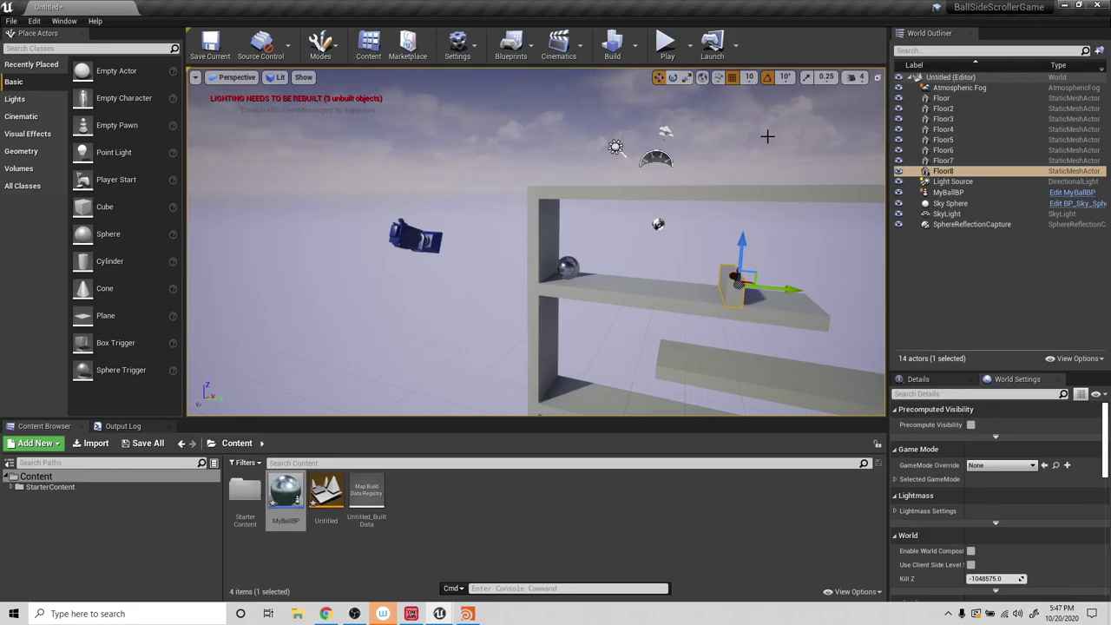
Play the level with MyBallBP selected, jump the ball over the new block onto the shelf below, and stop the run.
left_click(571, 268)
left_click(667, 43)
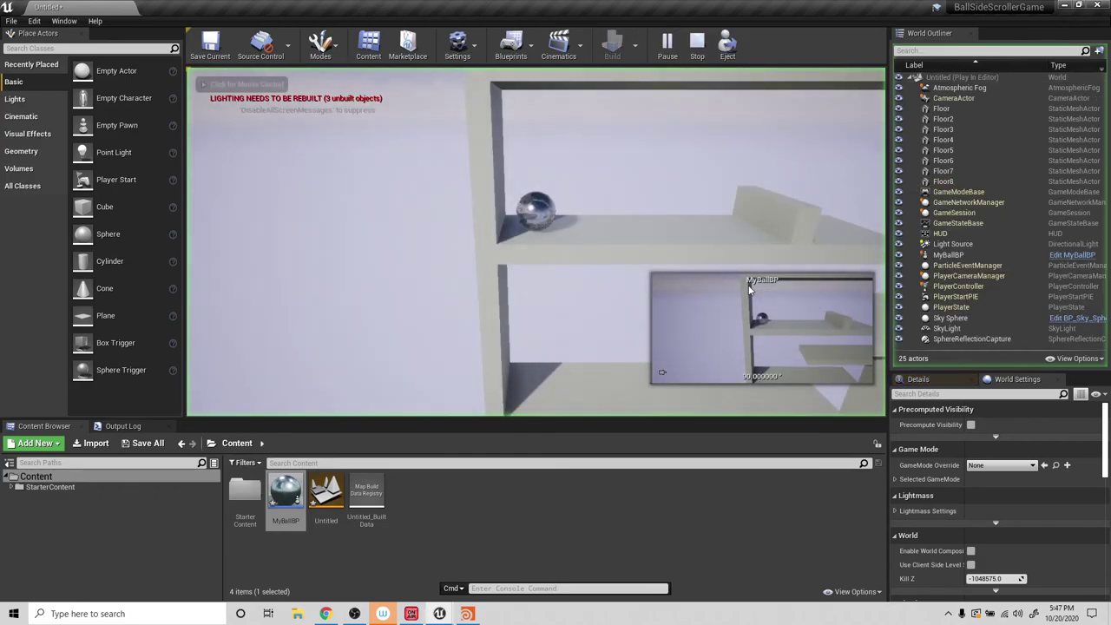
key("d")
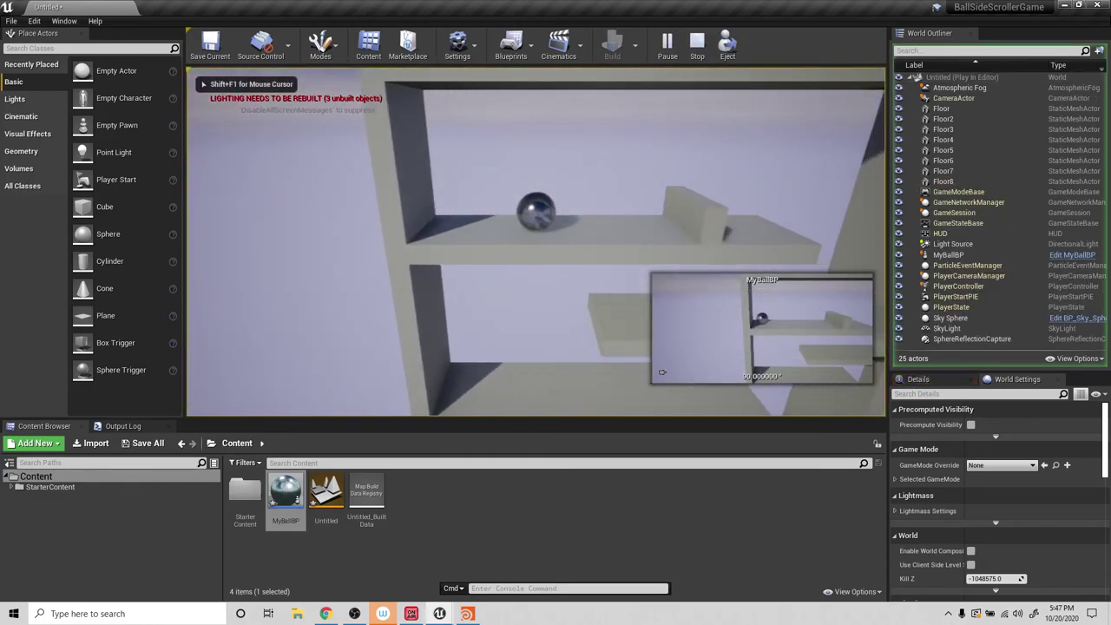
key("space")
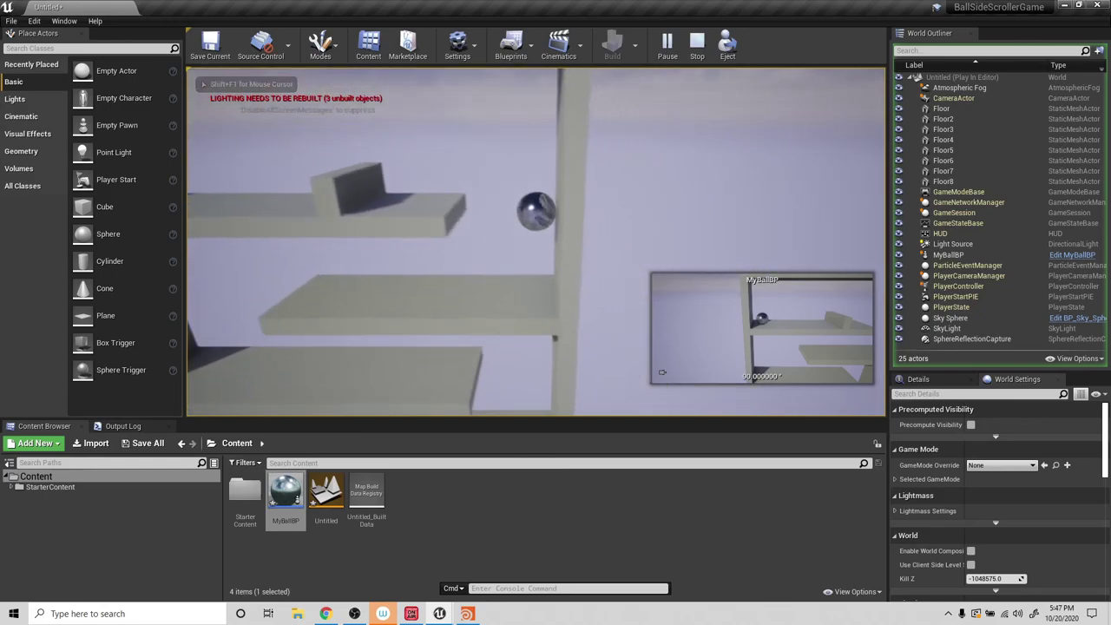
key("a")
key("space")
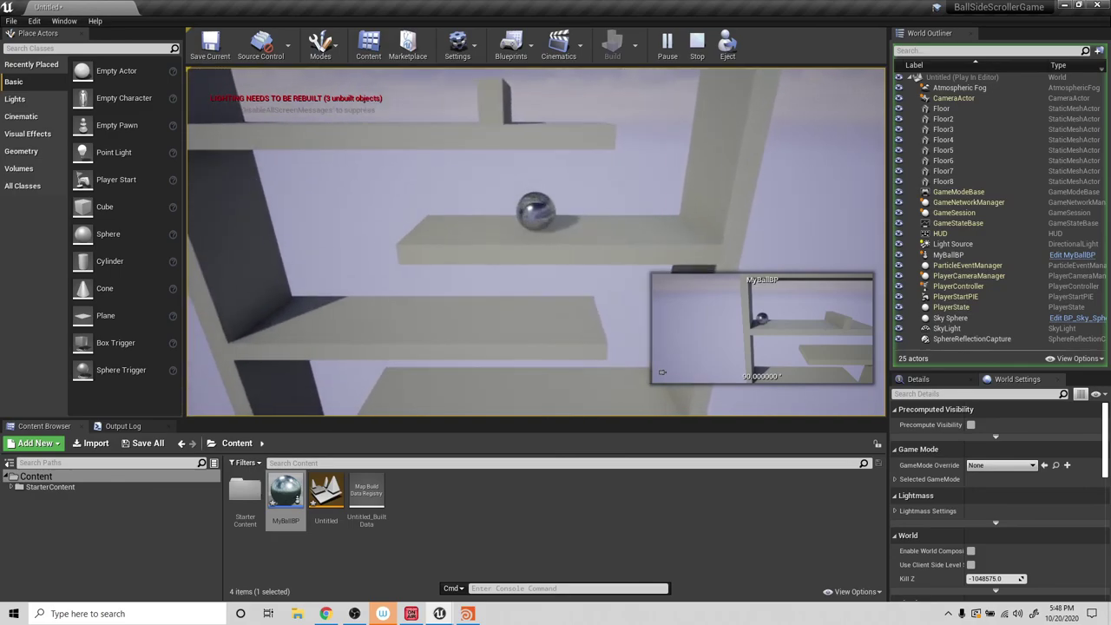
key("Escape")
Replay the level, jump the ball over the block on the upper shelf, and roll it along the shelf below.
scroll(680, 177, "up", 2)
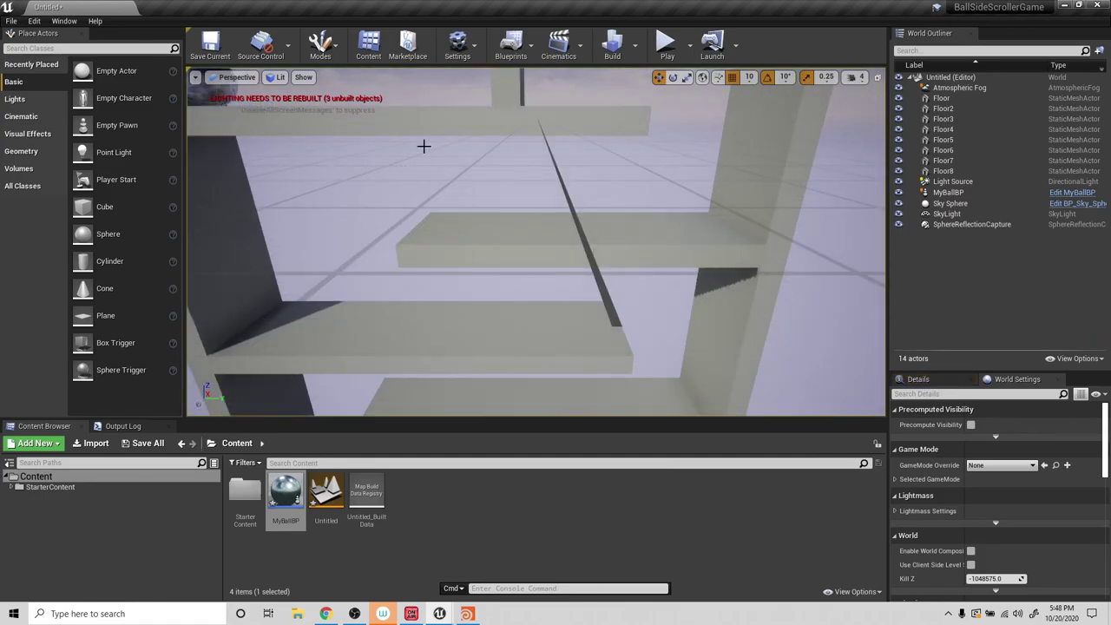
scroll(423, 145, "down", 5)
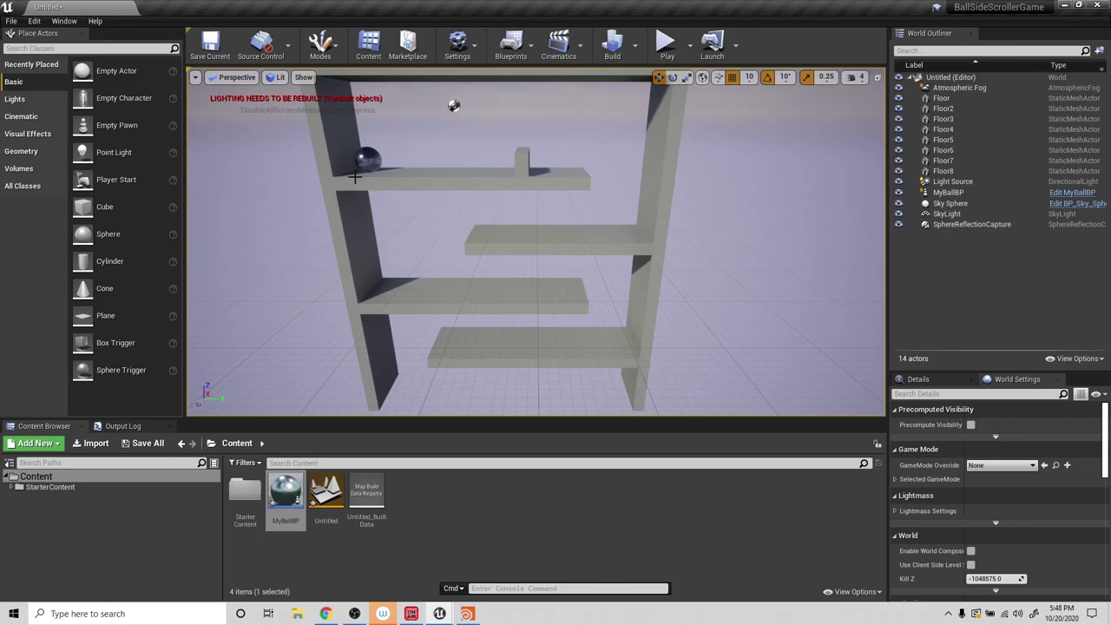
left_click(666, 44)
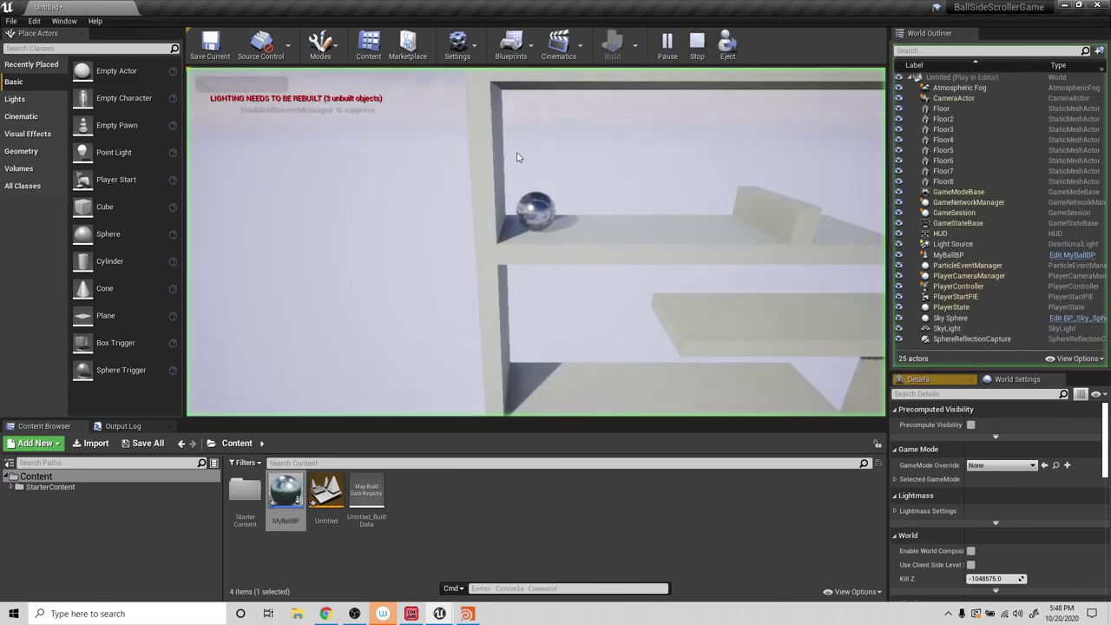
key("d")
key("space")
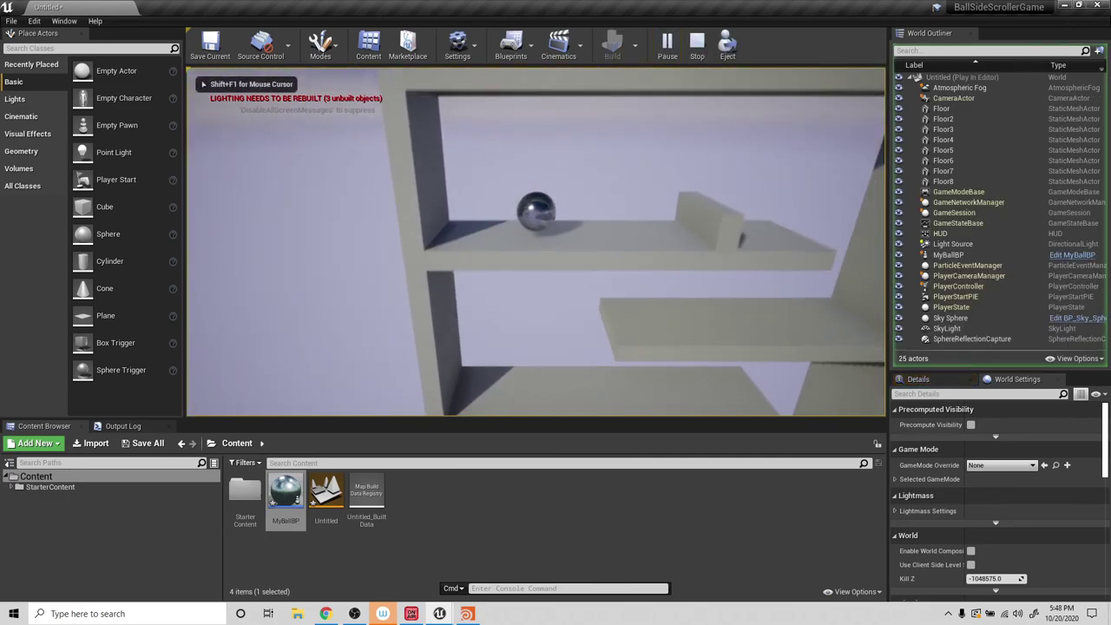
key("space")
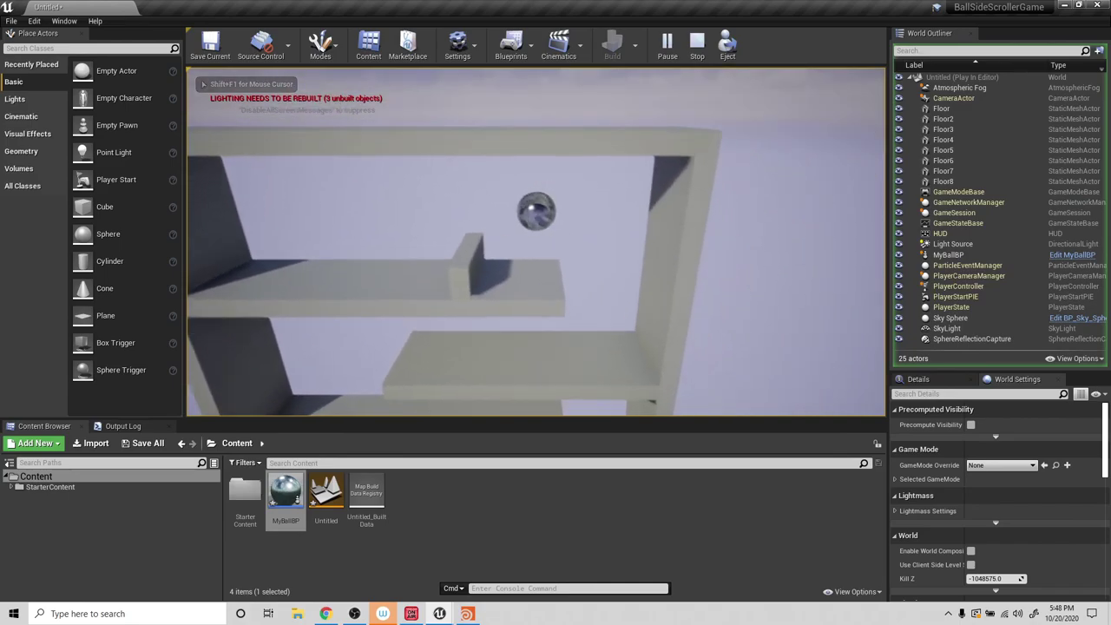
key("a")
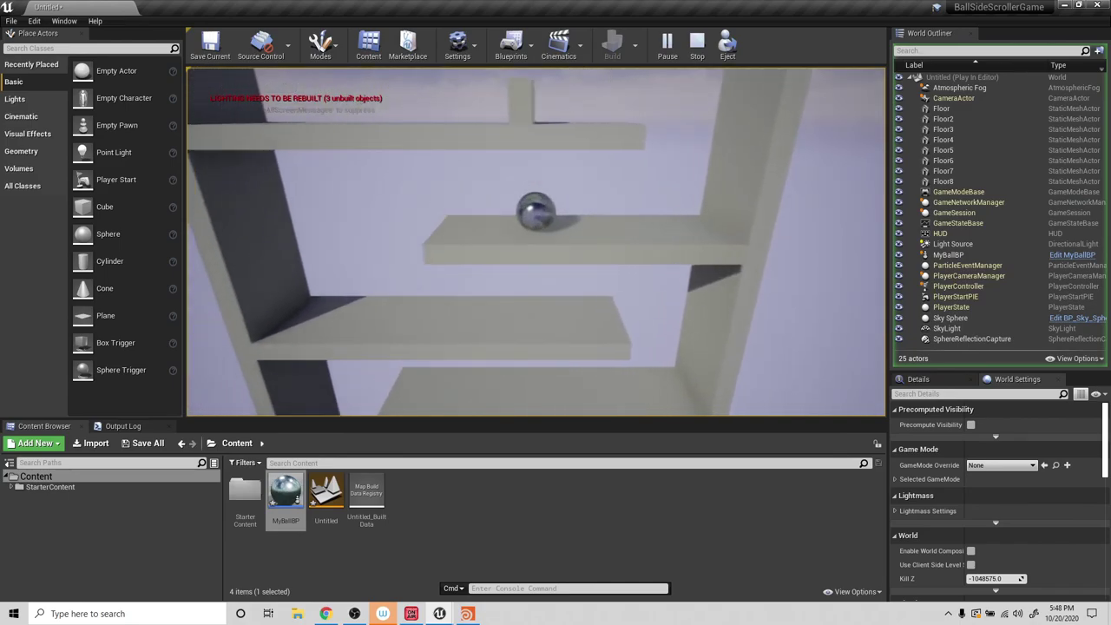
Roll the ball back and forth on the lower left-wall shelf while testing jumps.
key("d")
key("space")
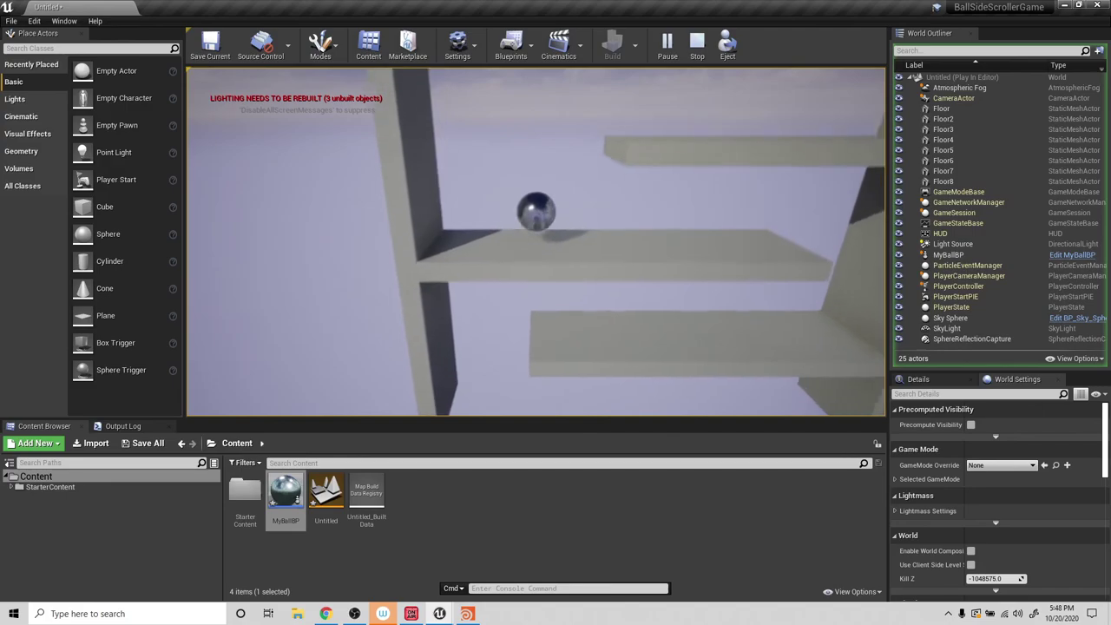
key("space")
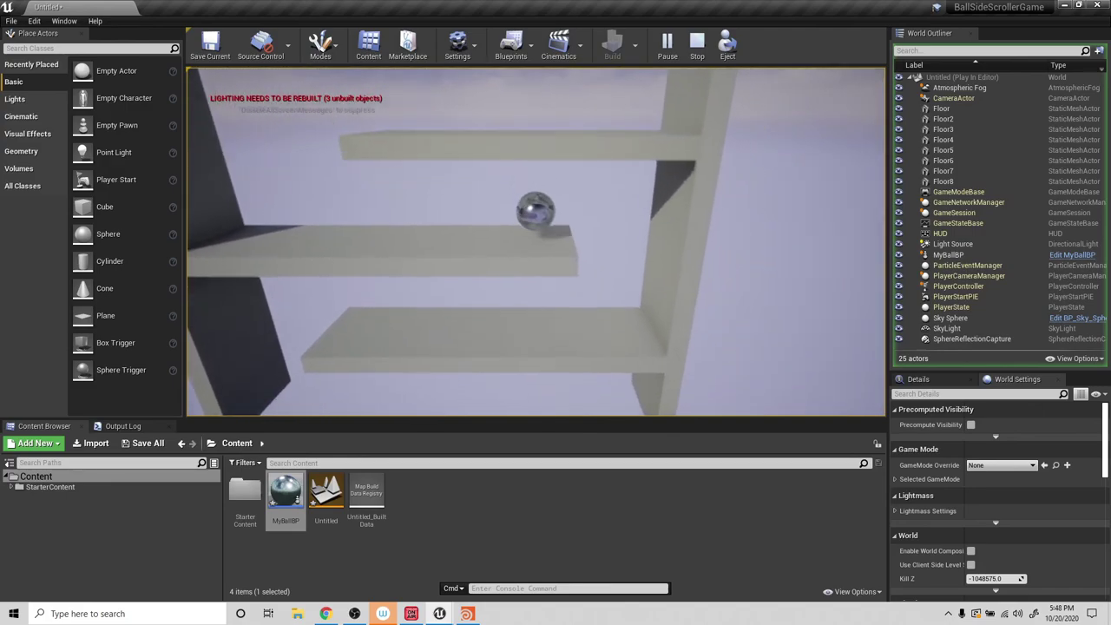
key("space")
key("space")
key("space")
key("a")
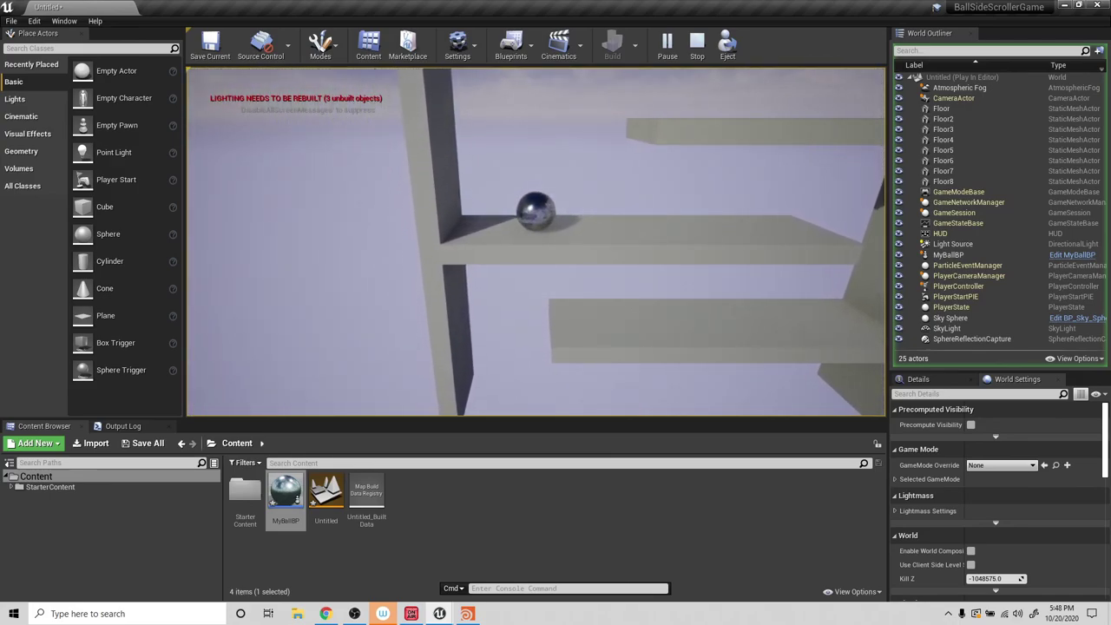
Test repeated jumps beside the left side wall on the lower left-wall shelf.
key("space")
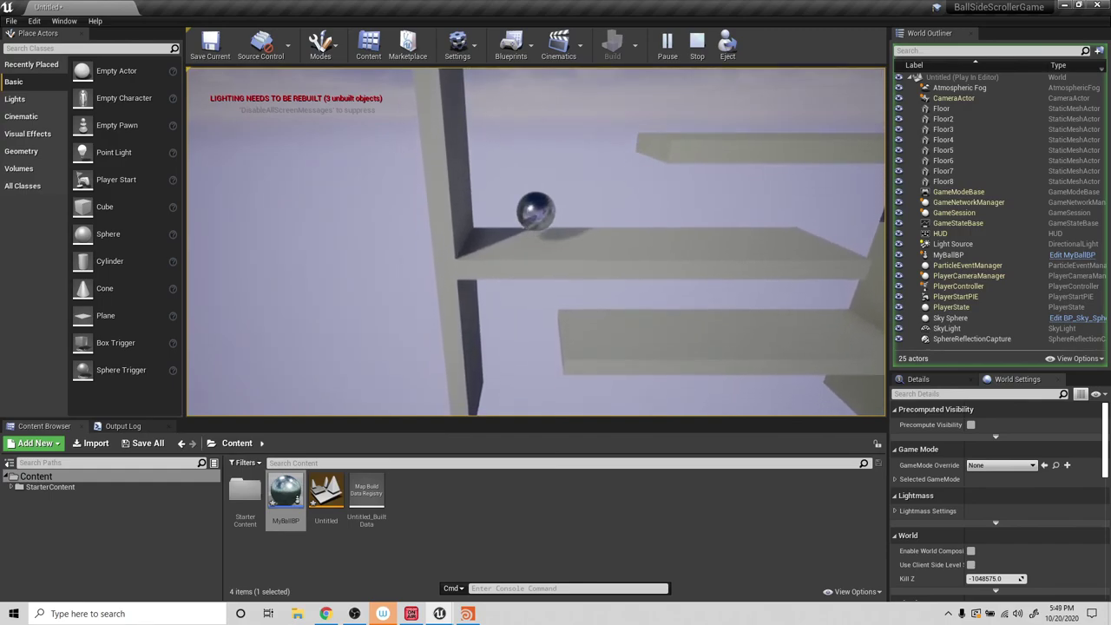
key("space")
key("space")
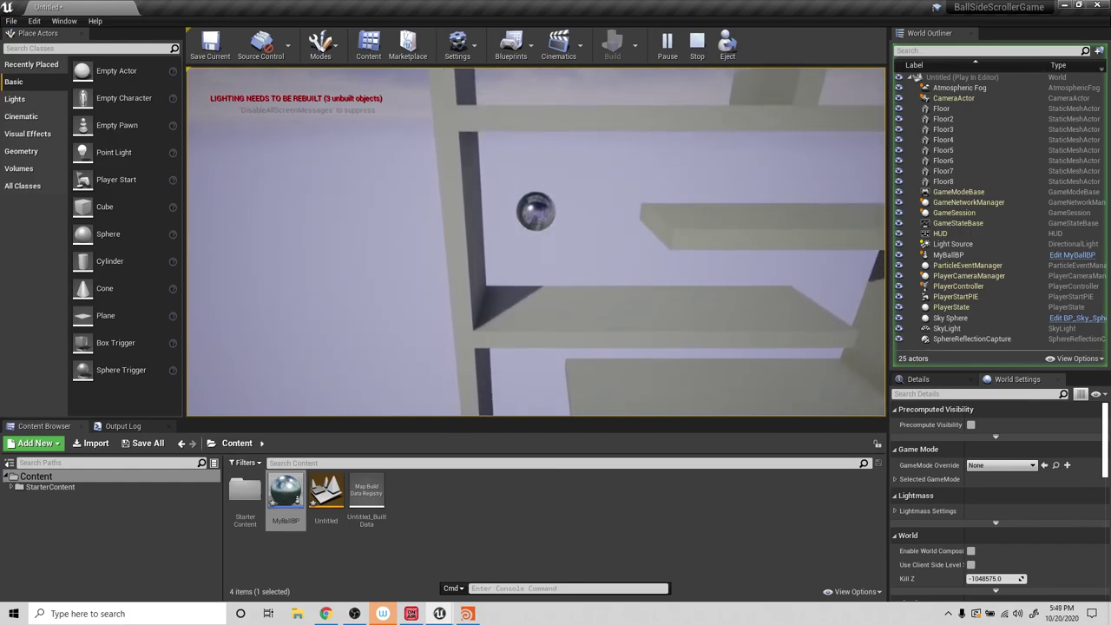
key("space")
key("space")
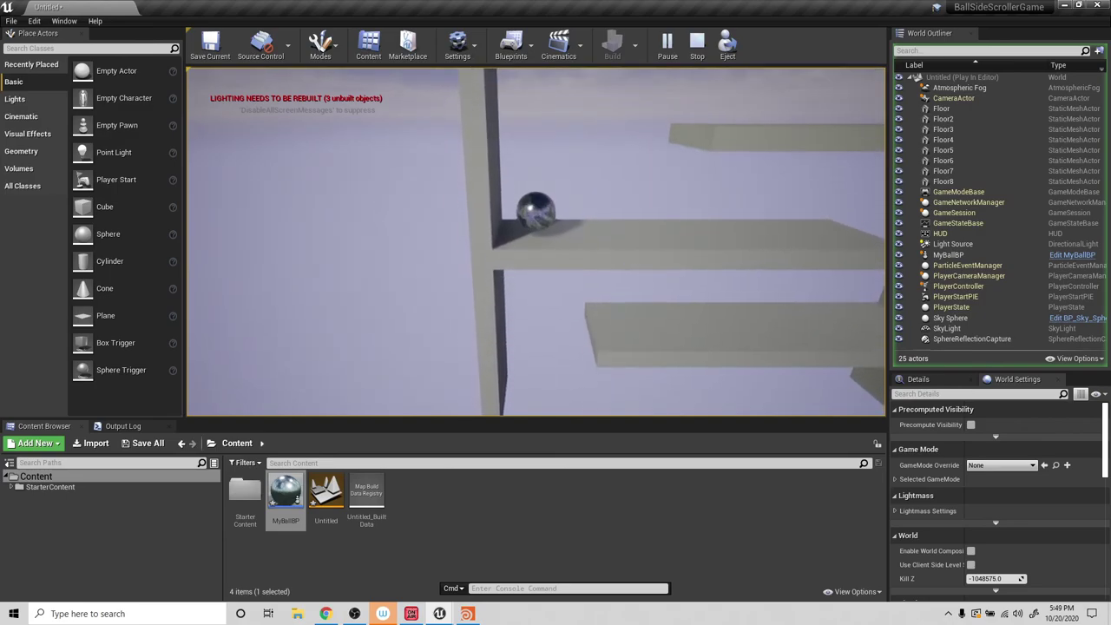
key("space")
key("space")
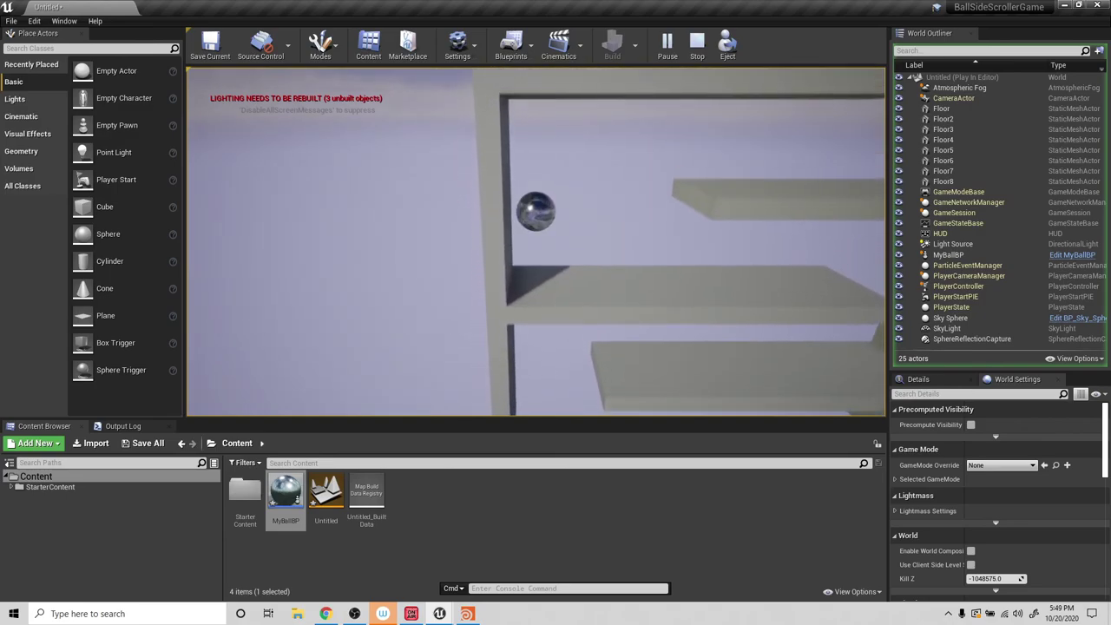
Test jumps against the left side wall, hop the ball toward the shelf's free end, and stop the run.
key("space")
key("space")
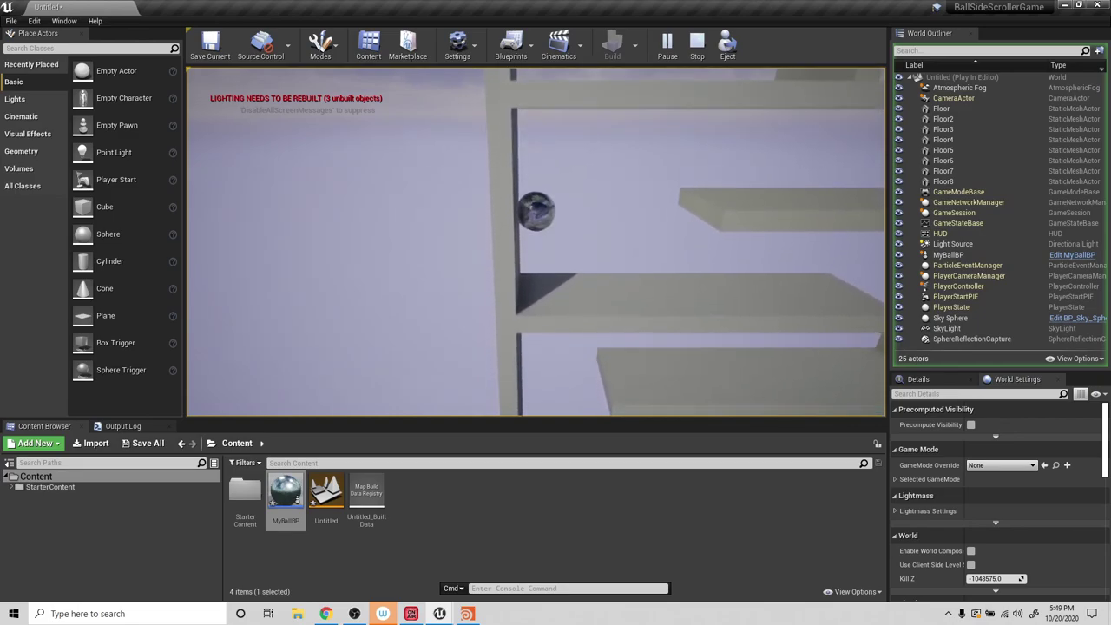
key("space")
key("d")
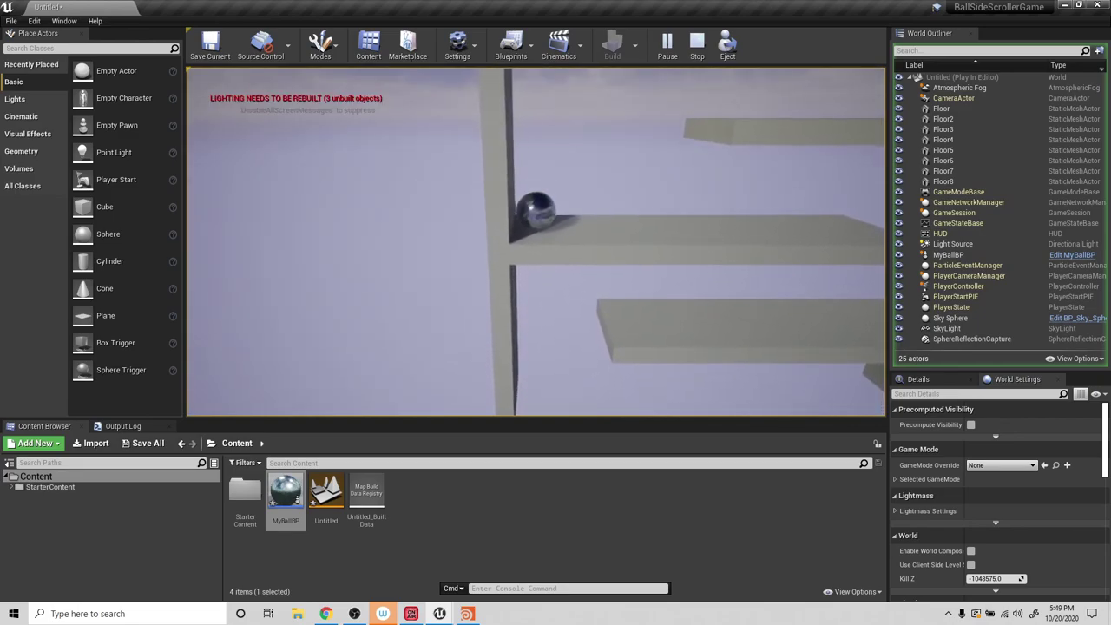
key("space")
key("space")
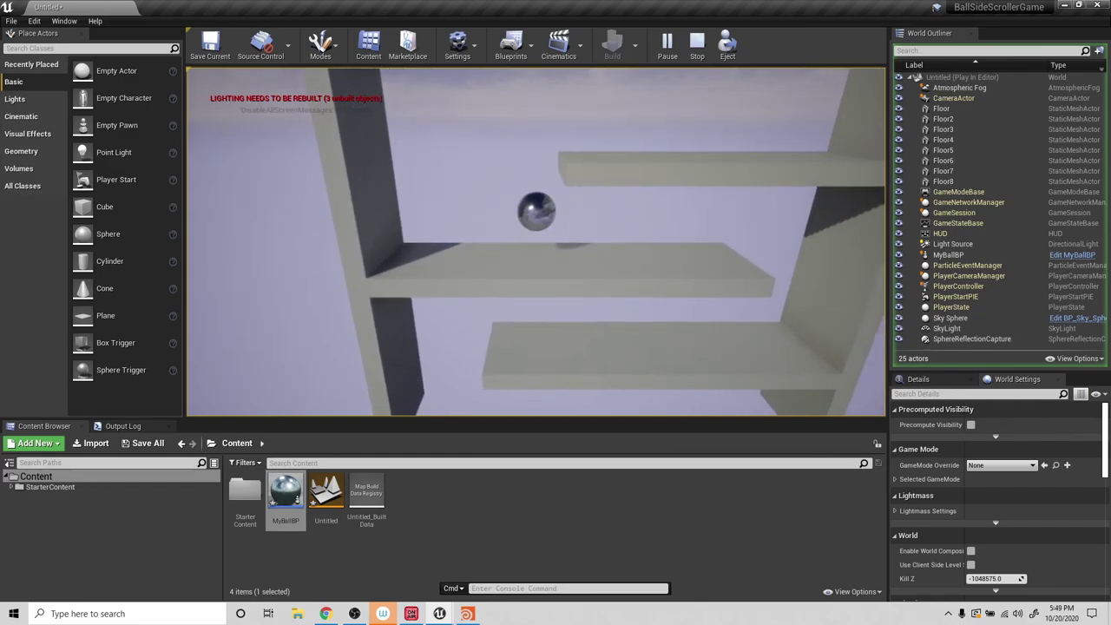
key("space")
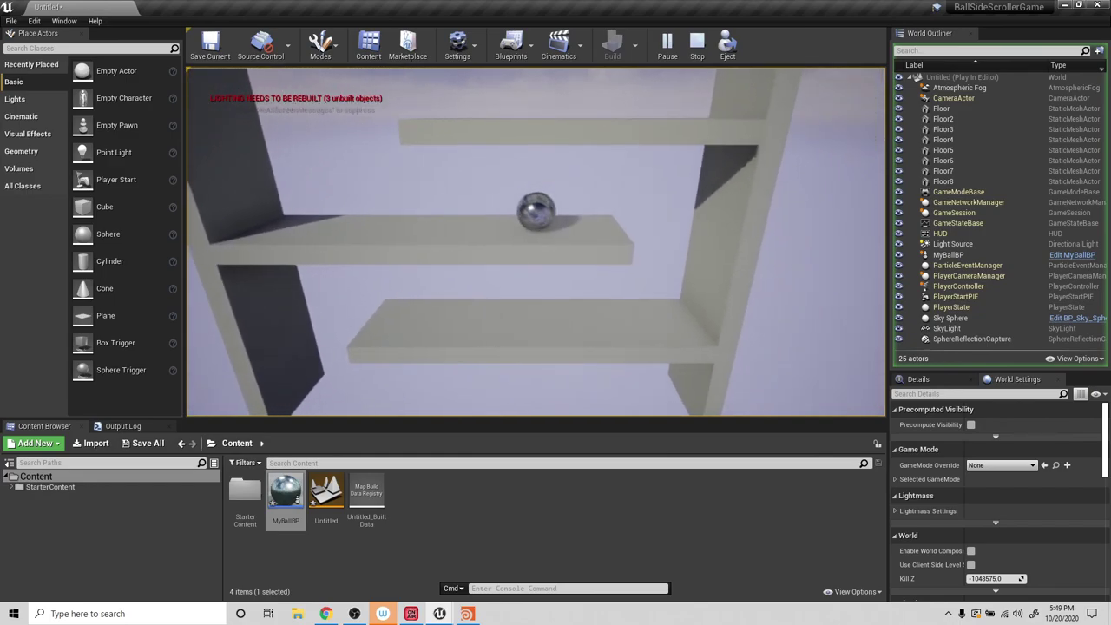
key("a")
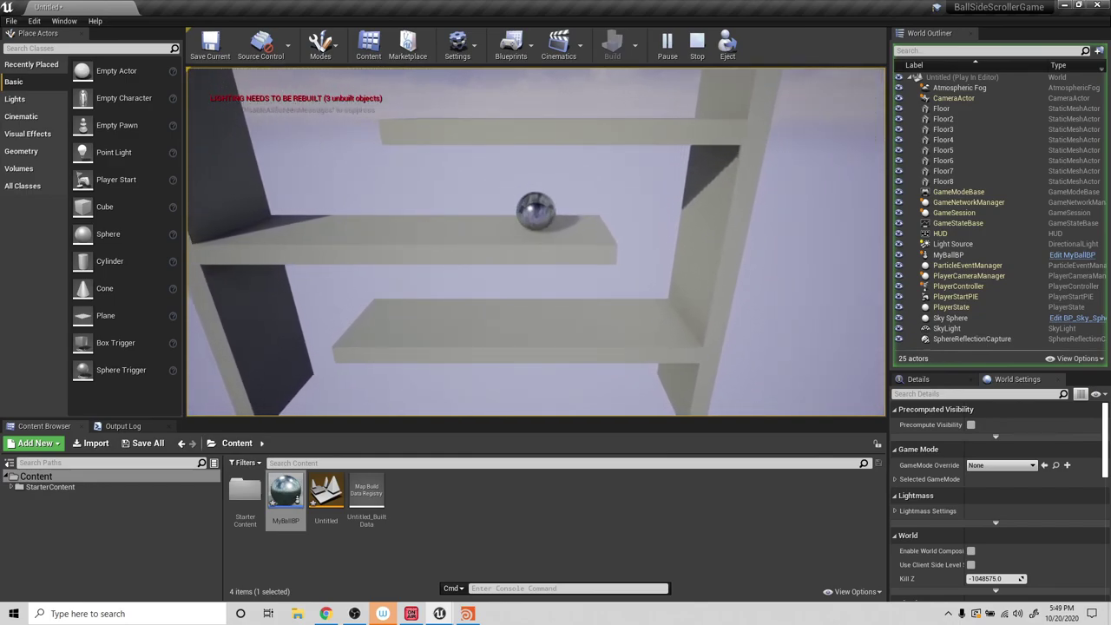
key("Escape")
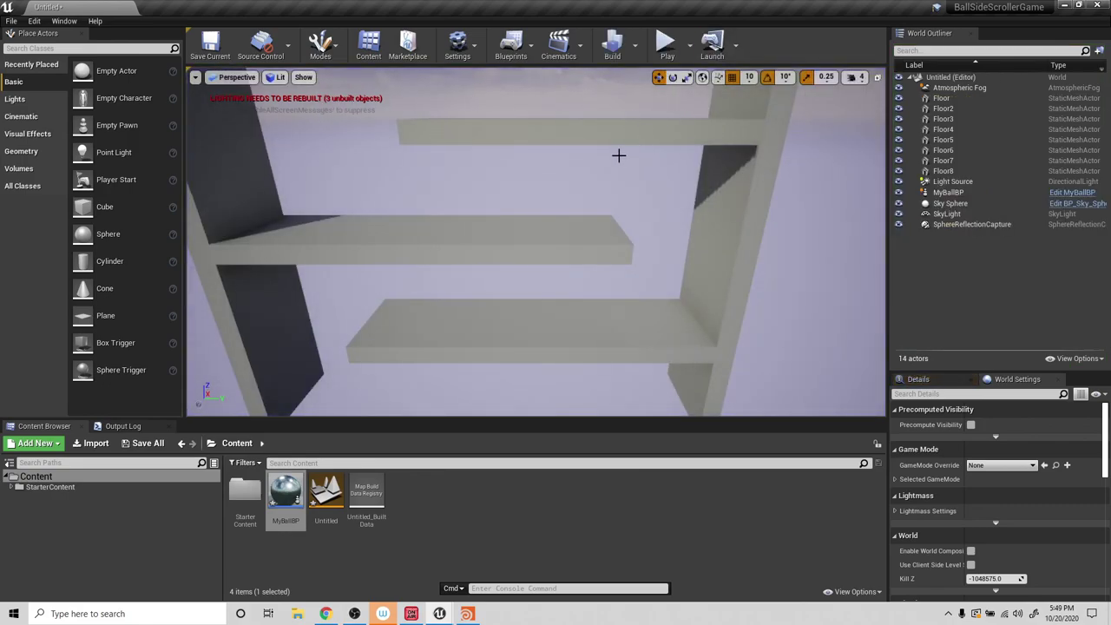
Inspect the surfaces the ball can touch by selecting the upper shelf, the left-wall shelf and the right side wall in turn.
left_click(617, 129)
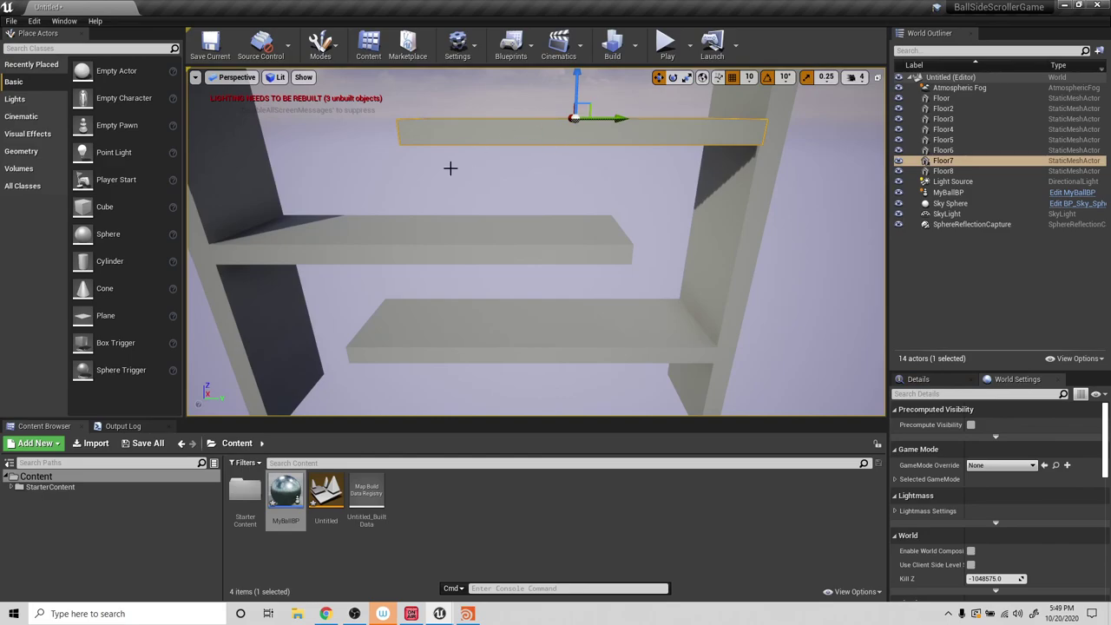
left_click(467, 232)
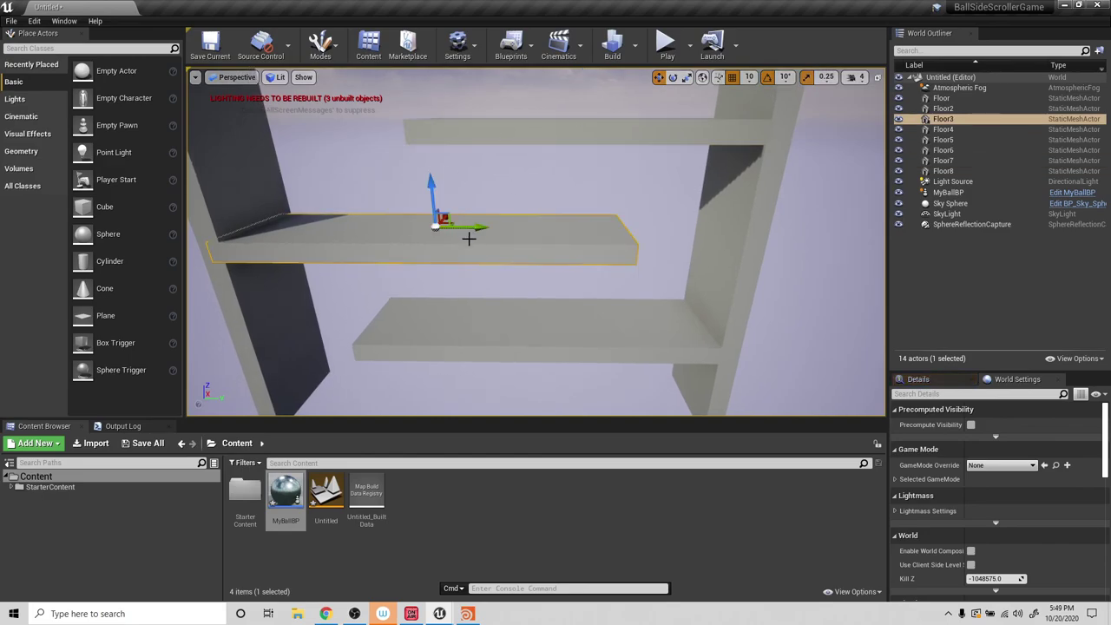
right_click_drag(584, 132, 582, 131)
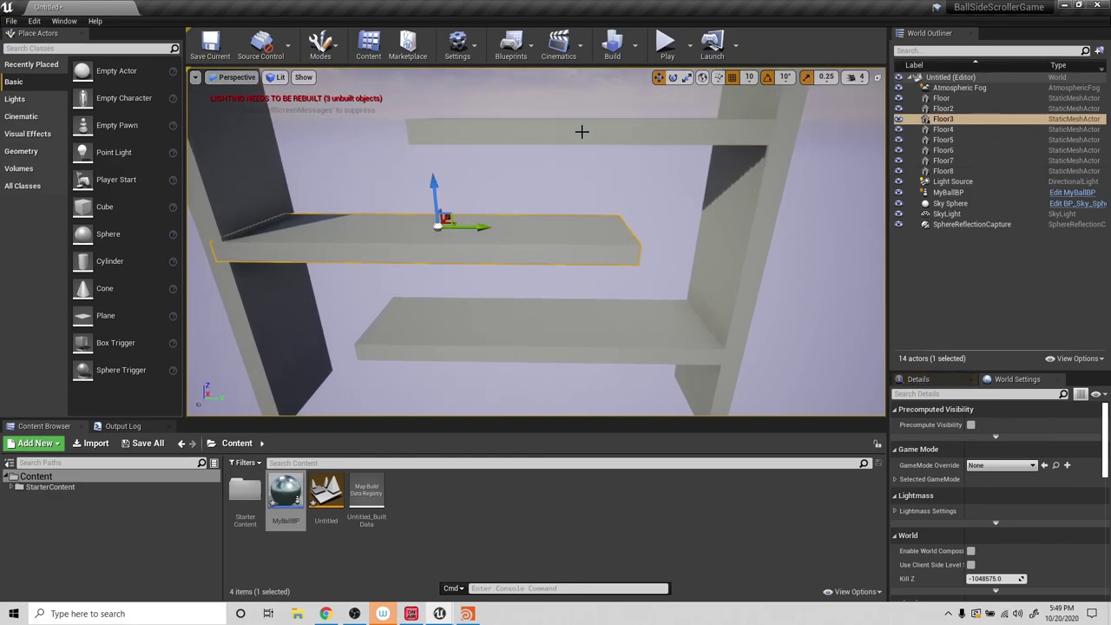
left_click(743, 183)
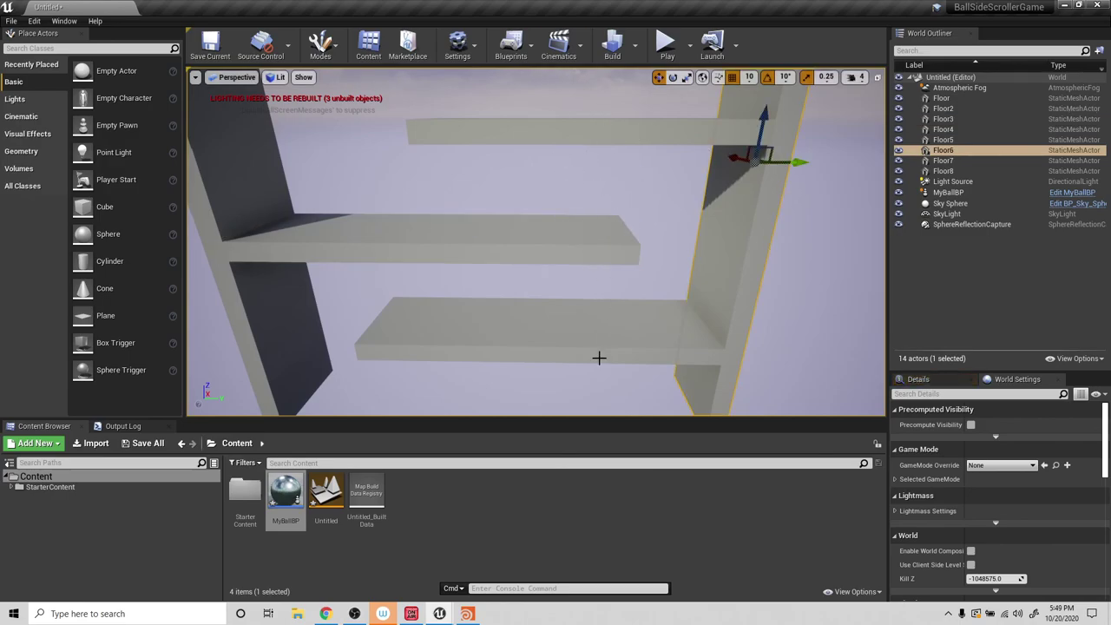
In the MyBallBP event graph, move Event Hit's Set Can Jump node slightly up and to the right, and close the Blueprint.
double_click(284, 491)
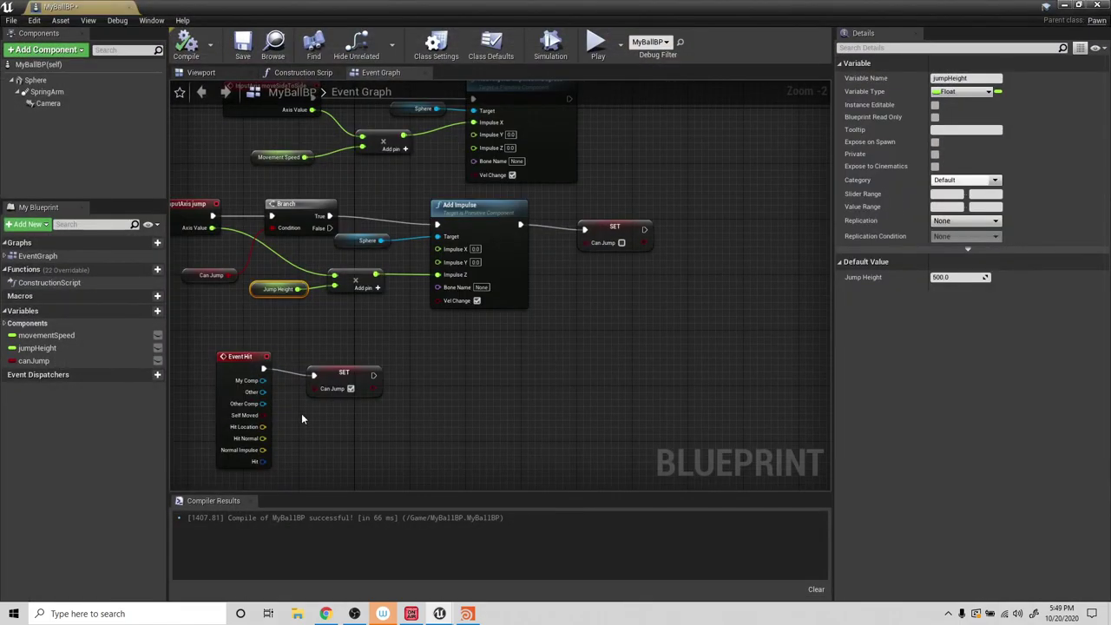
left_click(248, 358)
left_click_drag(343, 372, 394, 350)
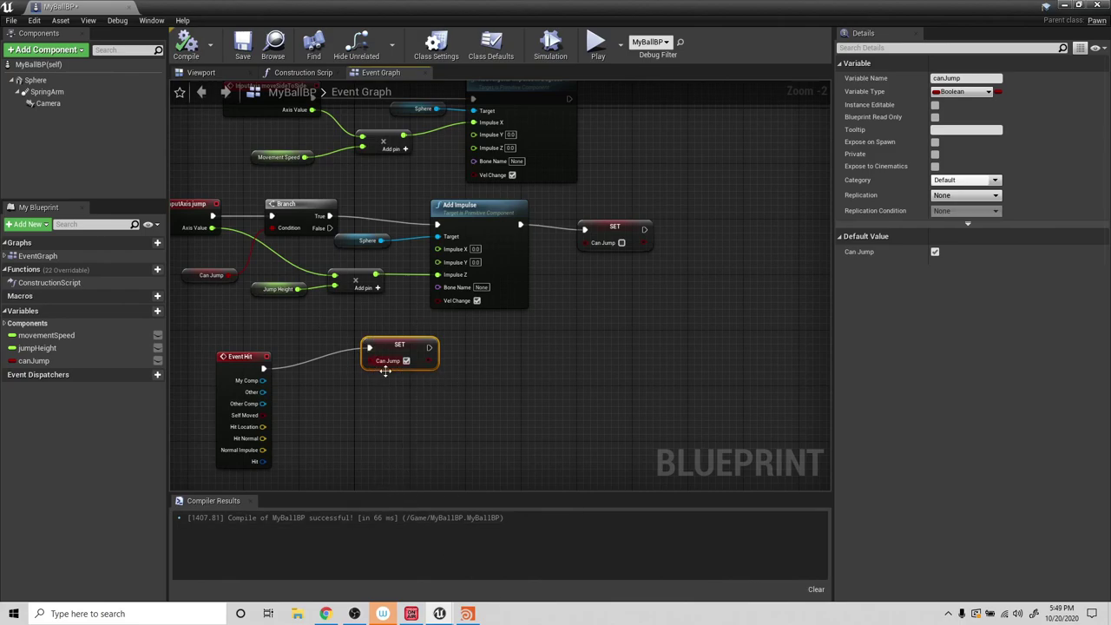
left_click(1100, 5)
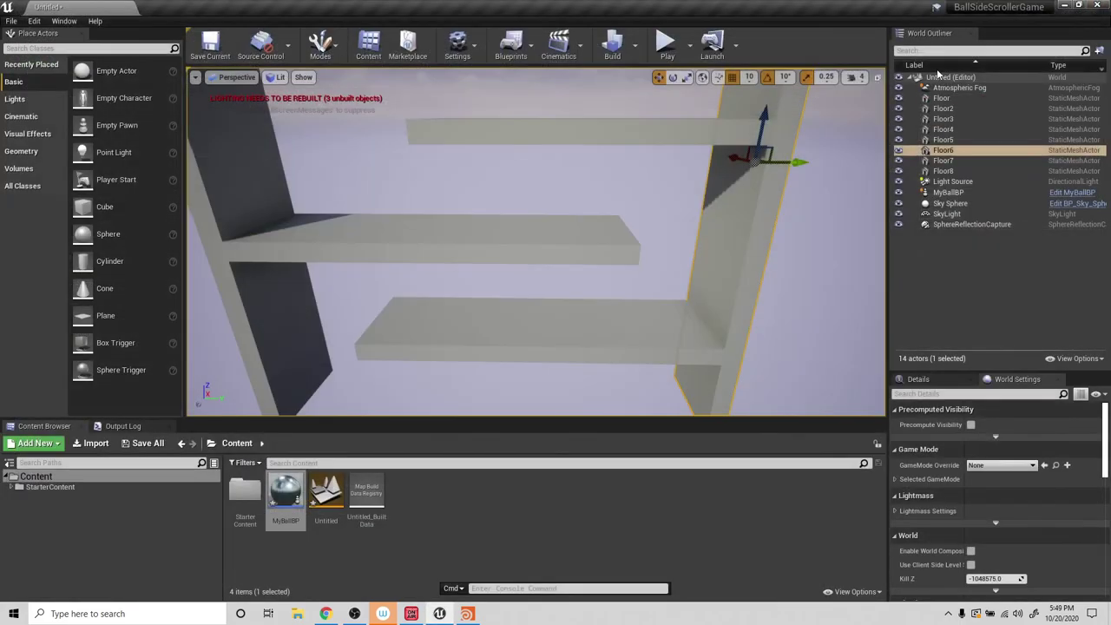